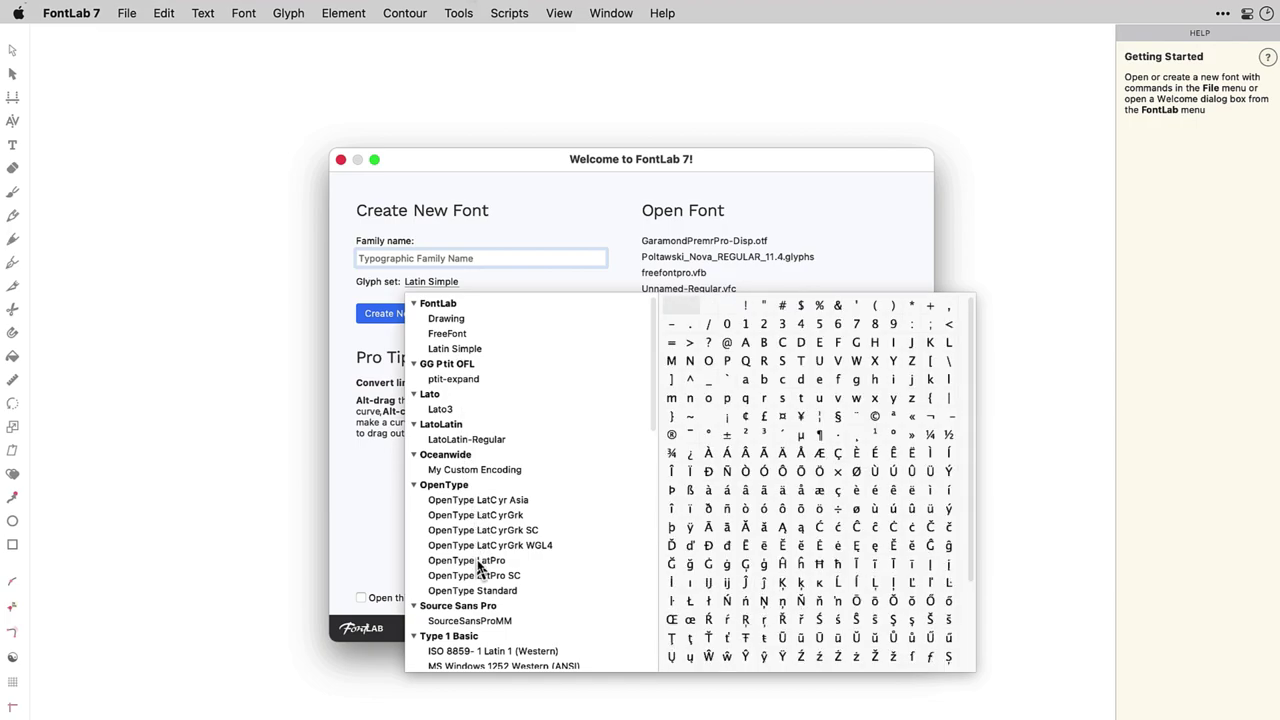
Browse the available glyph sets, keep Latin Simple, and create a new font with the family name TypoDay.
scroll(478, 566, down, 8)
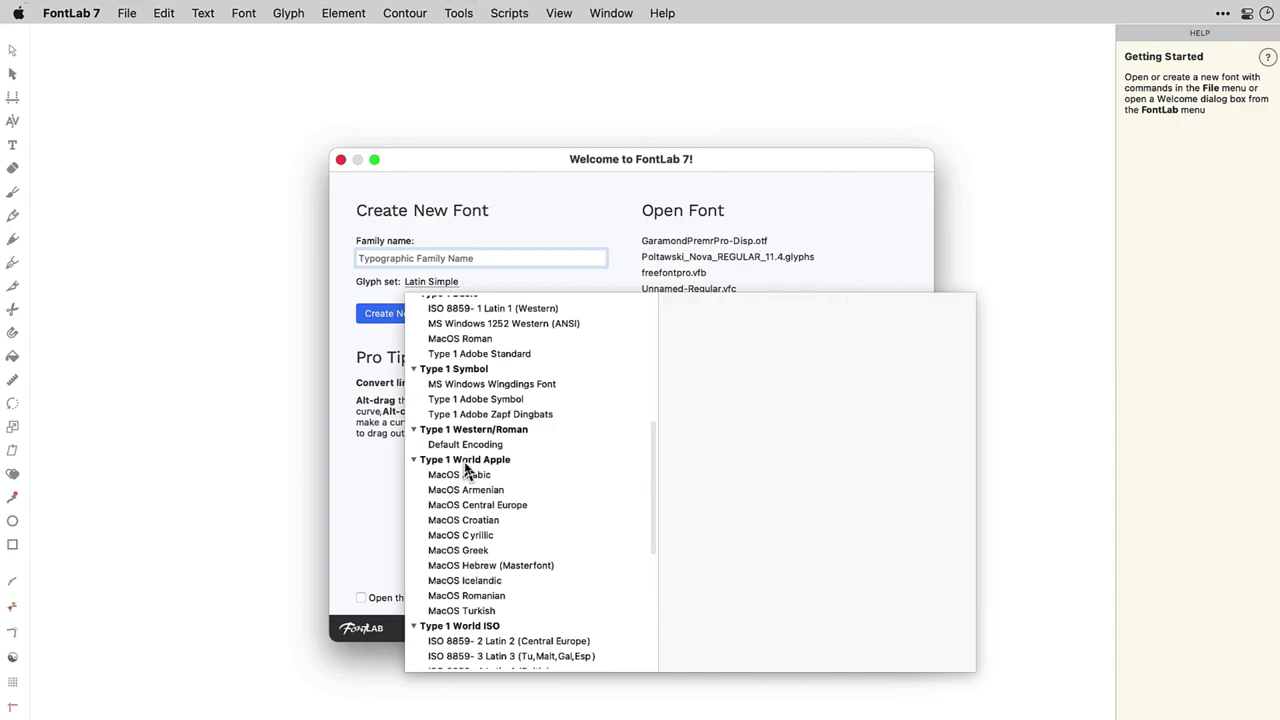
click(490, 290)
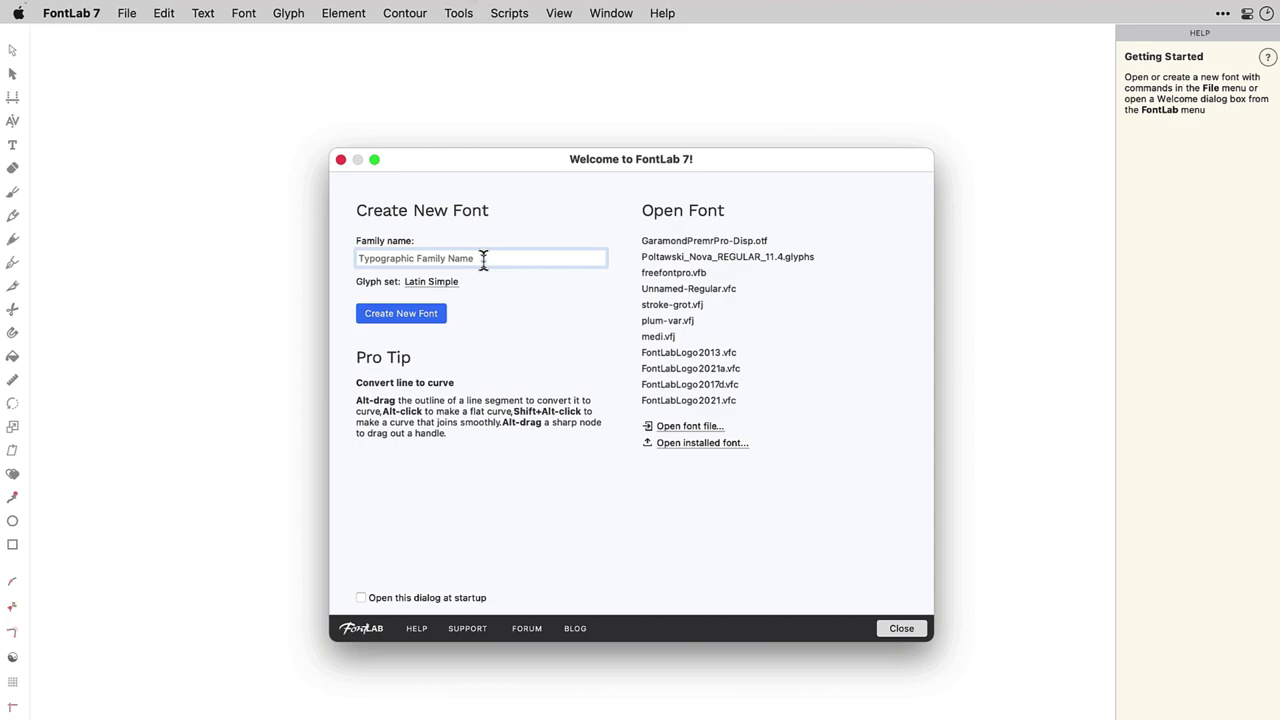
text(TypoDay)
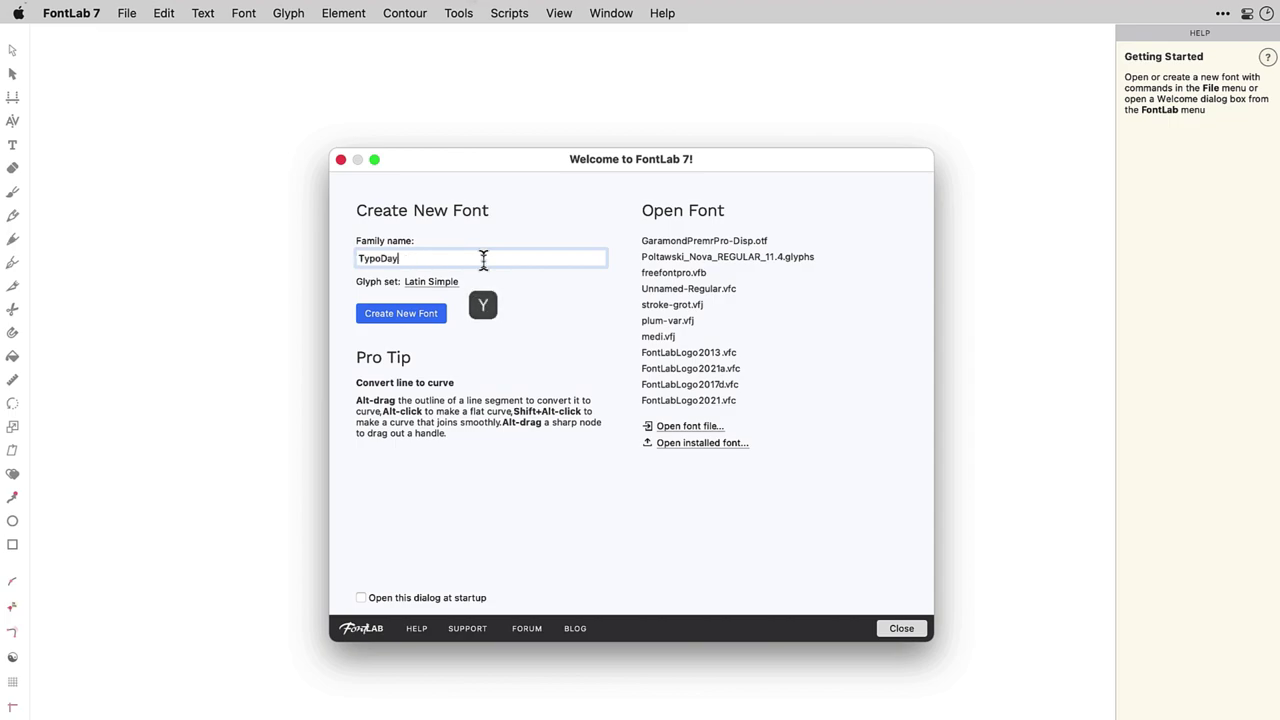
click(420, 316)
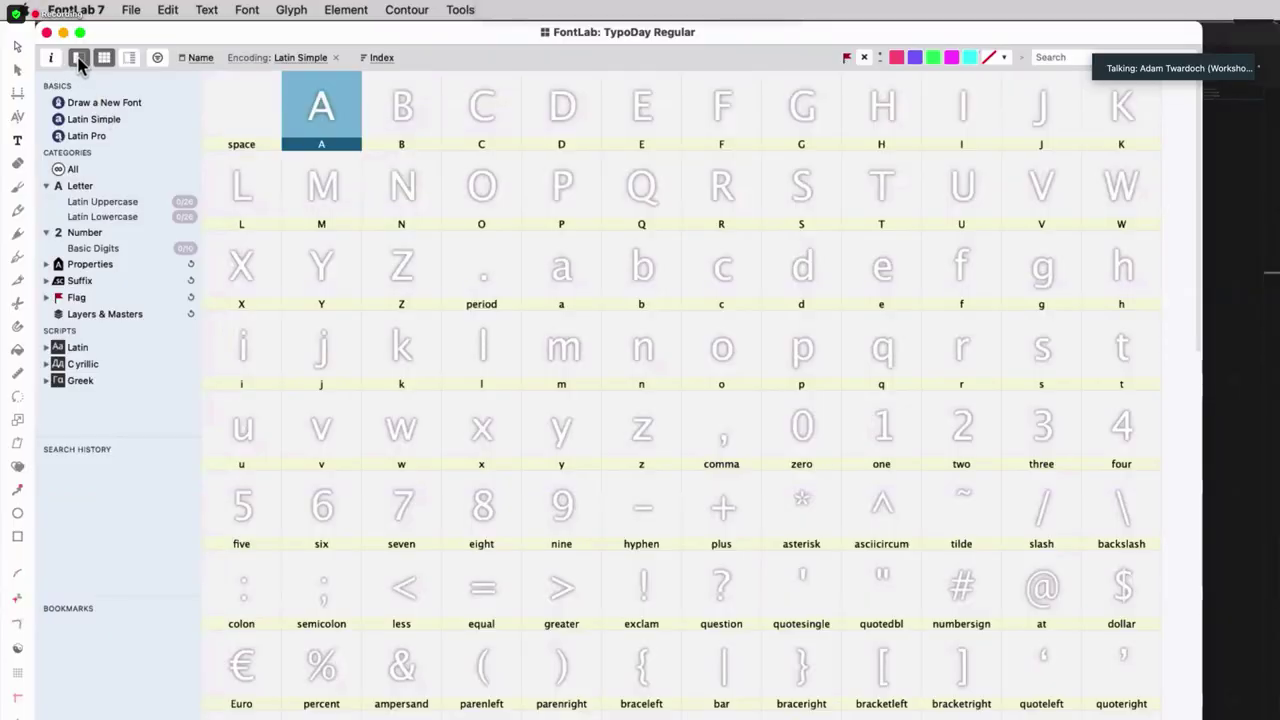
Toggle the font window's category sidebar off and on again.
click(79, 59)
click(79, 59)
click(79, 59)
click(79, 59)
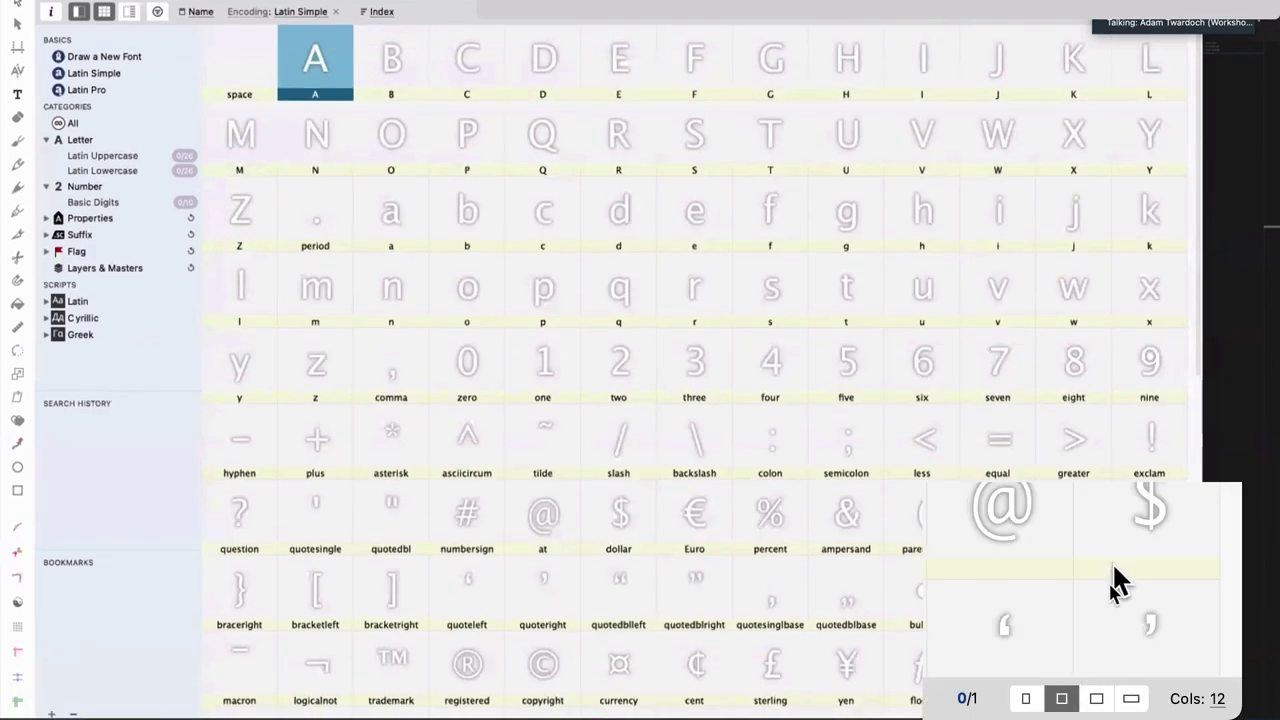
Try fixed glyph grid layouts of 24, 12 and 16 columns in the font window.
click(1211, 697)
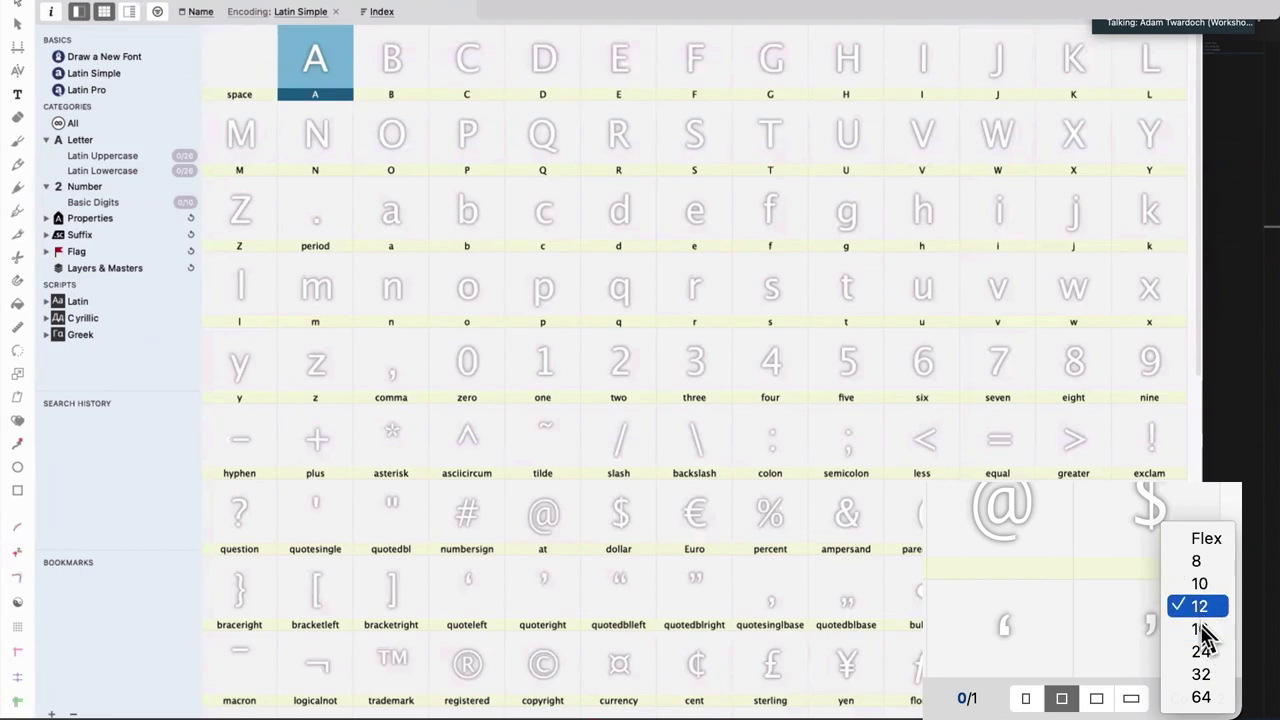
click(1201, 651)
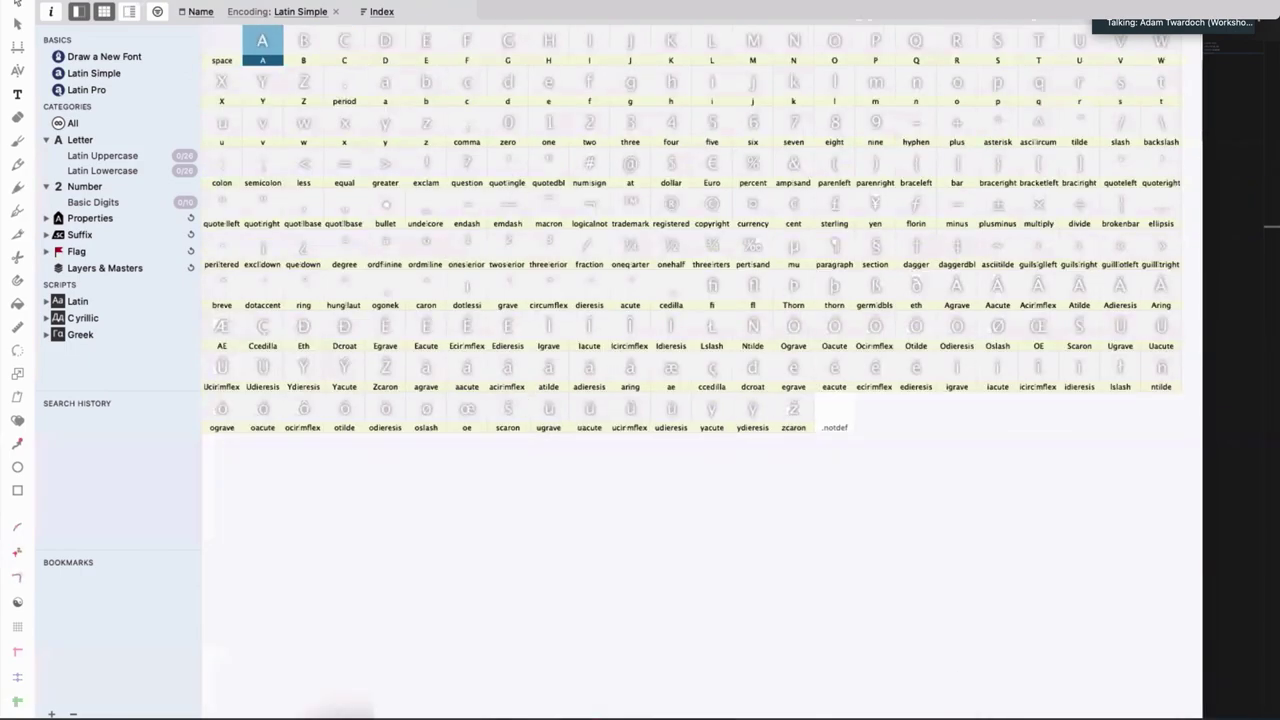
click(1205, 710)
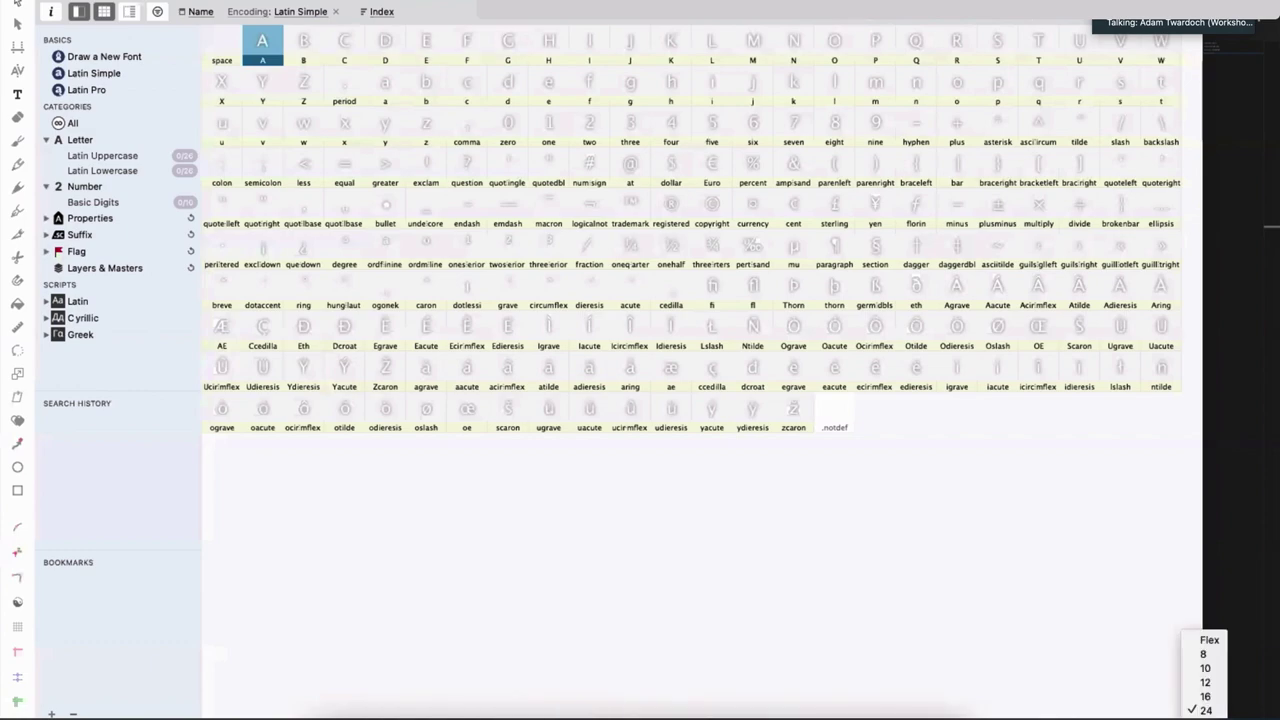
click(1204, 684)
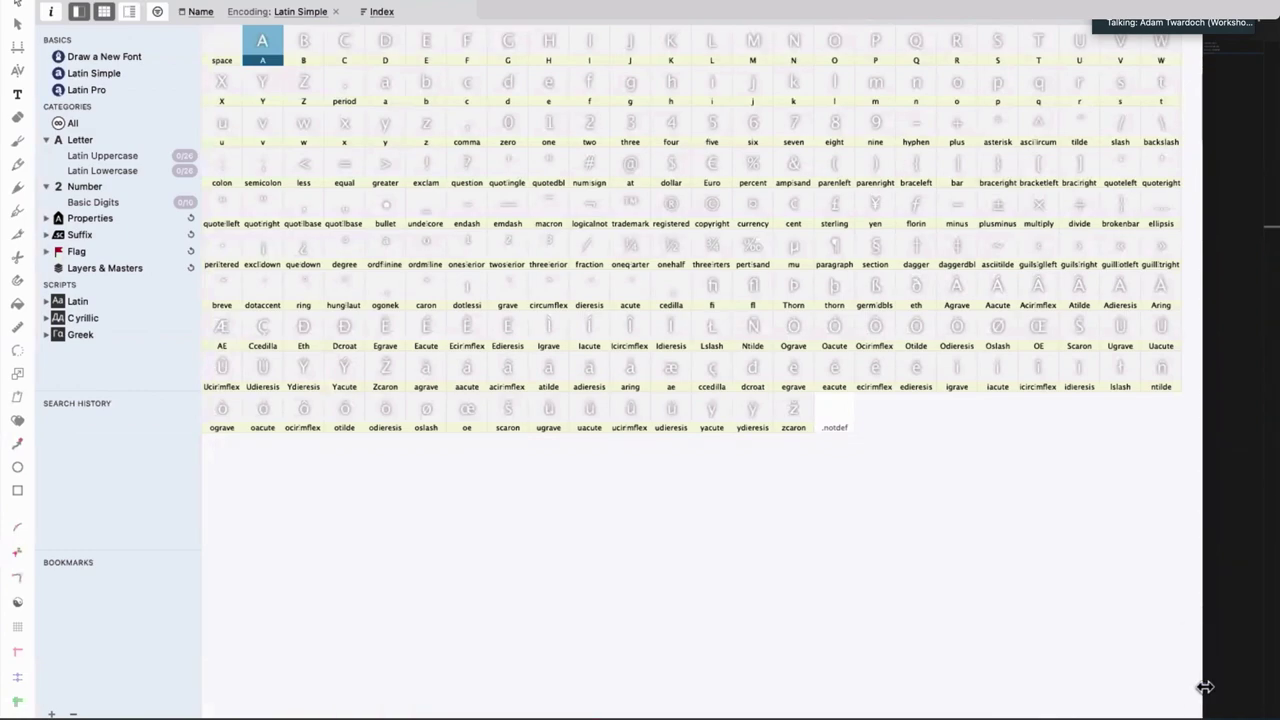
click(1205, 710)
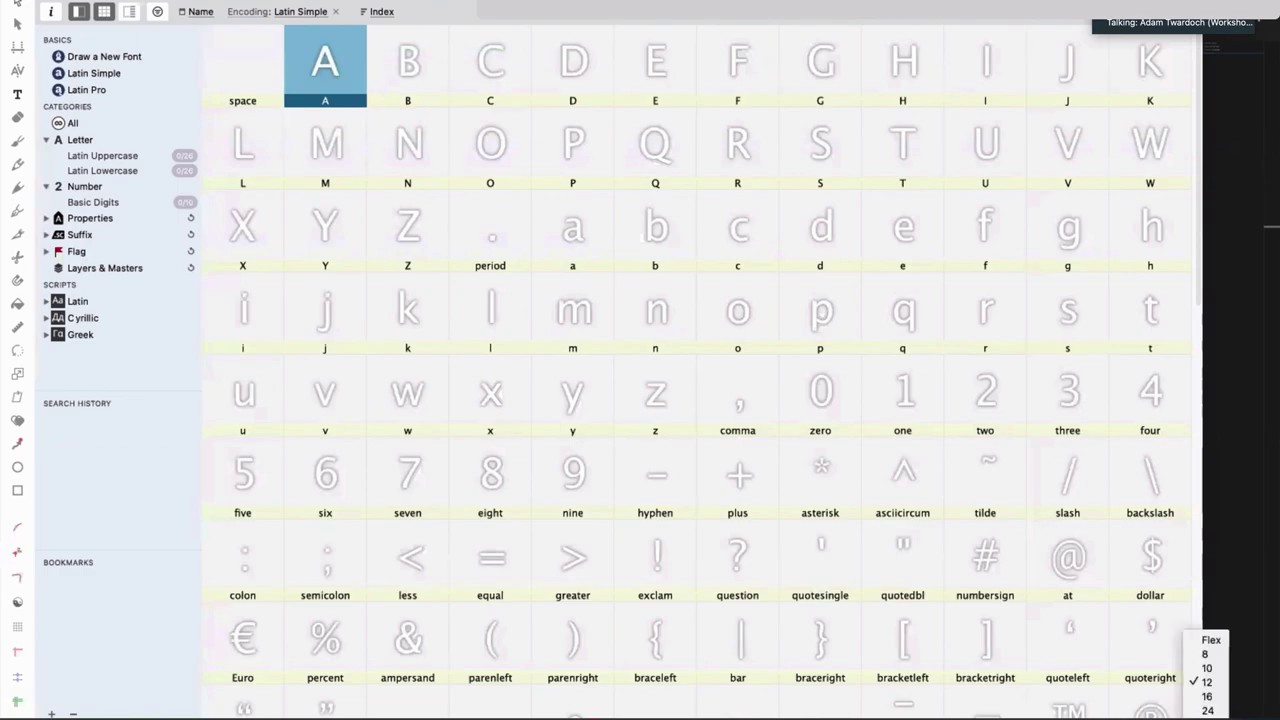
click(1204, 697)
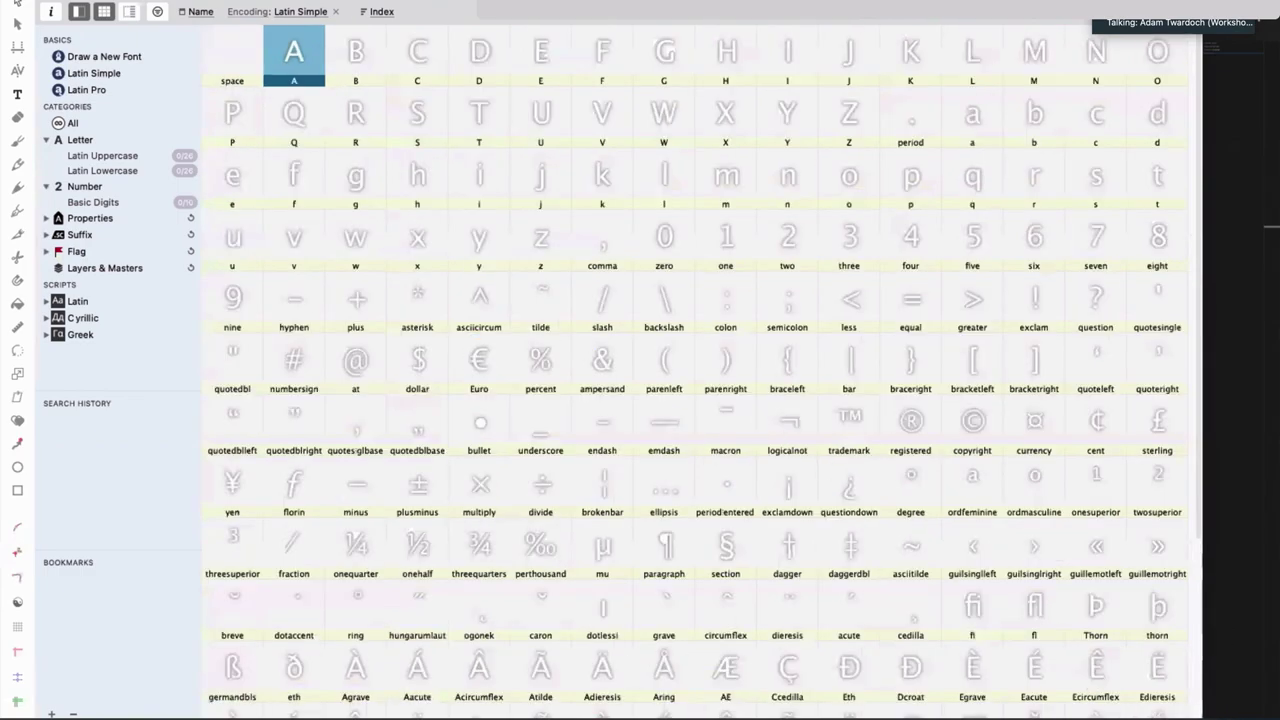
Shrink the font window and widen it again so that its glyph cells scale with it.
drag(846, 677, 768, 648)
drag(1020, 673, 794, 643)
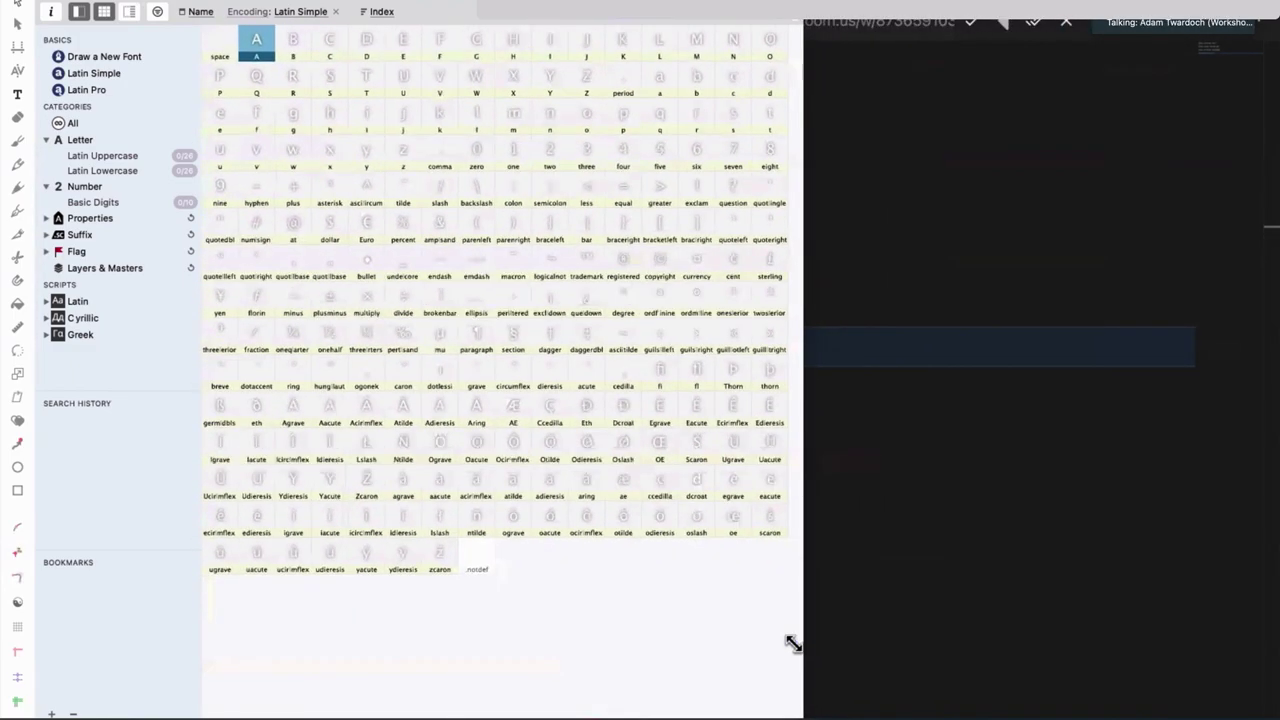
drag(1073, 677, 1240, 690)
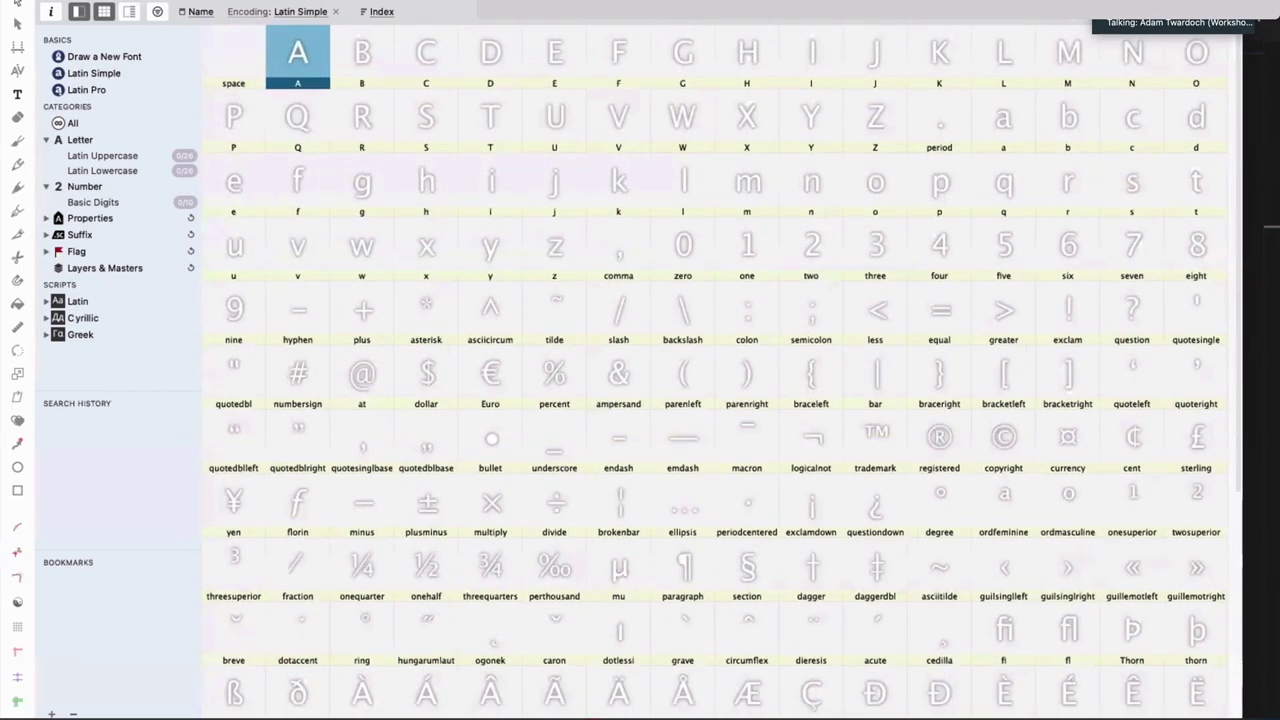
Set the glyph grid's column count to Flex and enlarge the cells to about ten per row.
click(1252, 702)
click(1255, 700)
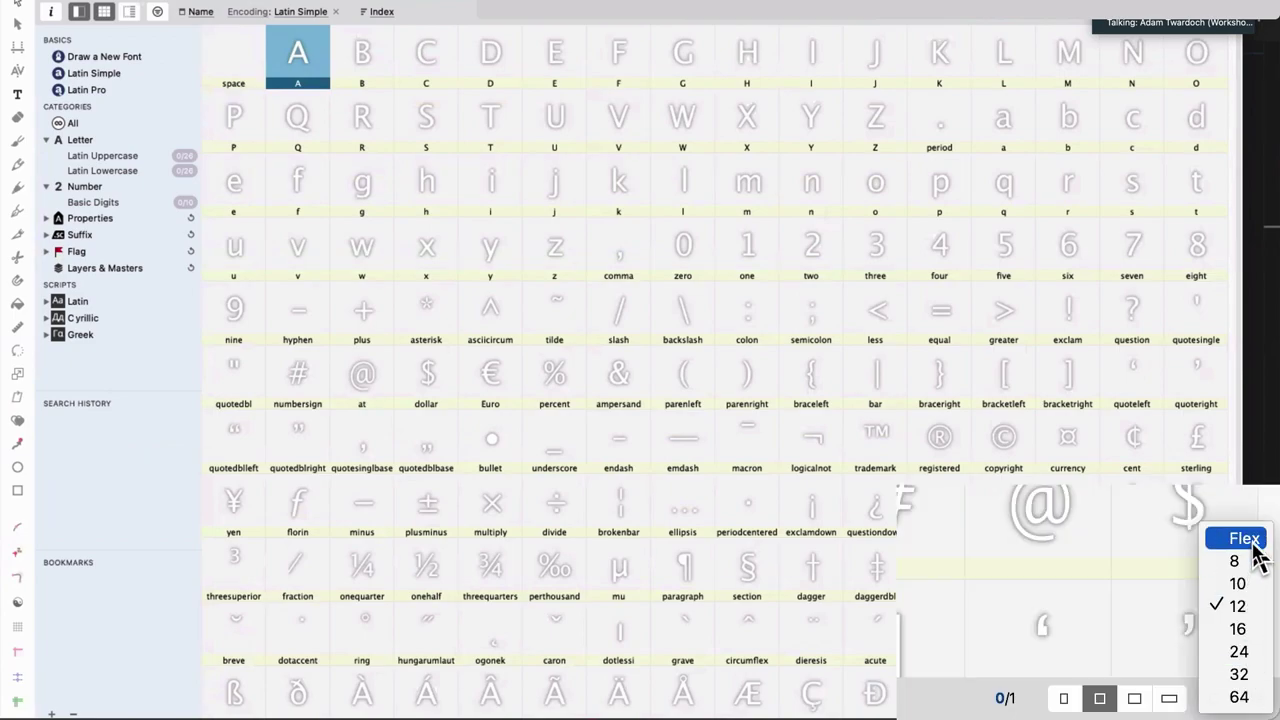
click(1245, 537)
drag(1177, 703, 1203, 703)
scroll(663, 337, up, 5)
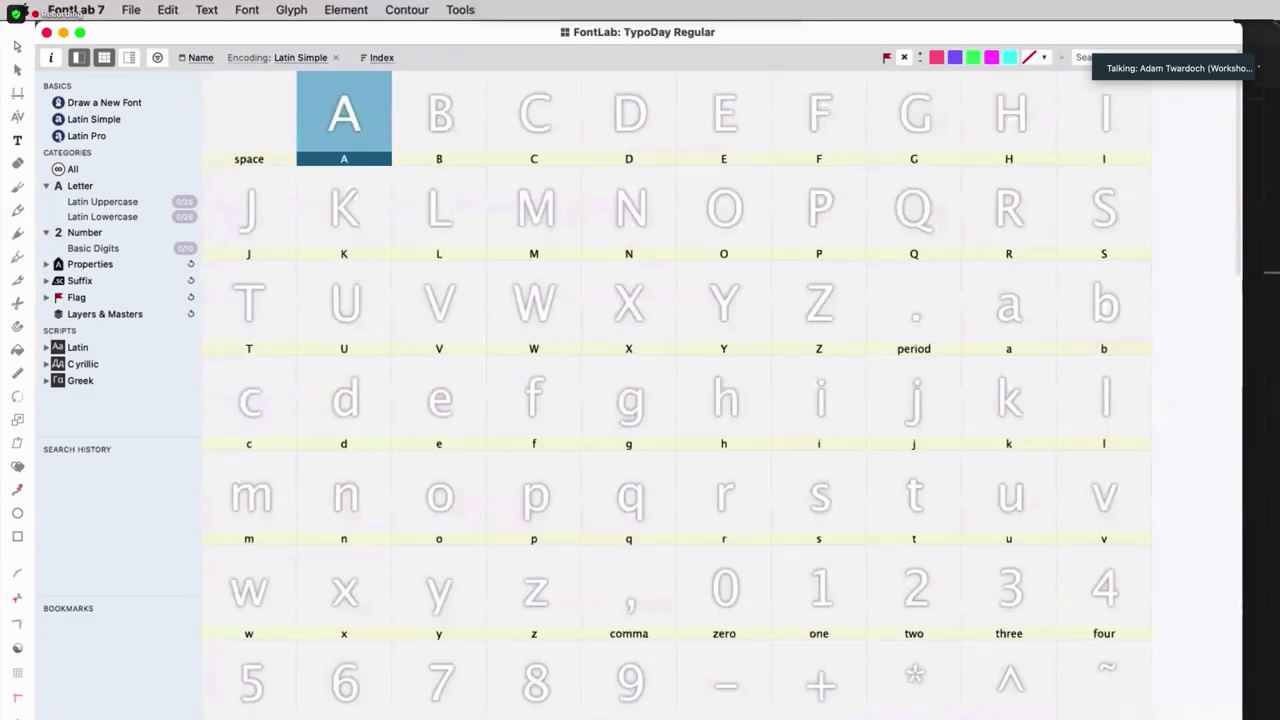
click(545, 10)
mouse_move(595, 10)
mouse_move(545, 10)
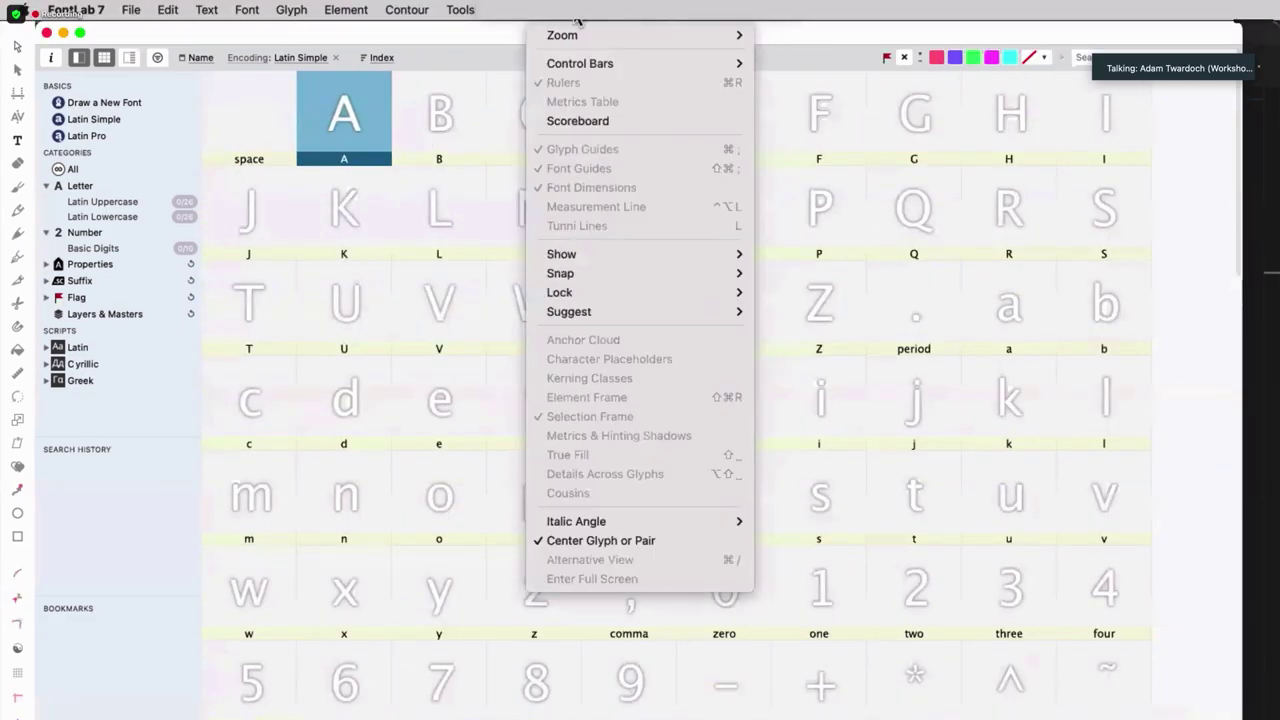
mouse_move(565, 35)
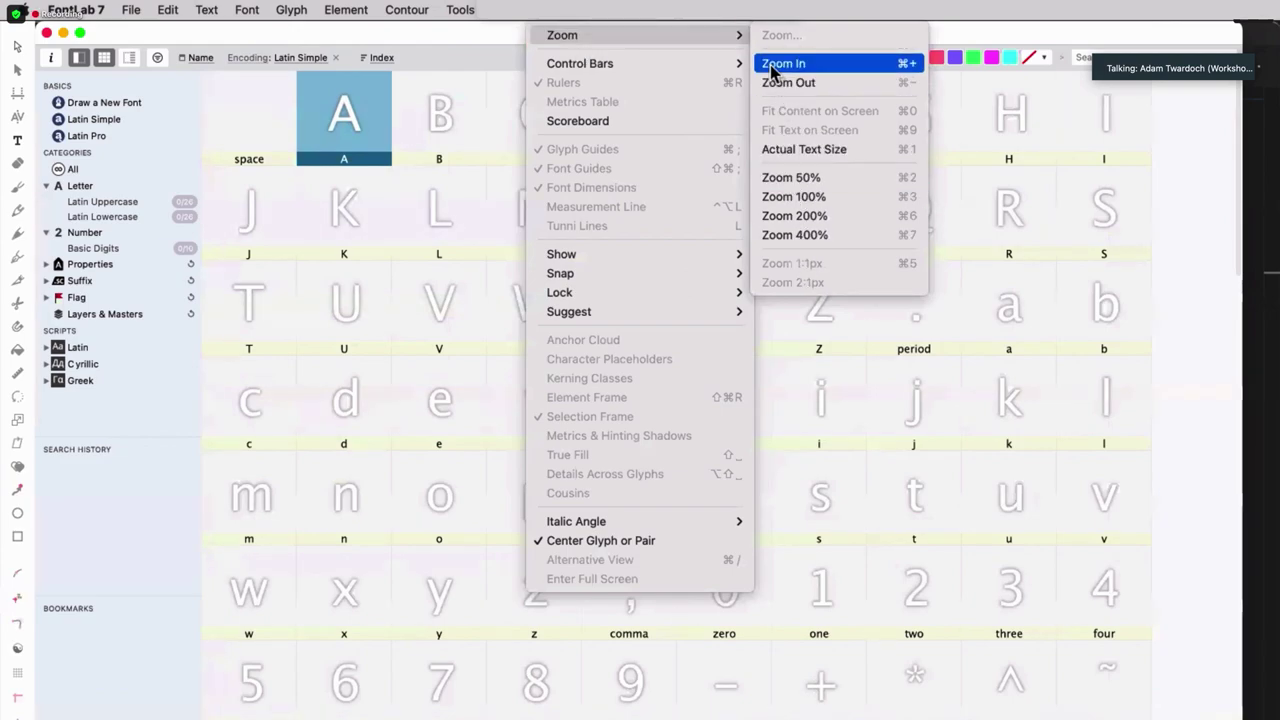
click(810, 371)
key(super+1)
scroll(811, 374, up, 5)
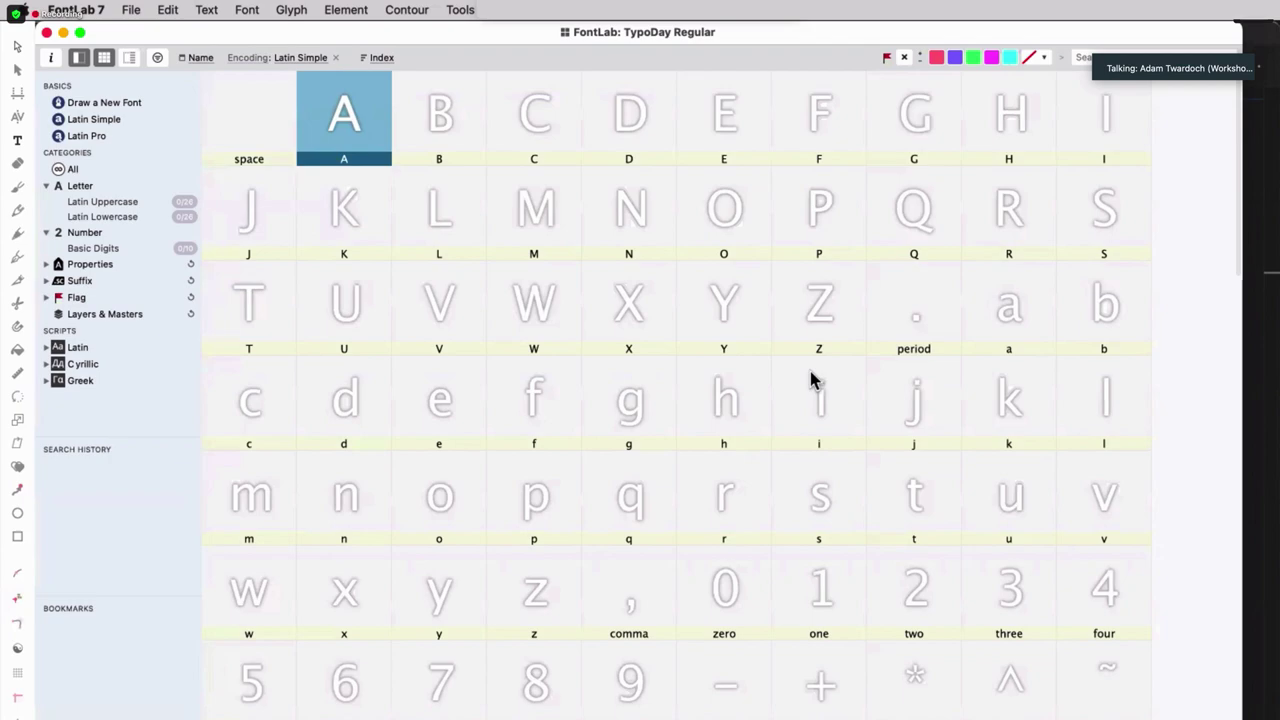
Show the Help panel, place it over the glyph grid and enlarge it until its full text fits.
click(673, 20)
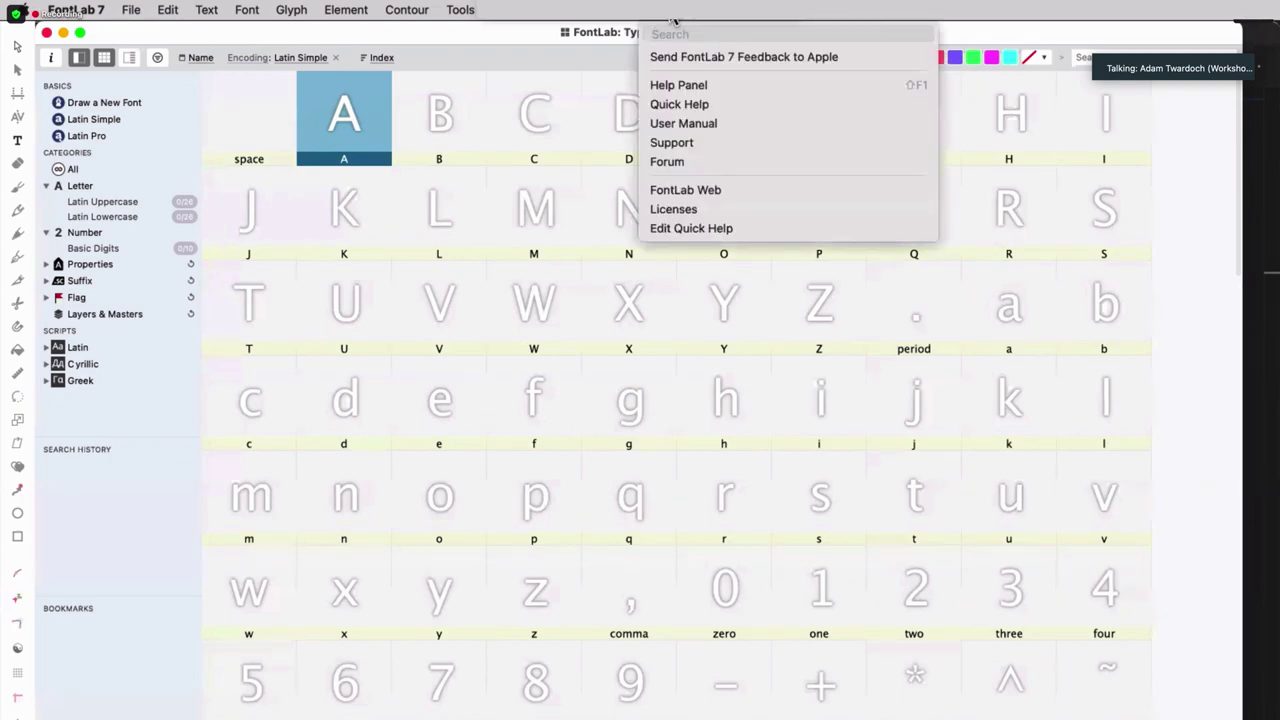
click(668, 86)
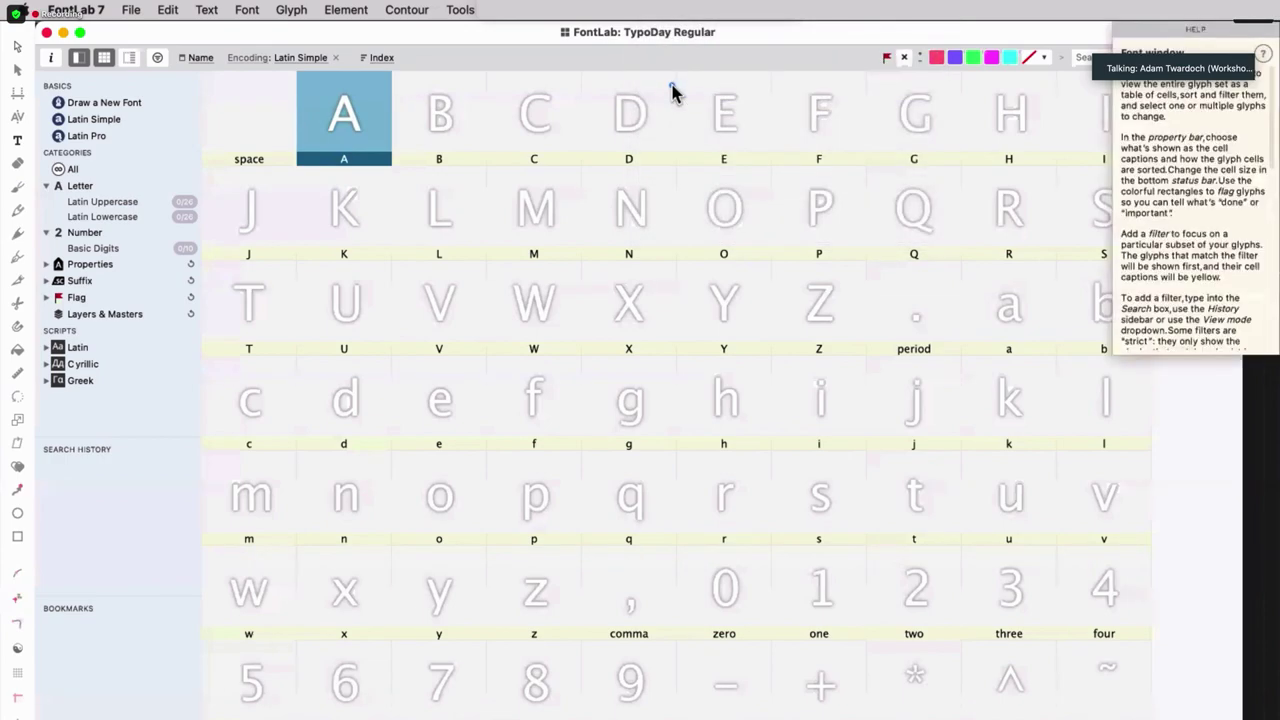
drag(1116, 29, 880, 93)
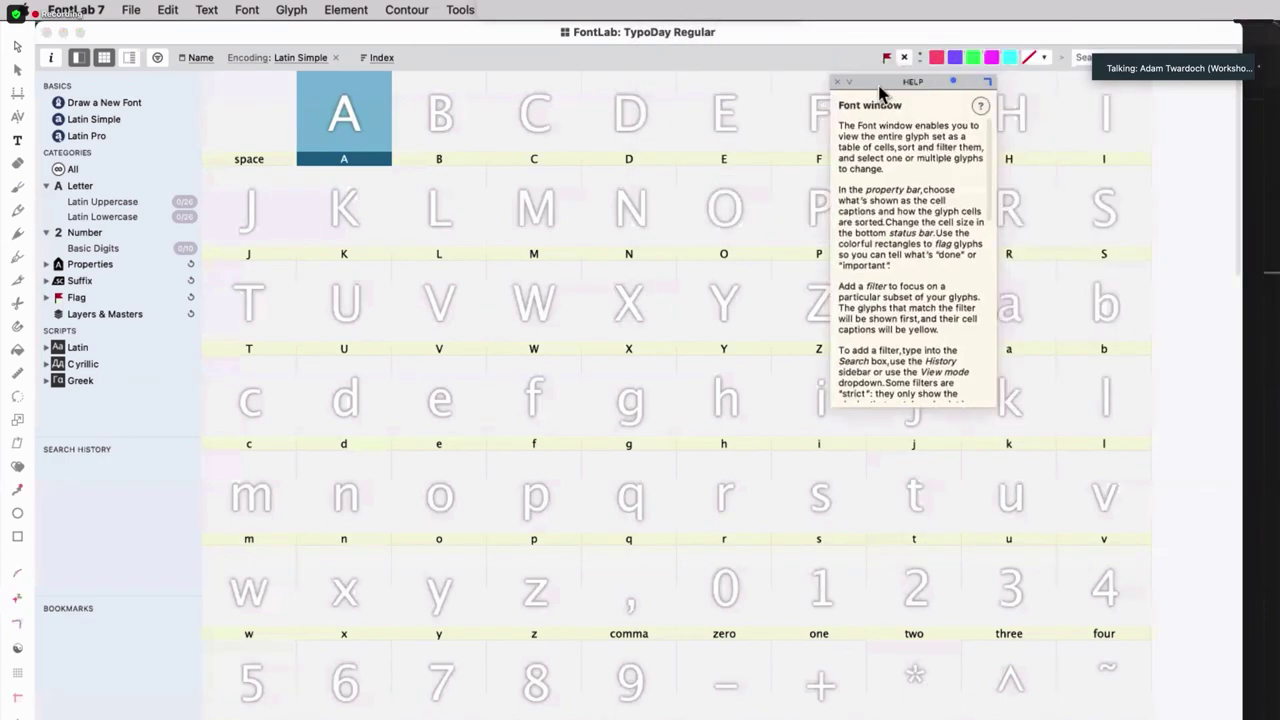
drag(879, 396, 1041, 594)
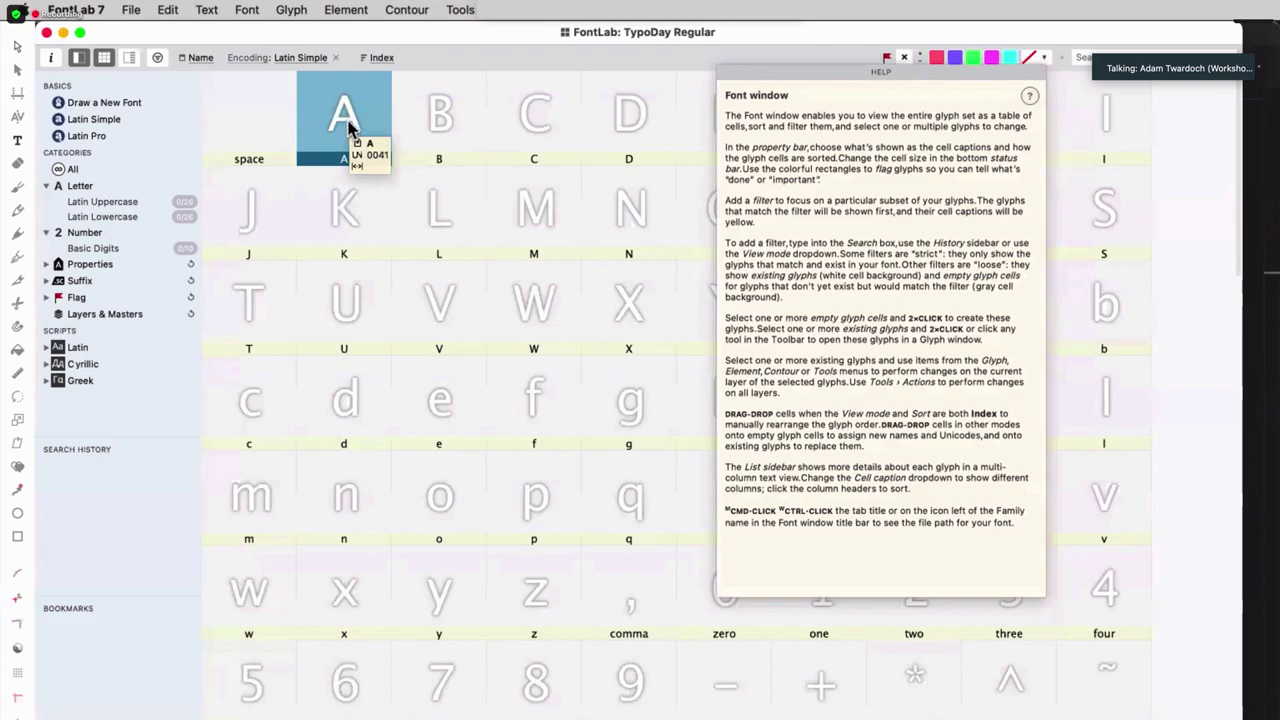
Create the glyph A from its empty cell, compare it with the empty cells, and select it.
double_click(347, 125)
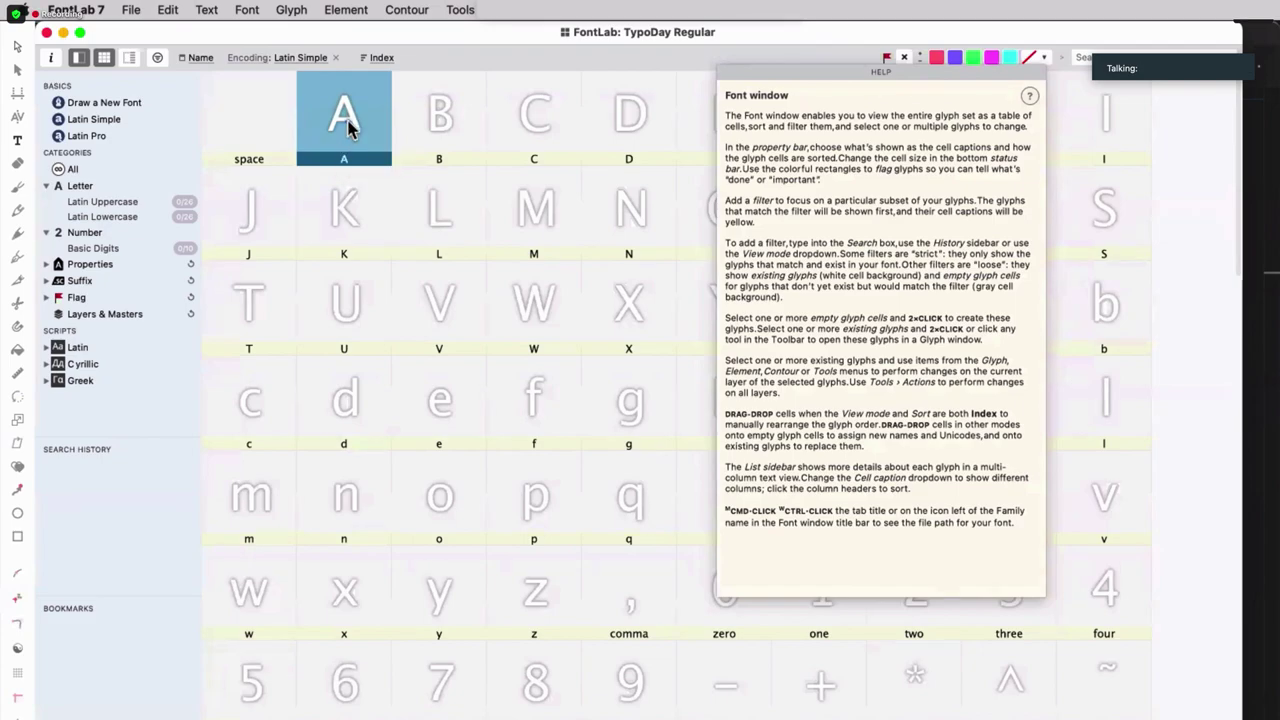
click(435, 122)
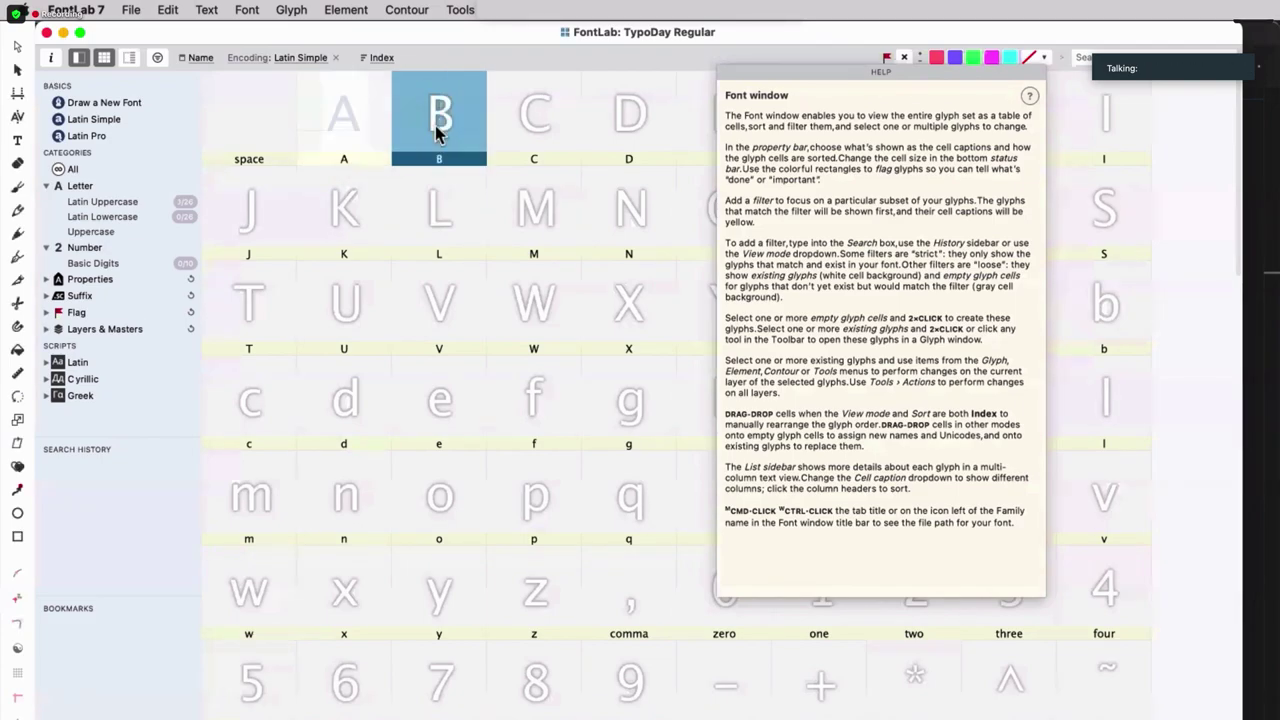
click(467, 308)
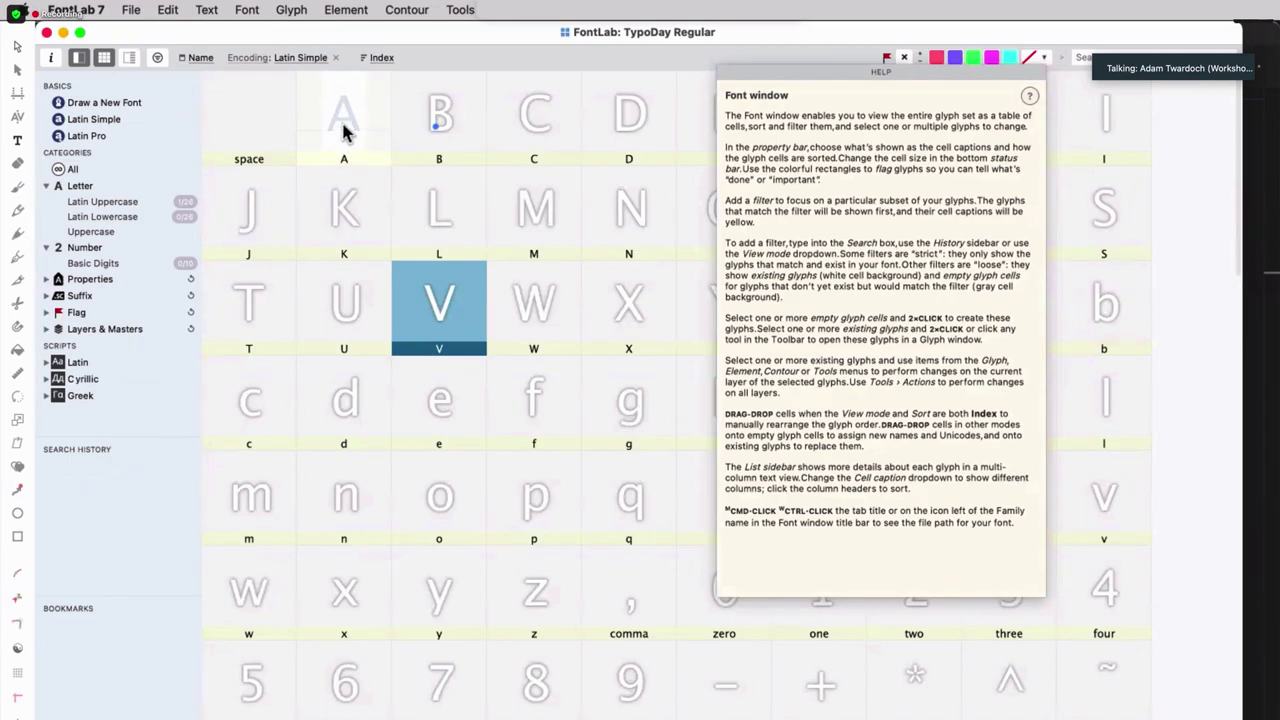
mouse_move(338, 118)
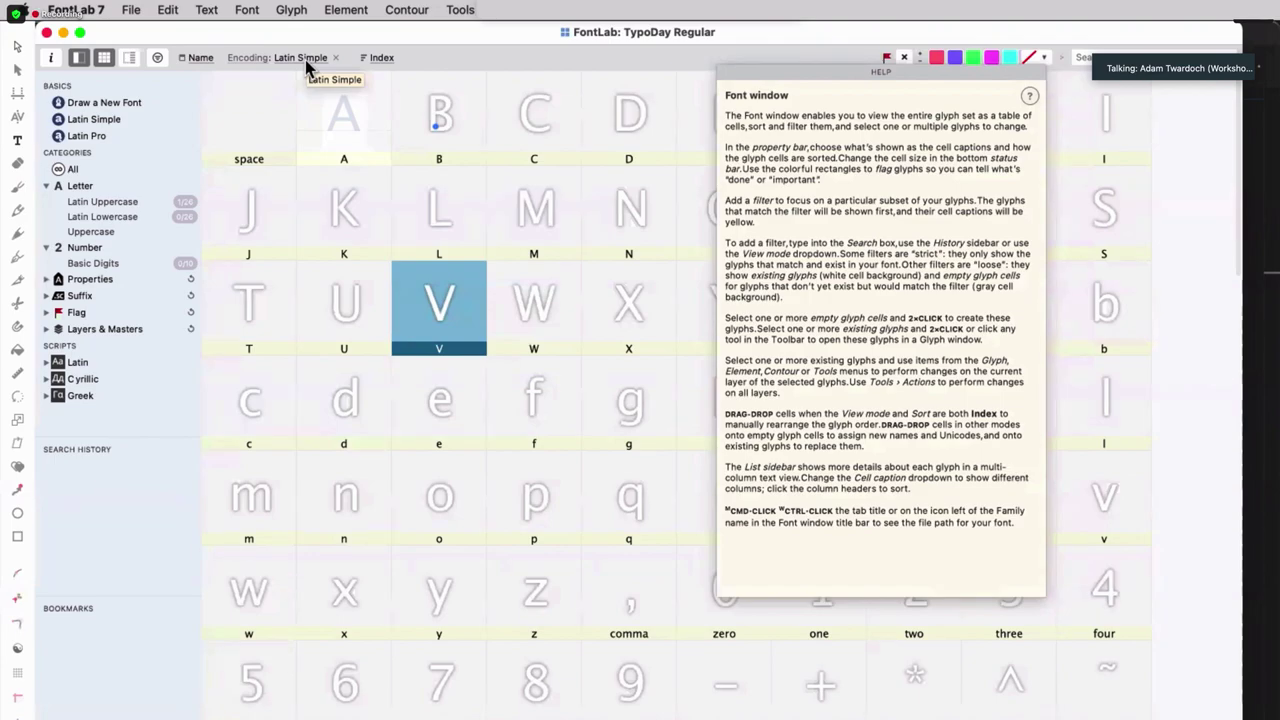
click(363, 143)
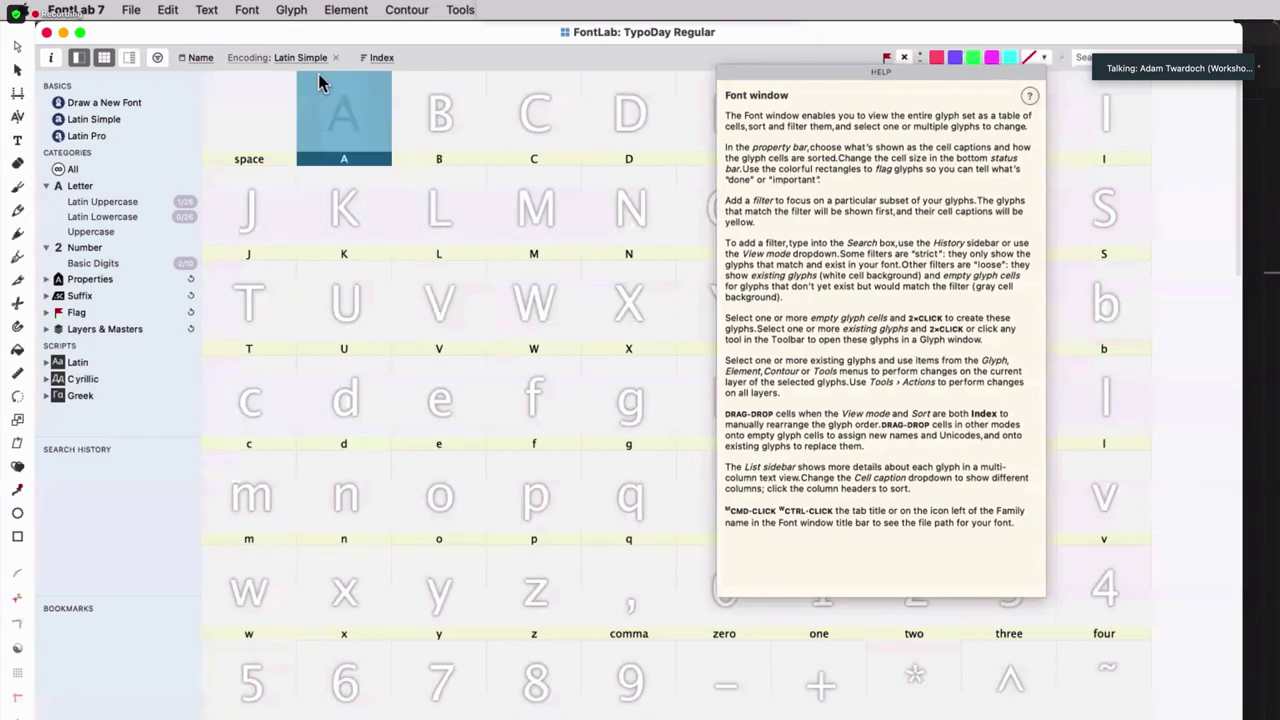
Switch the font window's view mode to Index and from there to Unicode.
click(258, 62)
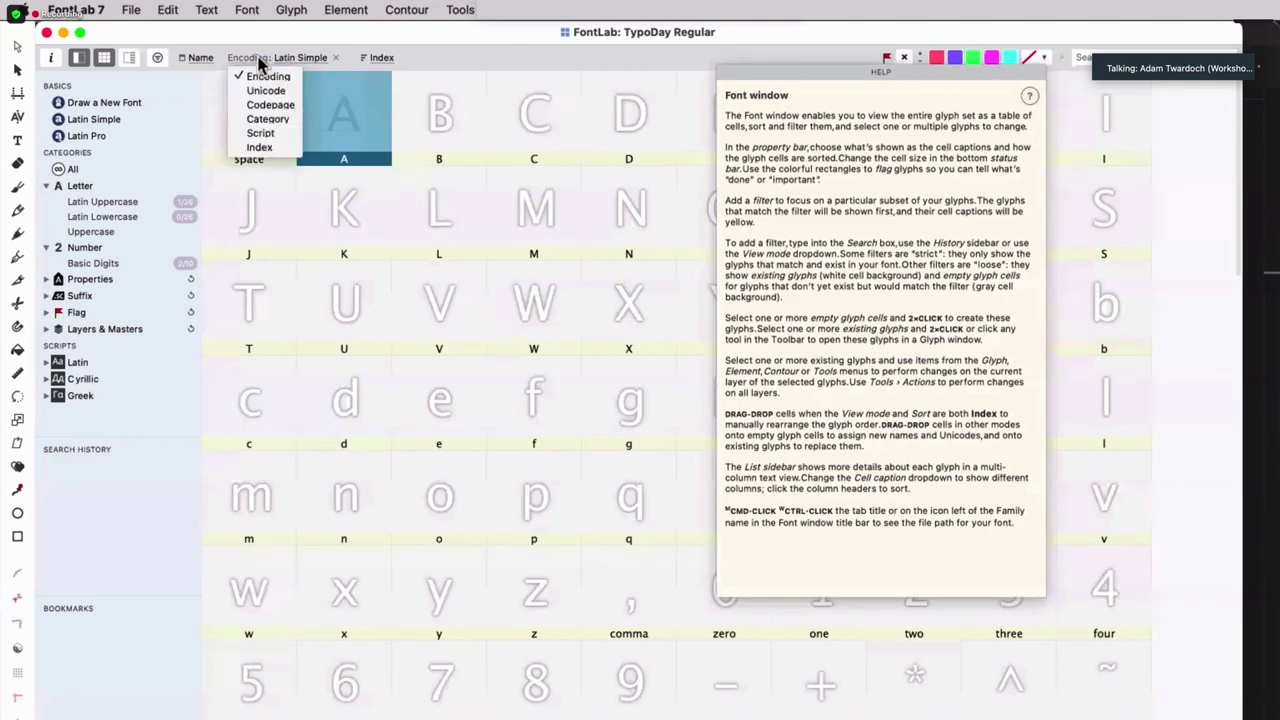
click(262, 147)
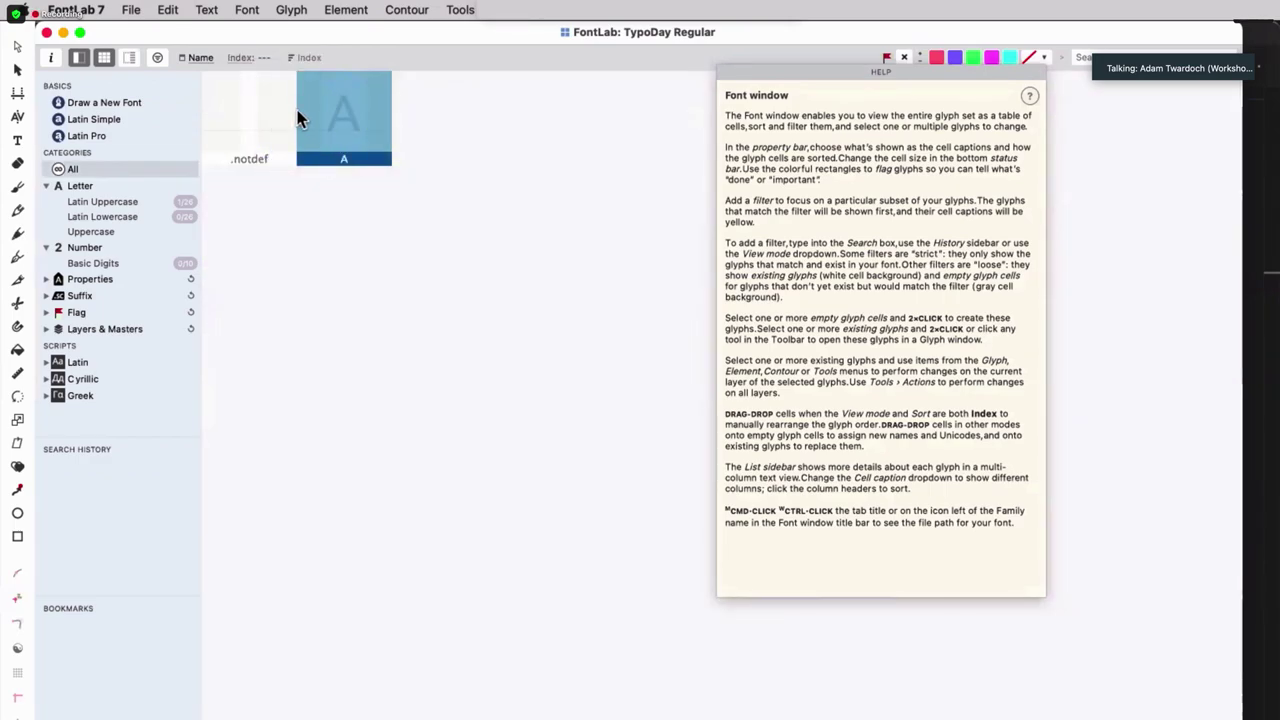
click(233, 59)
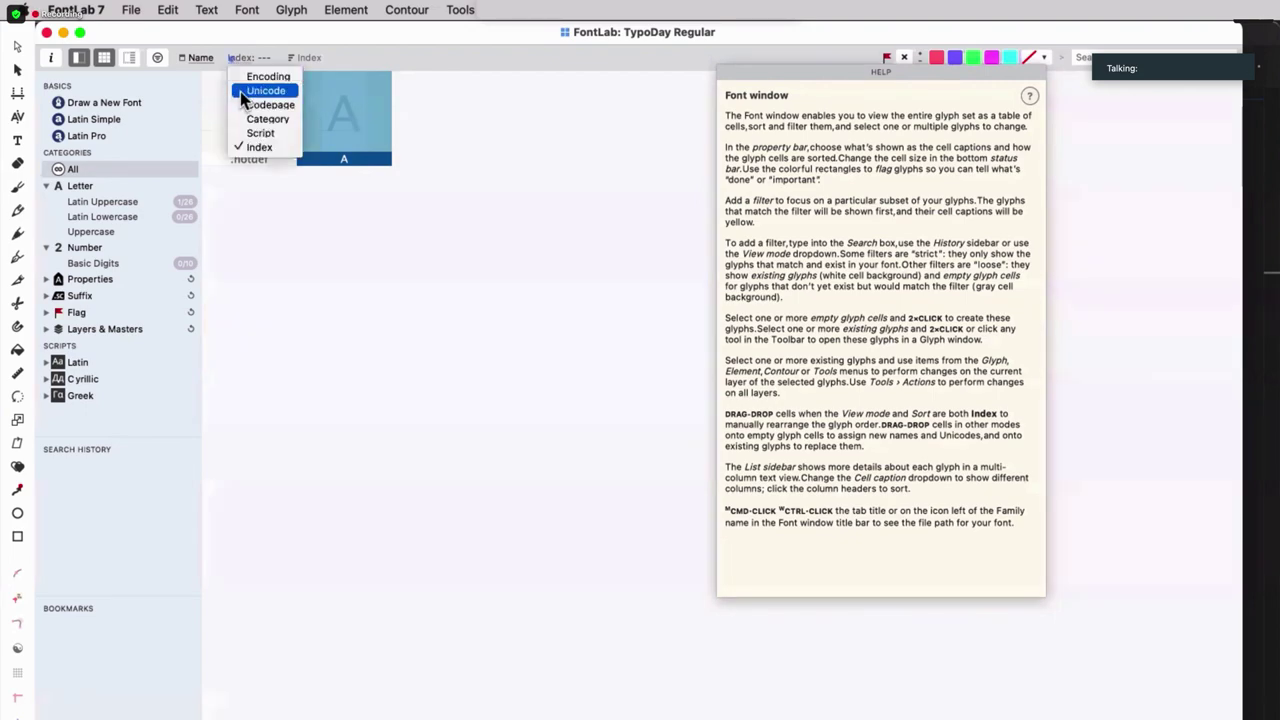
click(253, 92)
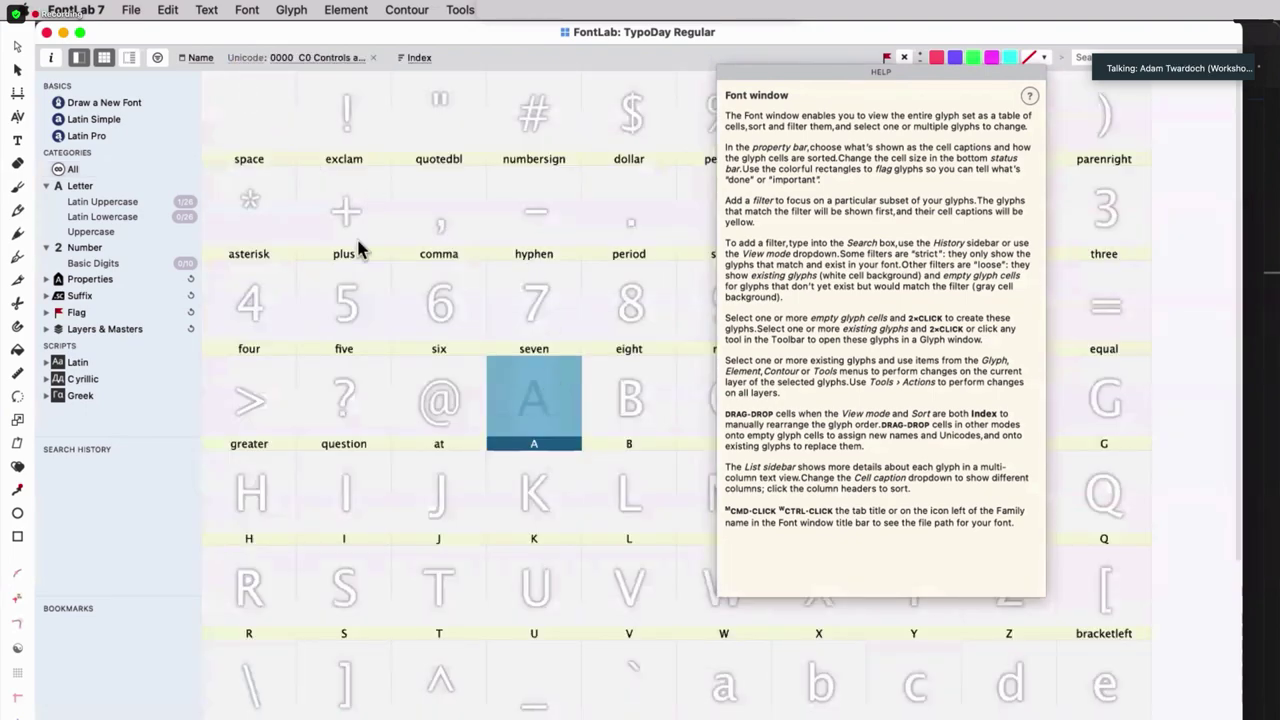
Display the Cyrillic set of the 0400 Cyrillic Unicode range and move the Help panel aside to uncover more cells.
click(303, 60)
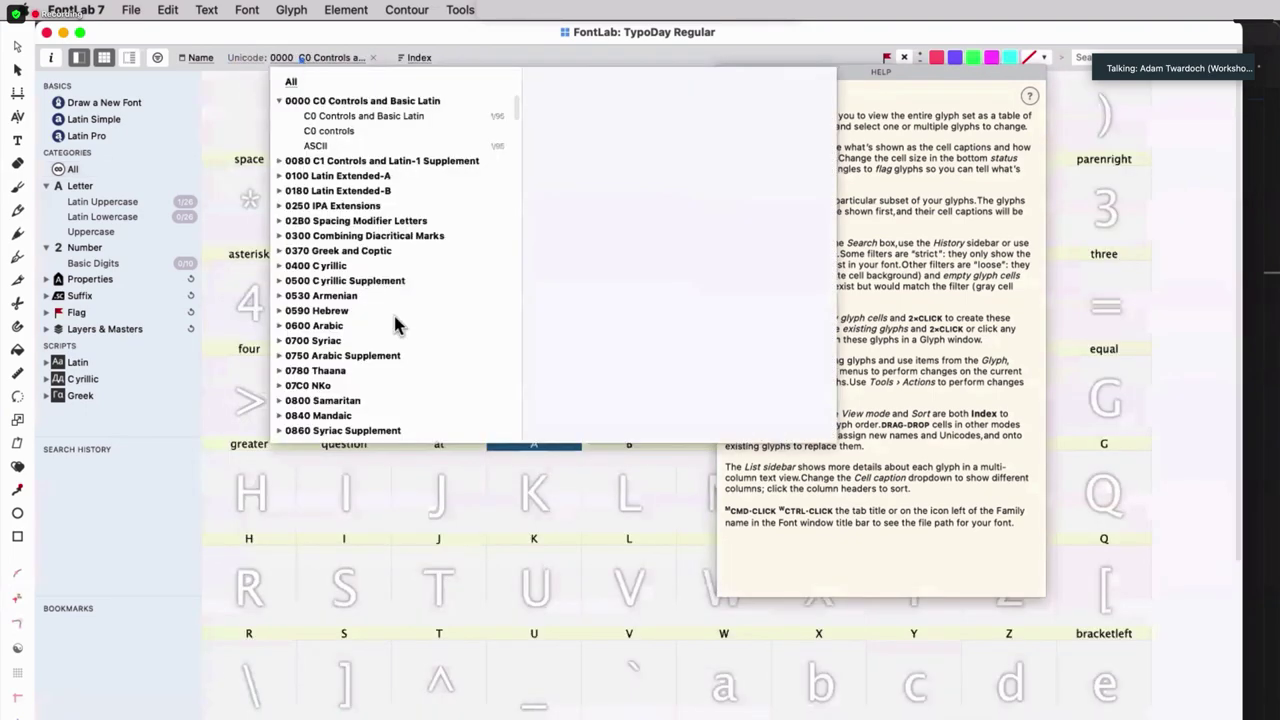
click(345, 267)
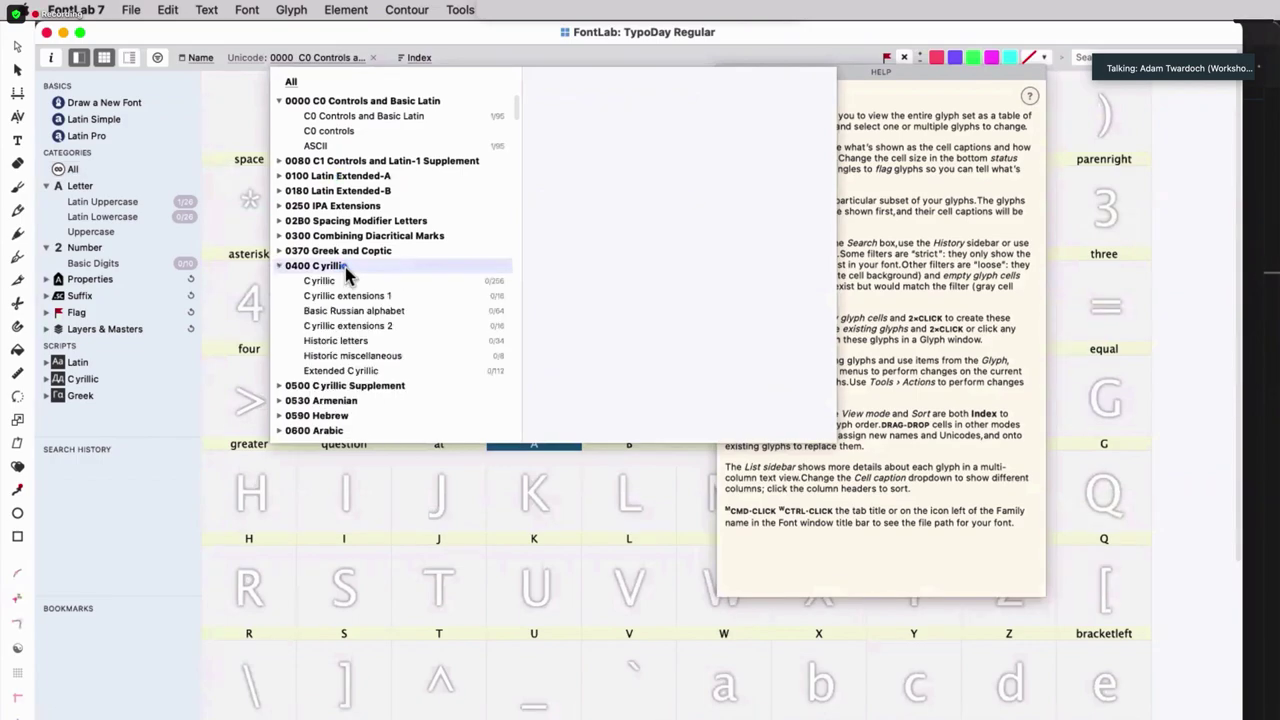
click(345, 281)
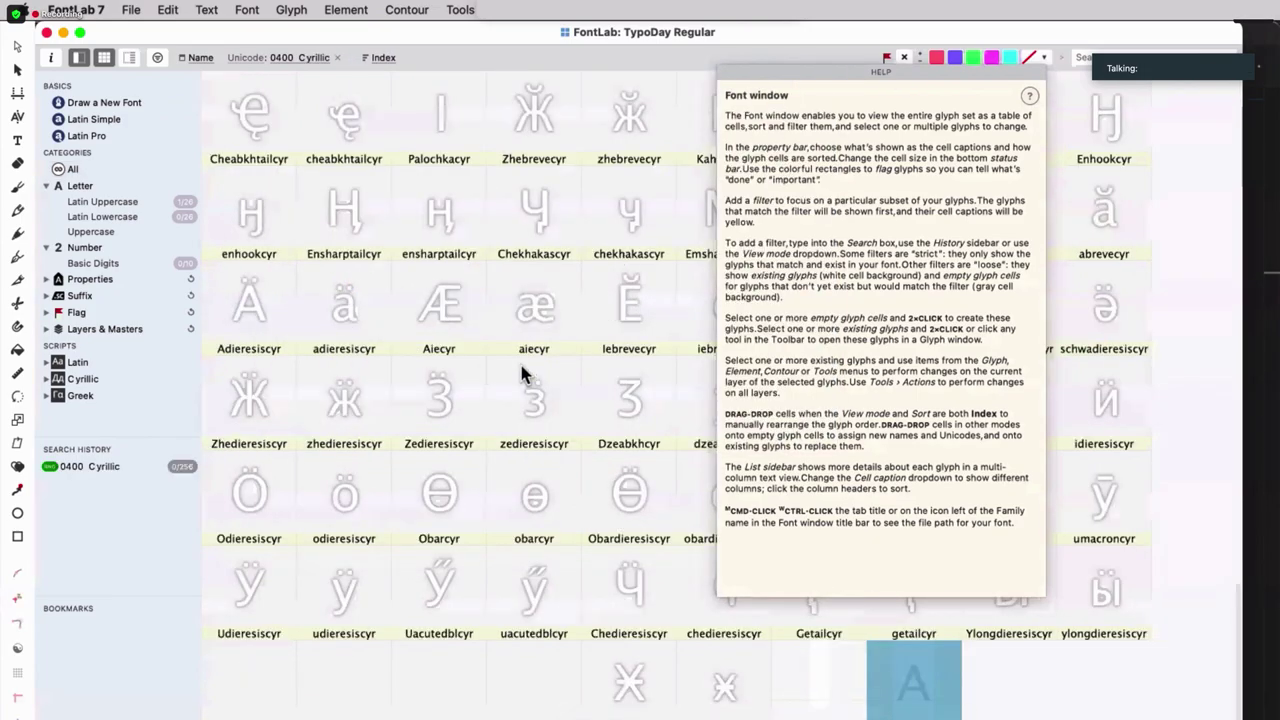
drag(881, 72, 1035, 61)
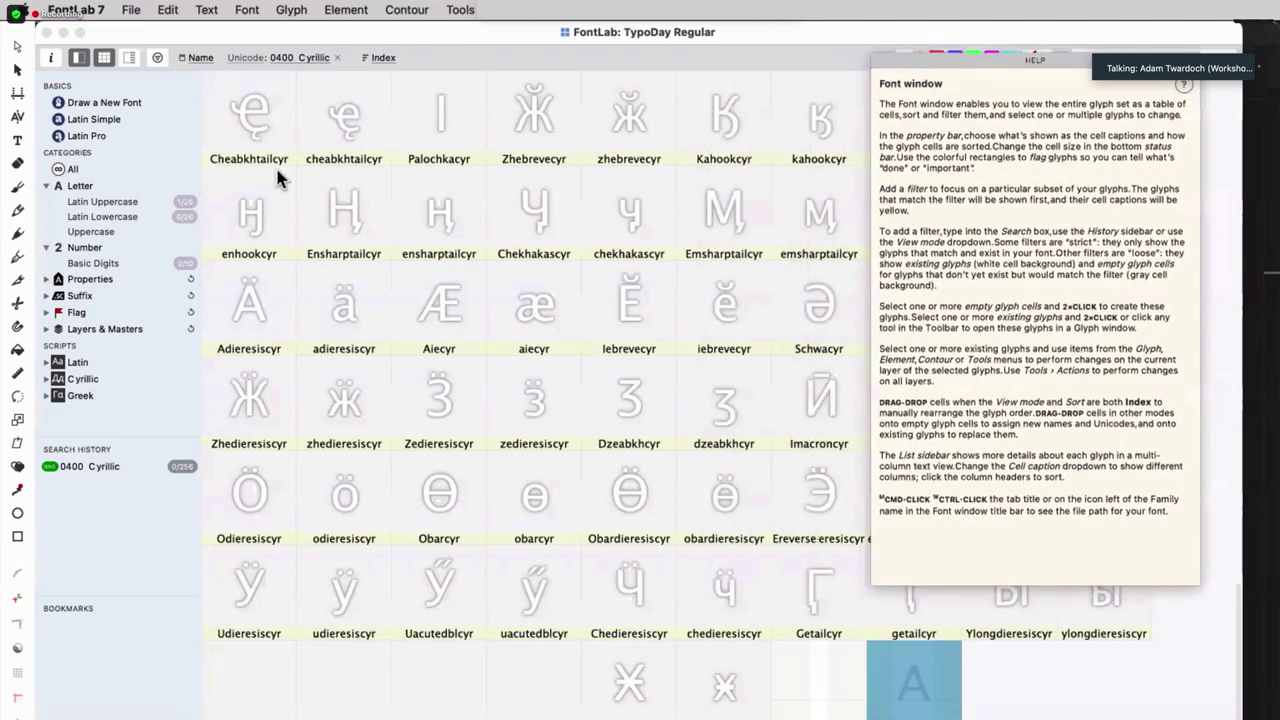
Close the Help panel and switch the font window's view mode to the Latin Simple encoding.
click(873, 60)
click(593, 19)
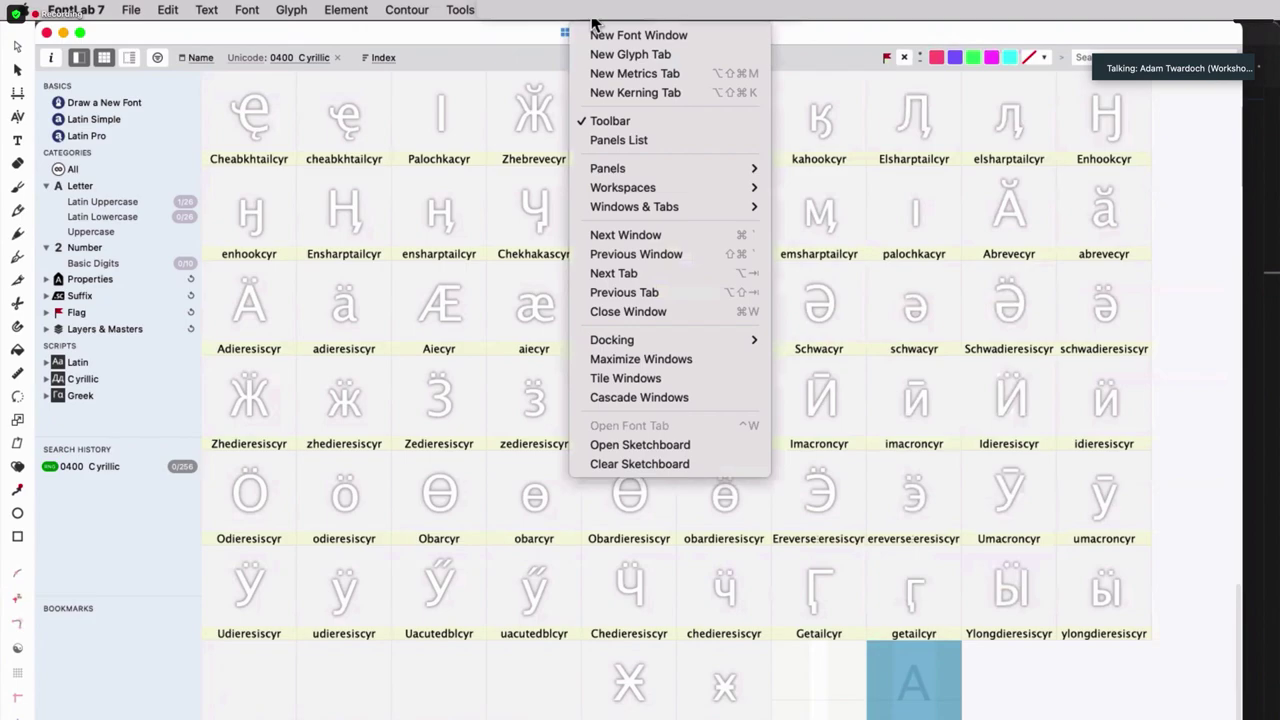
click(255, 62)
click(255, 62)
click(258, 75)
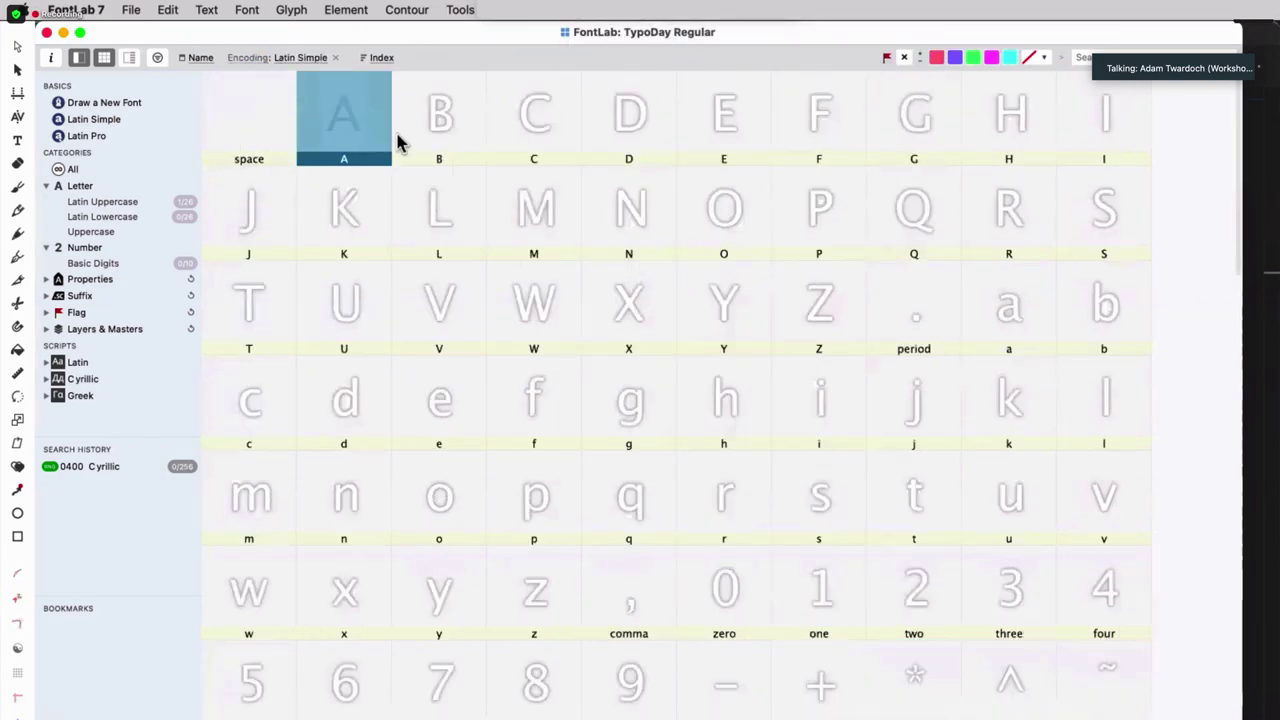
Show the Help panel again and open the glyph A for editing in its own tab.
click(631, 14)
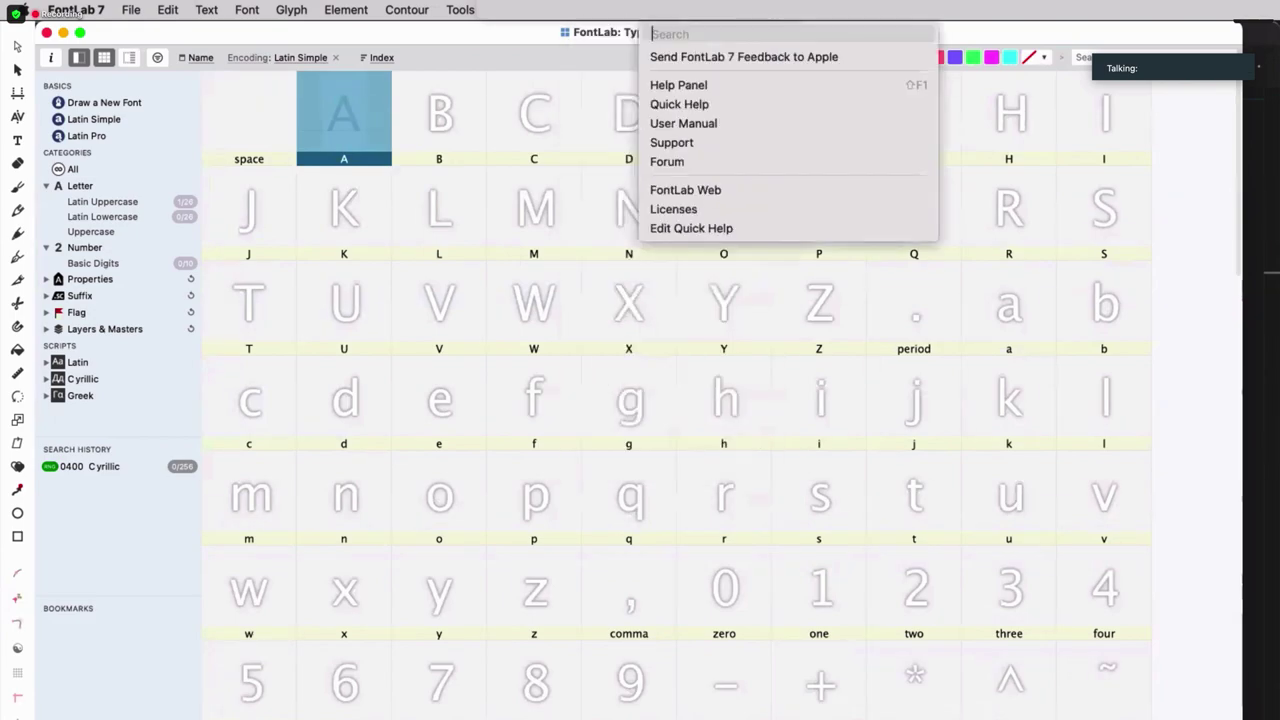
click(678, 85)
click(354, 126)
double_click(353, 121)
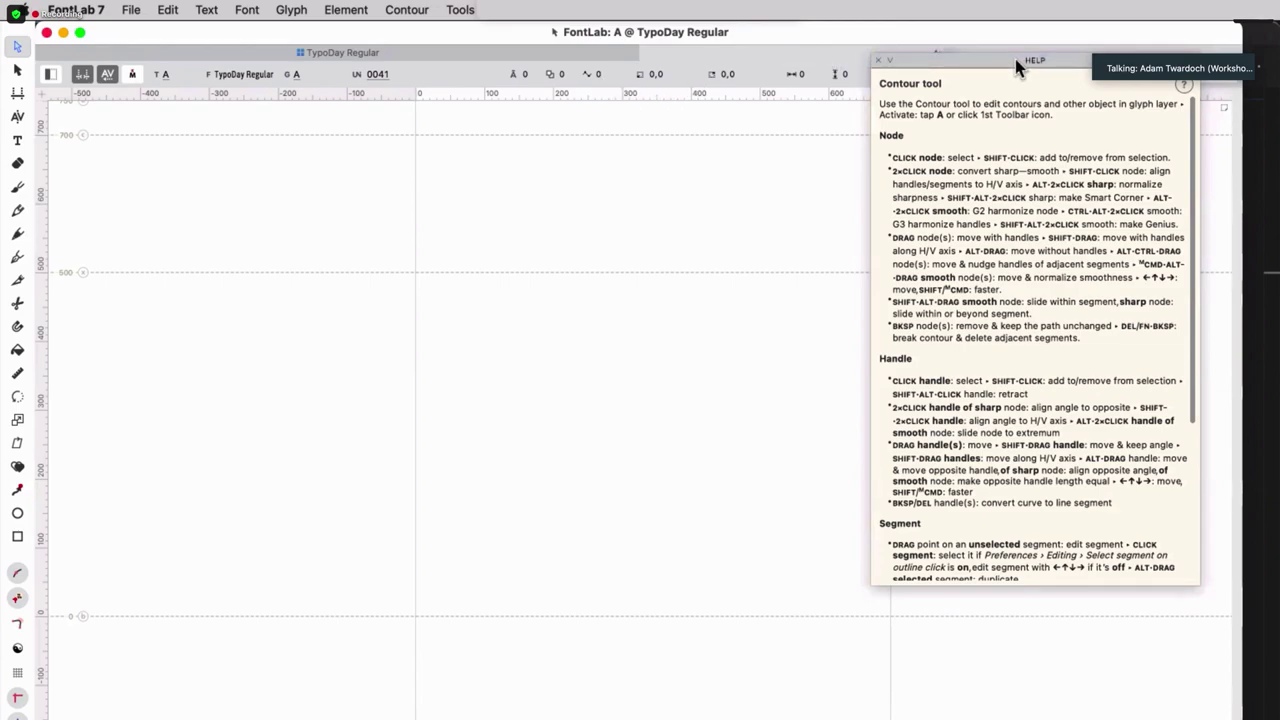
Move the Help panel below the tab bar and compare its text for the font tab and the glyph A tab.
drag(1015, 59, 1023, 145)
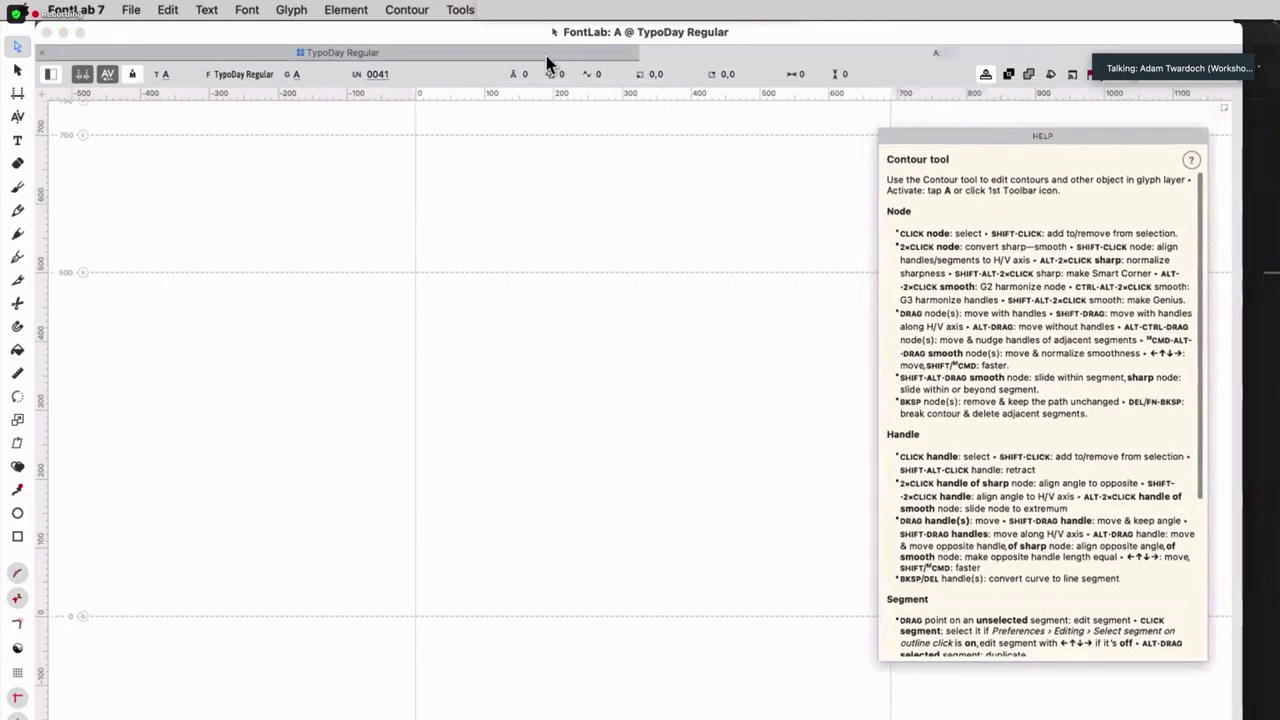
click(546, 56)
click(729, 58)
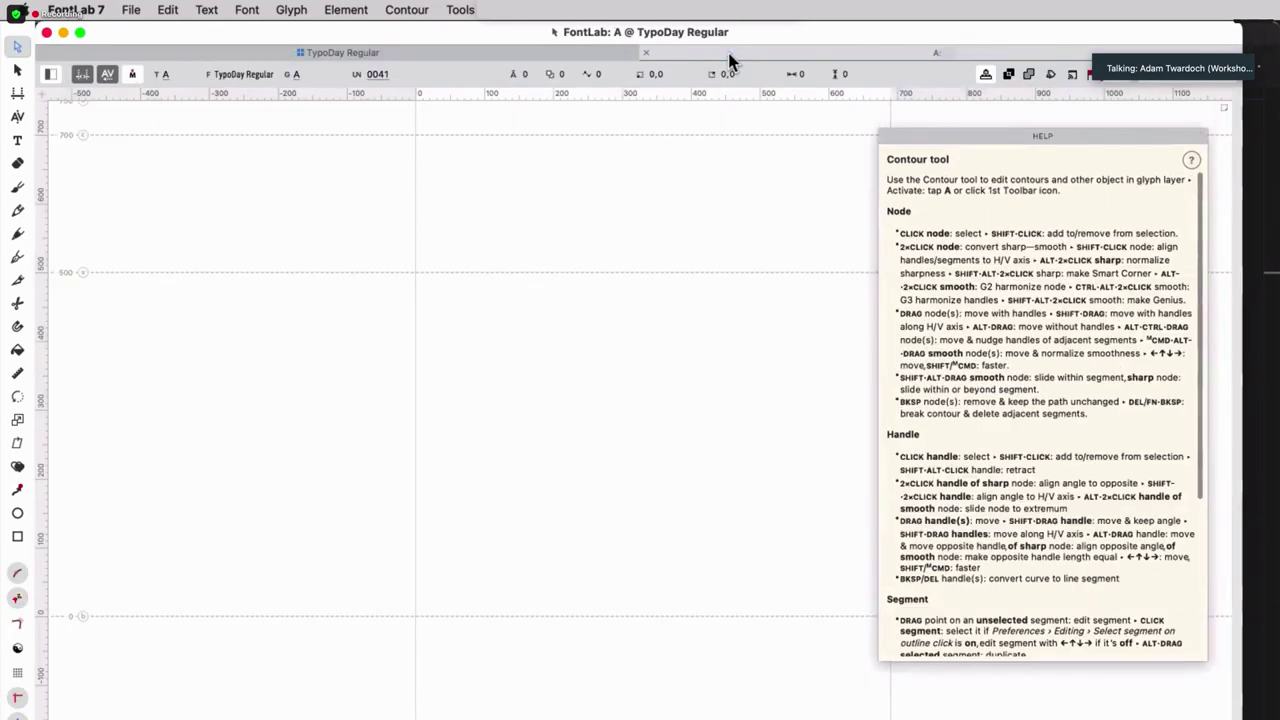
click(509, 58)
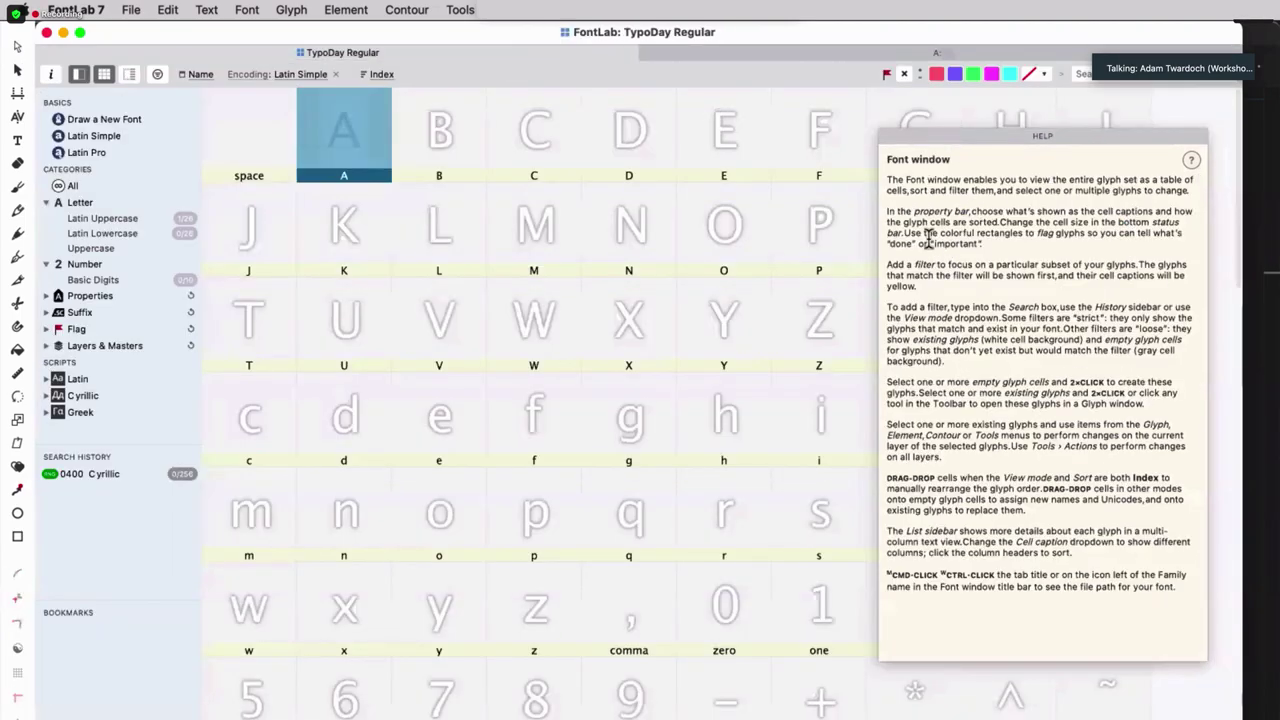
click(791, 53)
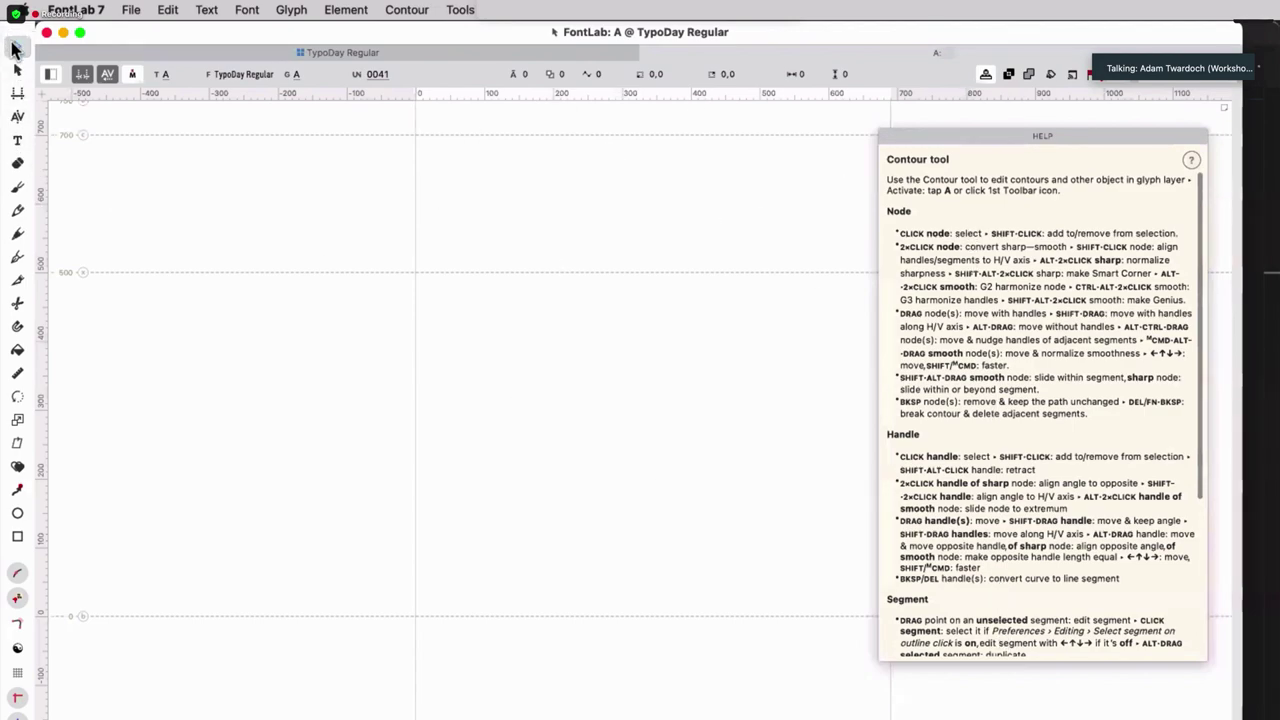
Read through the Contour tool's help text down to its end and nudge the Help panel slightly aside.
scroll(1006, 320, down, 5)
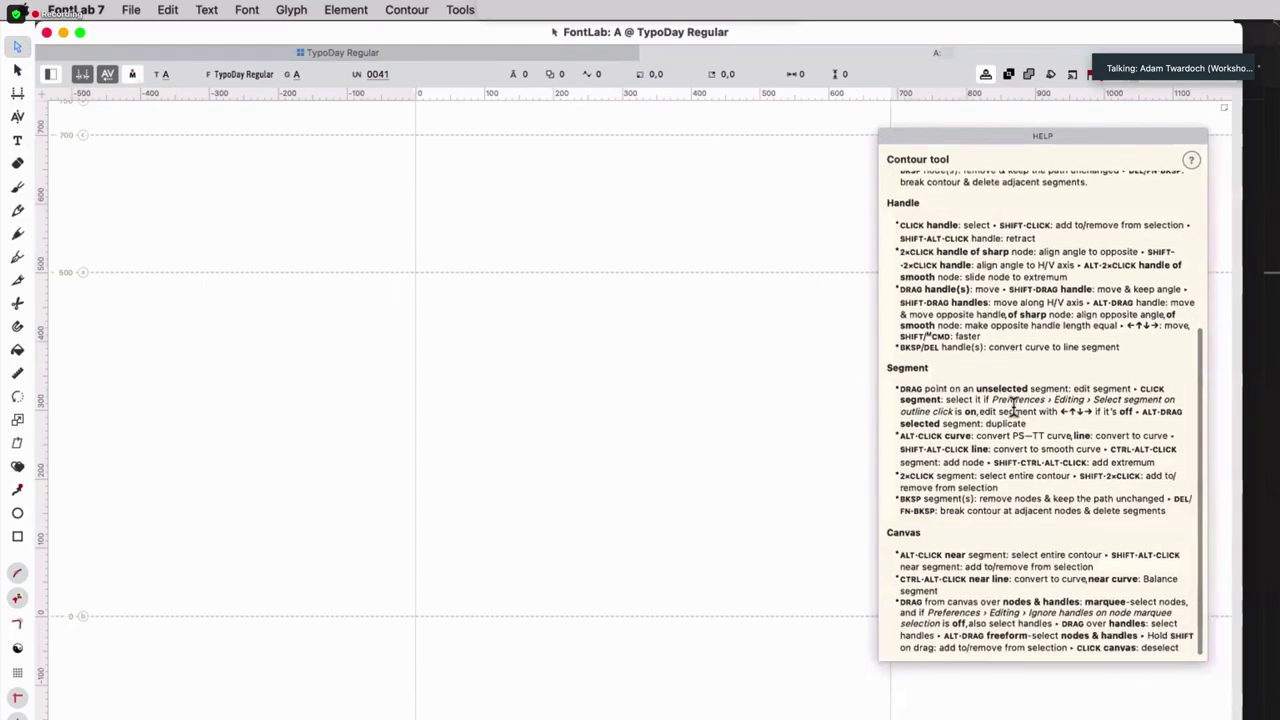
scroll(1013, 408, up, 5)
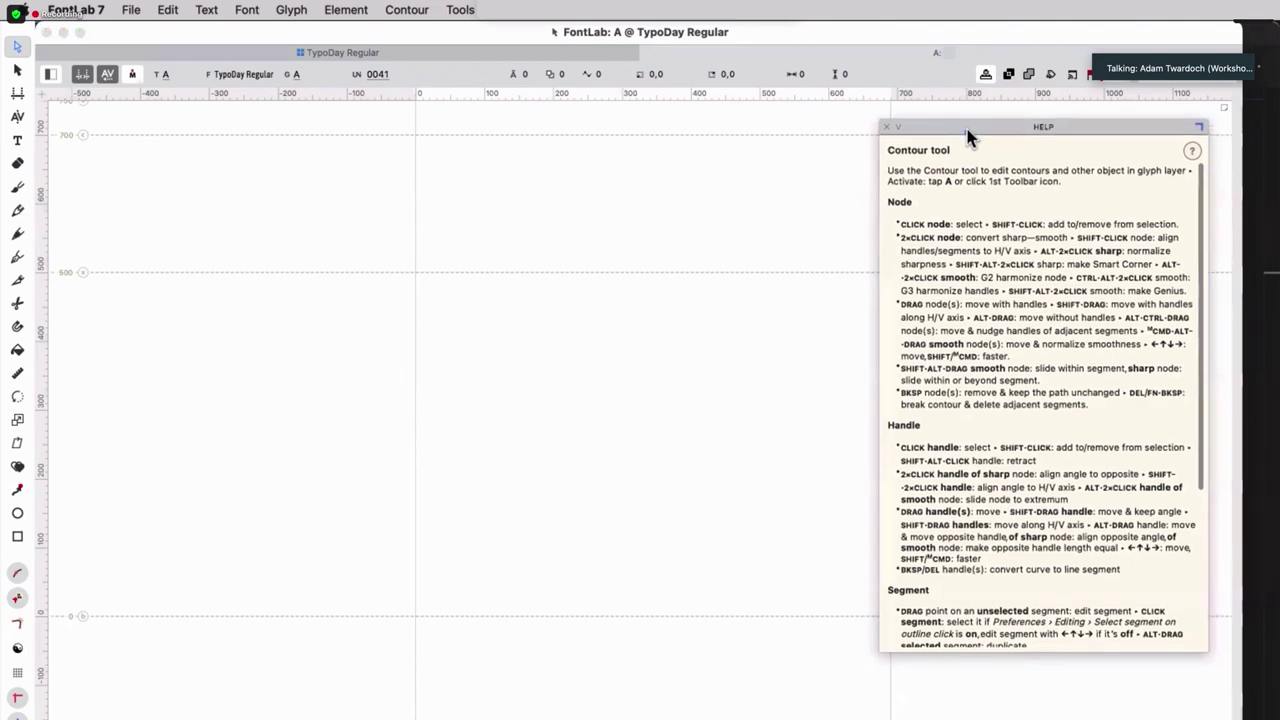
drag(966, 137, 963, 126)
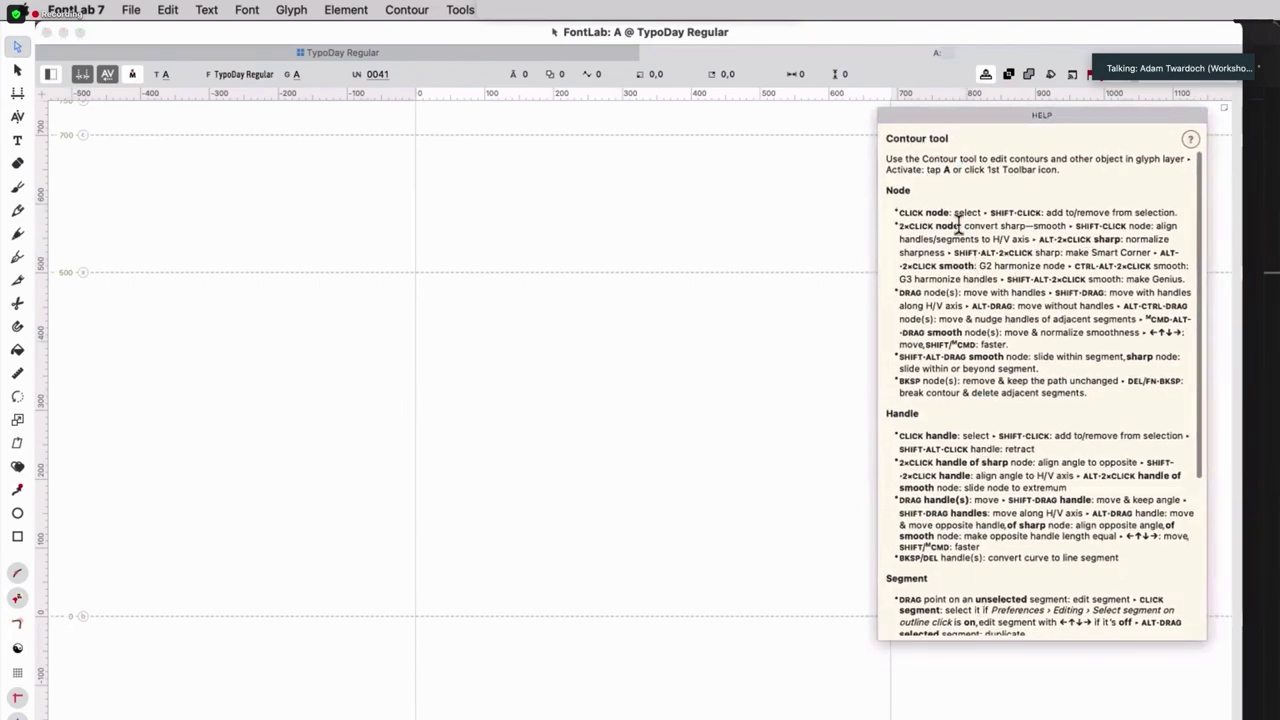
drag(995, 118, 1007, 125)
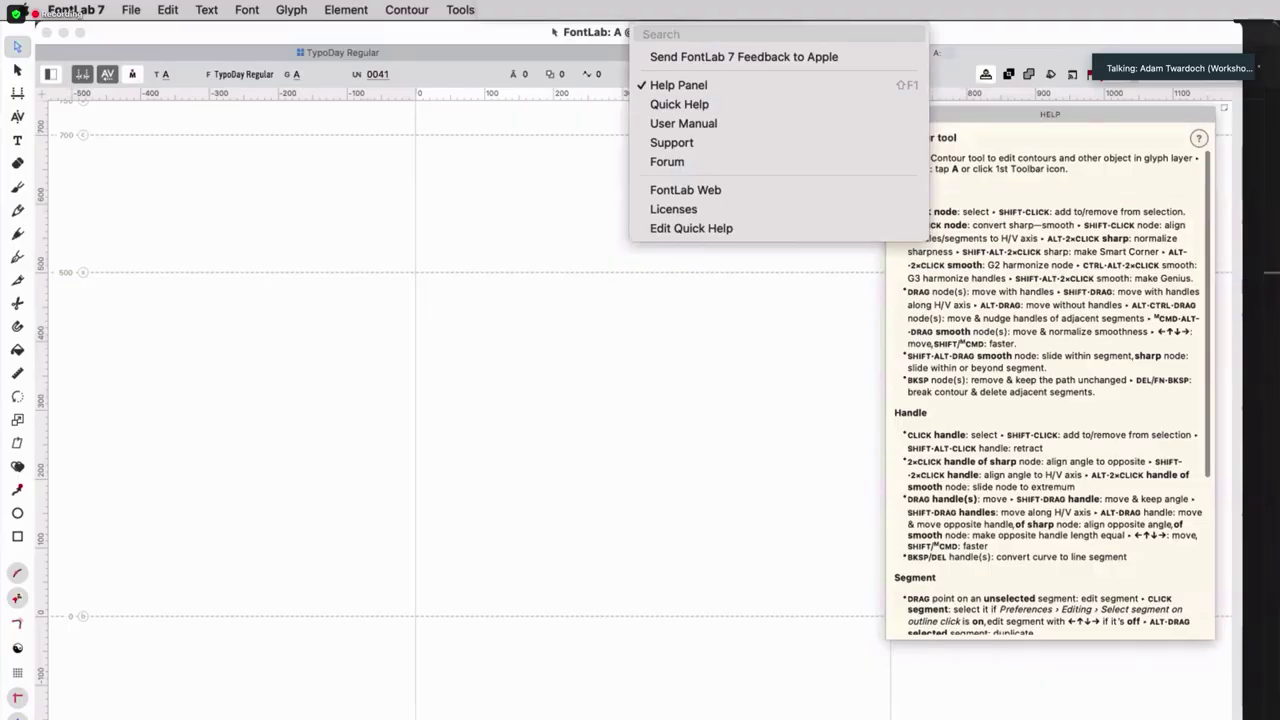
click(667, 19)
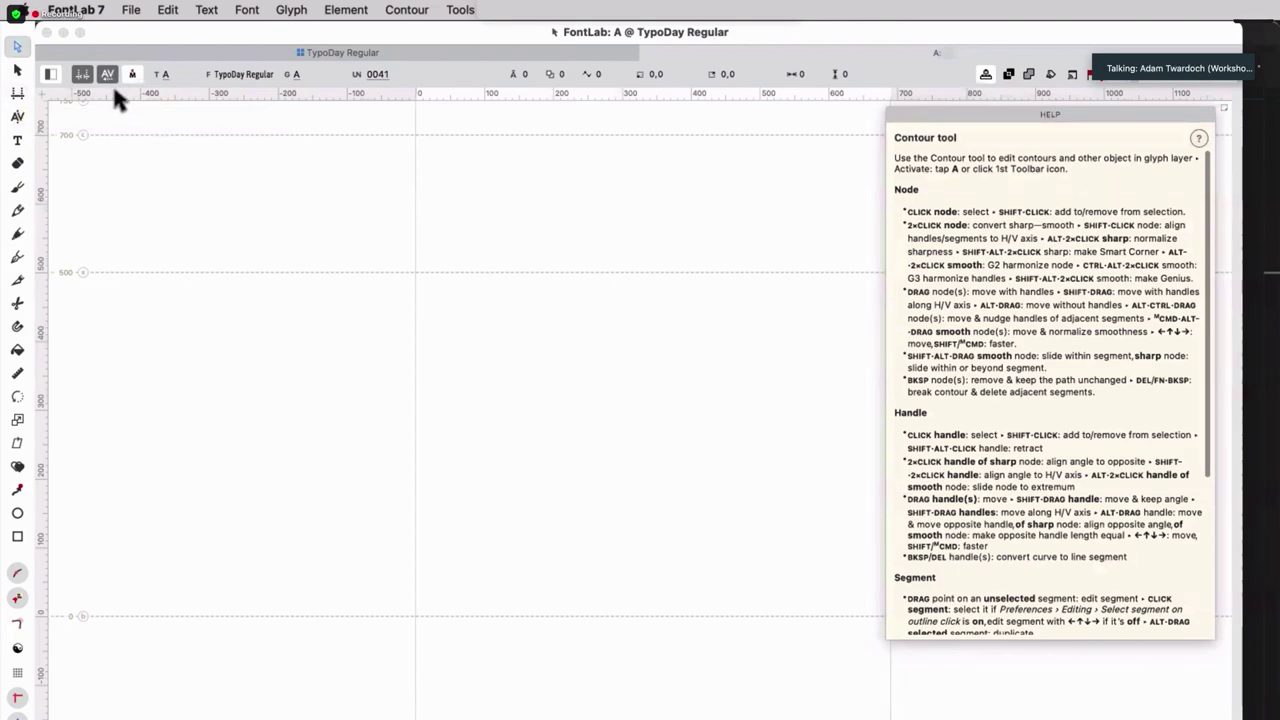
click(20, 75)
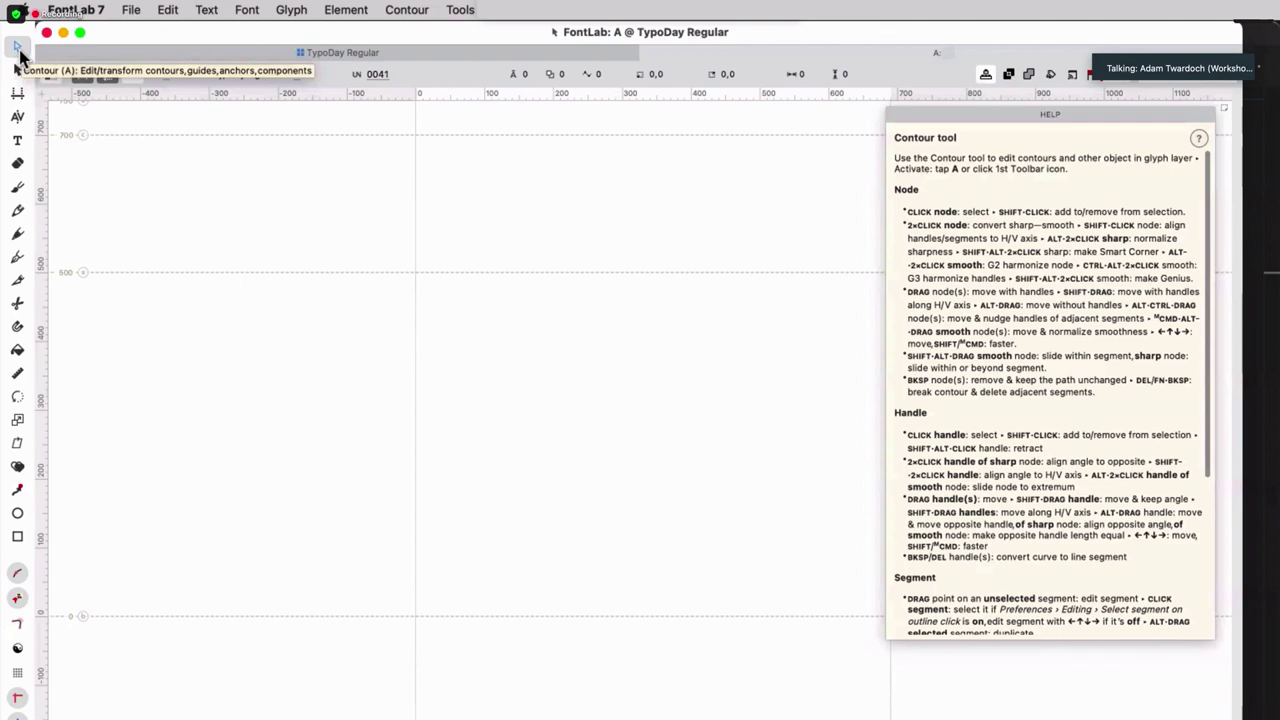
Turn on Quick Help, view its extended tooltips and the Preferences > General help, and turn it off.
click(650, 10)
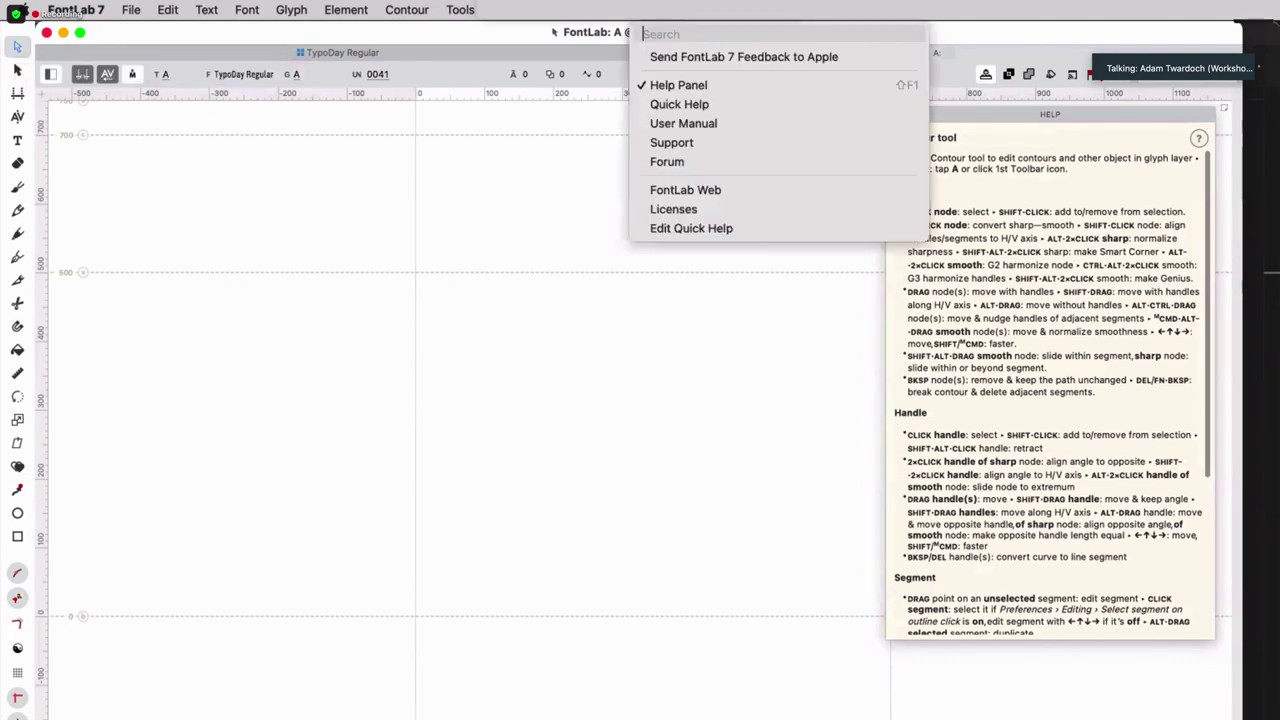
click(672, 123)
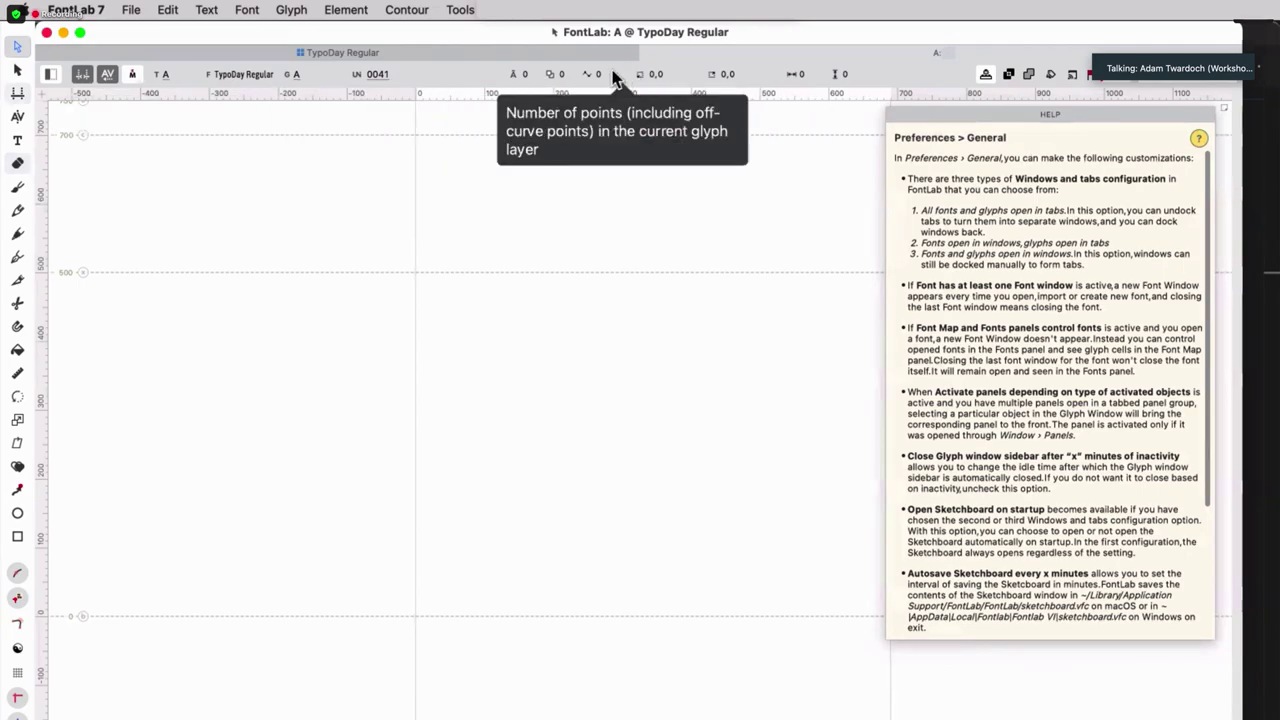
click(645, 10)
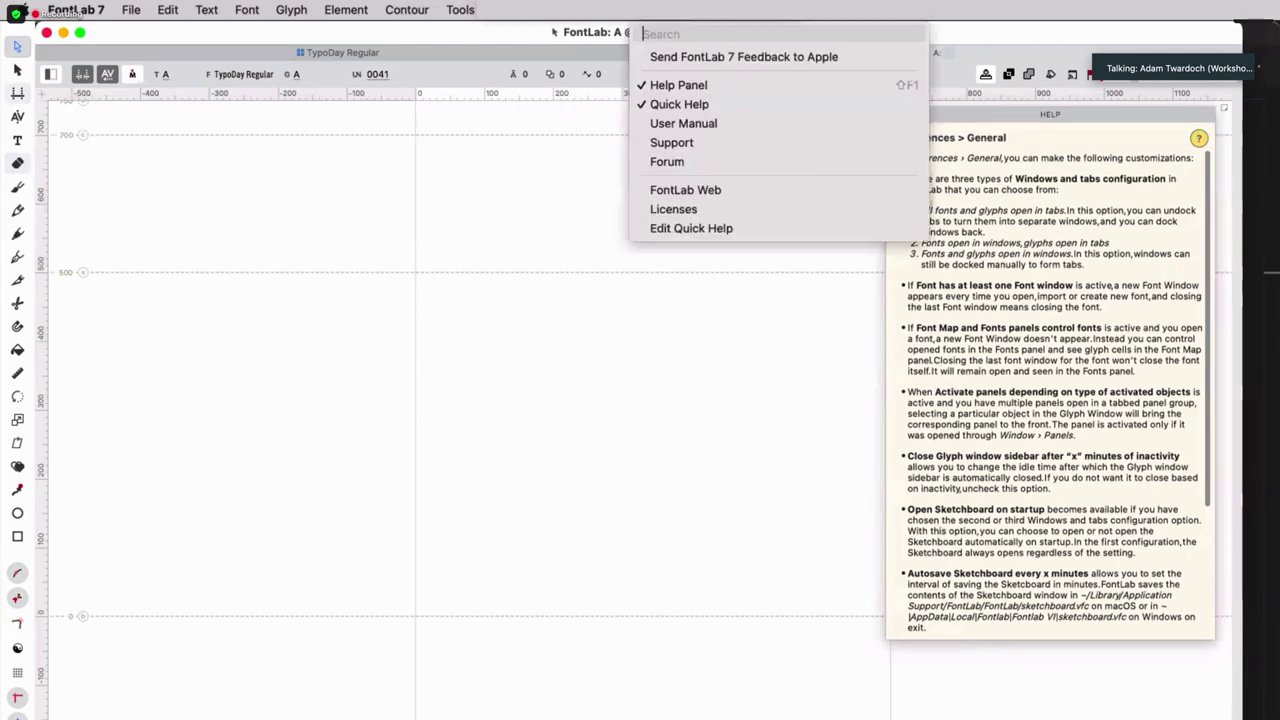
click(700, 103)
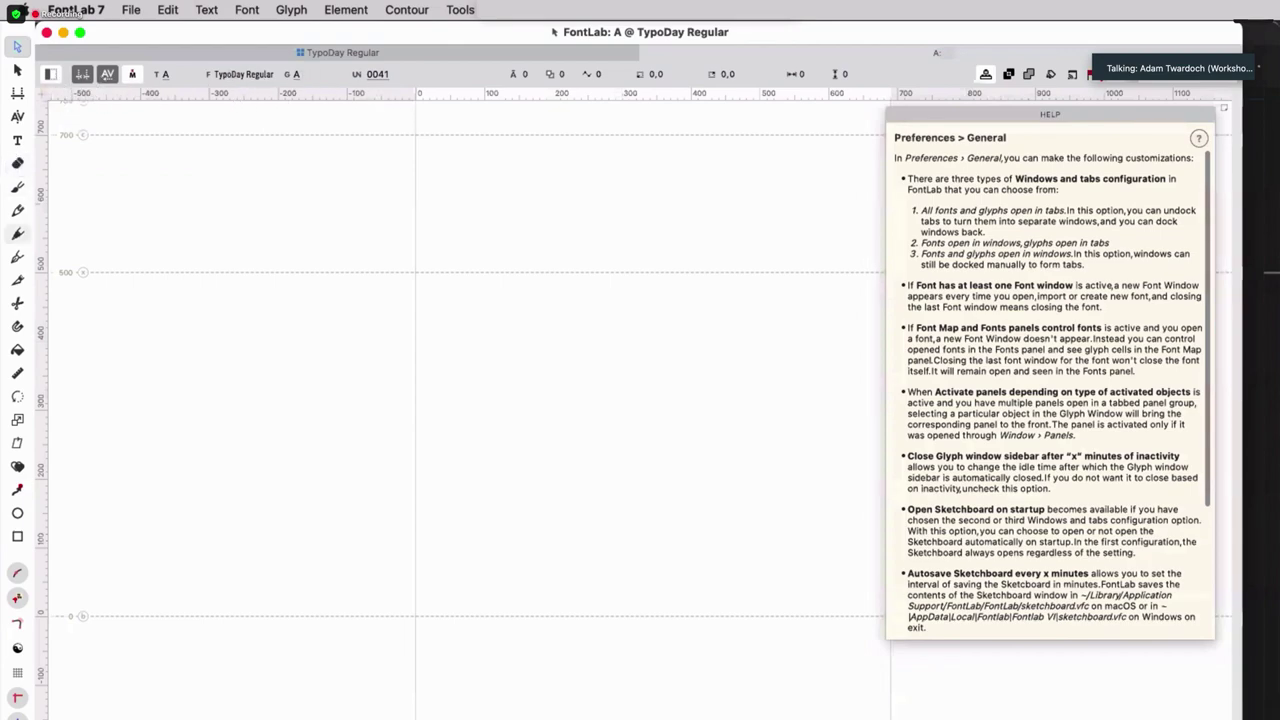
Activate the Eraser tool, read its text in the Help panel, and close the panel.
click(18, 166)
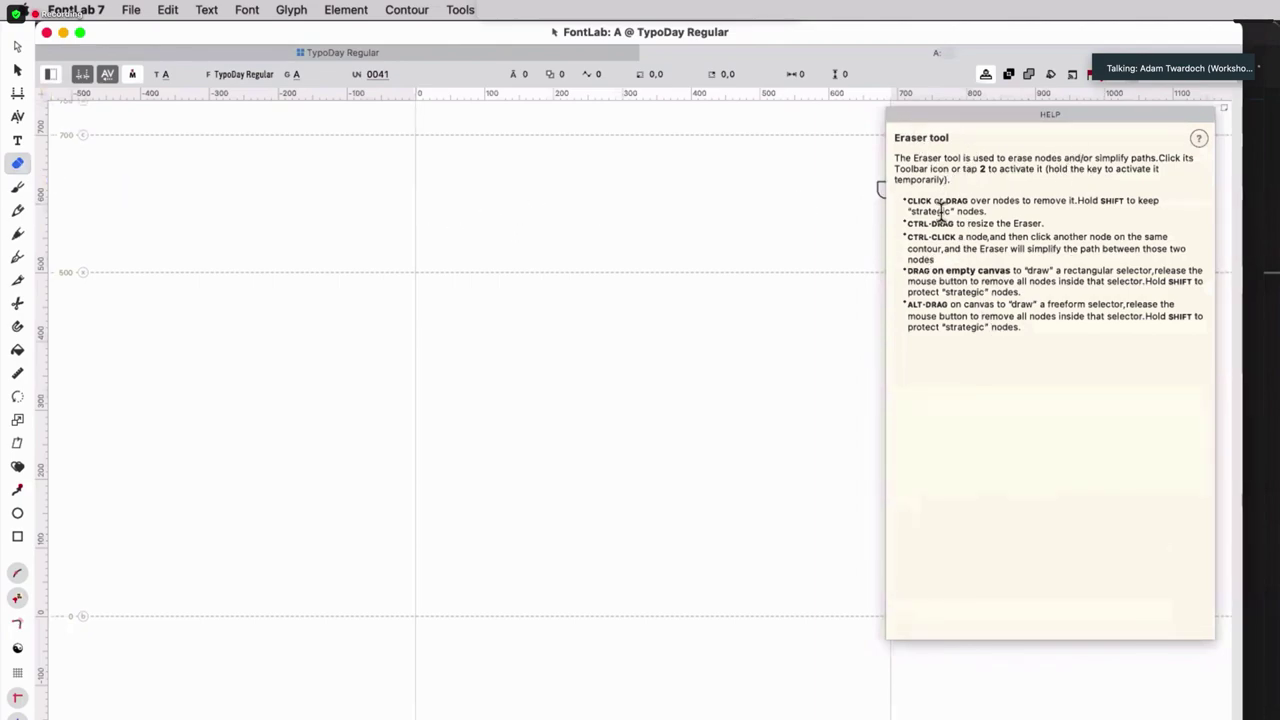
mouse_move(893, 120)
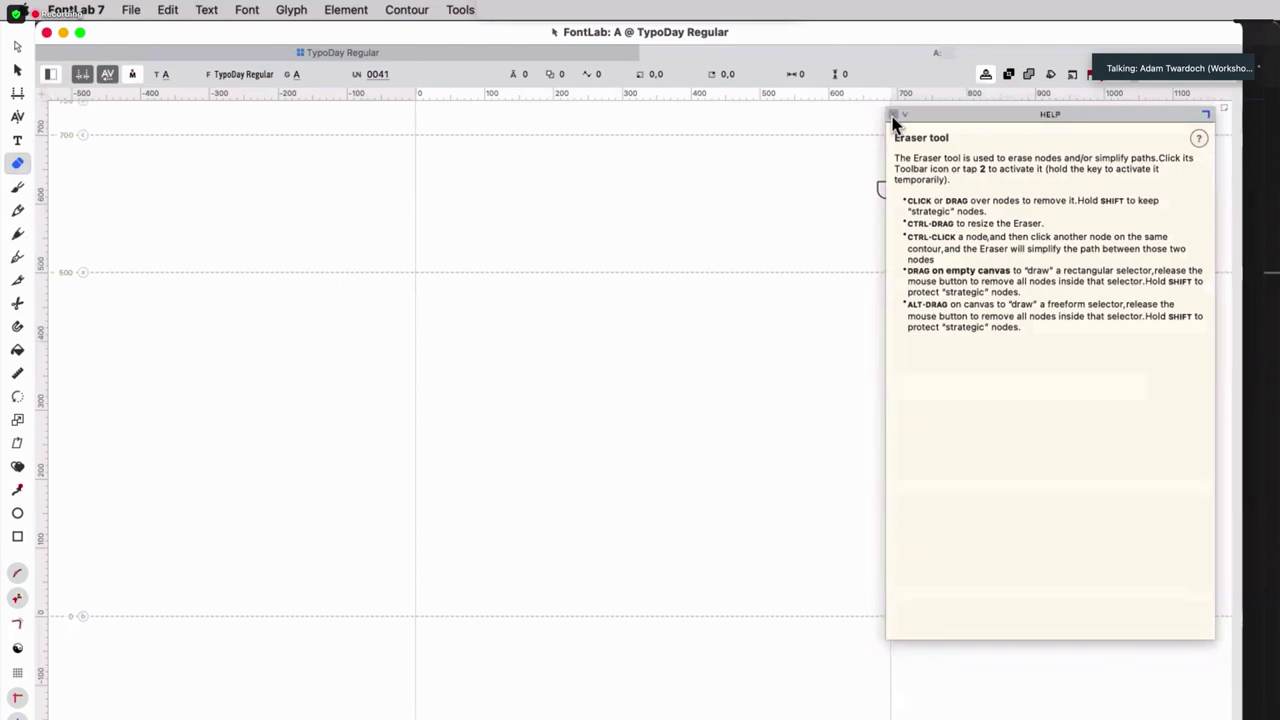
click(893, 120)
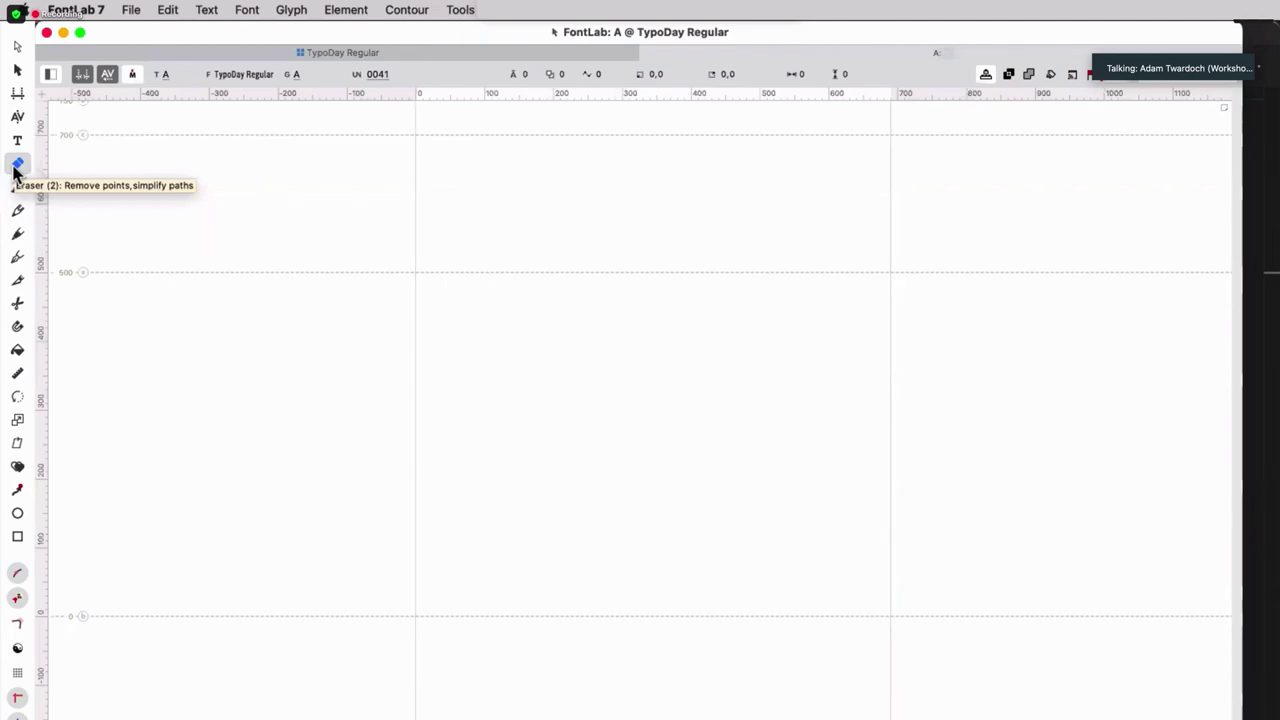
Check the Eraser's tooltip and help once more, then view the extended tooltips for the Element tool and Show spacing controls.
mouse_move(14, 172)
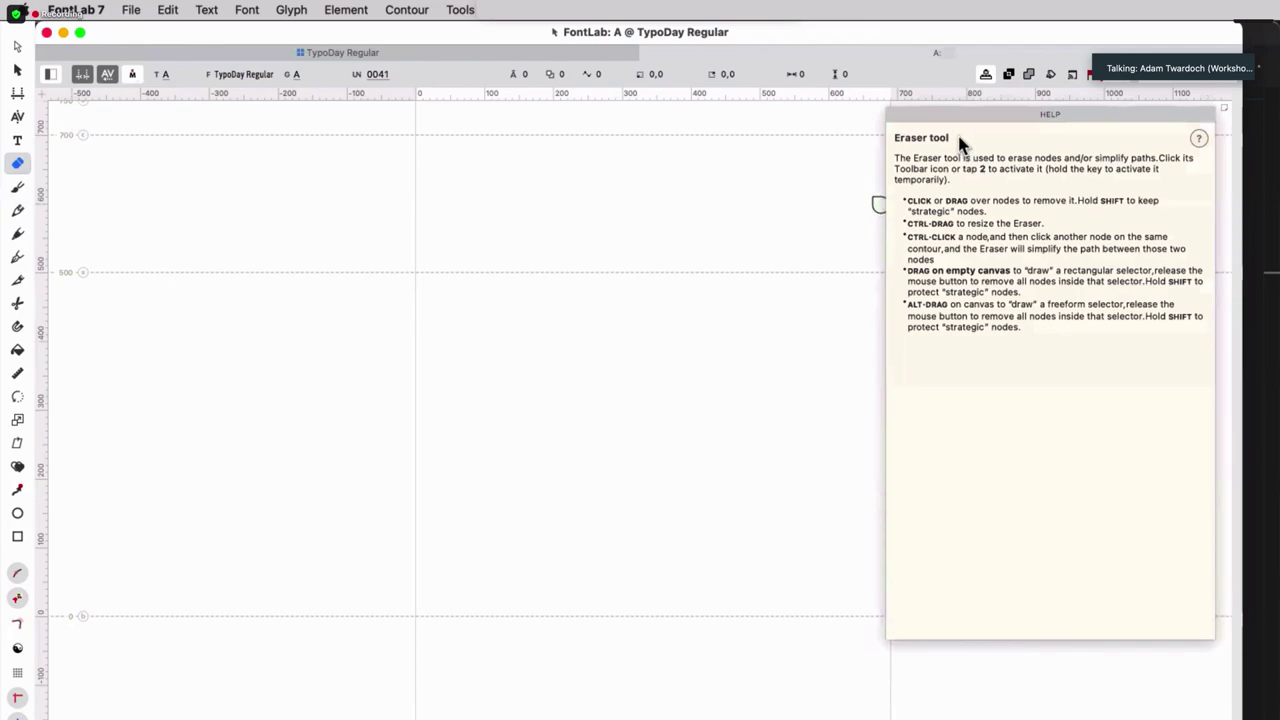
click(894, 117)
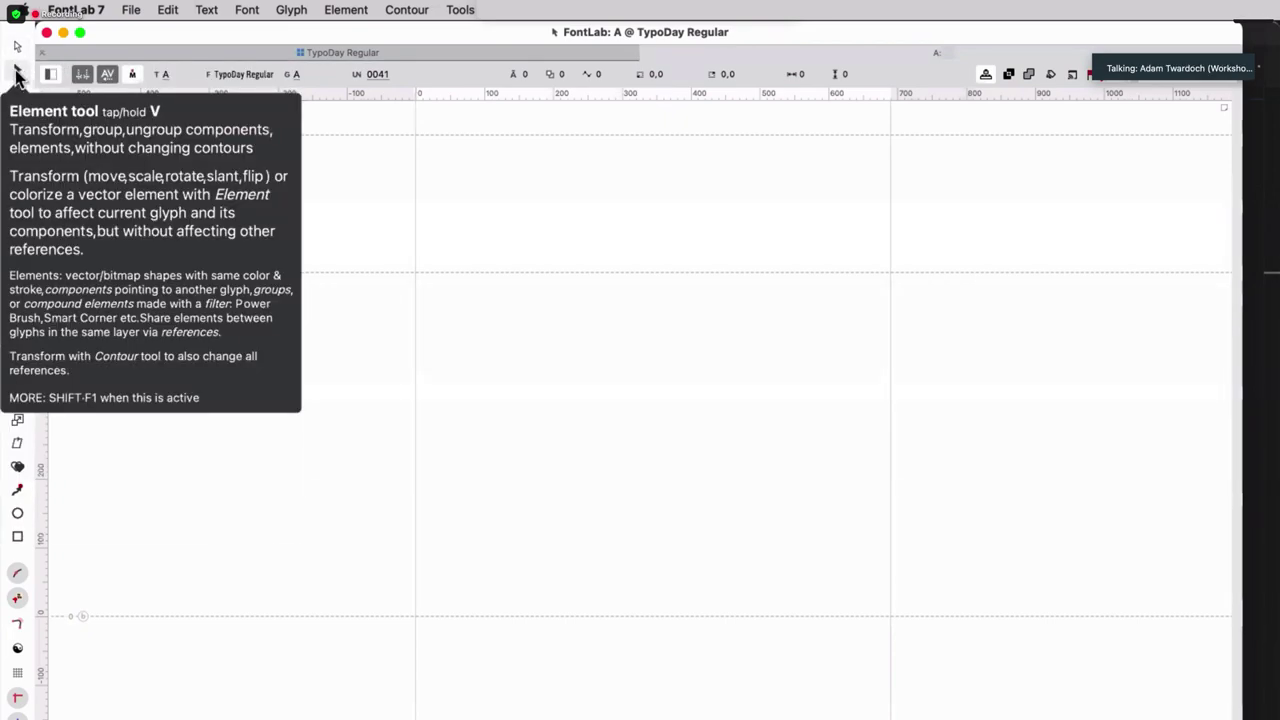
click(82, 75)
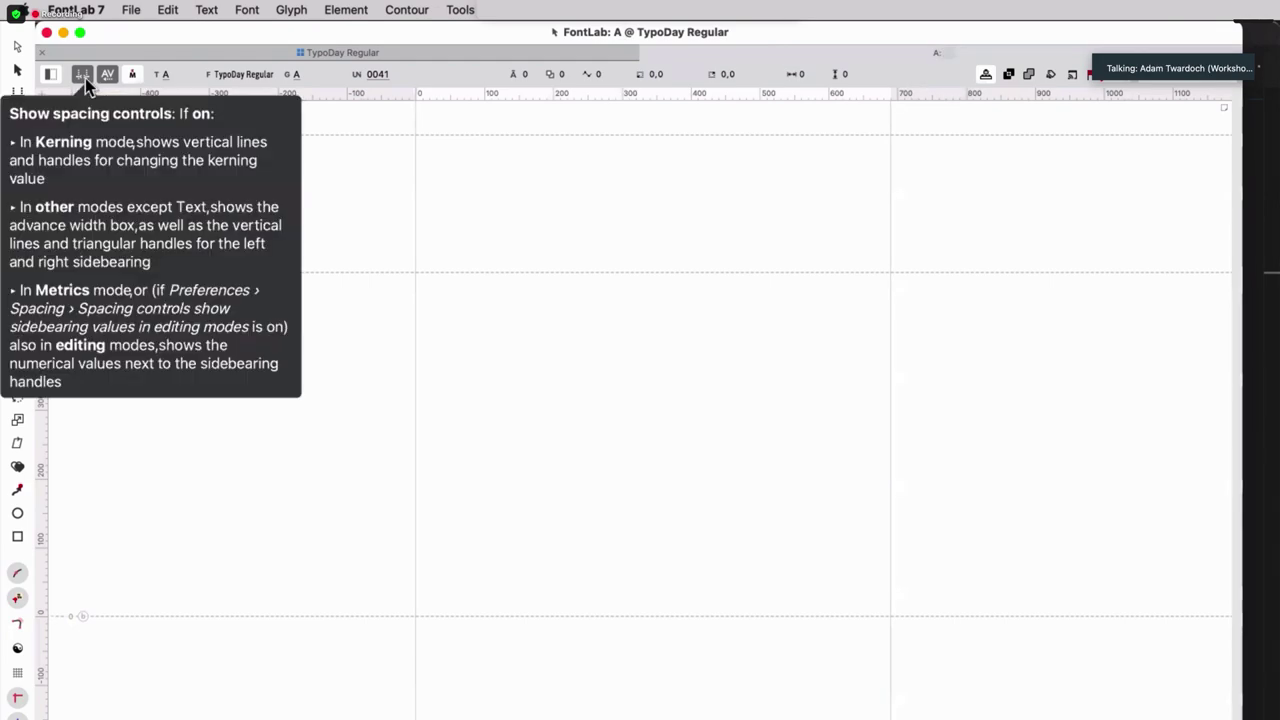
click(17, 46)
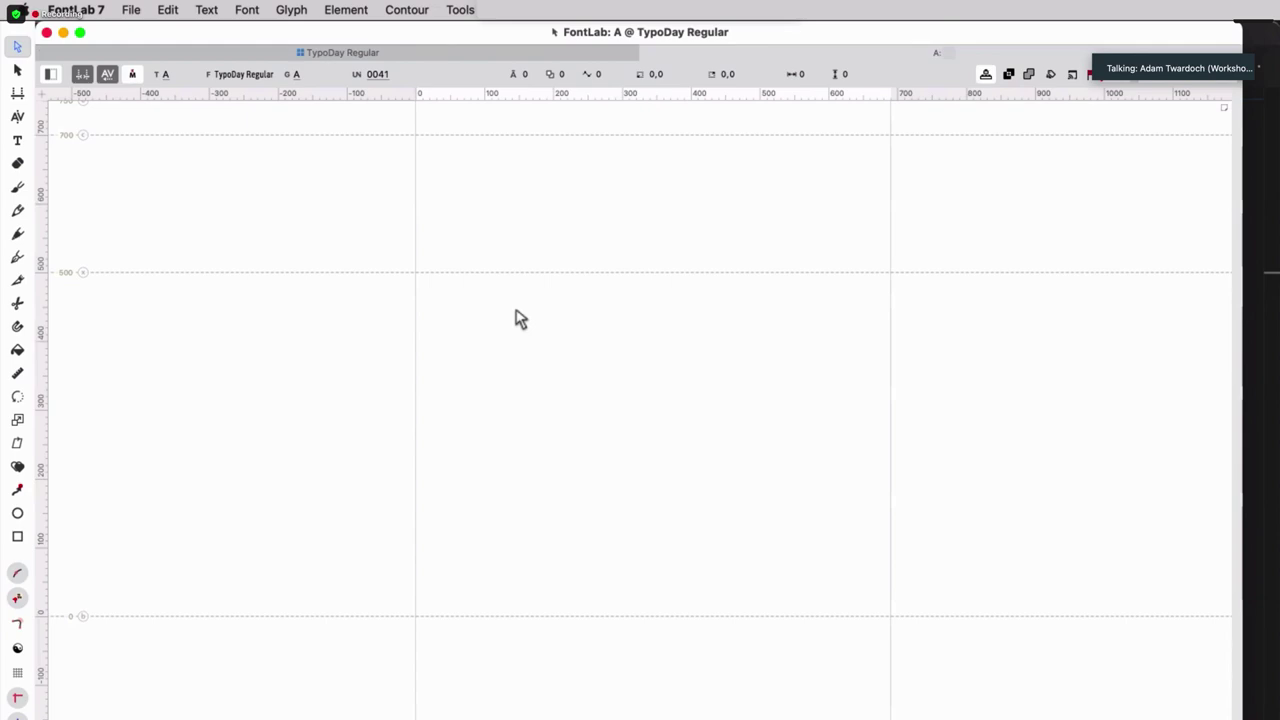
Draw a letter A freehand with the Pencil tool, about 354 units wide and 556 high, with a crossbar at about y = 200.
click(15, 217)
mouse_move(508, 610)
mouse_down()
mouse_move(625, 237)
mouse_move(750, 617)
mouse_up()
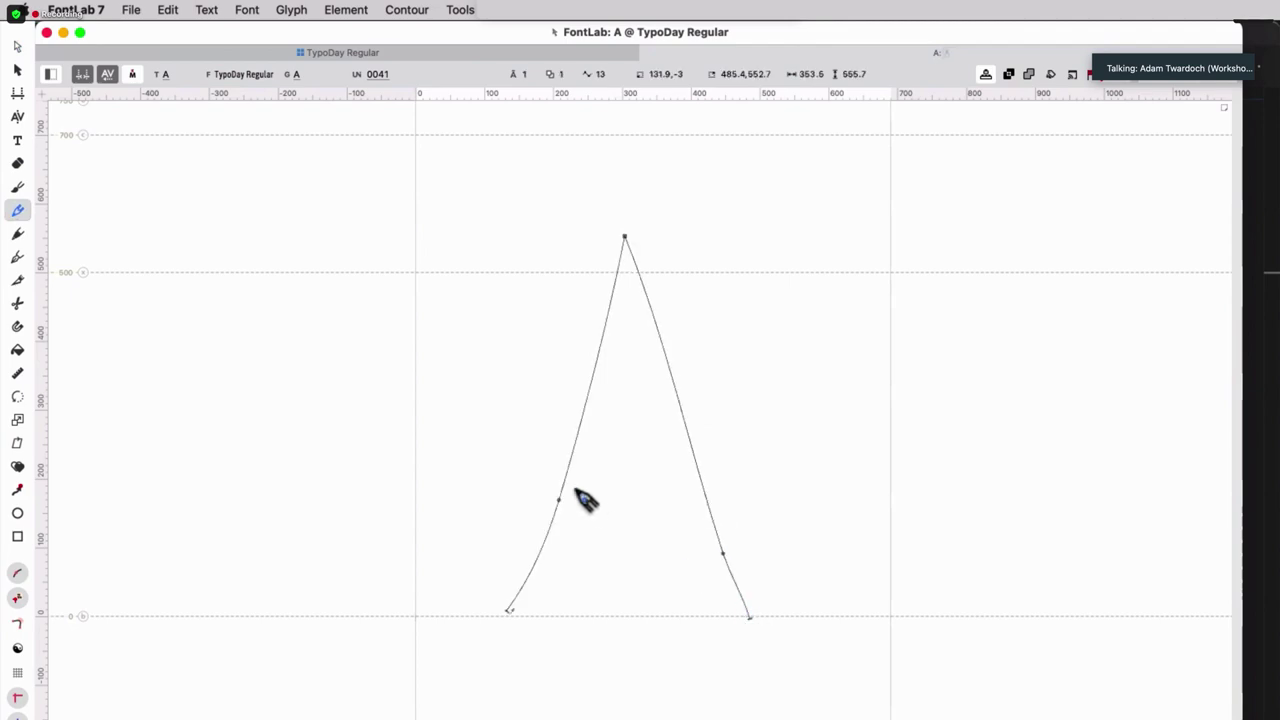
drag(568, 483, 699, 479)
With the Contour tool, move the handles below the apex to about (354.7, 420.7) on the right and (277.2, 424.3) on the left.
key(a)
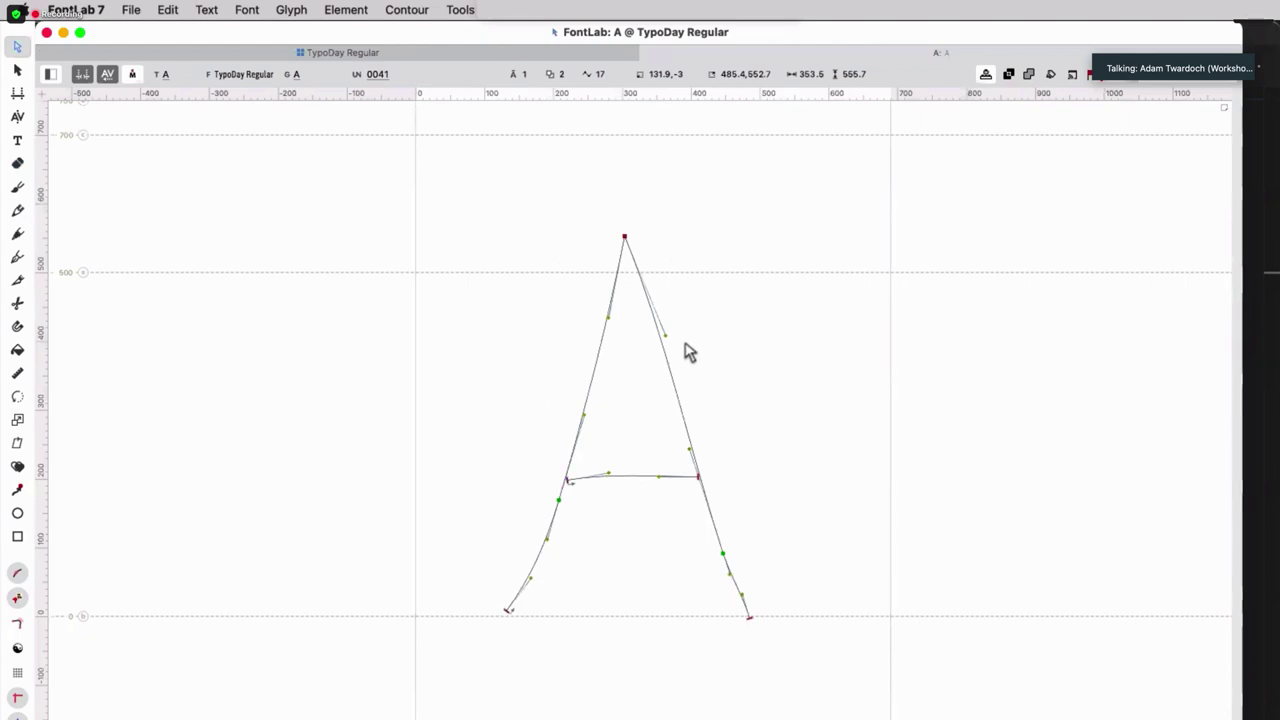
drag(666, 337, 660, 328)
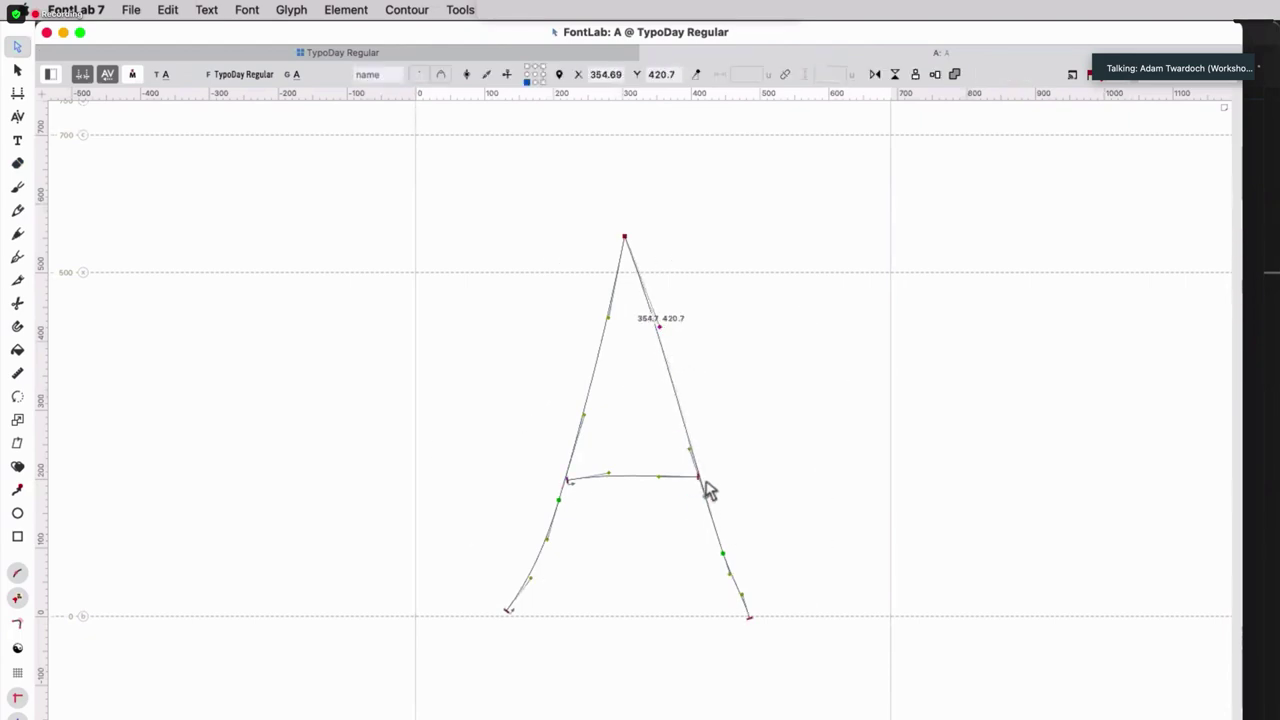
drag(607, 318, 606, 334)
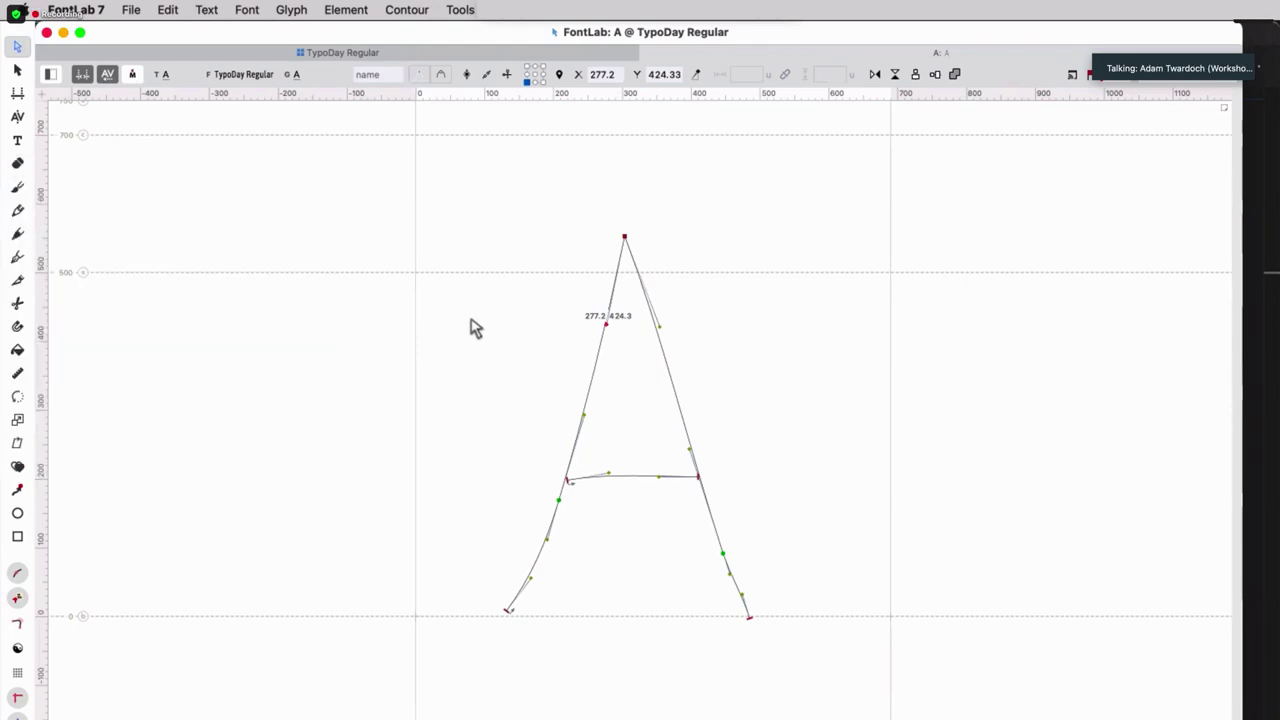
Shift the left stroke's smooth node outward and straighten the stroke by moving its upper handle to about (266.8, 420.7).
click(475, 328)
drag(605, 323, 551, 496)
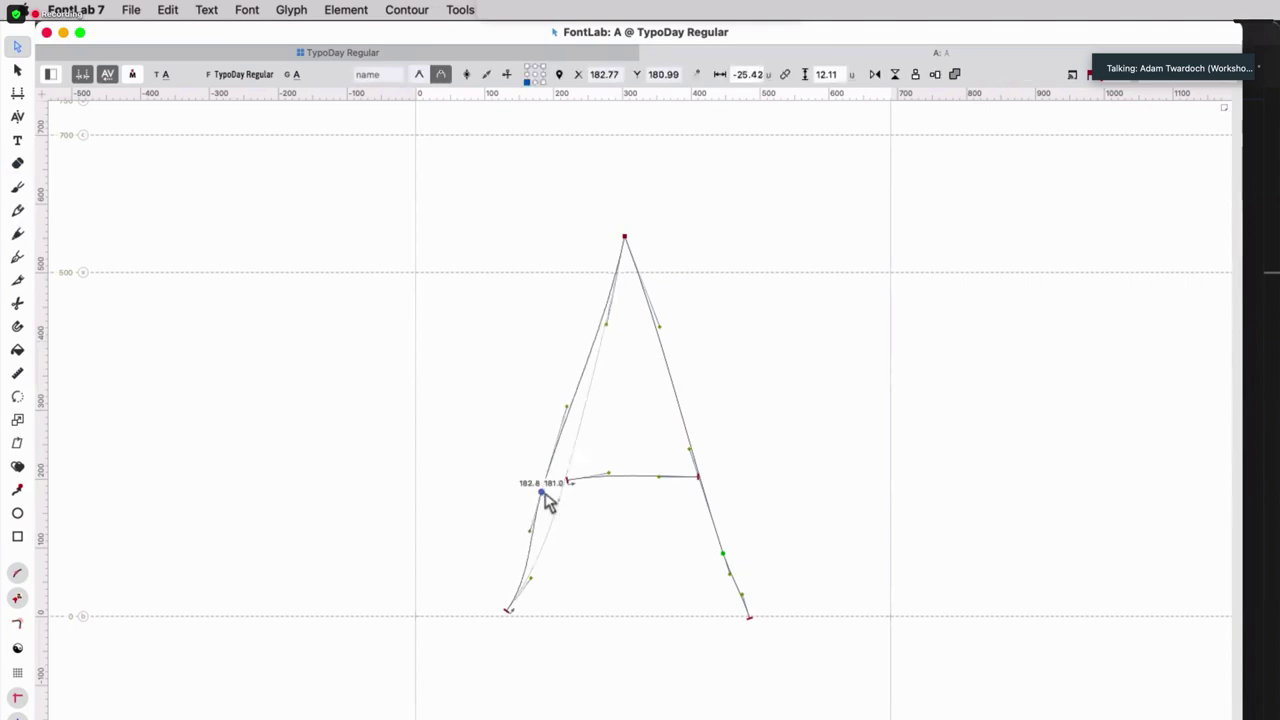
key(super+z)
drag(609, 329, 602, 332)
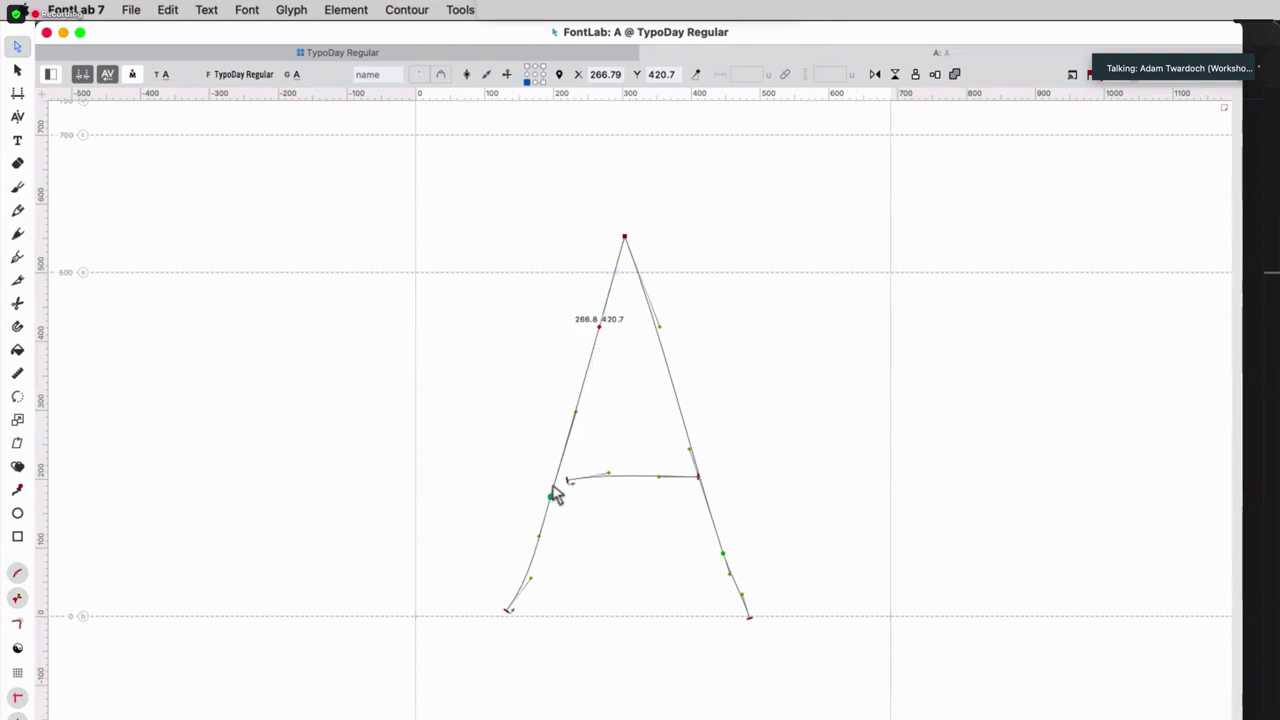
Set the node size to the second-largest option in the Glyph Window preferences and apply the change.
key(super+comma)
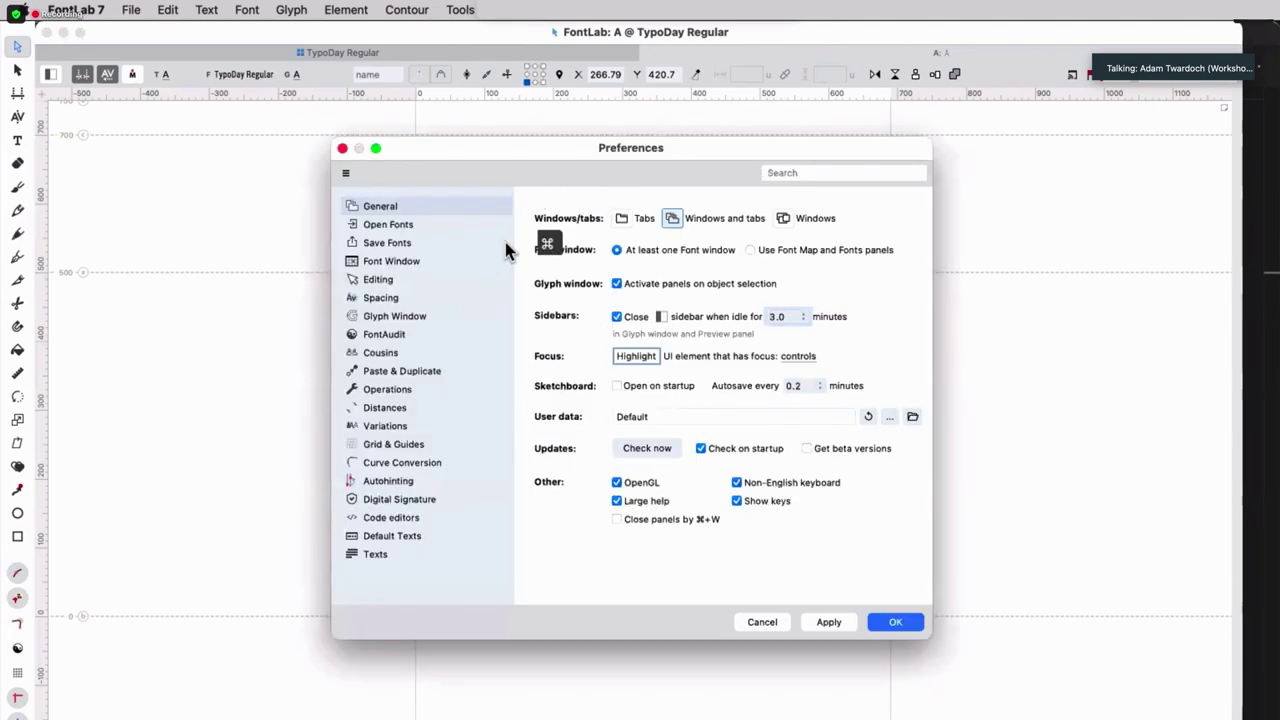
click(394, 316)
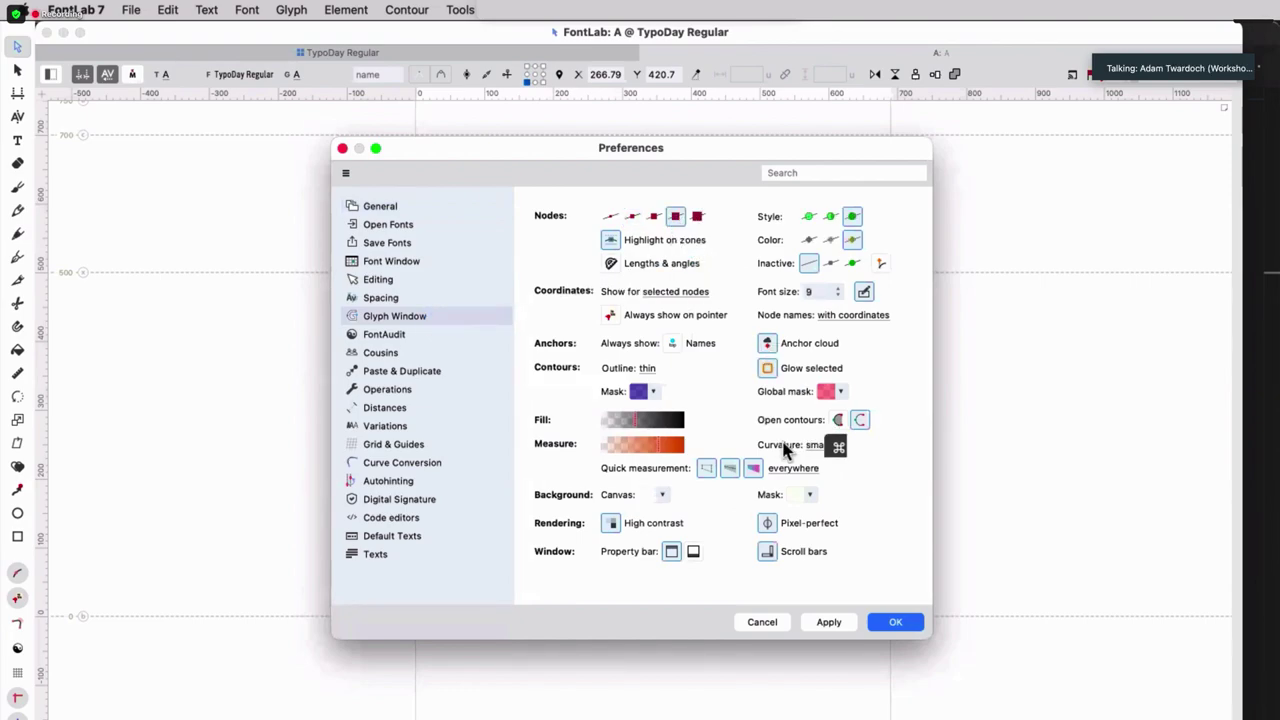
click(900, 626)
Move the crossbar's right end inward, with its handle at about (335.3, 204.0), and pick the Eraser tool.
super+click(552, 489)
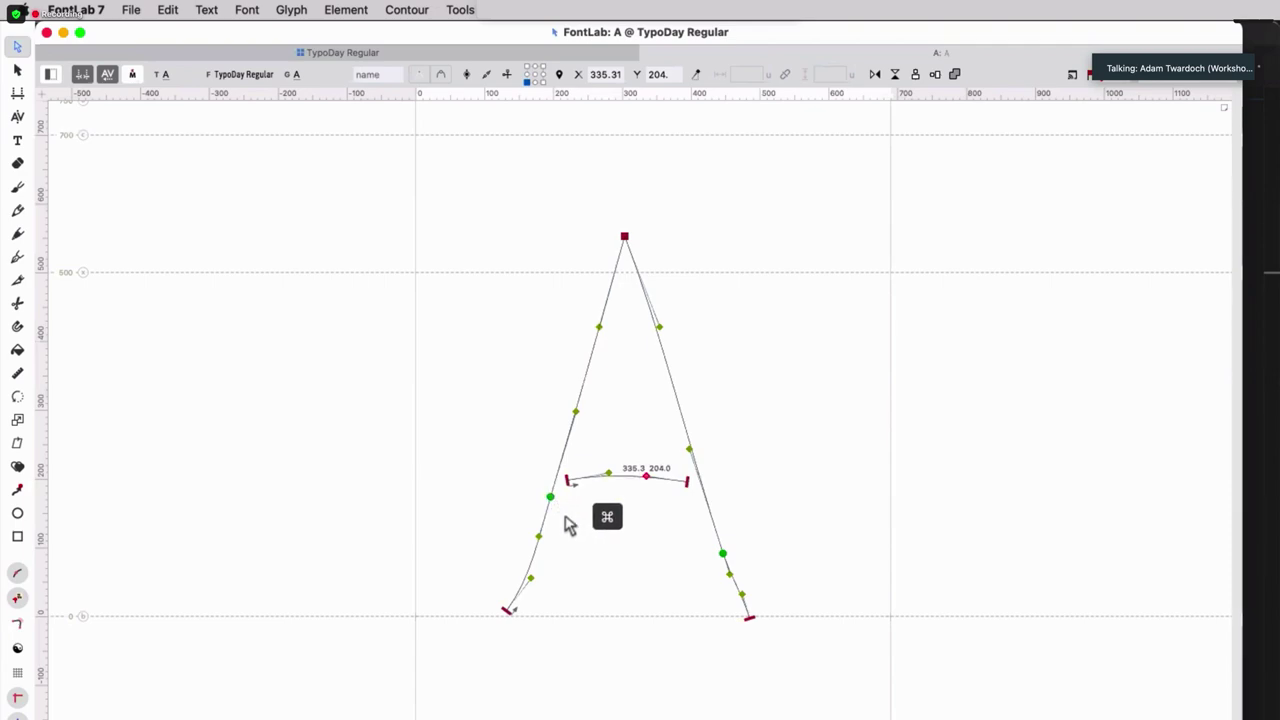
click(18, 164)
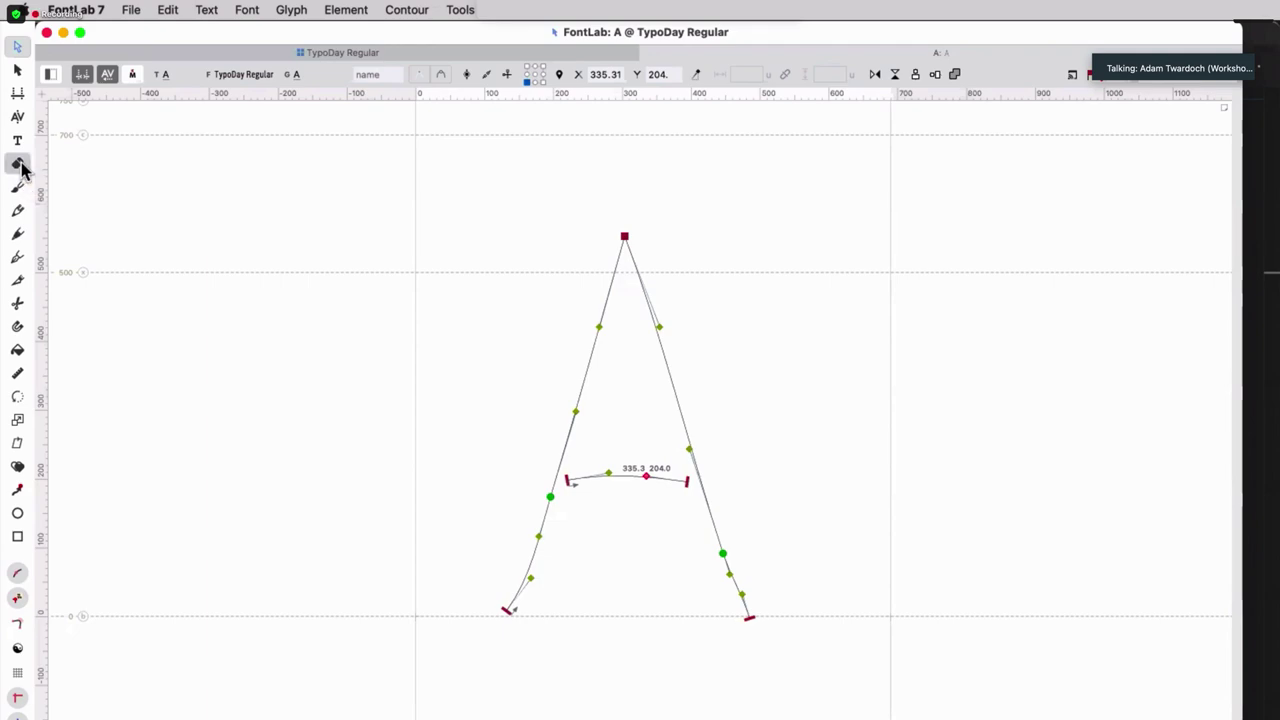
Try erasing the smooth nodes on both strokes and moving the left foot handle to about (181.6, 90.2), and undo these edits.
click(553, 498)
click(722, 552)
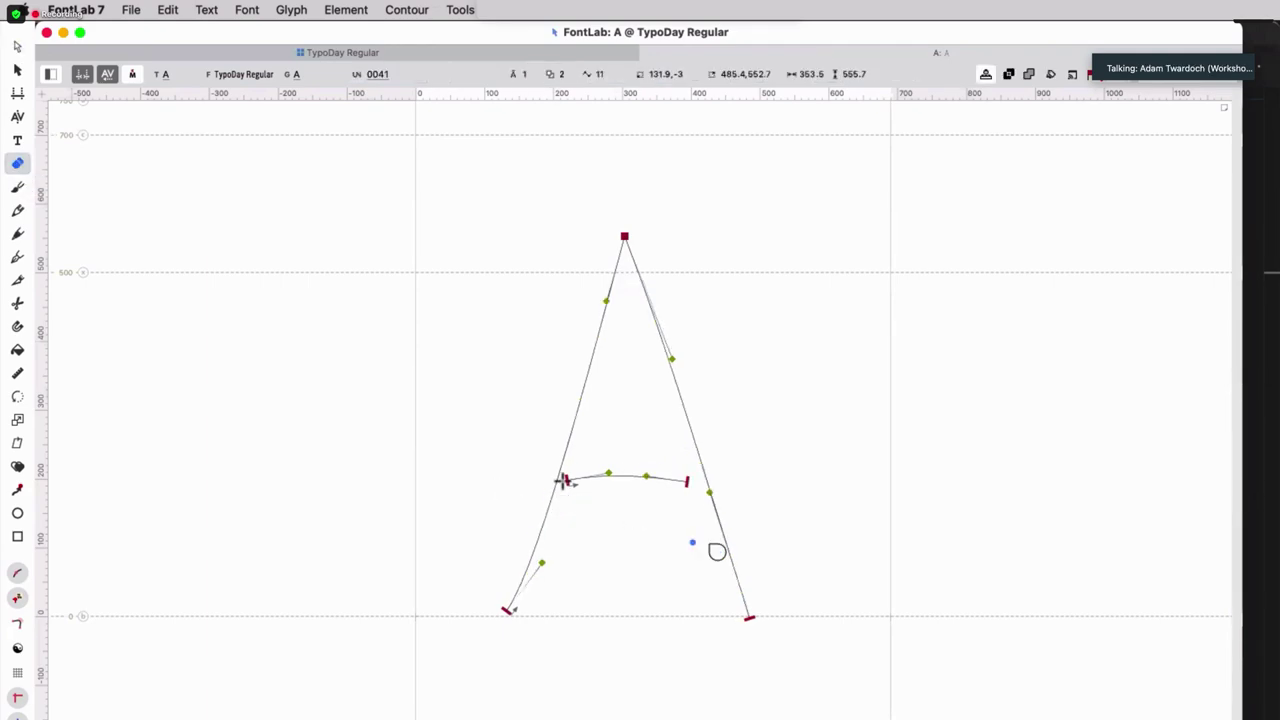
click(18, 47)
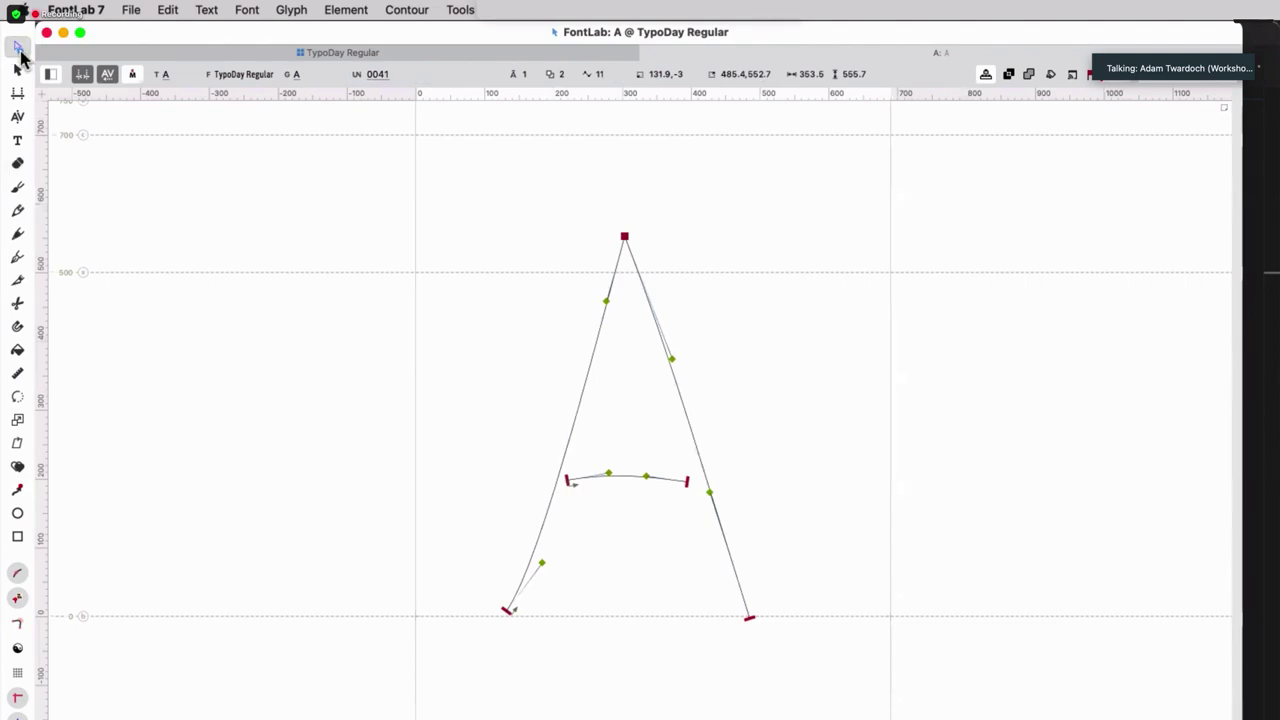
click(541, 566)
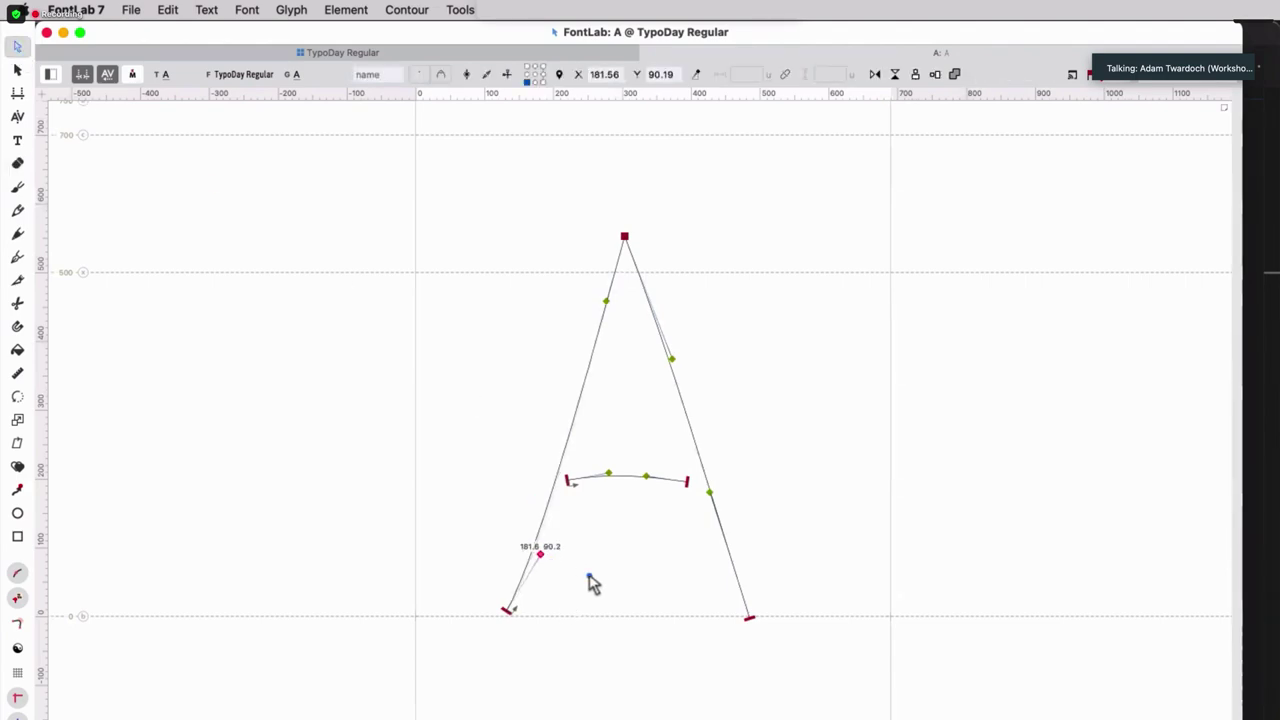
key(ctrl+z)
key(ctrl+z)
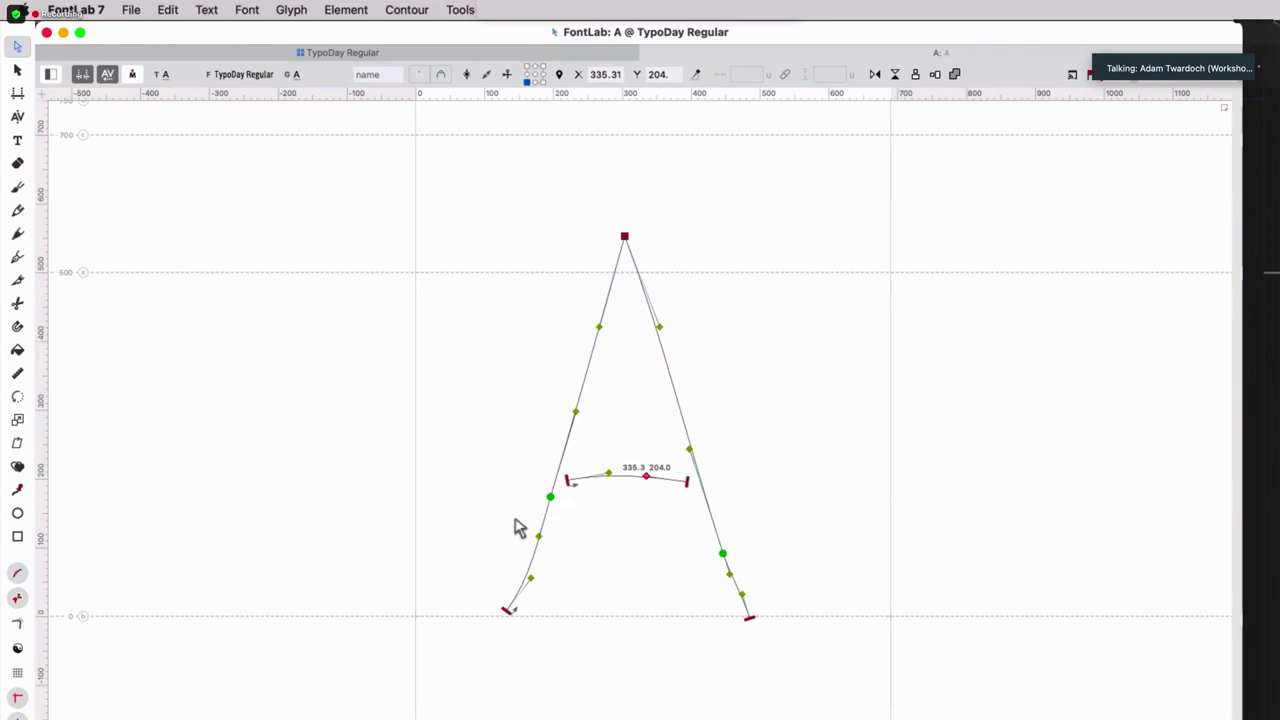
Try erasing both smooth nodes again and moving the crossbar's right handle to about (323.2, 222.2), and undo these edits.
key(e)
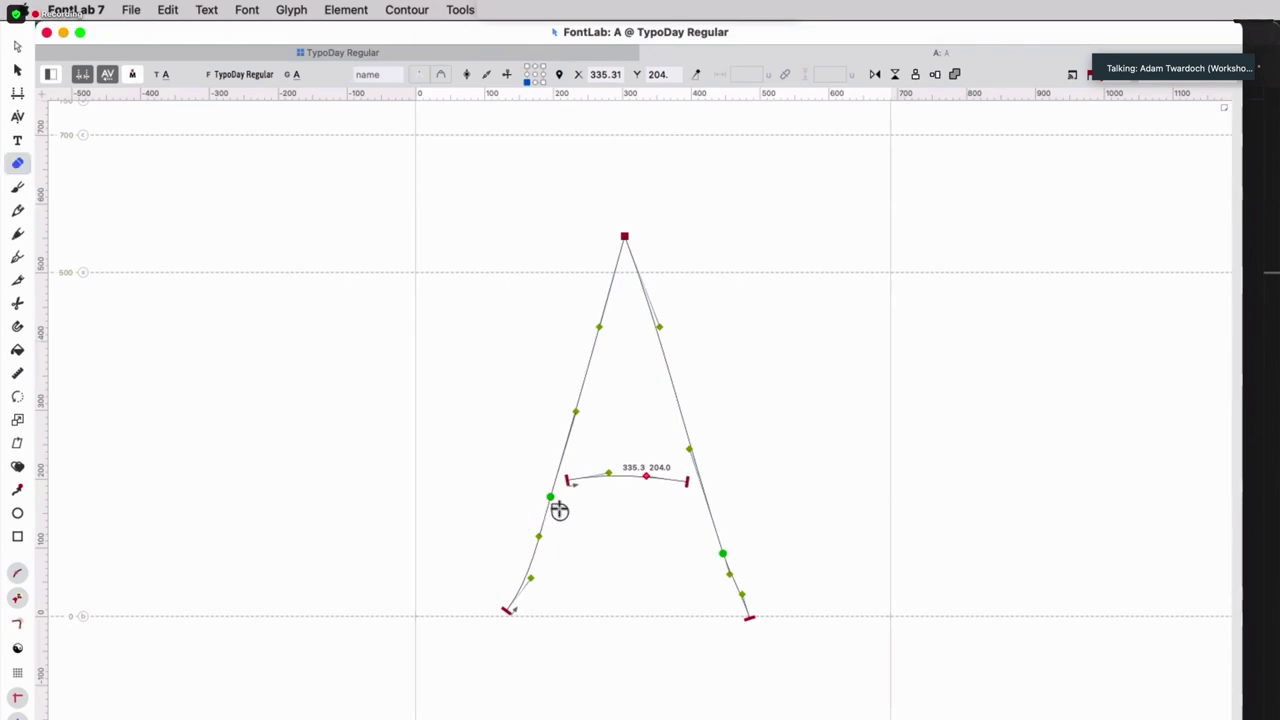
click(554, 498)
click(722, 553)
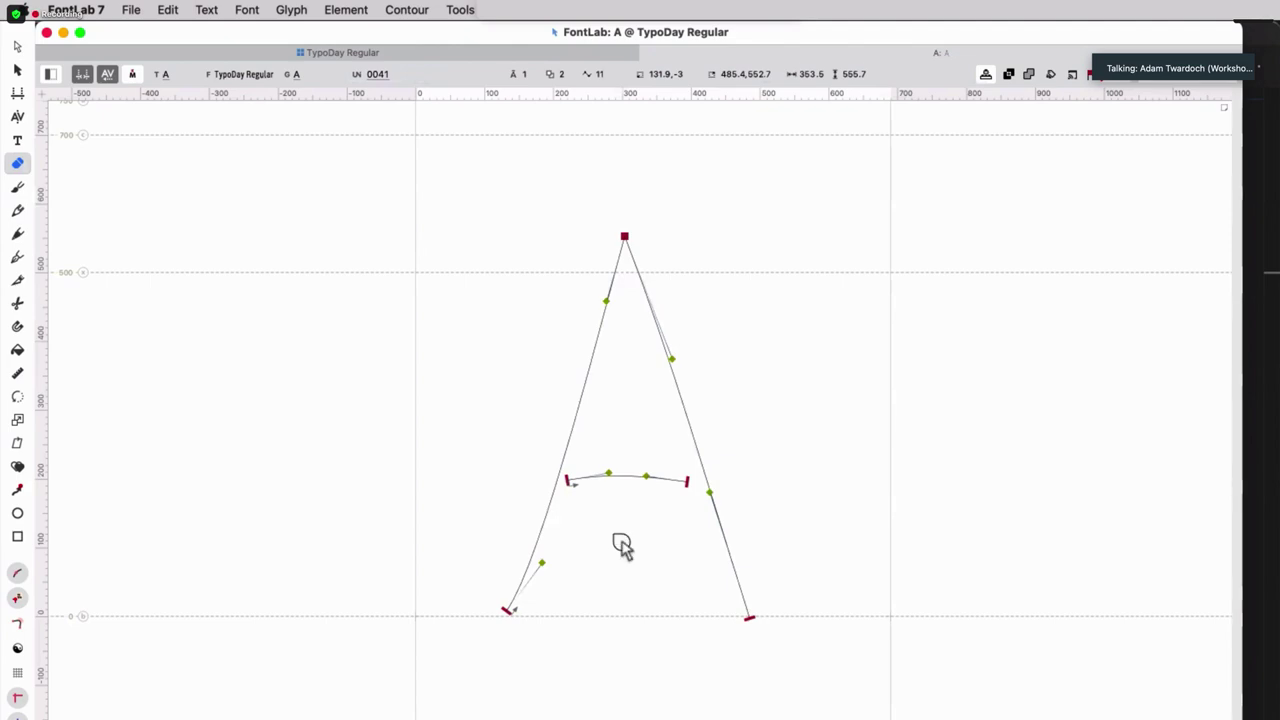
key(a)
drag(646, 477, 639, 467)
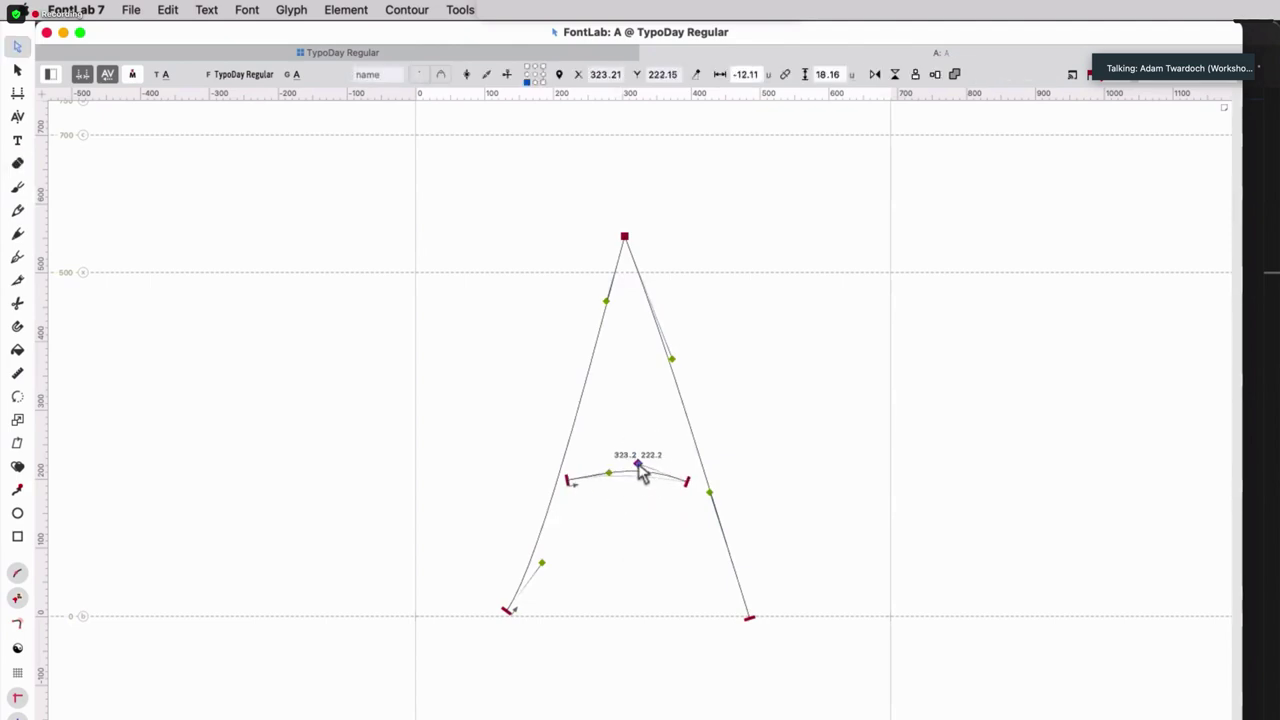
key(cmd+z)
key(cmd+z)
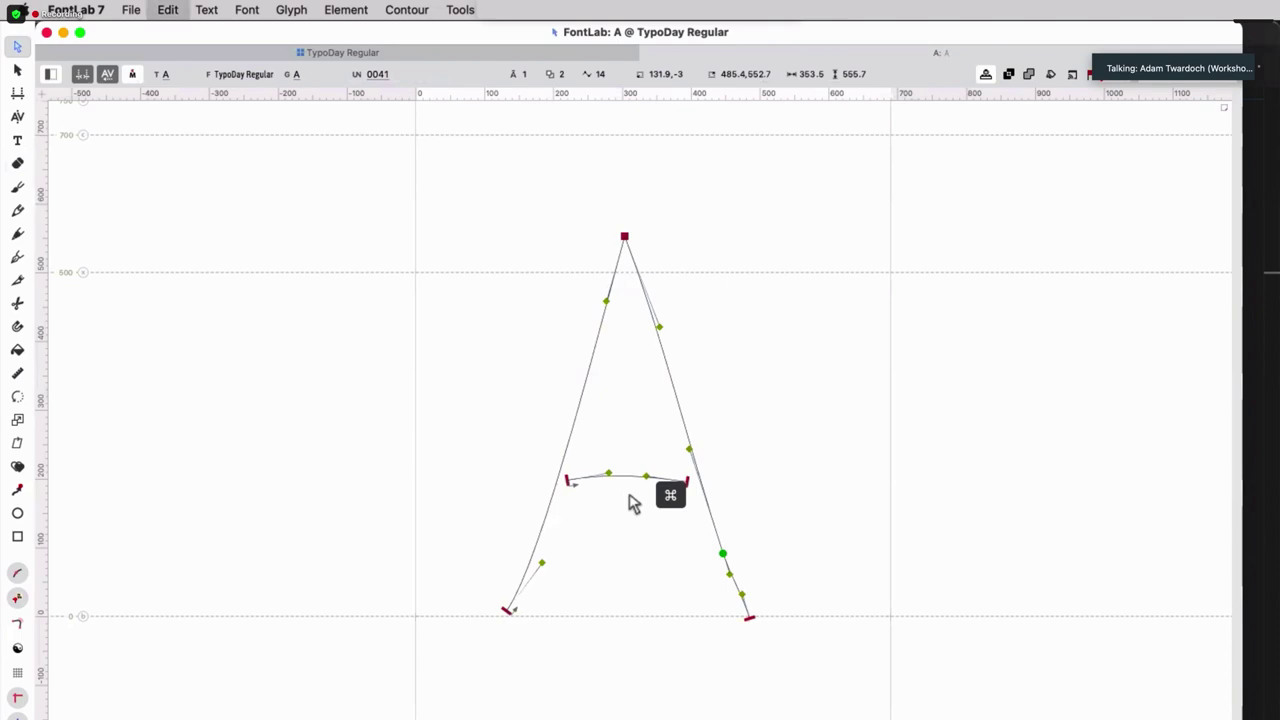
key(super+z)
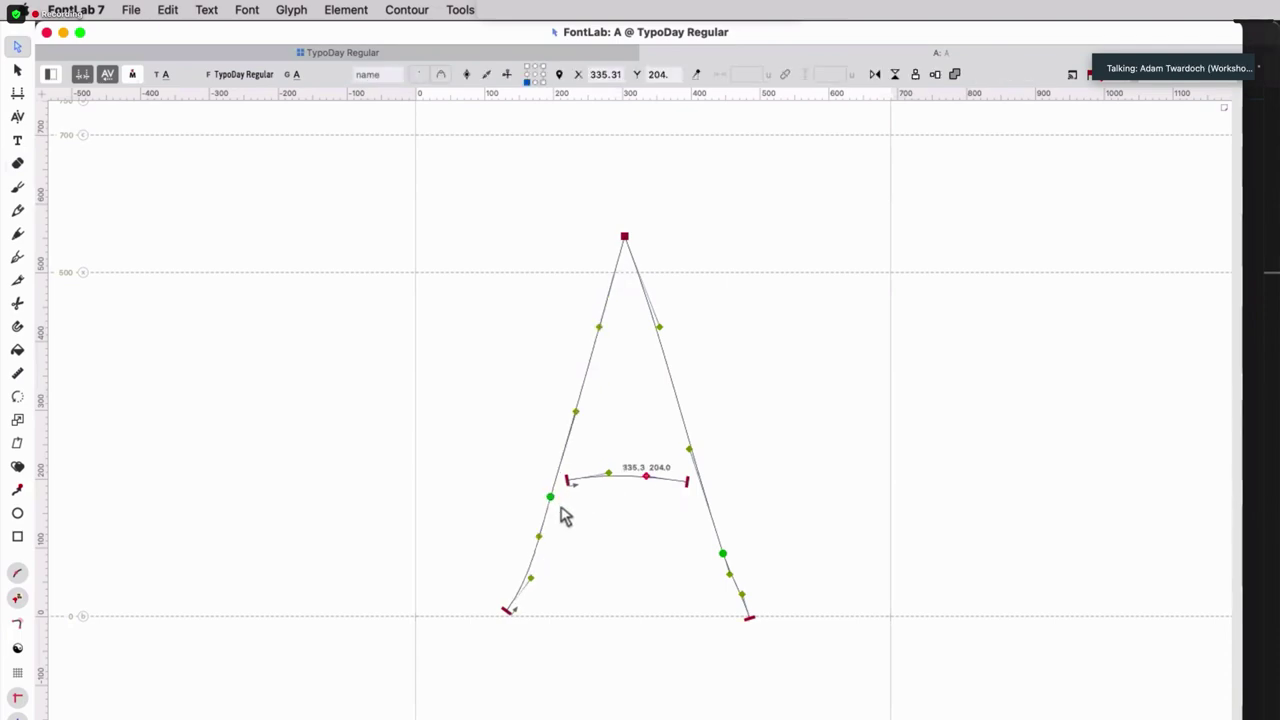
Move the left stroke's smooth node to about (192.5, 194.3) and the foot handle to about (158.6, 66.0), and erase that node.
drag(550, 496, 547, 483)
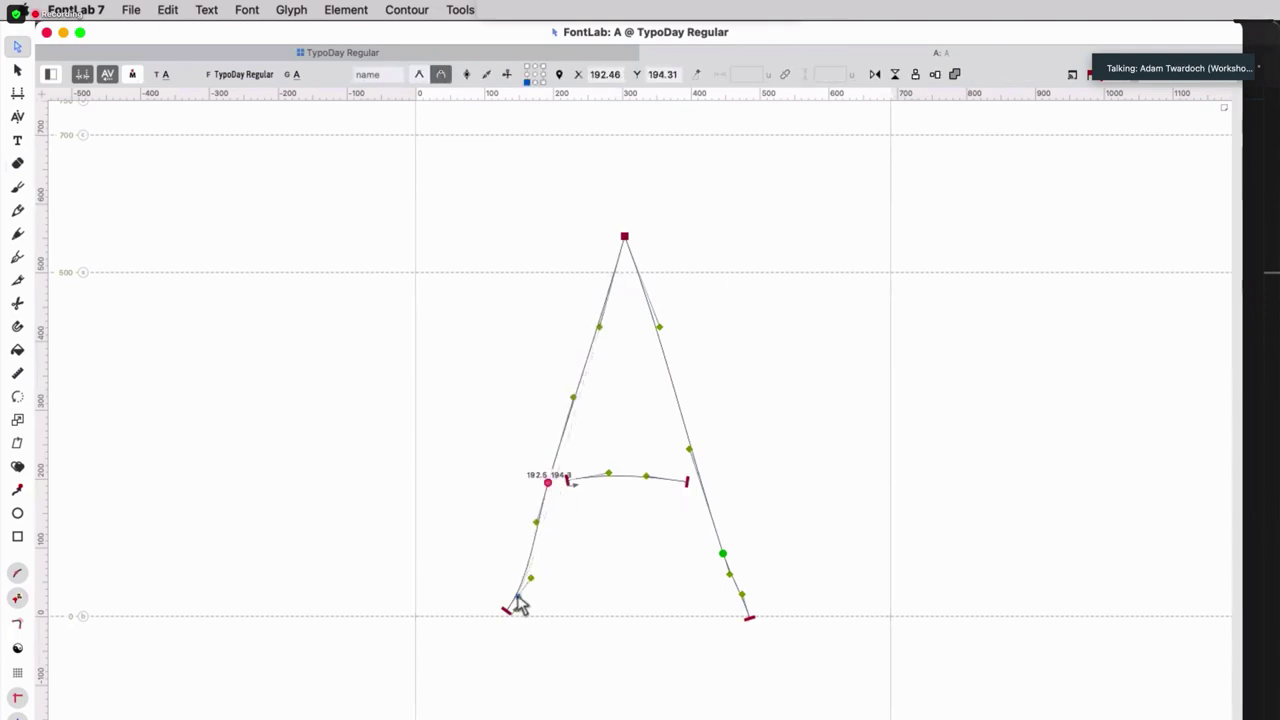
drag(531, 578, 524, 571)
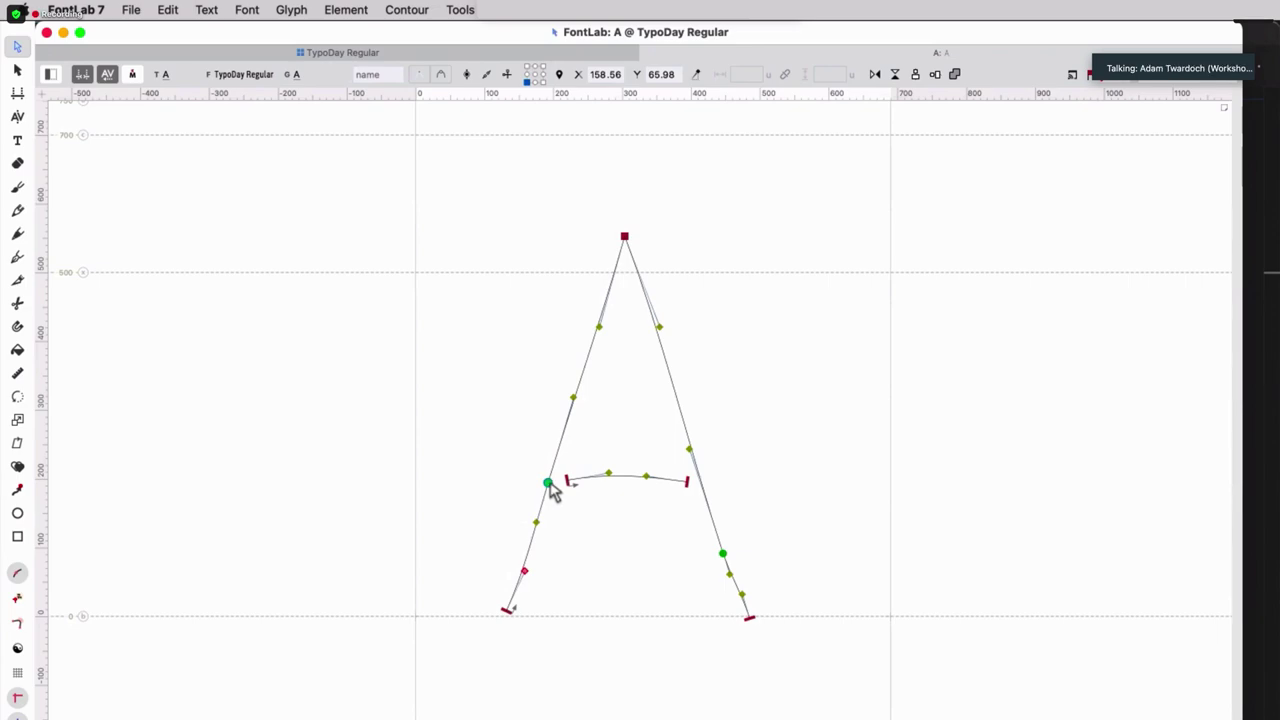
key(e)
click(550, 483)
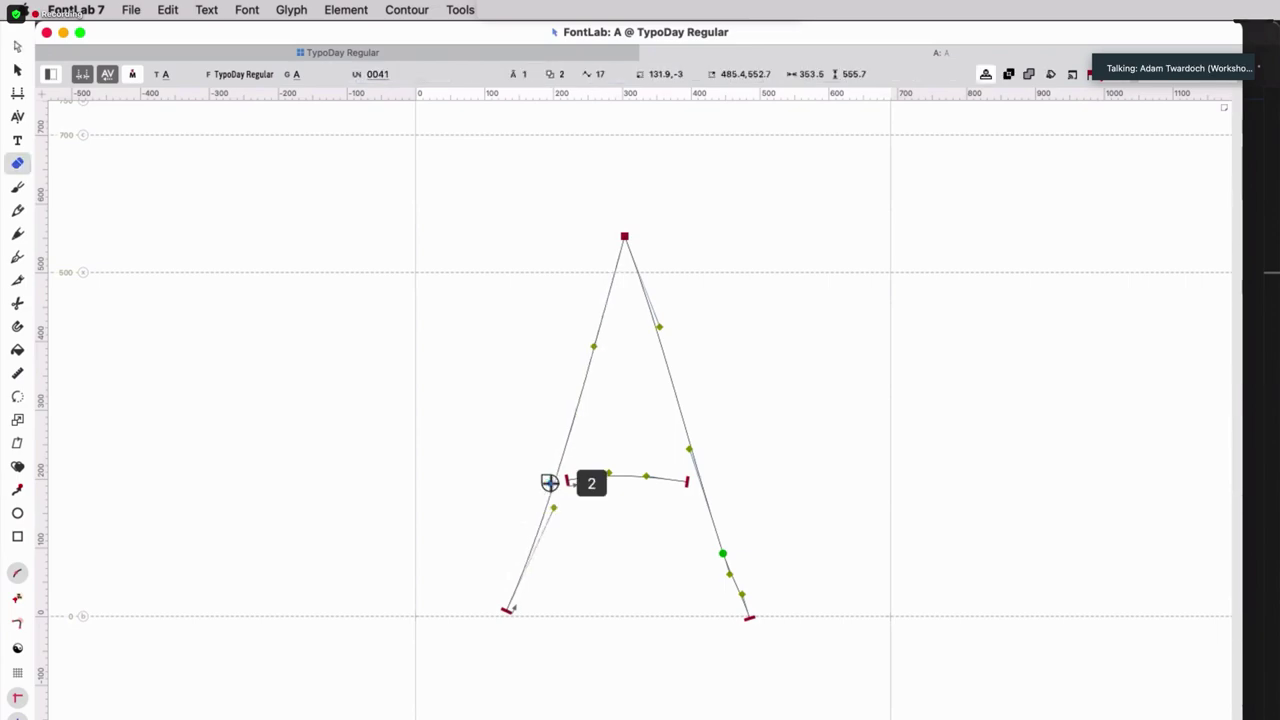
Shift the left stroke's lower handle slightly outward with the Contour tool.
key(a)
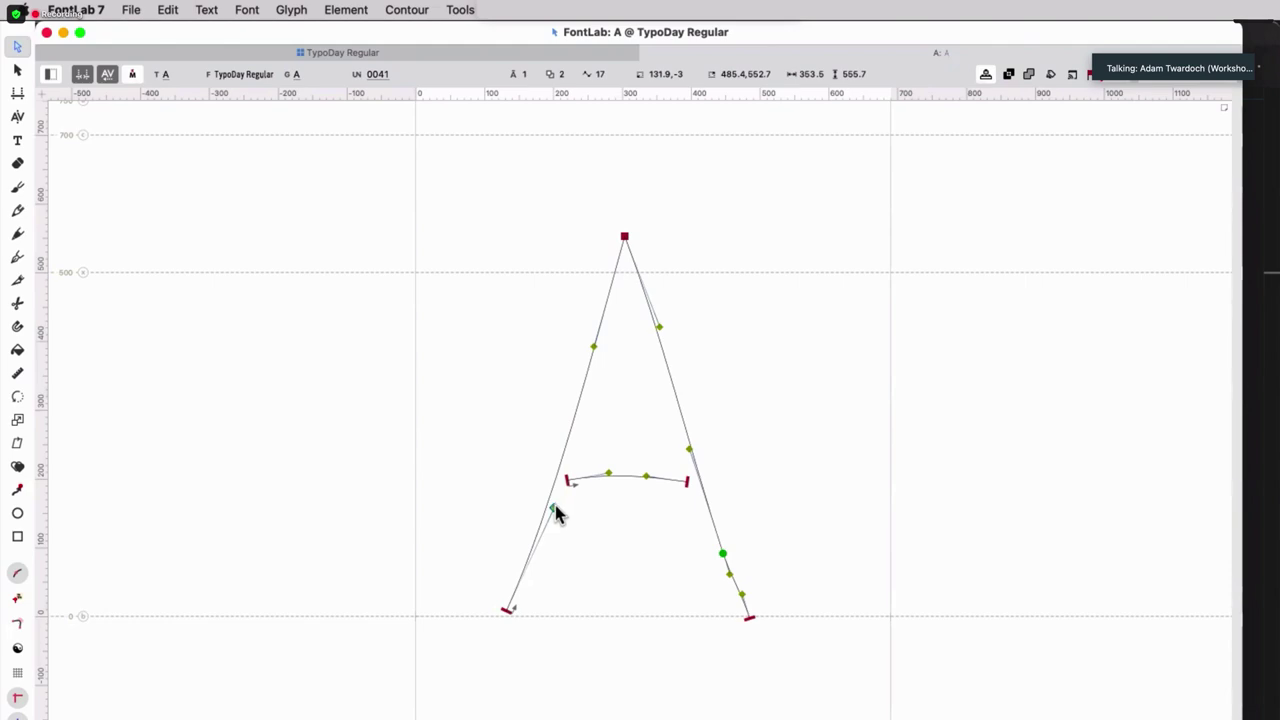
click(553, 509)
drag(553, 508, 546, 507)
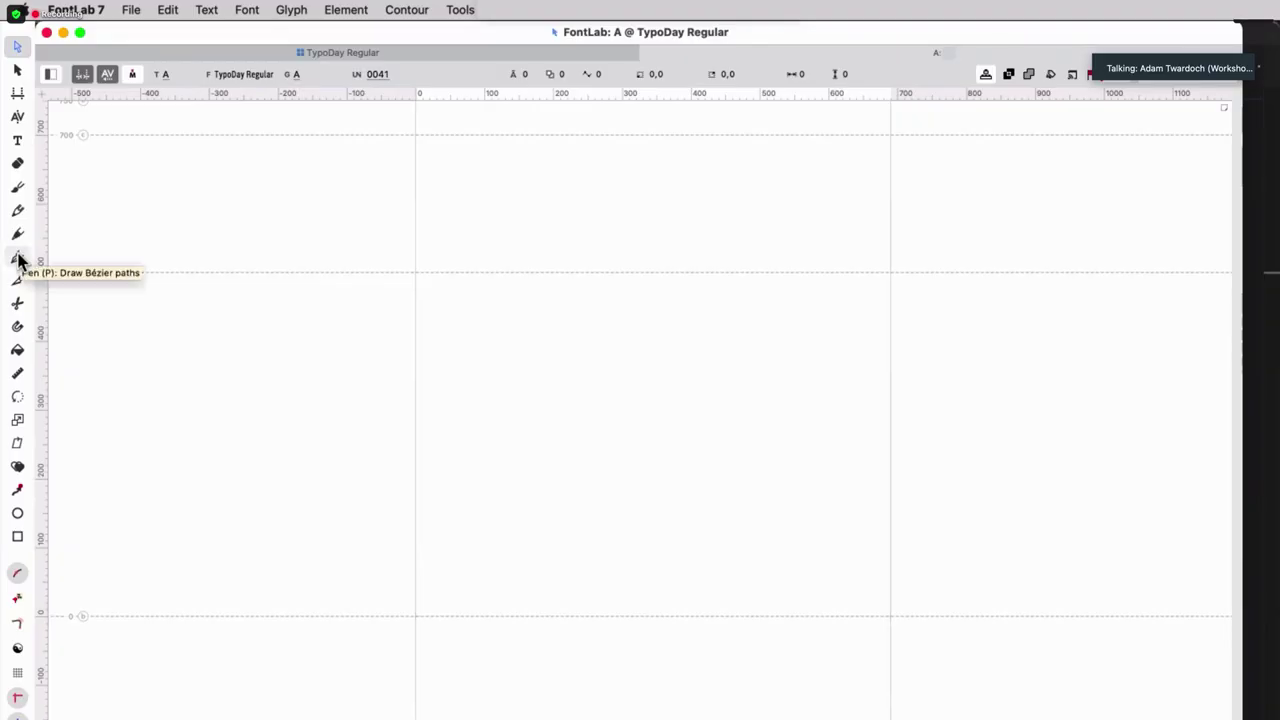
Draw the A's outer edges with the Pen tool from about (156.1, 0) through a flat top at (285.7, 539.3) to the baseline at 532.7, including the right foot.
click(17, 256)
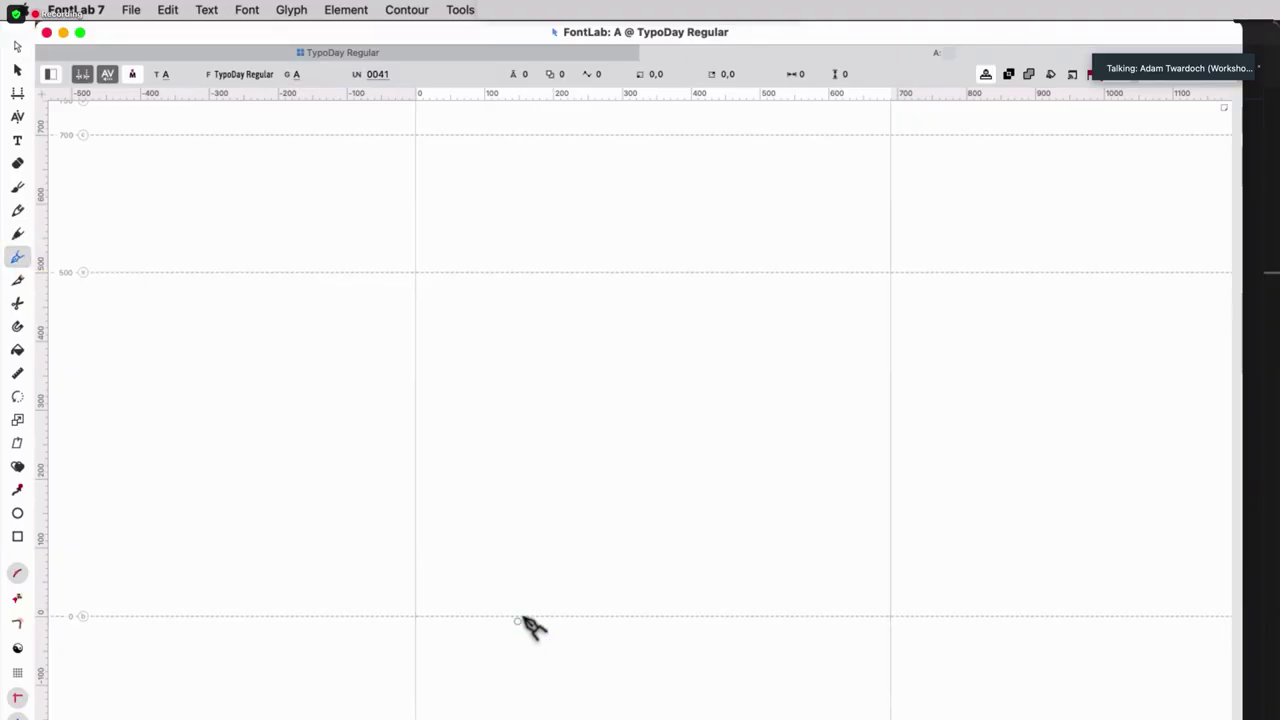
click(523, 615)
click(612, 246)
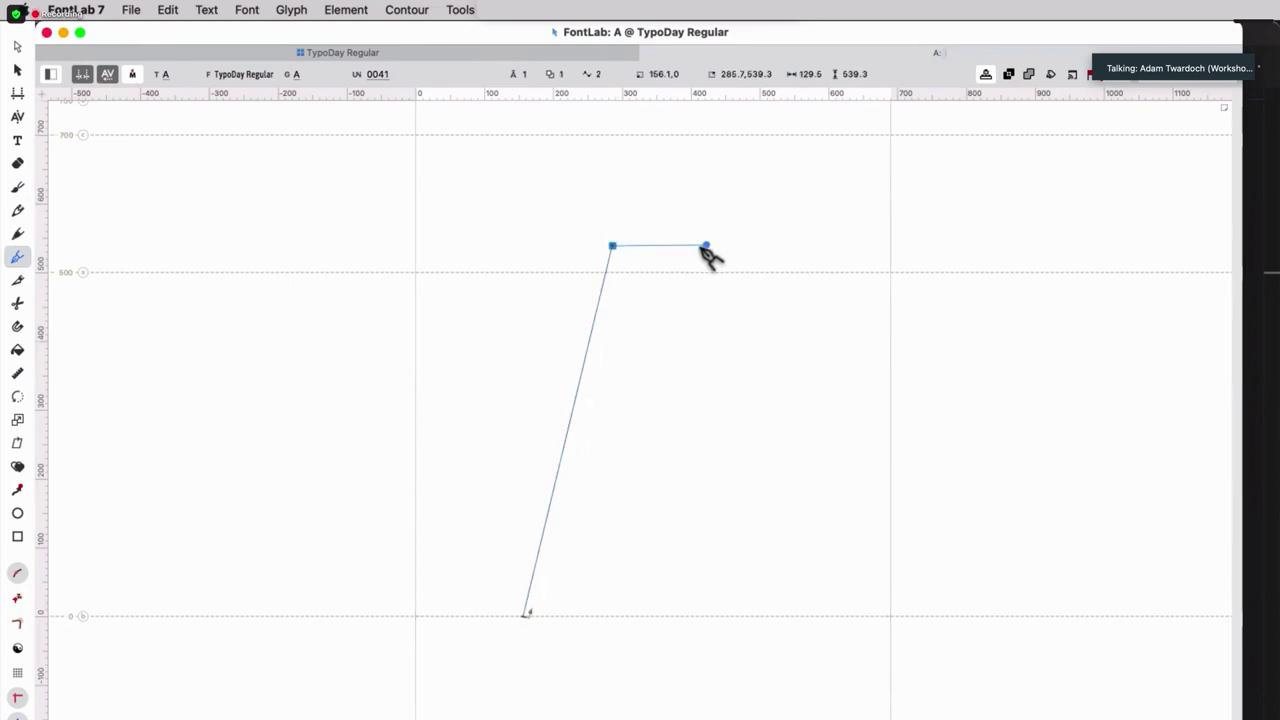
click(697, 246)
click(782, 616)
click(715, 616)
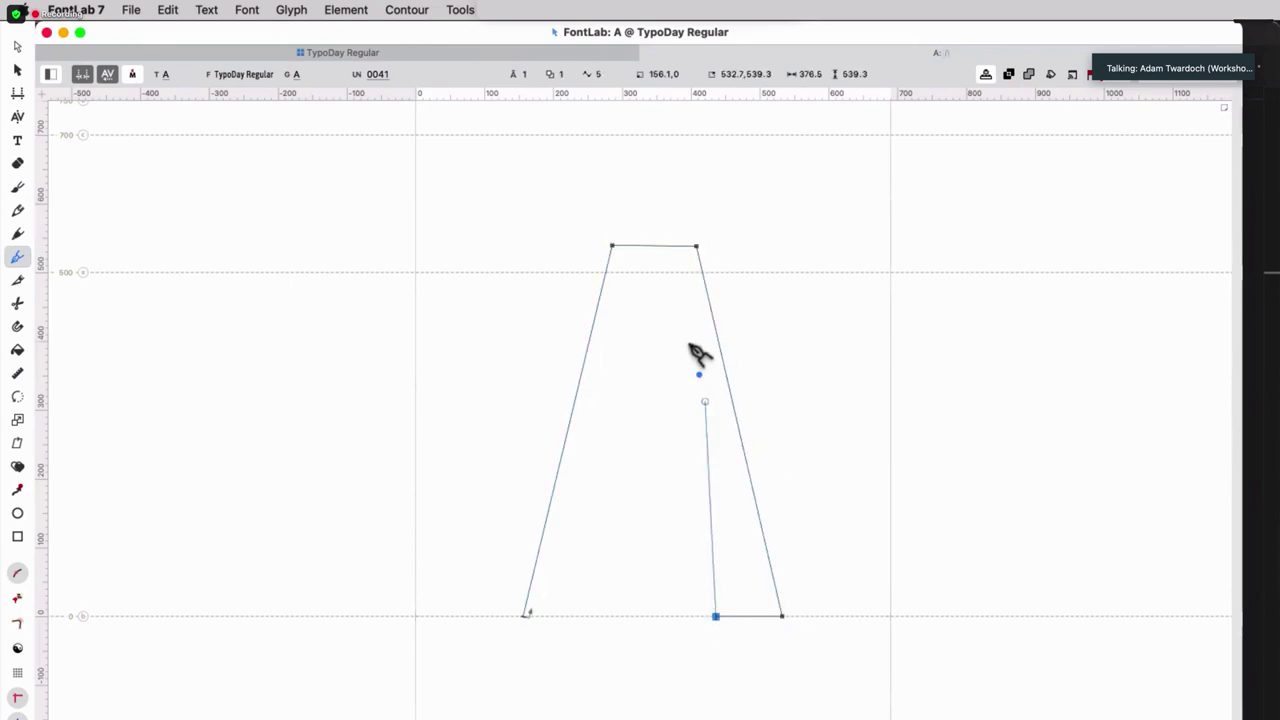
Draw the inner edges of the A with a short horizontal top and a left foot on the baseline, and close the contour at its starting node.
click(659, 345)
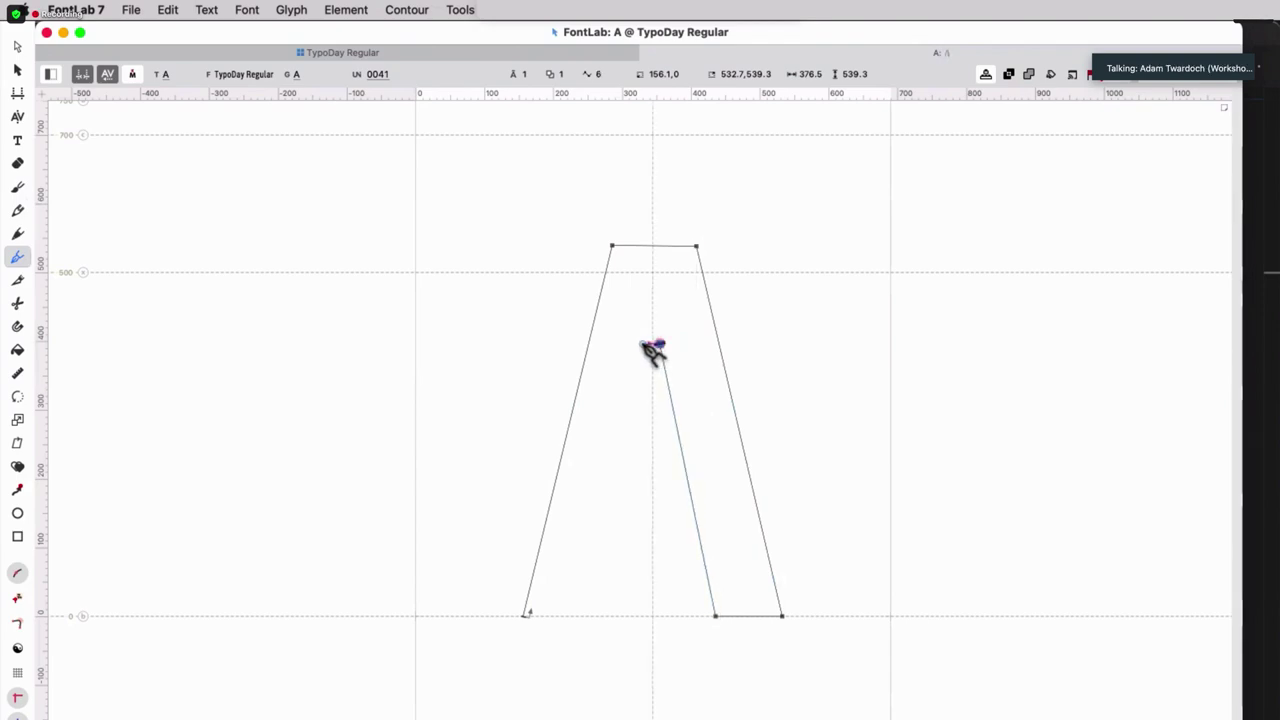
key(shift)
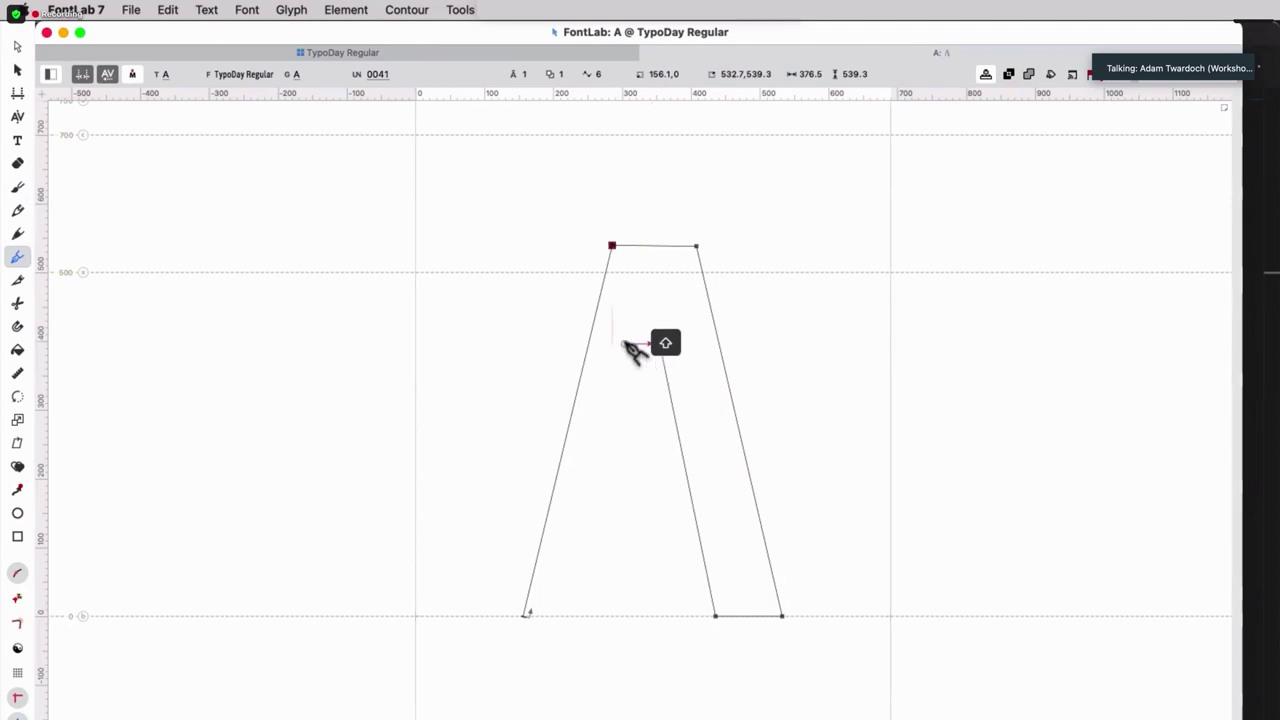
drag(628, 350, 608, 395)
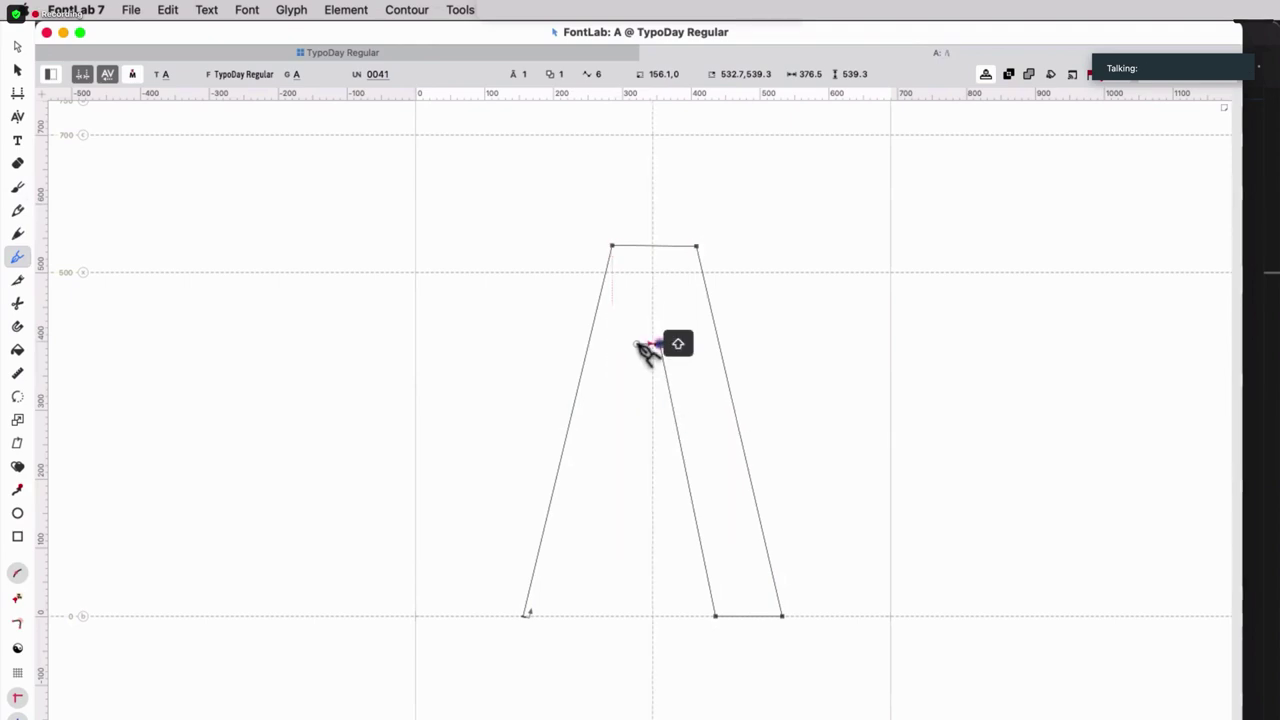
drag(636, 344, 577, 614)
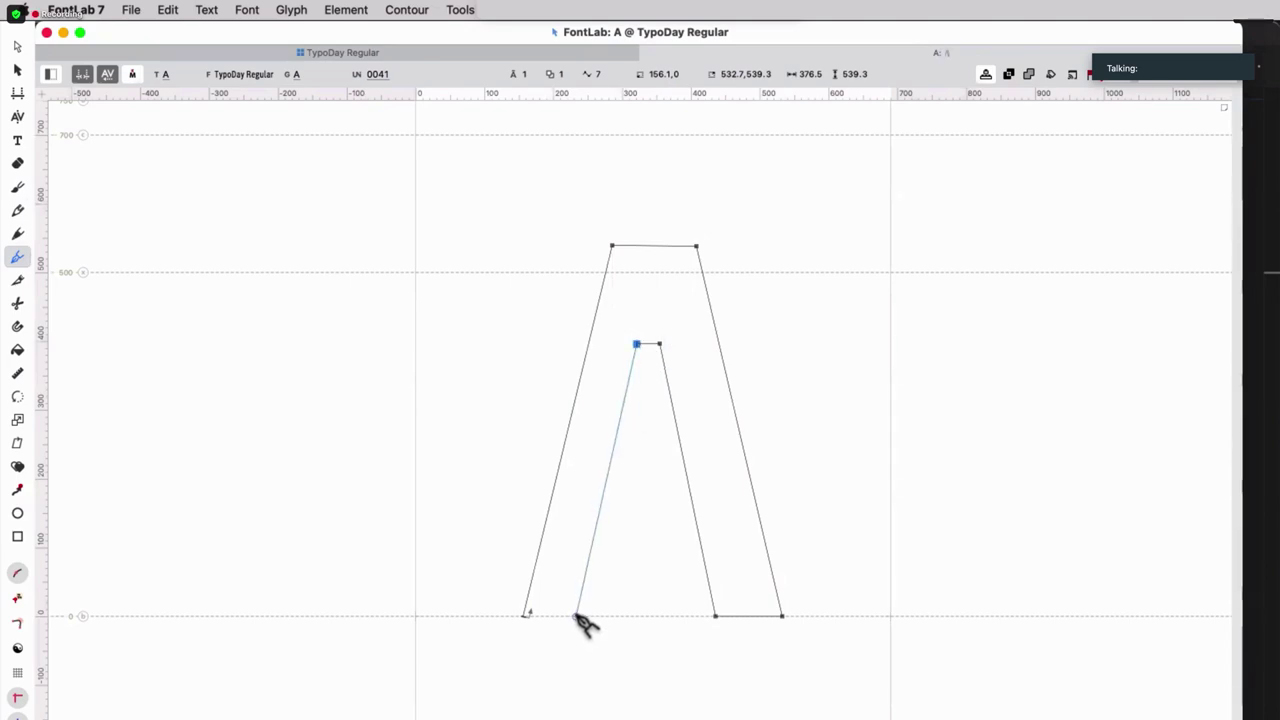
click(577, 615)
click(523, 616)
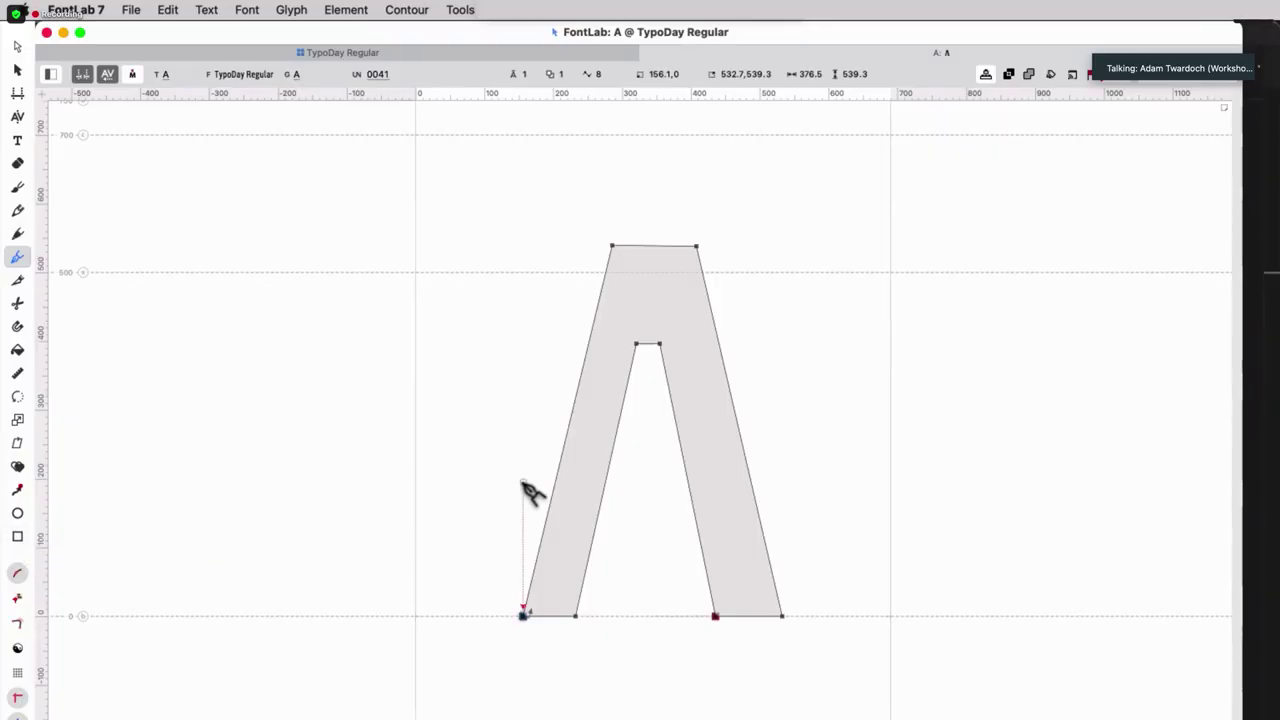
Draw a rectangular crossbar about 228.8 by 70.2 units overlapping both legs of the A, and return to the Contour tool.
key(m)
drag(574, 461, 731, 509)
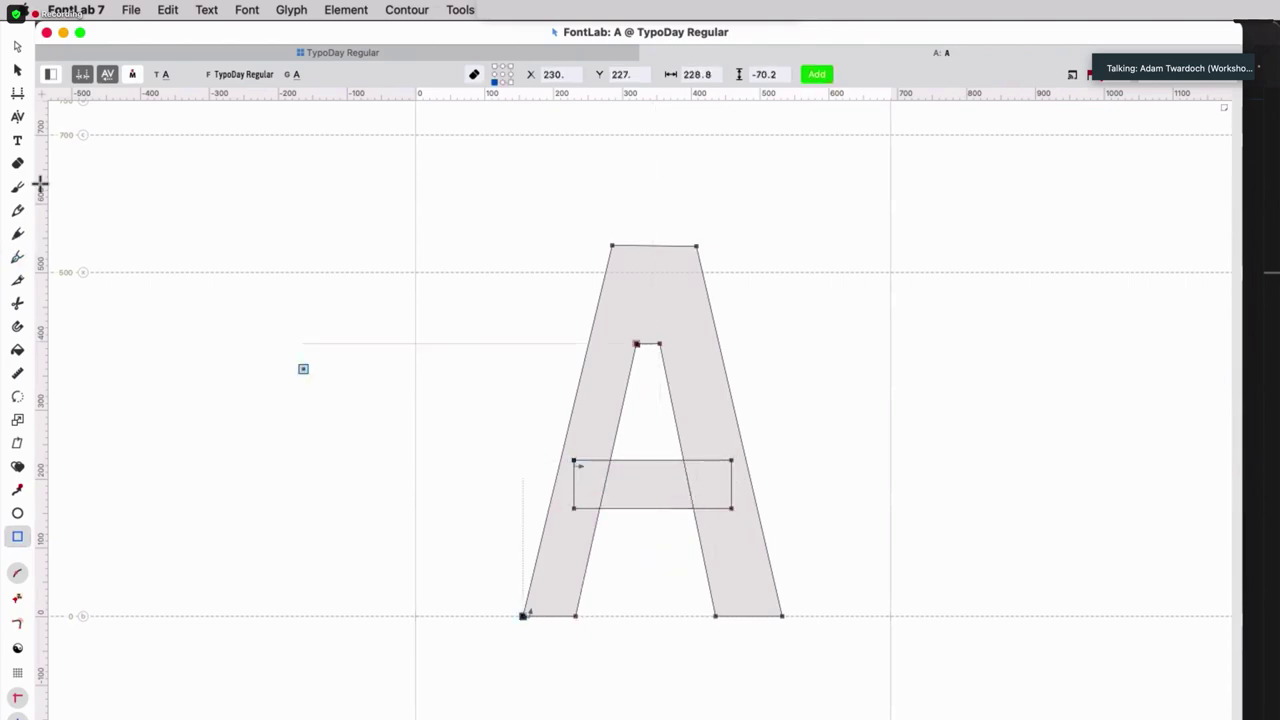
click(16, 48)
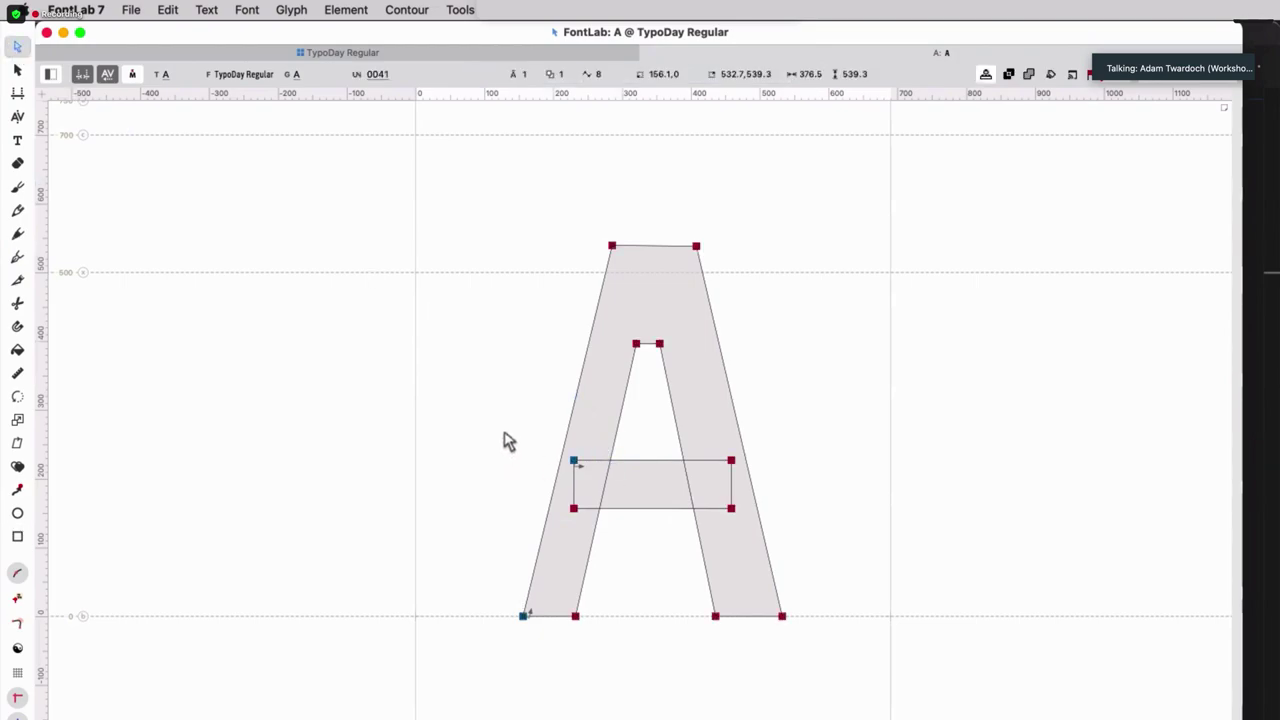
Preview the A as a solid black shape and return to the outline view.
key(space)
key(space)
drag(511, 437, 608, 417)
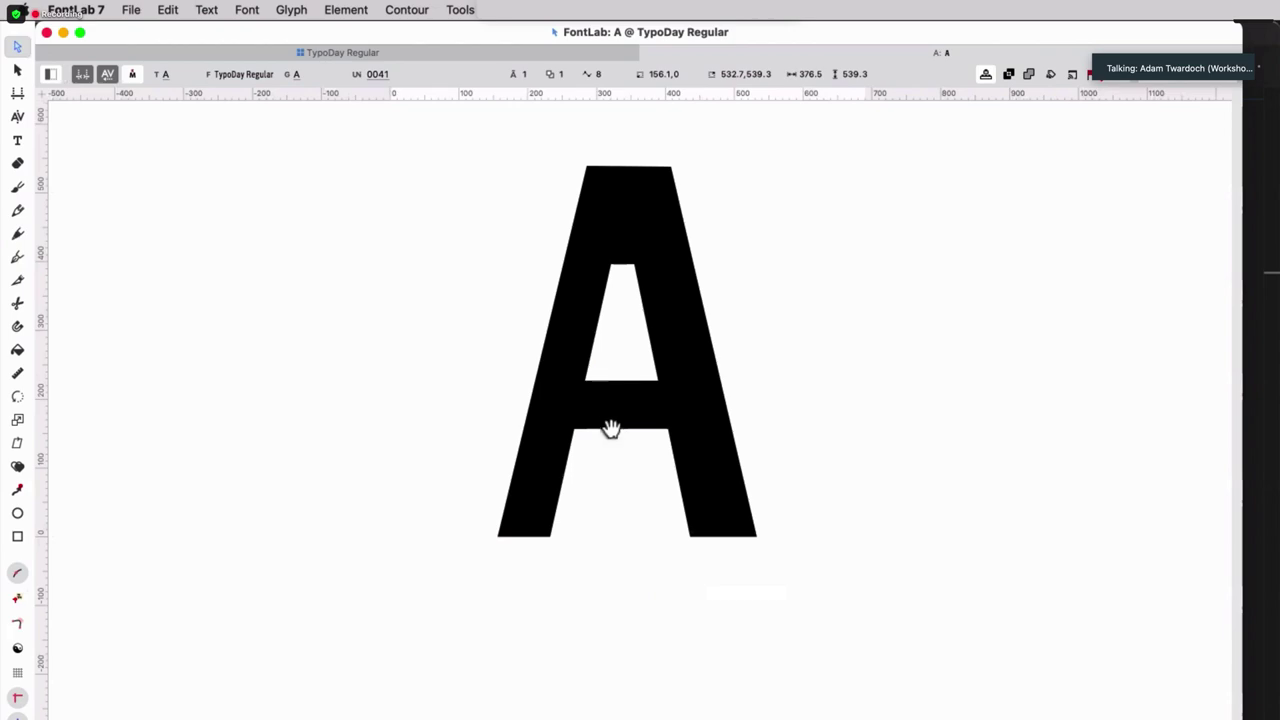
key(space)
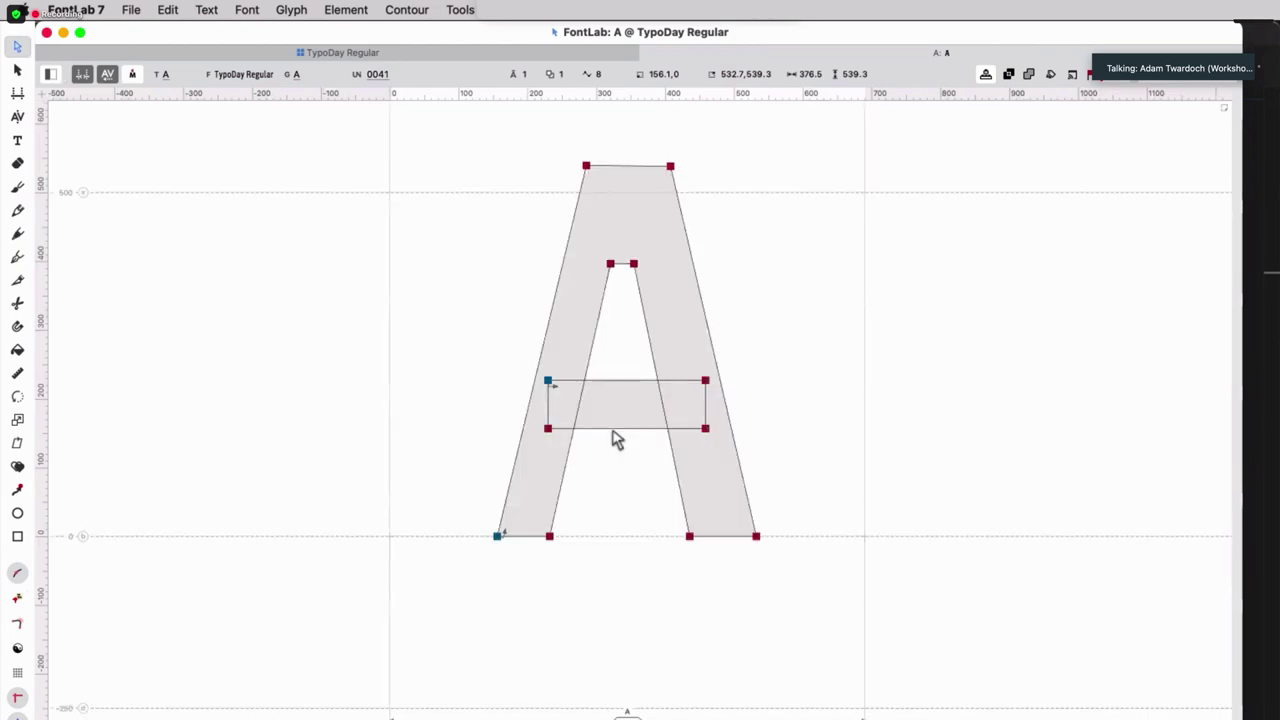
Check the A with True Fill turned on and switch the display back to the normal outline fill.
click(560, 20)
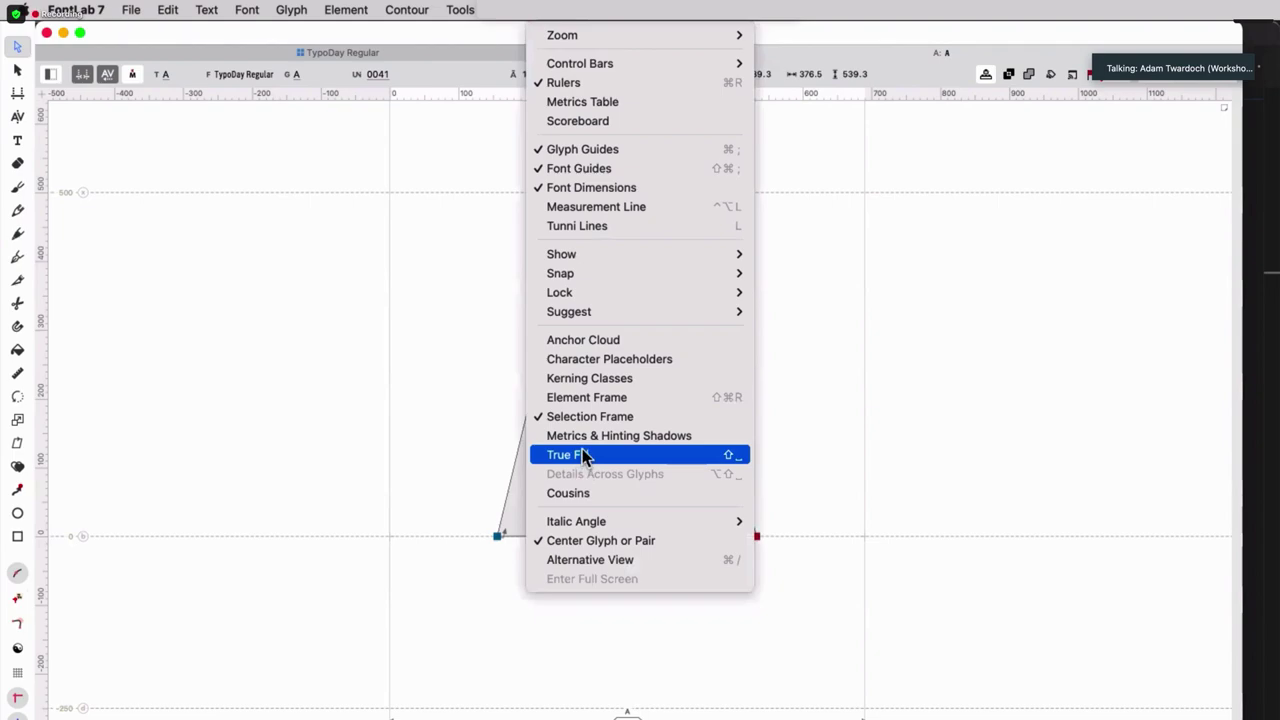
click(467, 447)
key(Escape)
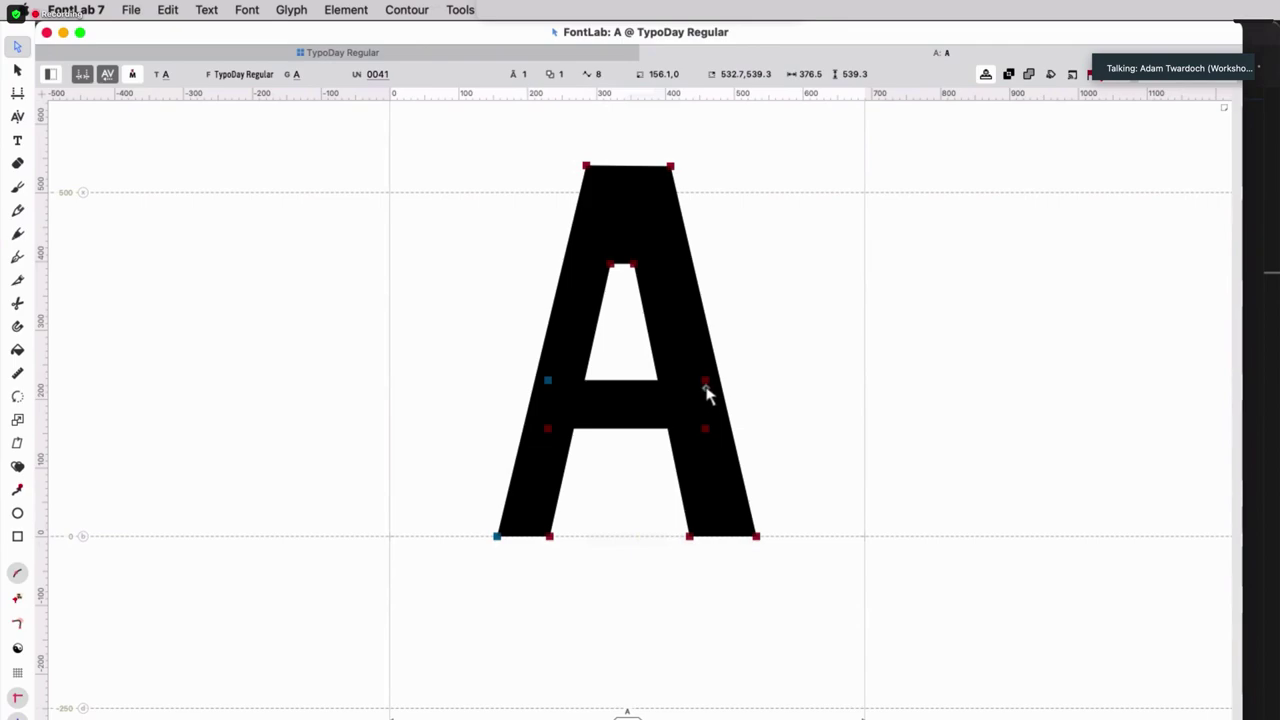
key(grave)
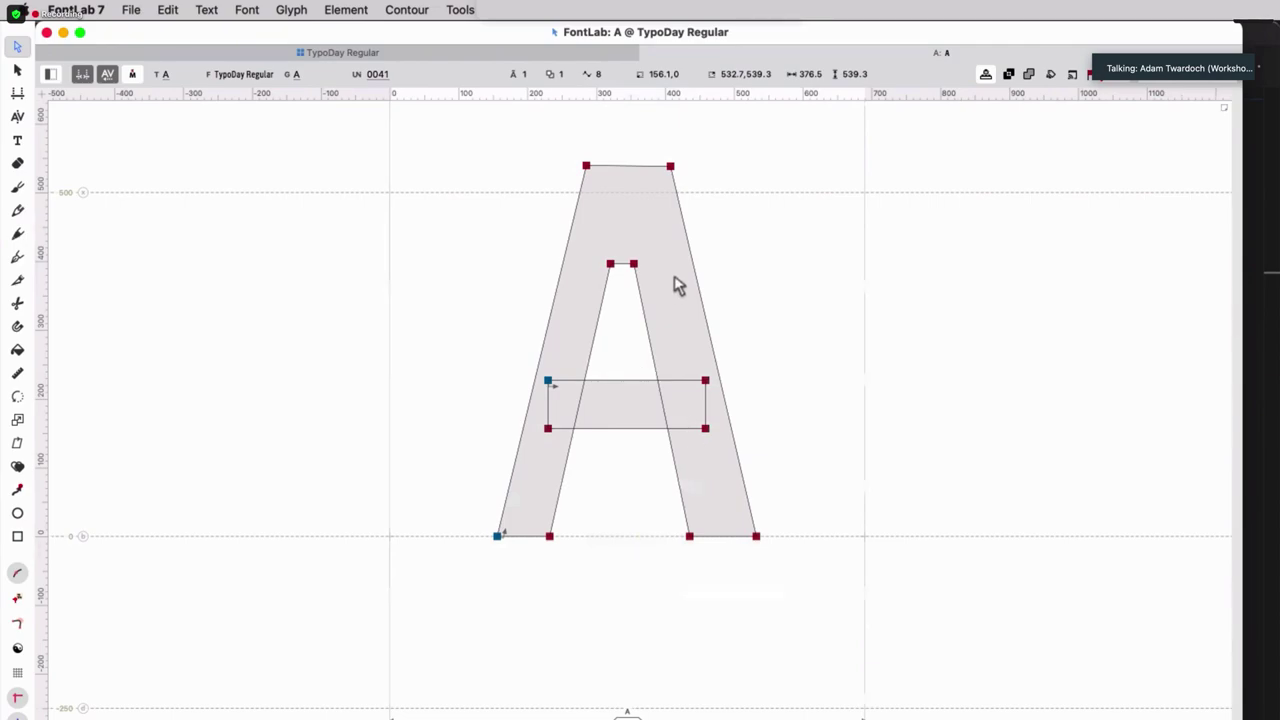
key(grave)
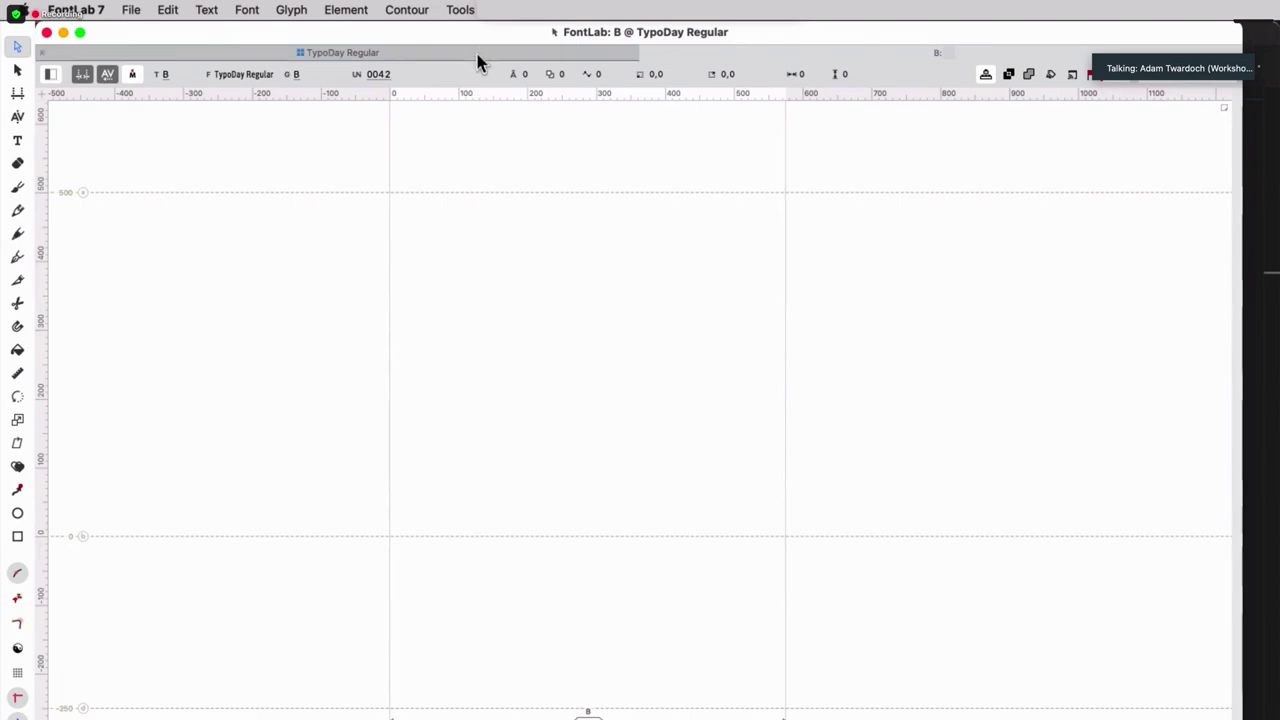
Return to the TypoDay Regular font window and open the empty glyph B for editing.
click(477, 58)
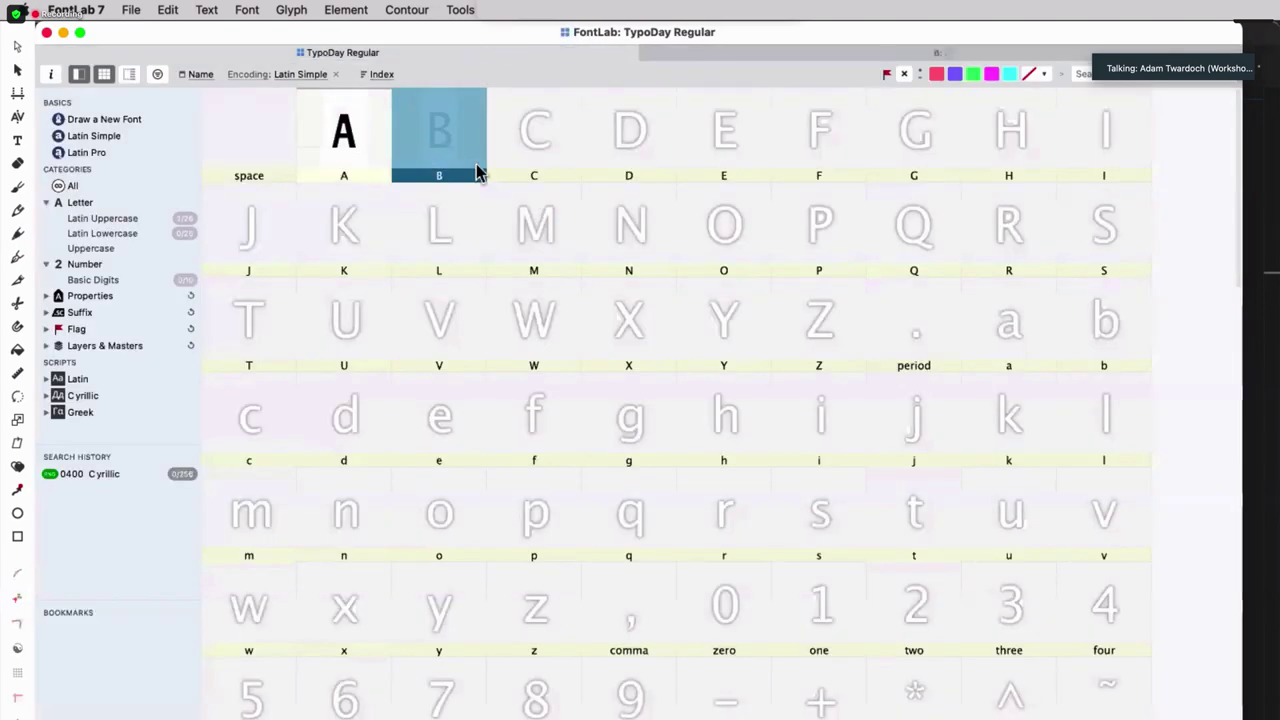
click(350, 158)
click(440, 158)
double_click(449, 160)
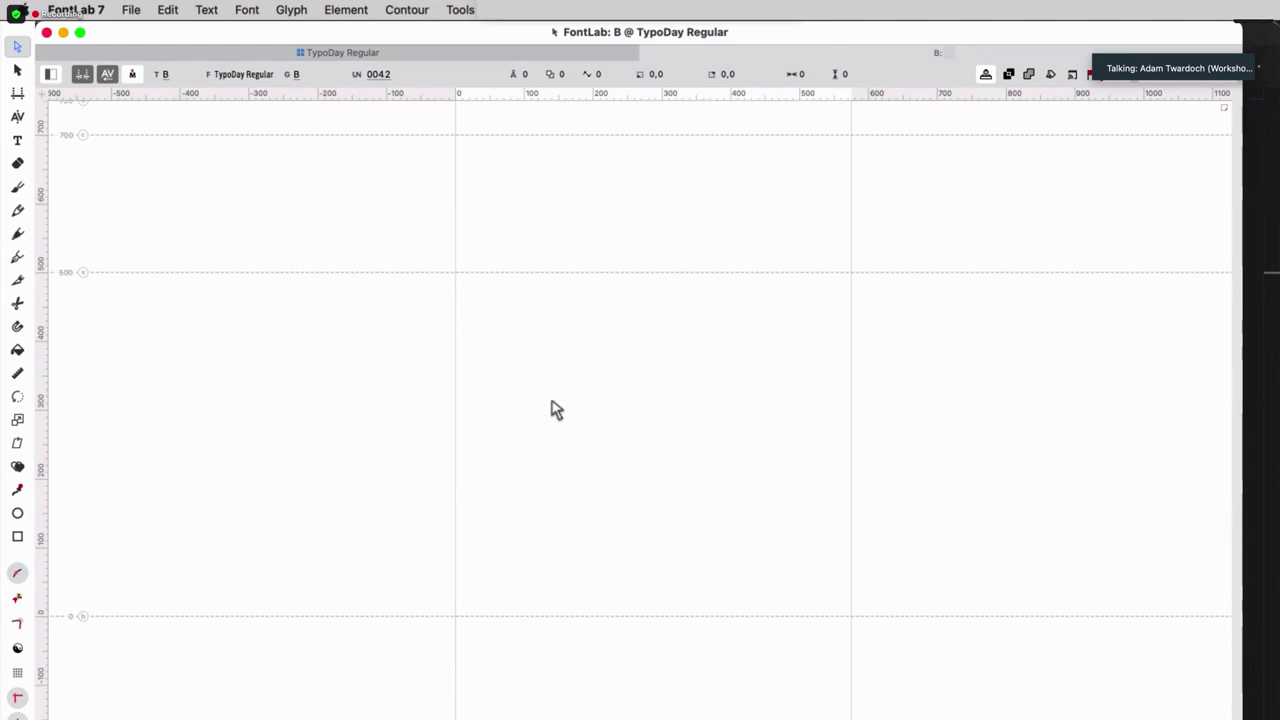
Show the Character Placeholders in the glyph B view and hide them again.
click(545, 9)
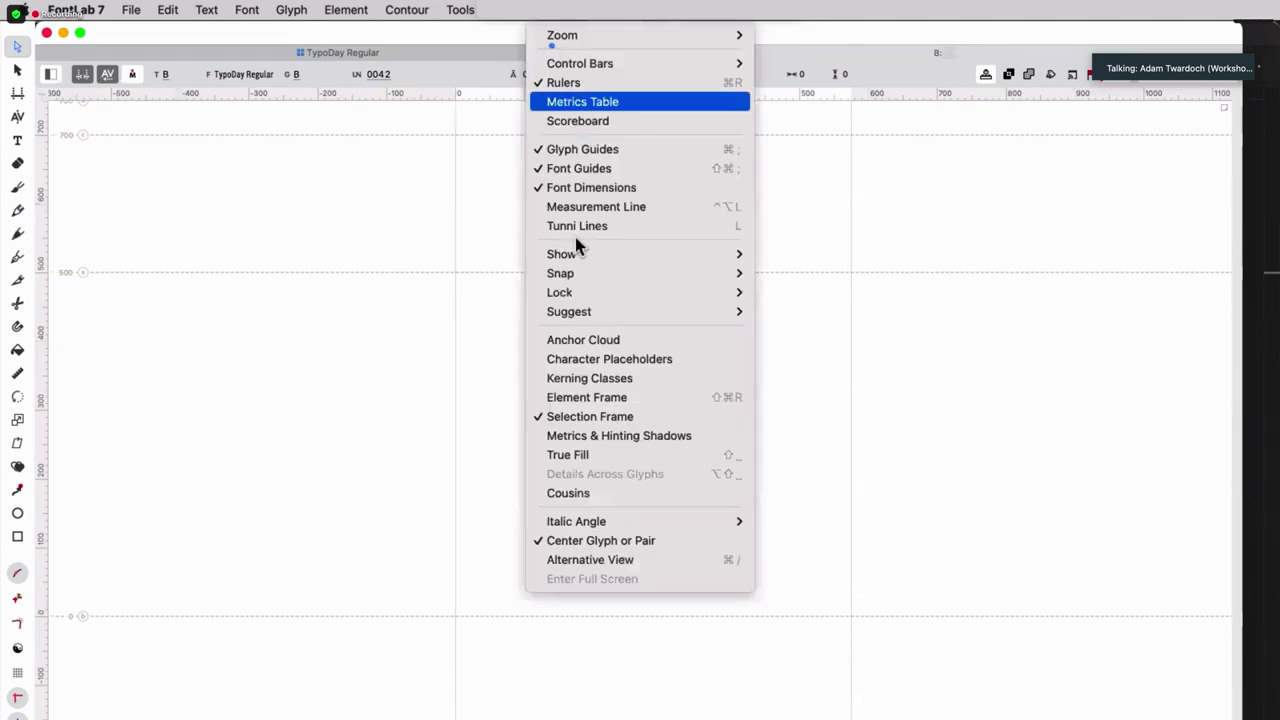
click(585, 366)
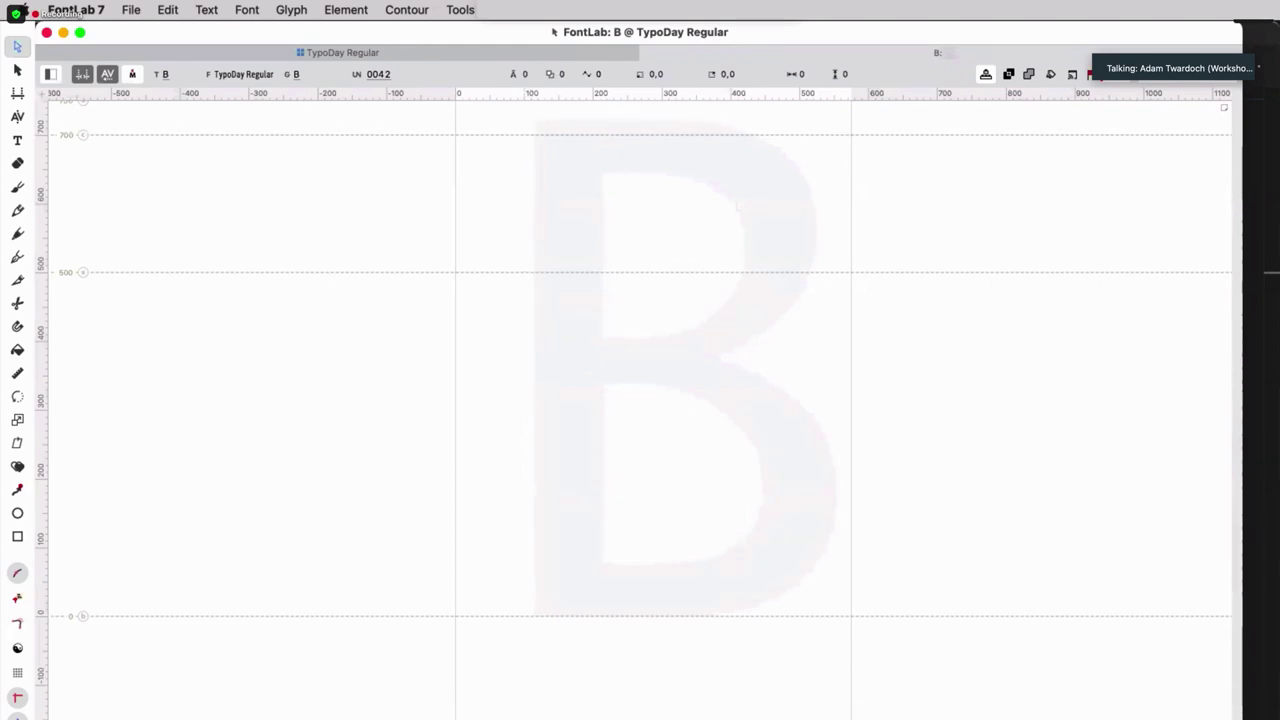
click(545, 9)
click(575, 360)
Insert a letter A in front of the B with the Text tool so the text reads AB.
click(17, 141)
click(482, 370)
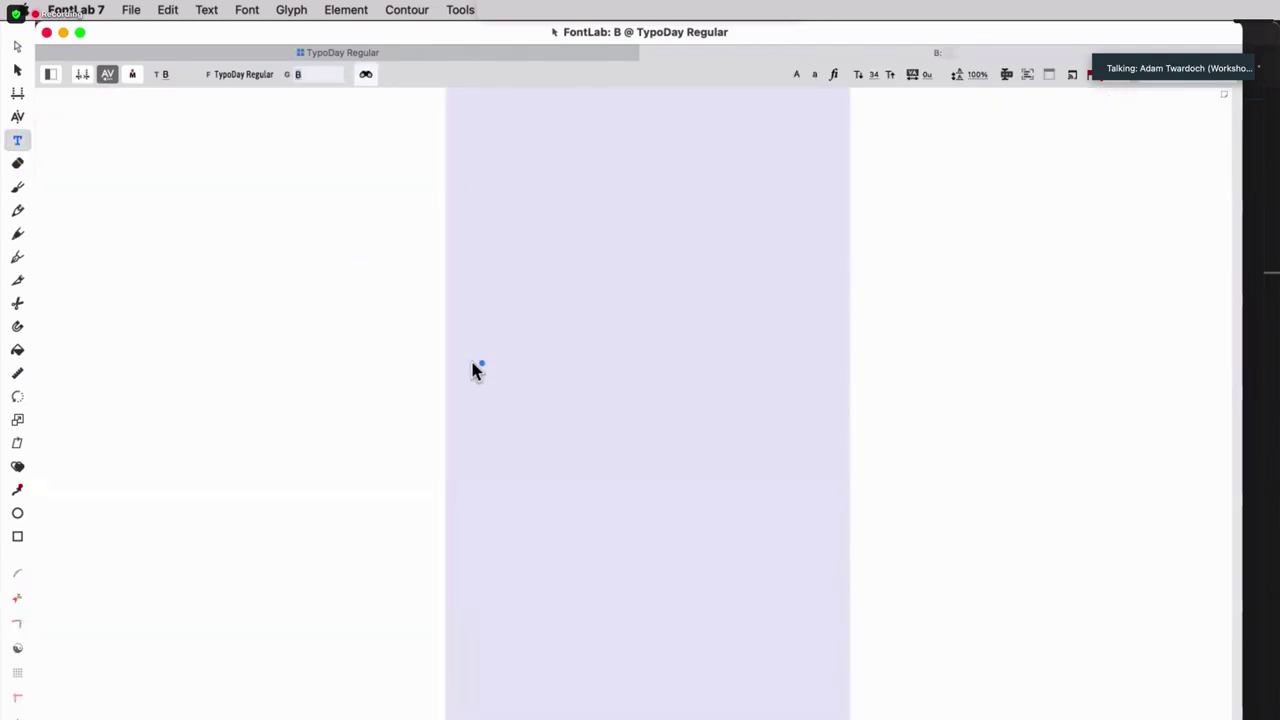
click(461, 368)
mouse_move(457, 366)
mouse_down()
mouse_move(771, 371)
mouse_move(465, 367)
mouse_up()
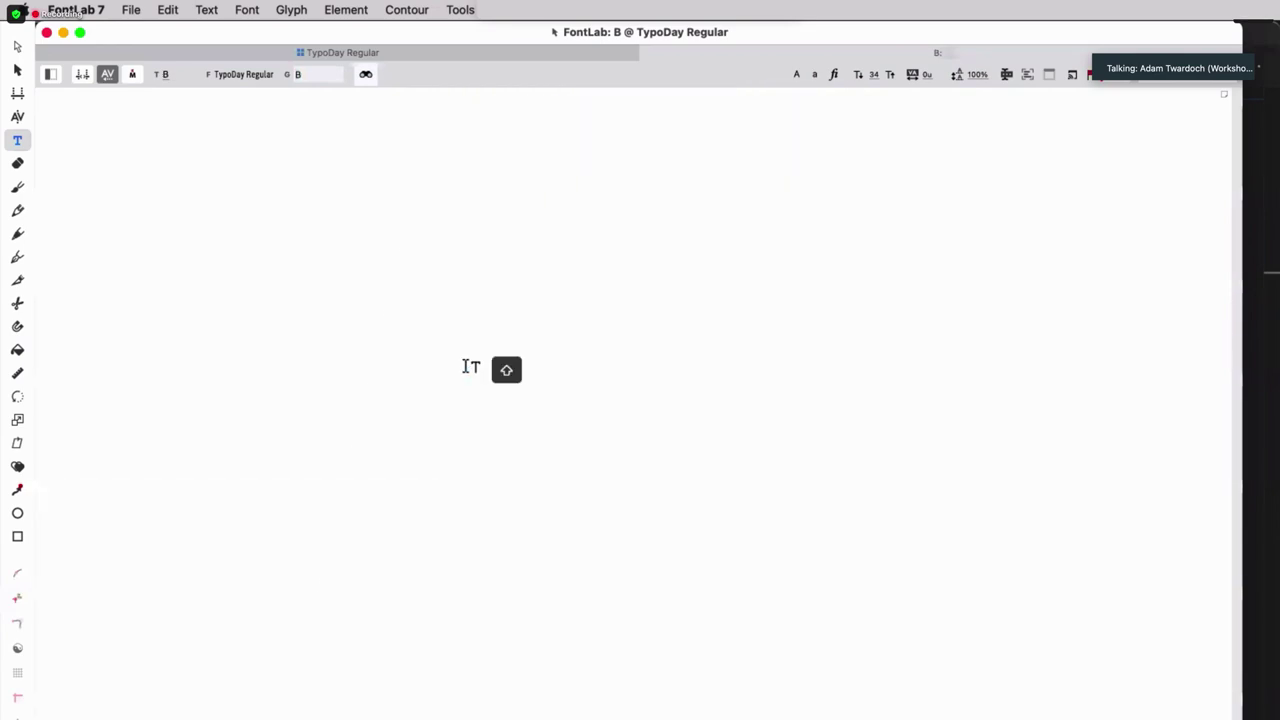
text(A)
click(980, 366)
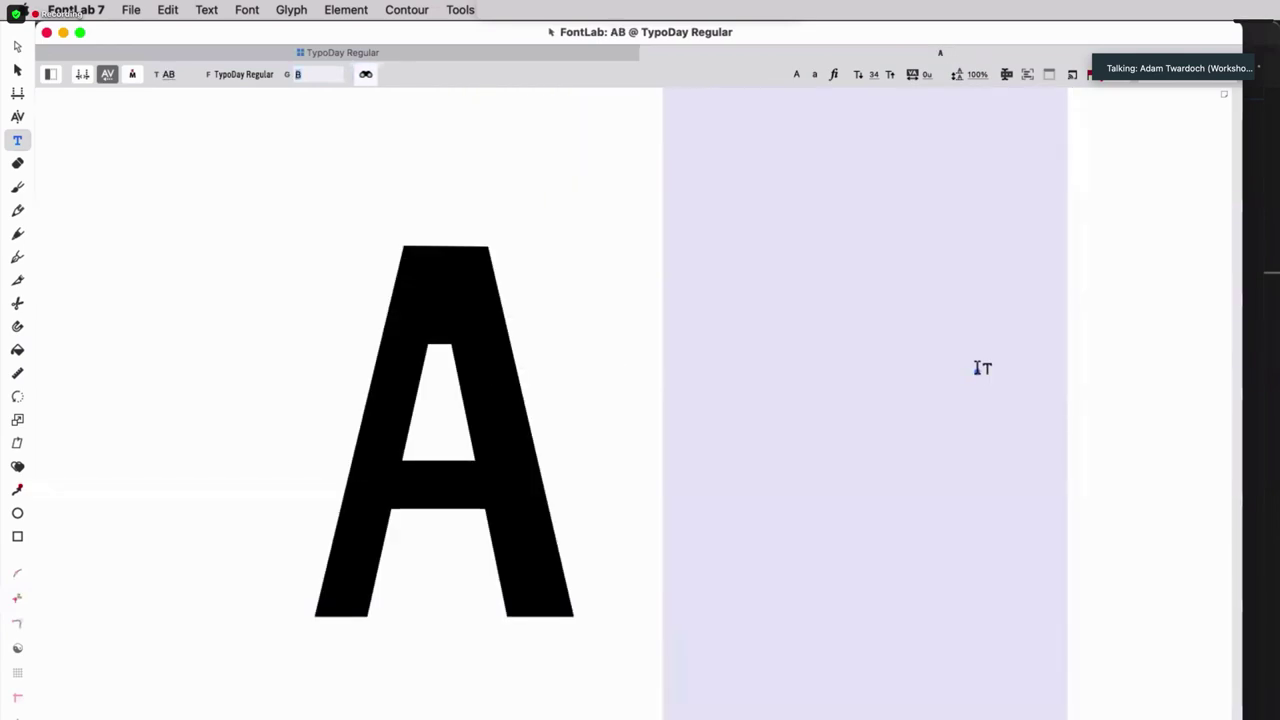
Return from text mode to outline editing on the A and switch the active glyph between A and B.
click(352, 362)
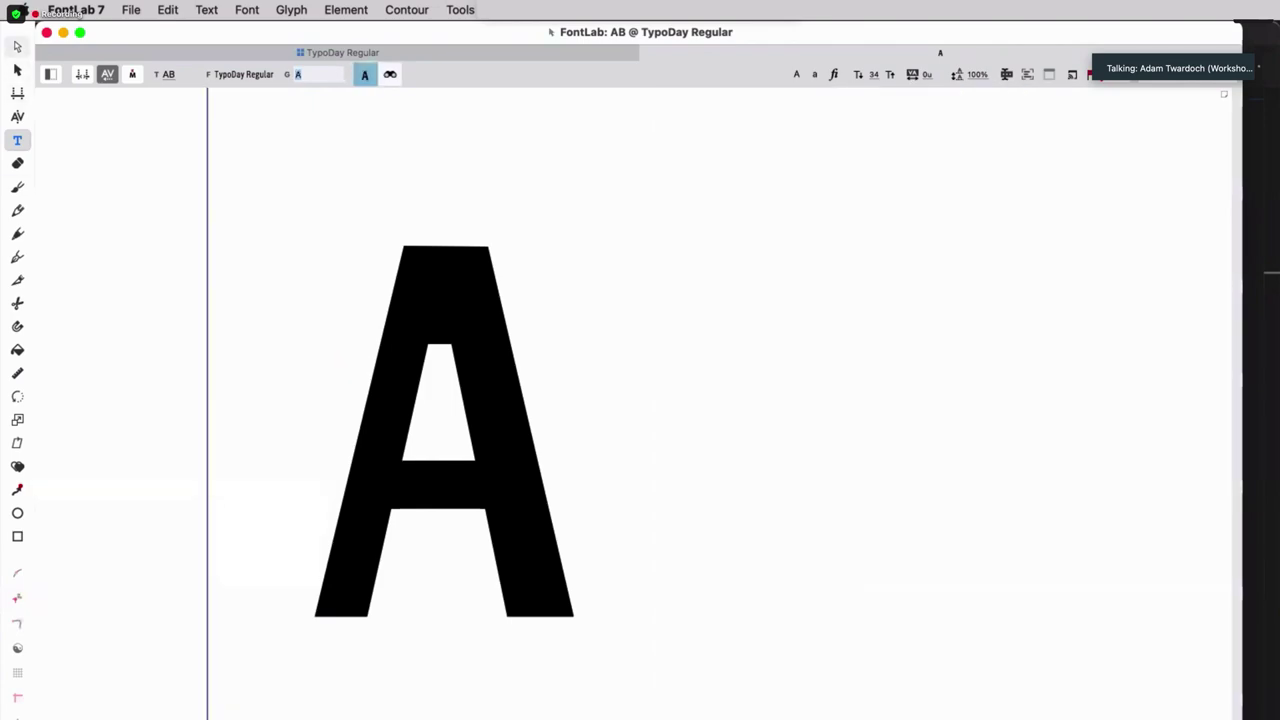
key(Escape)
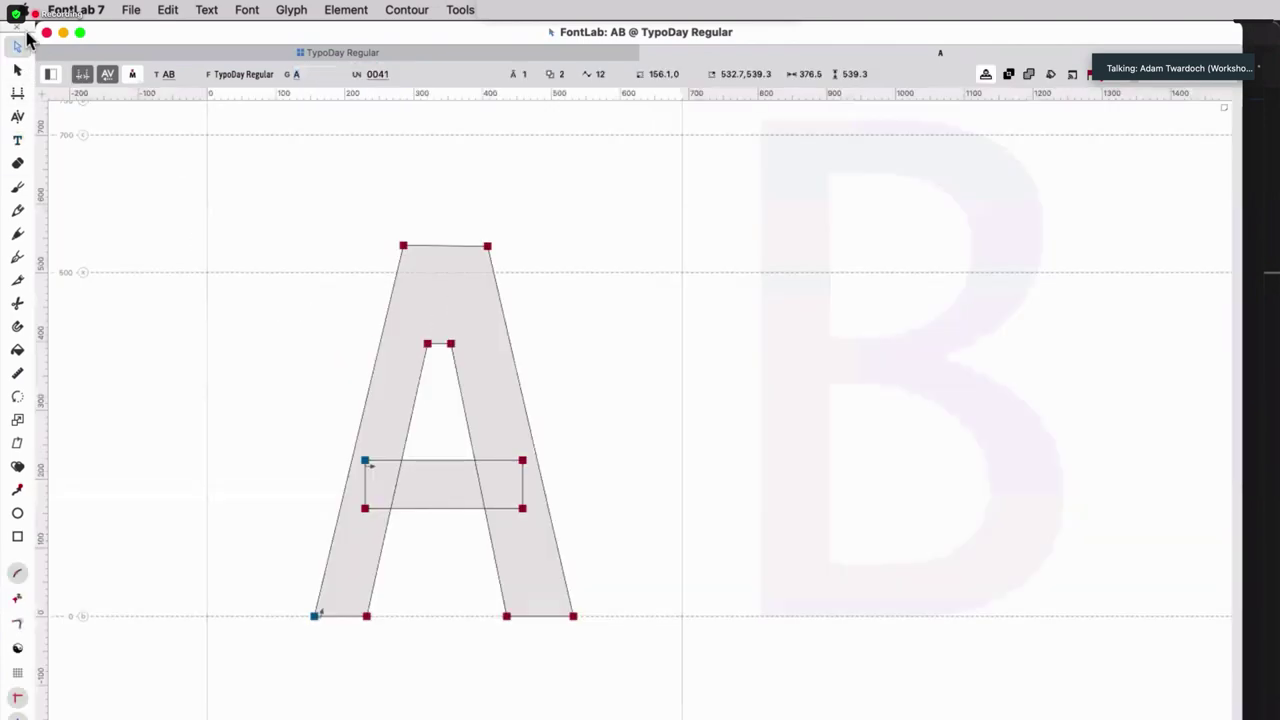
scroll(651, 531, down, 3)
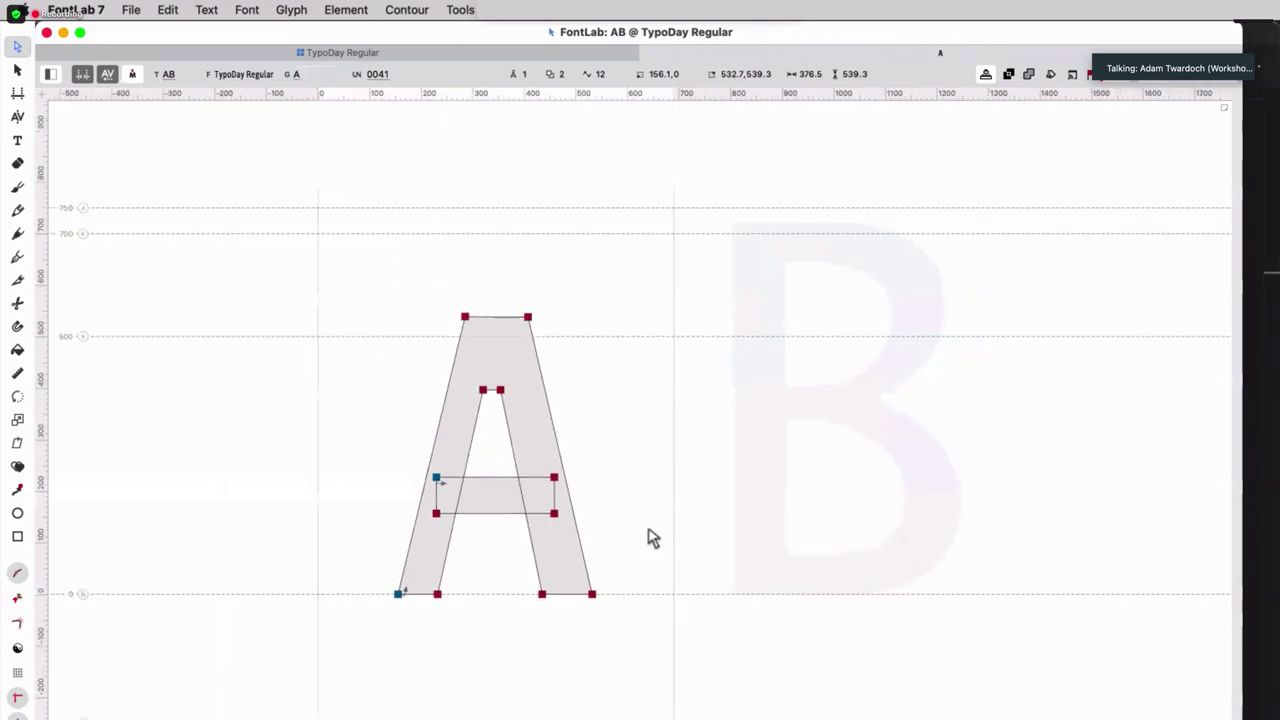
click(752, 452)
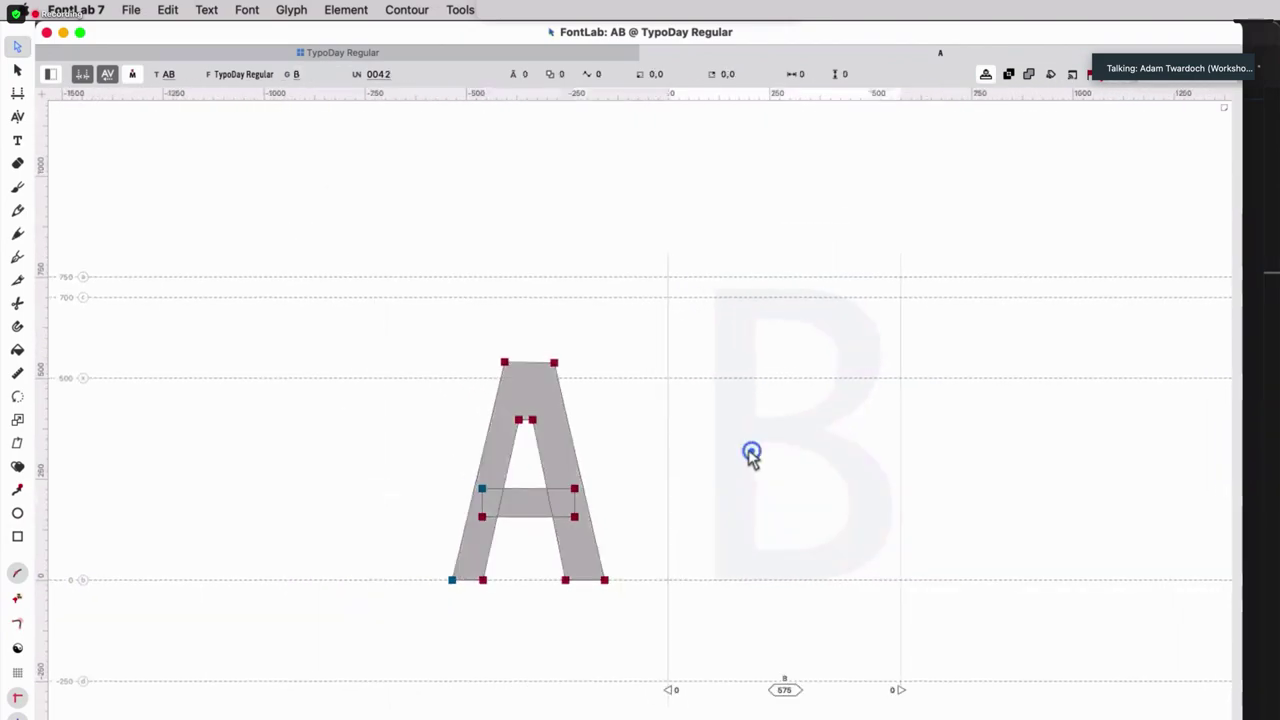
click(551, 458)
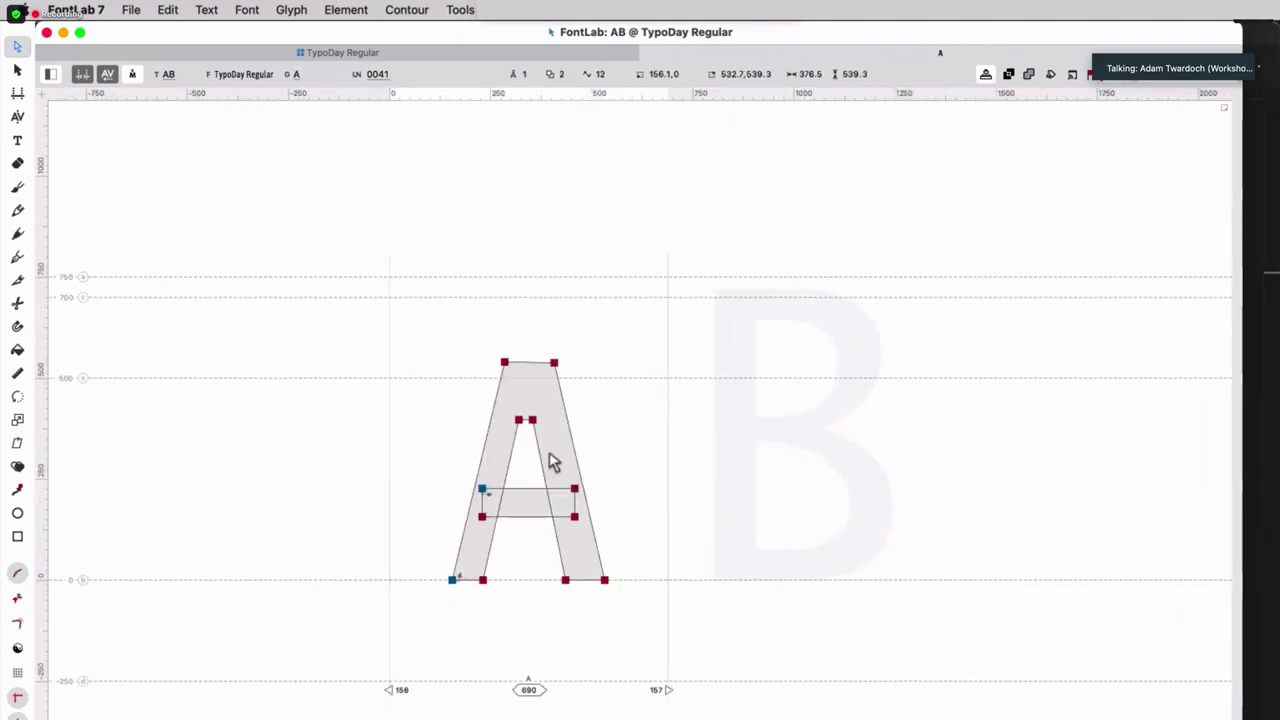
click(743, 463)
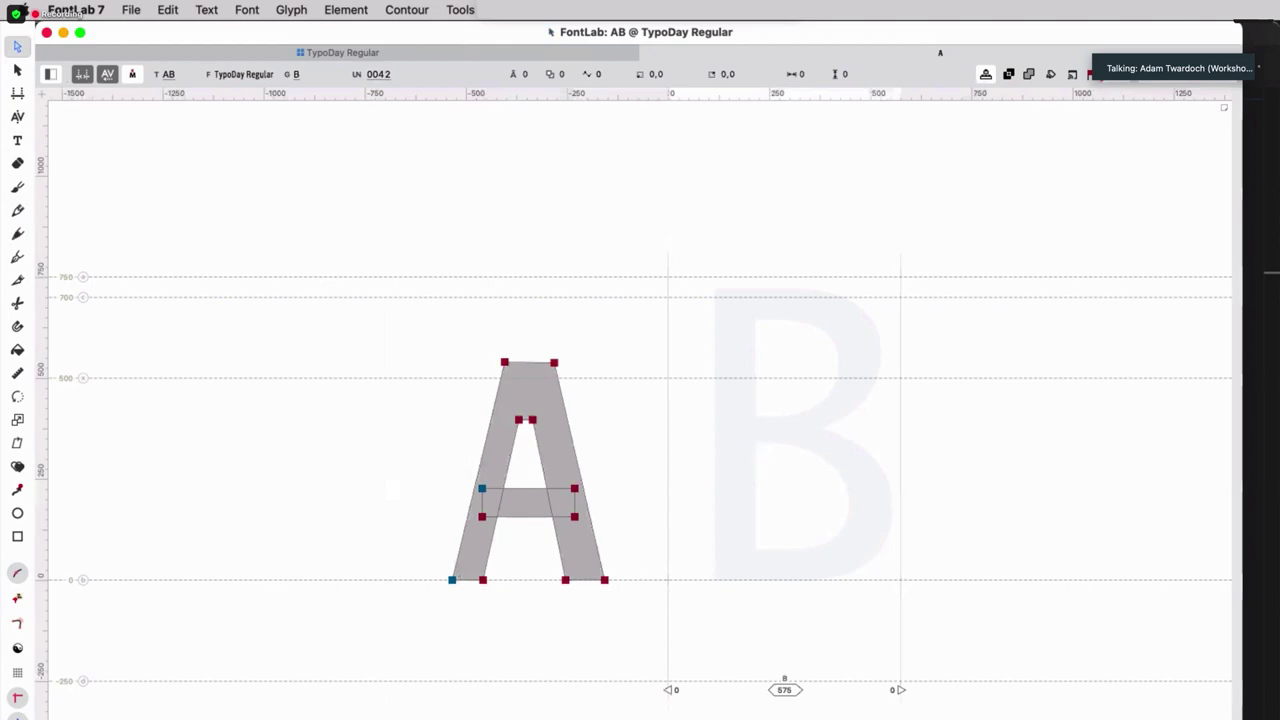
Turn off Edit Across Glyphs and test it by making the A and the B active in turn.
click(167, 9)
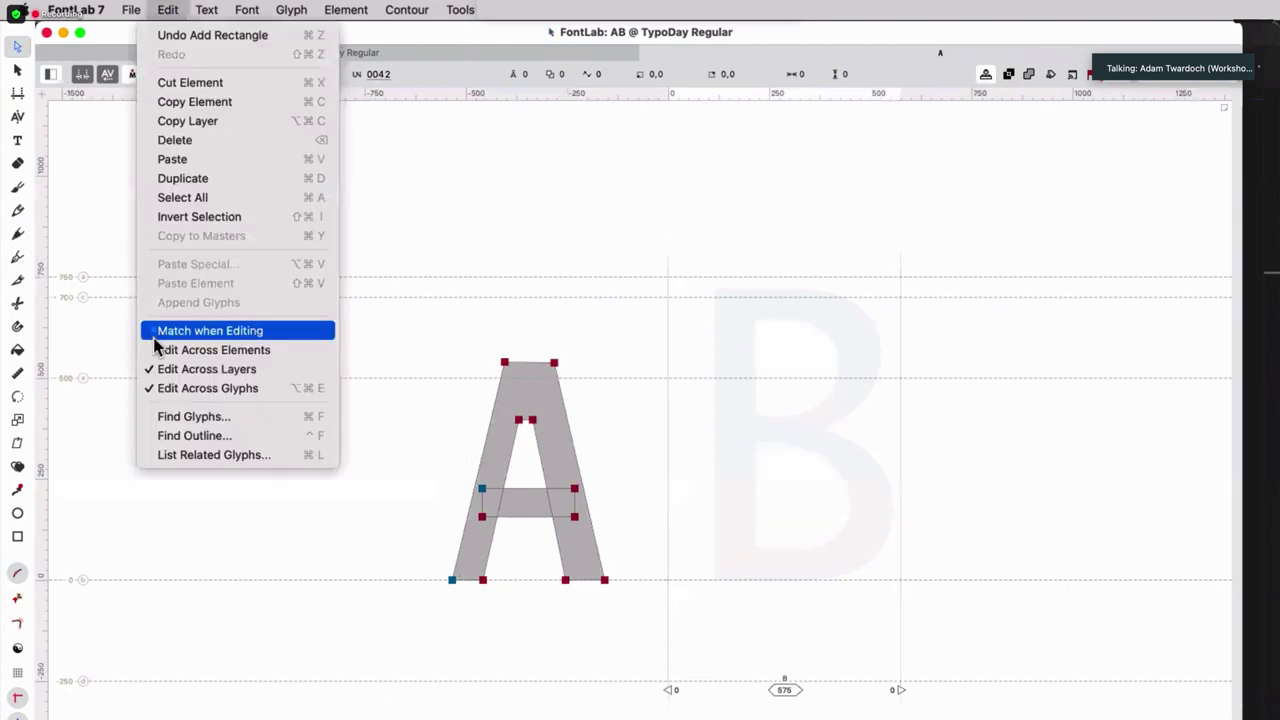
click(170, 388)
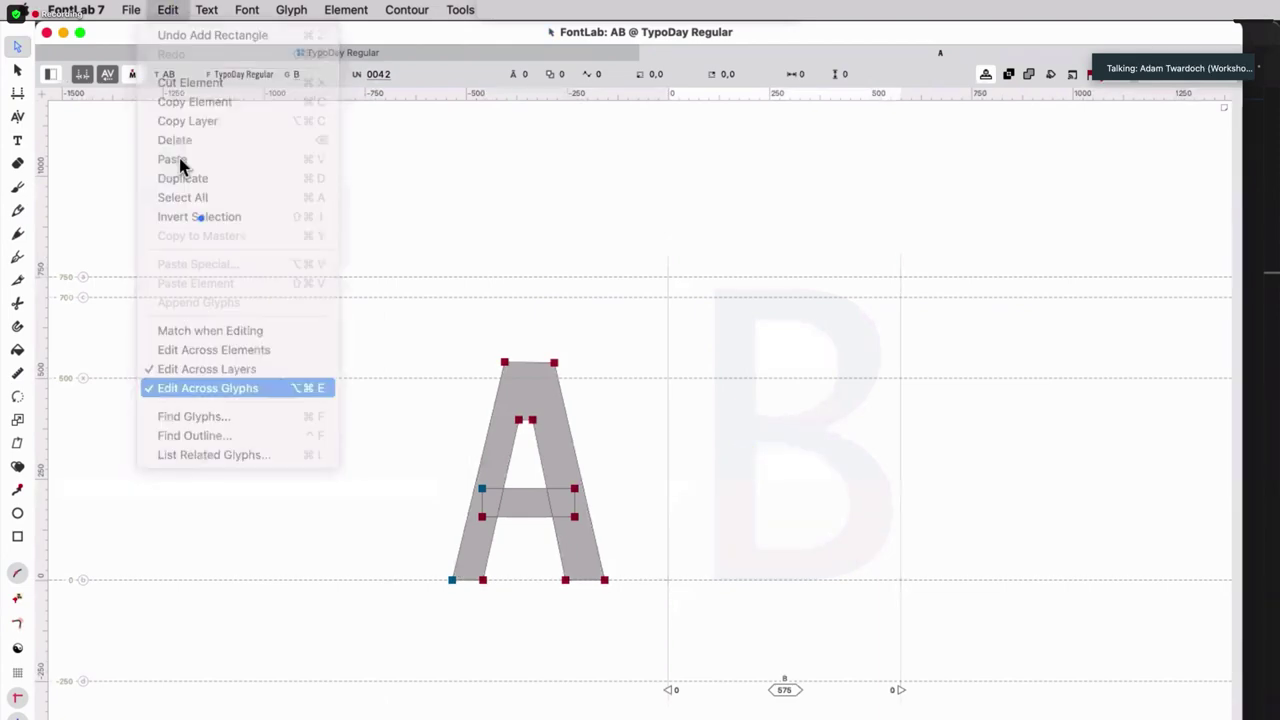
click(570, 468)
click(751, 463)
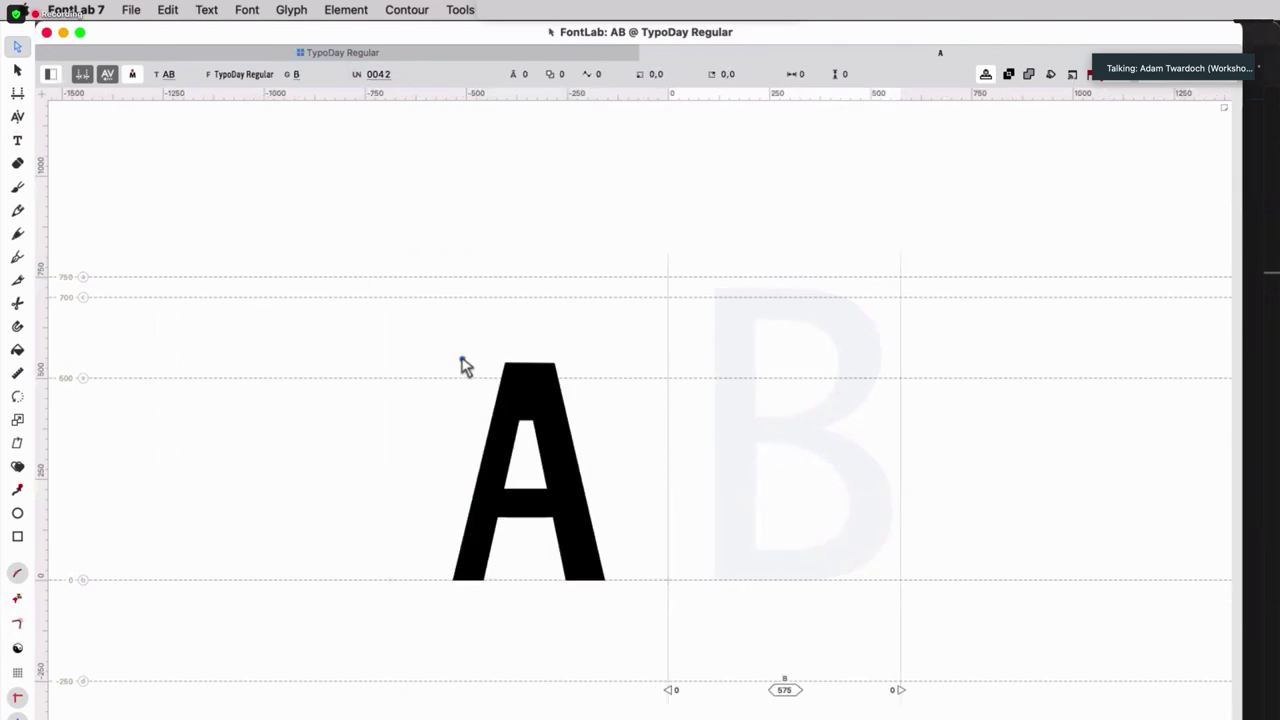
Raise the four apex nodes of the A together so its top meets the 700 cap-height line.
click(551, 403)
drag(466, 347, 590, 448)
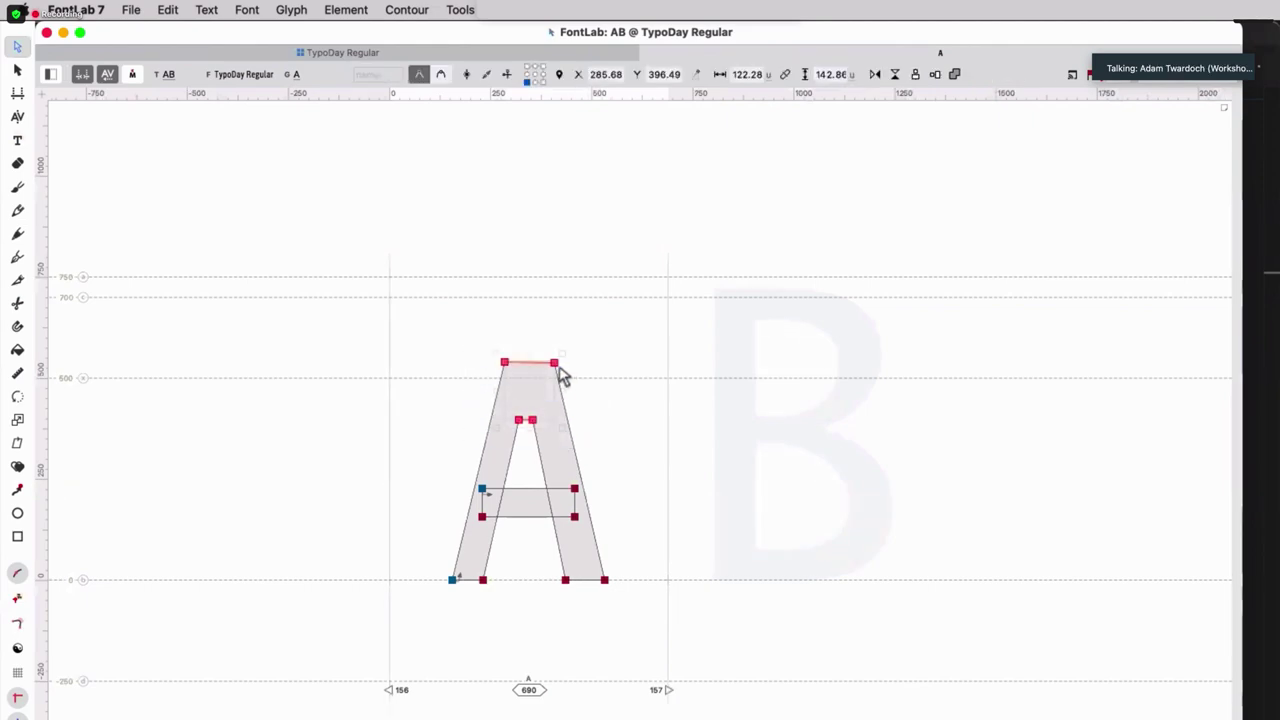
drag(555, 365, 555, 298)
click(785, 440)
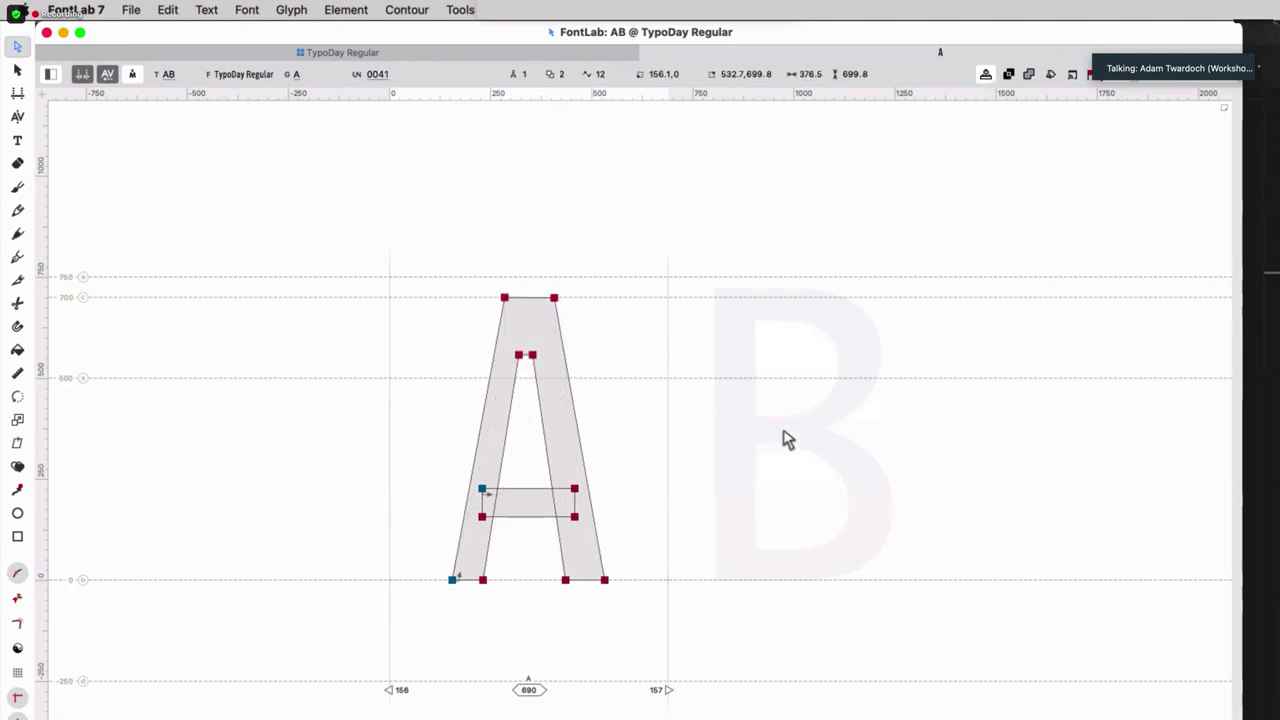
Make the B active with the Rectangle tool ready and look through the Snap options without changing any.
click(746, 376)
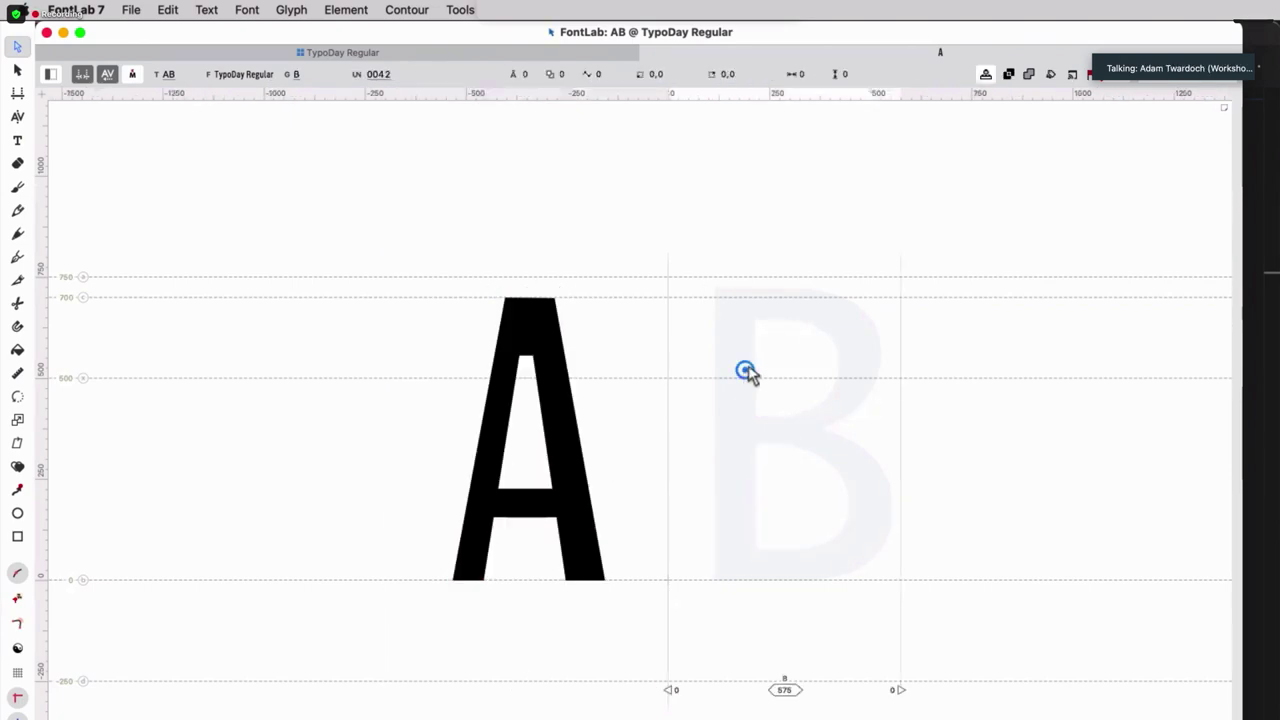
click(17, 537)
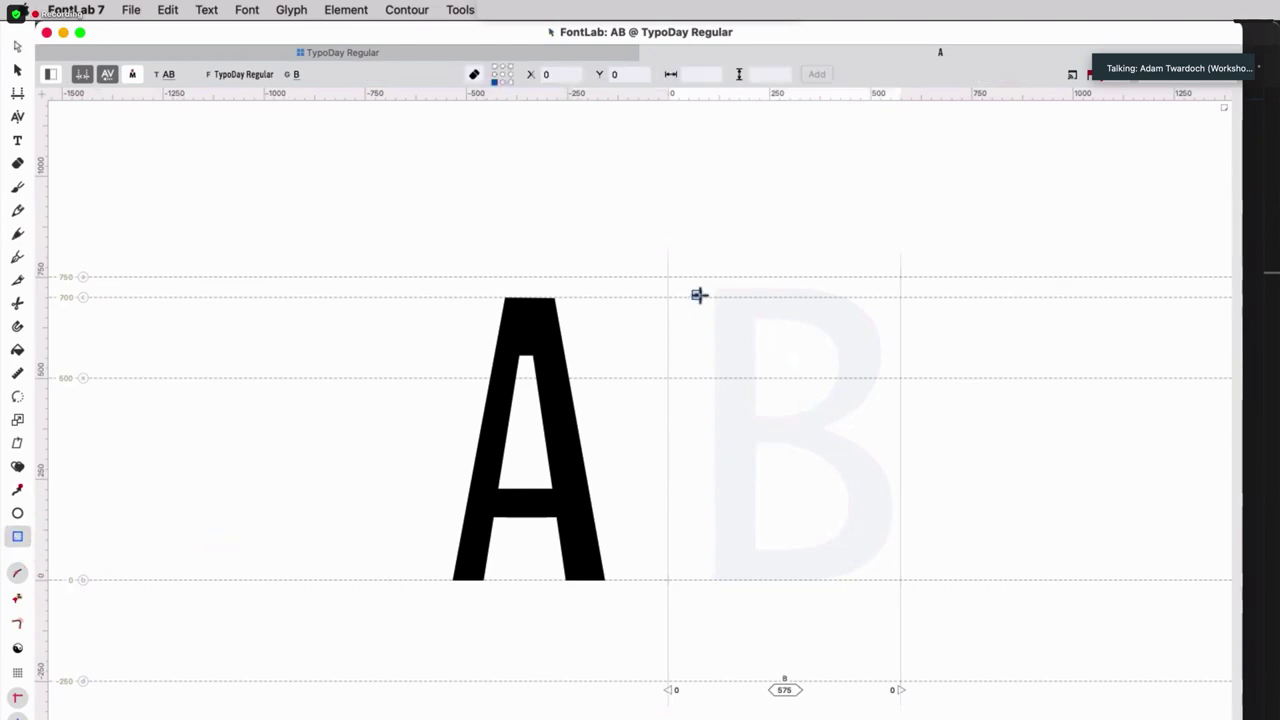
click(553, 10)
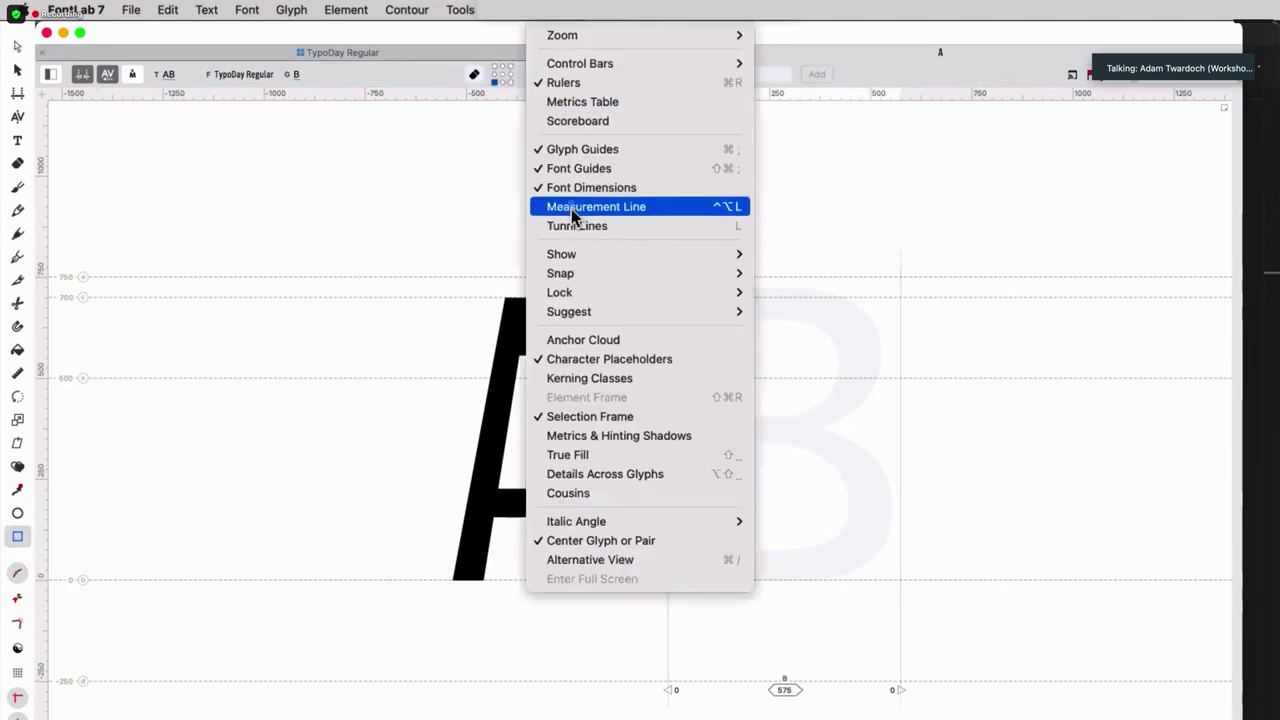
mouse_move(571, 273)
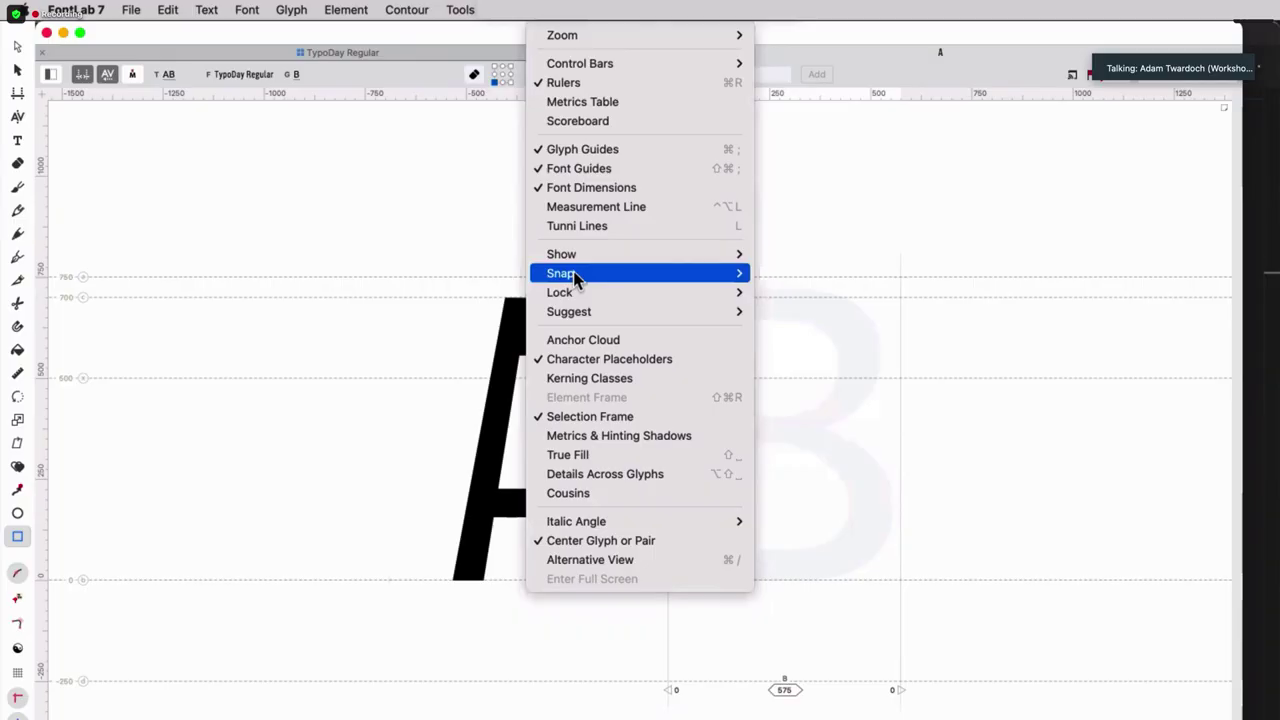
mouse_move(573, 271)
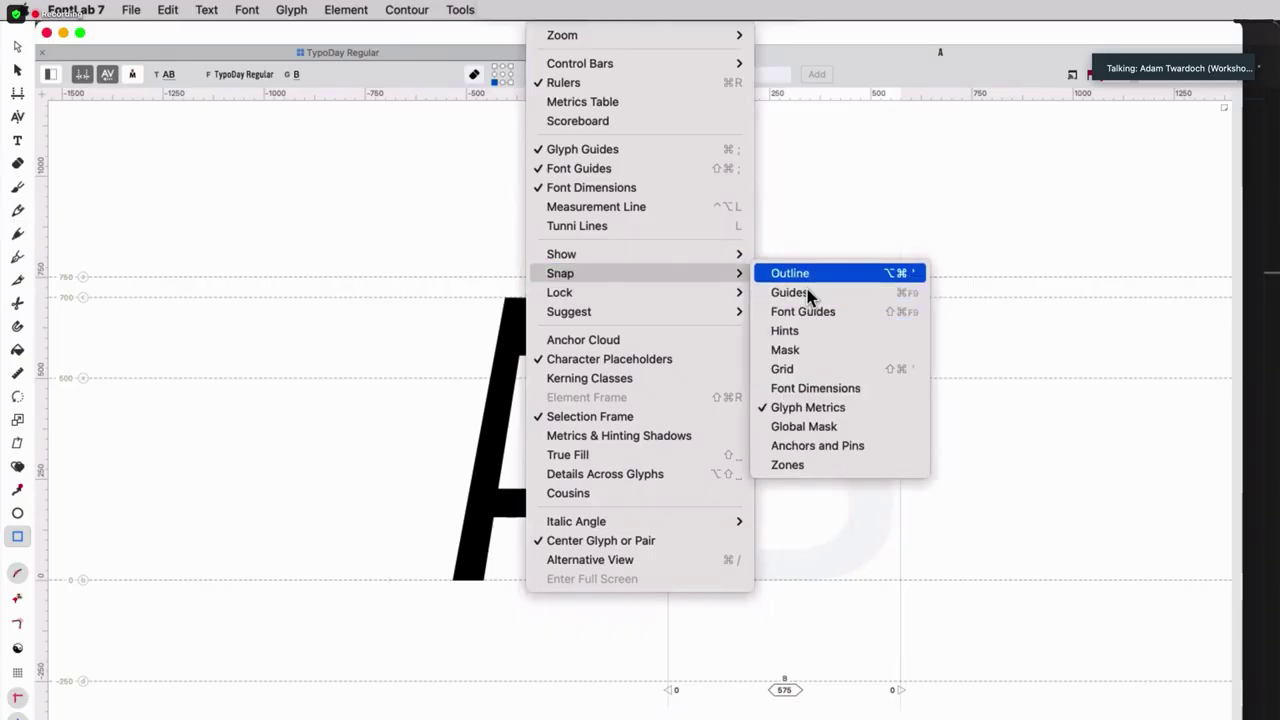
key(Escape)
key(Escape)
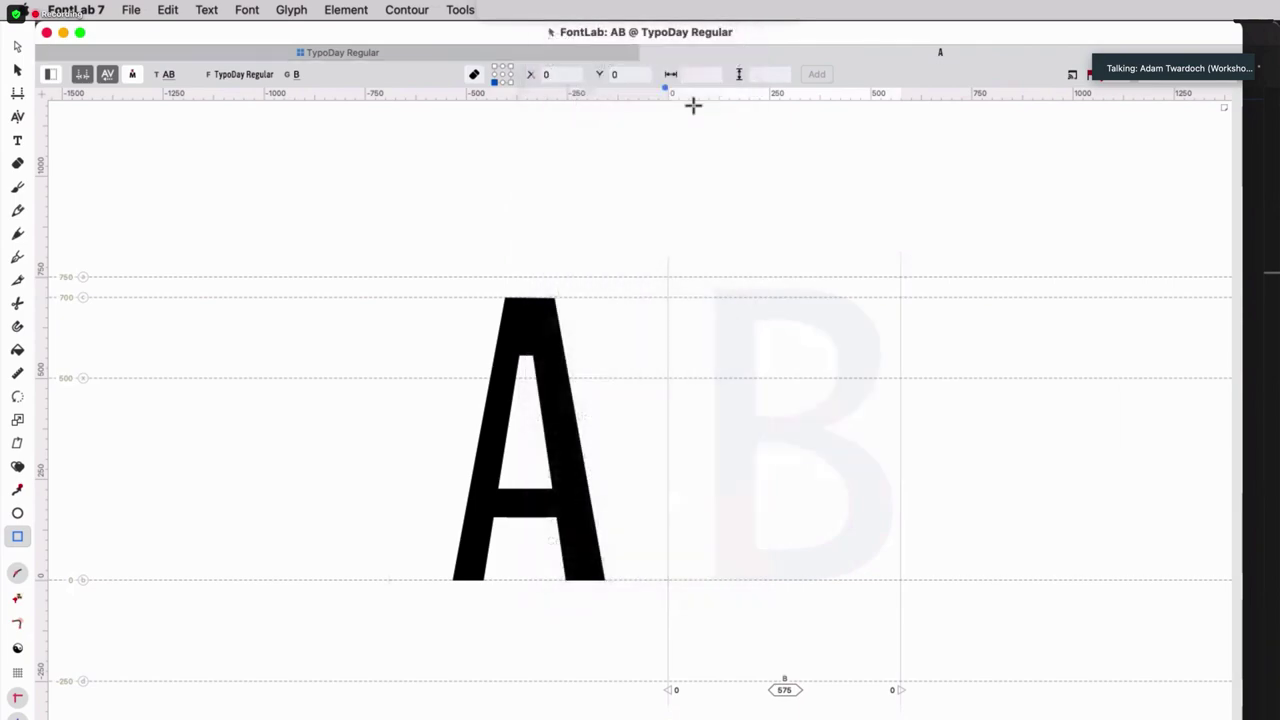
Turn on snapping to Font Dimensions and draw the B's stem rectangle about 110 units wide from the baseline to cap height.
click(600, 9)
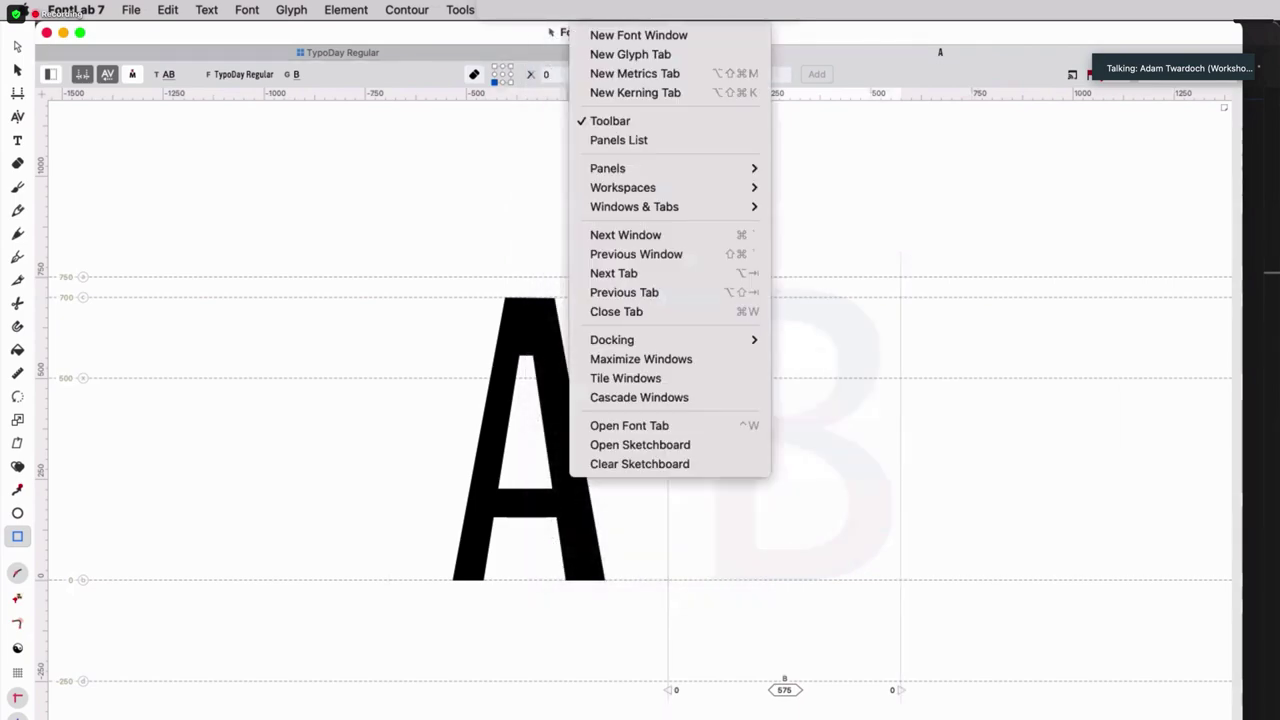
mouse_move(639, 172)
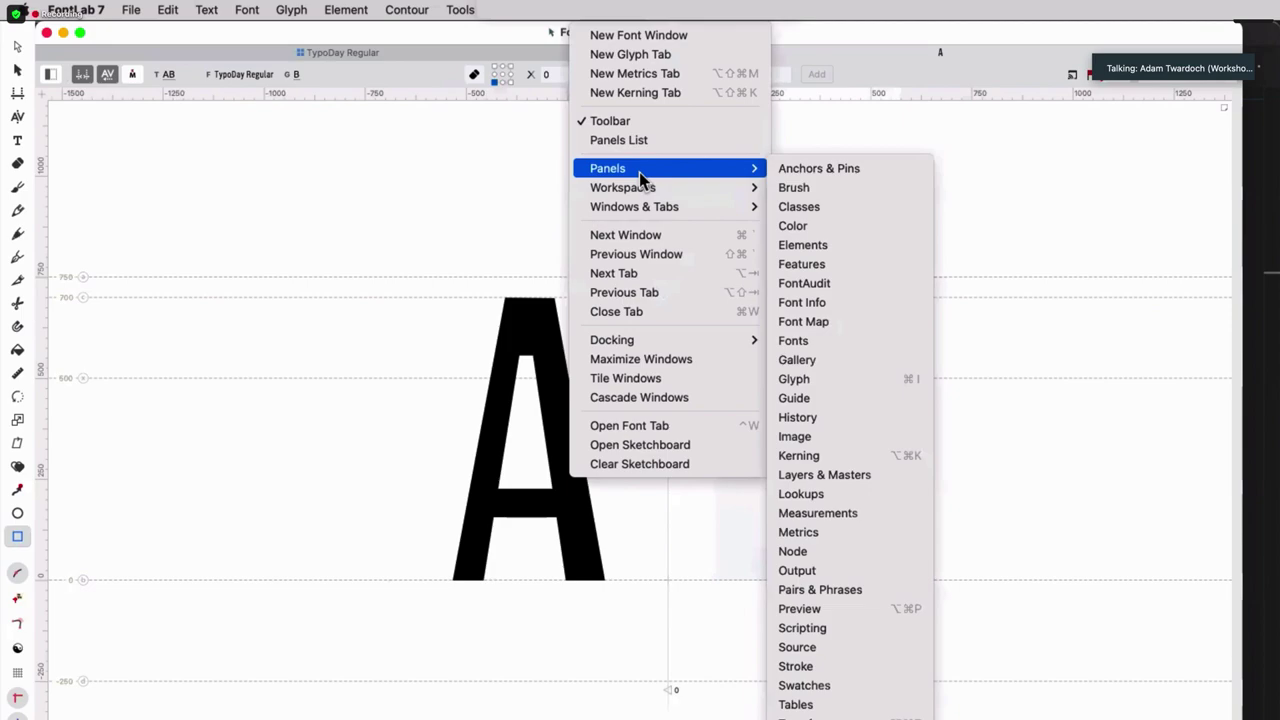
click(866, 600)
drag(940, 497, 1040, 114)
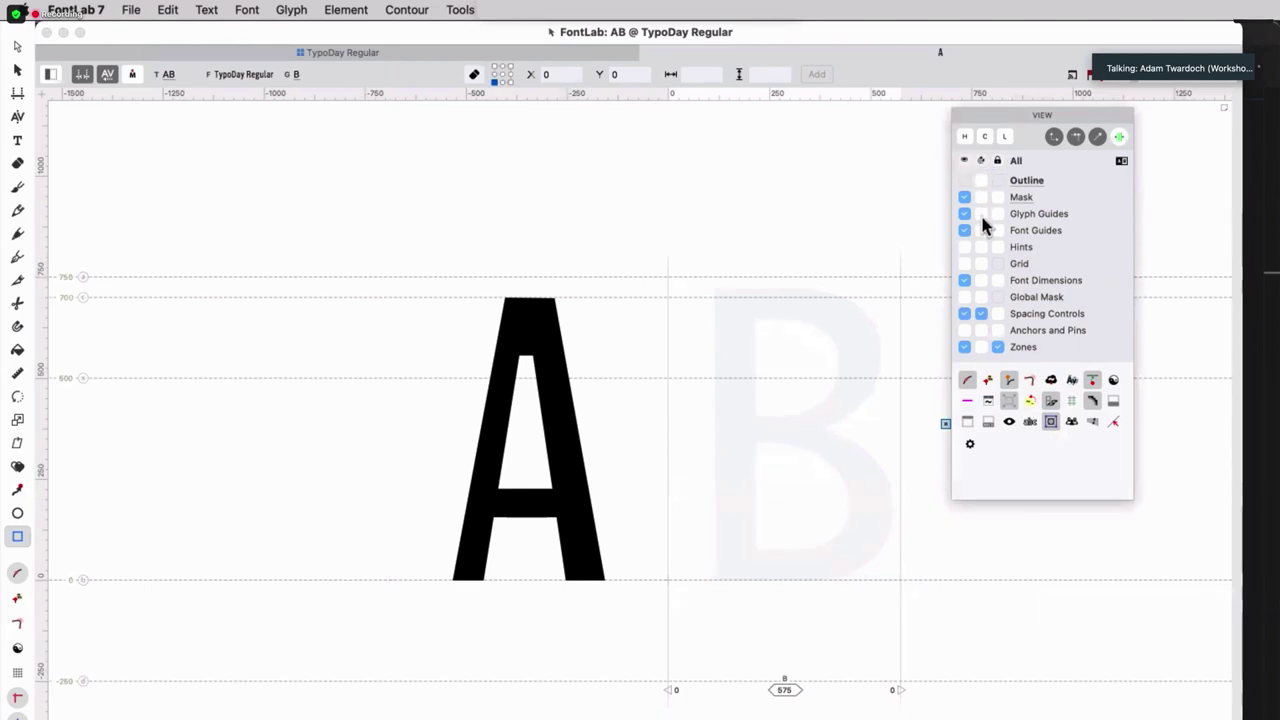
click(981, 281)
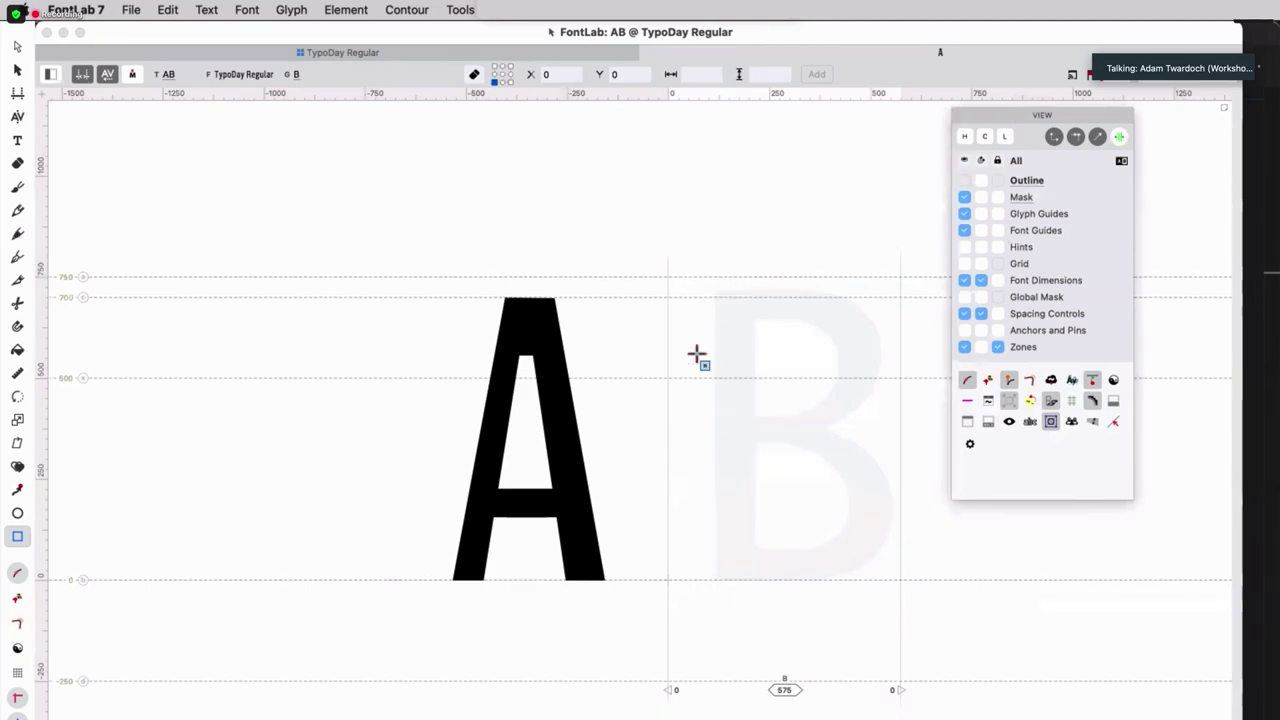
drag(713, 298, 758, 580)
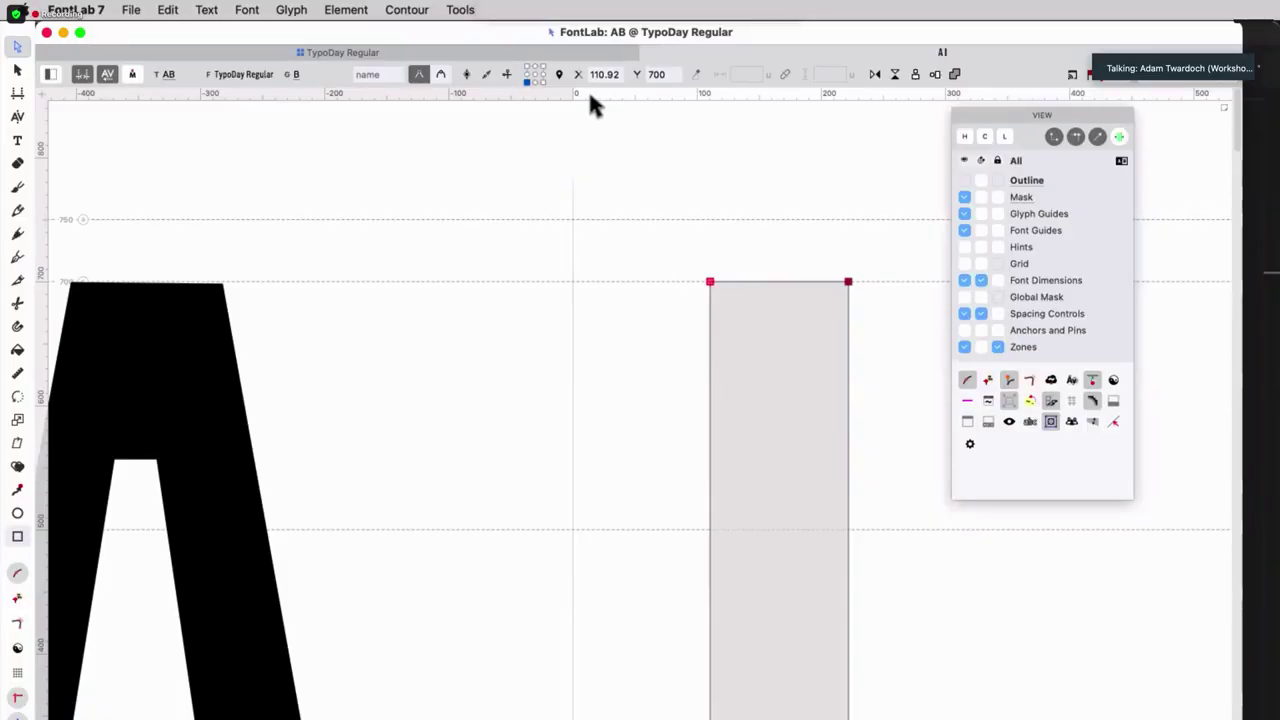
Hide the rulers in the glyph view and show them again.
click(550, 9)
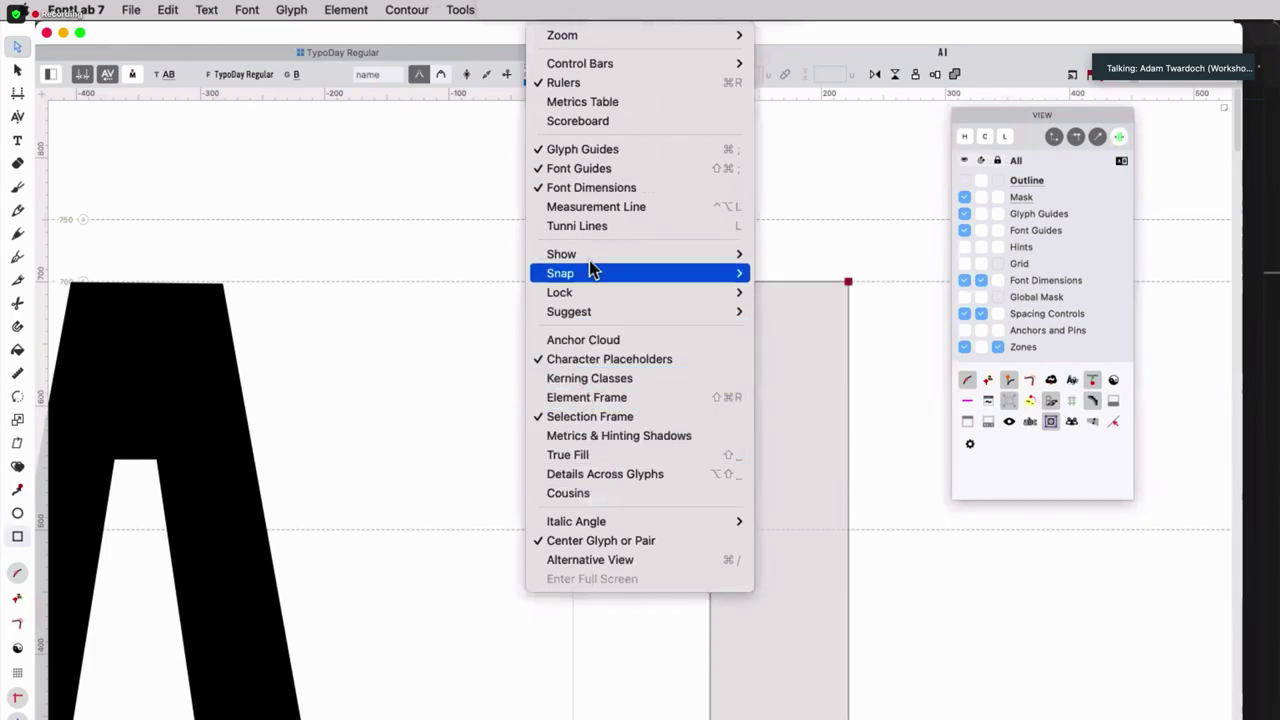
click(560, 84)
click(563, 10)
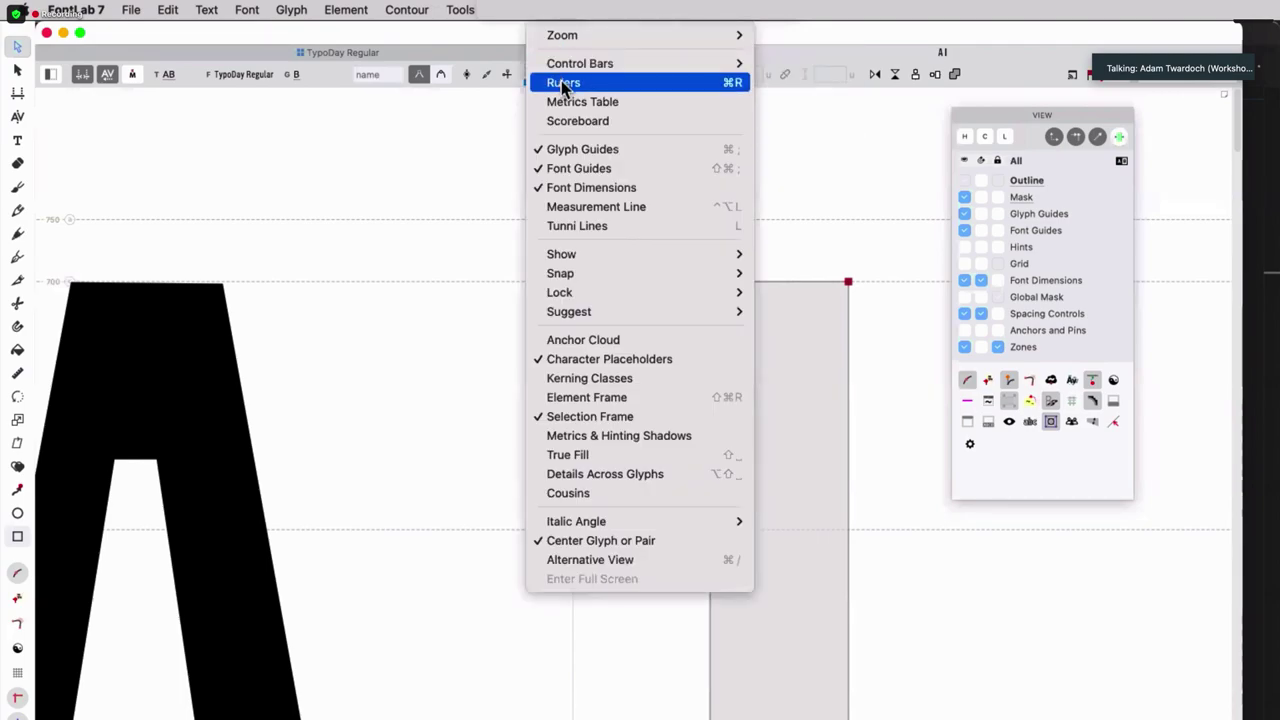
click(563, 87)
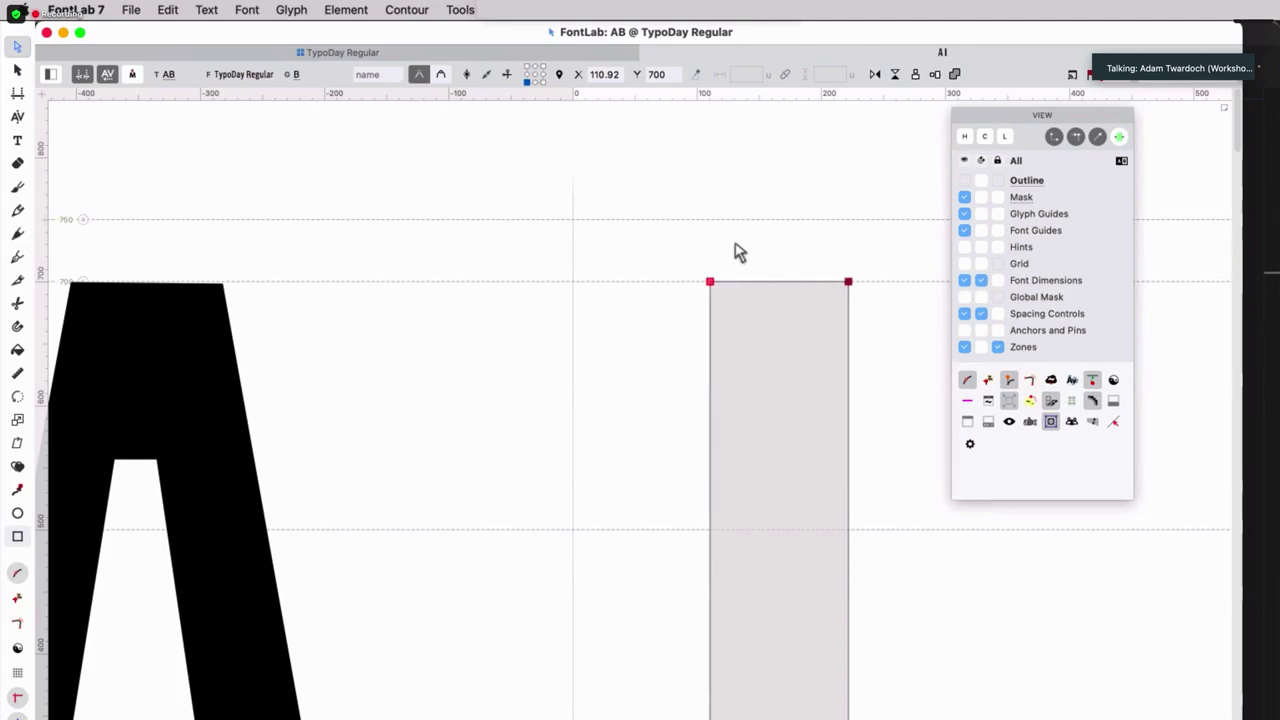
Examine the Family Dimensions in TypoDay's Font Info, including Units Per eM and Round coordinates, and close the dialog.
click(131, 10)
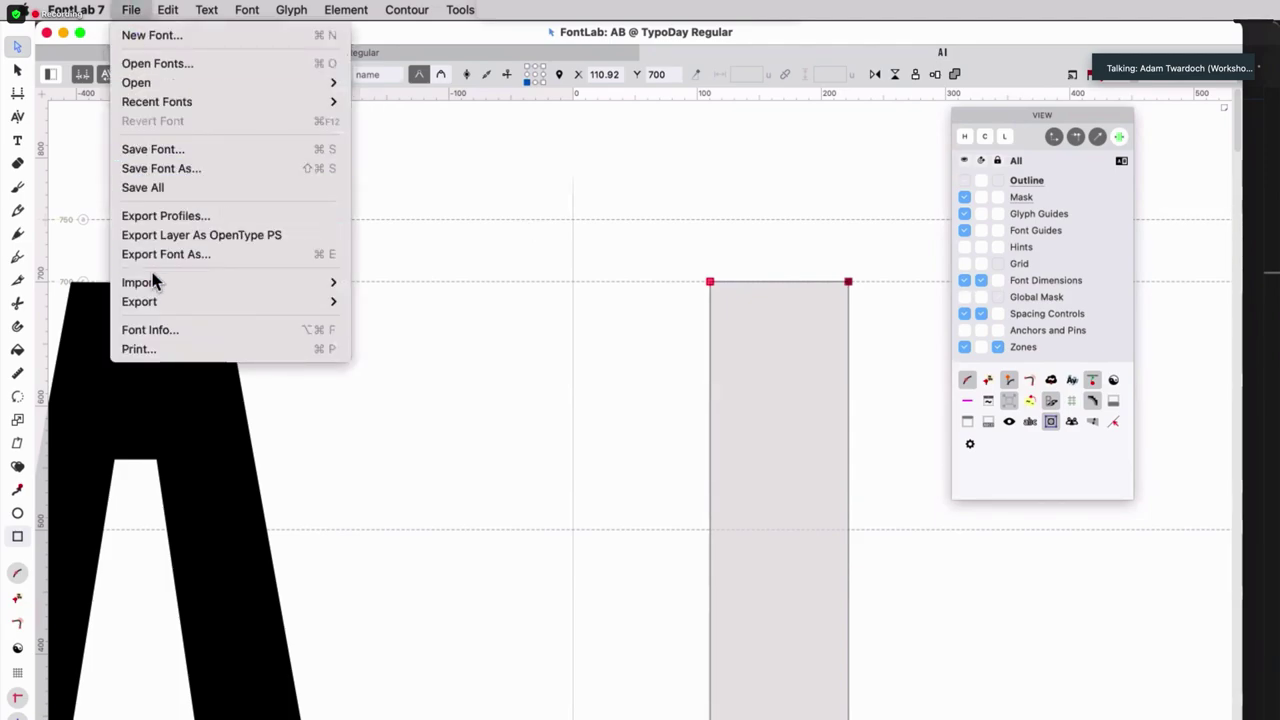
click(160, 330)
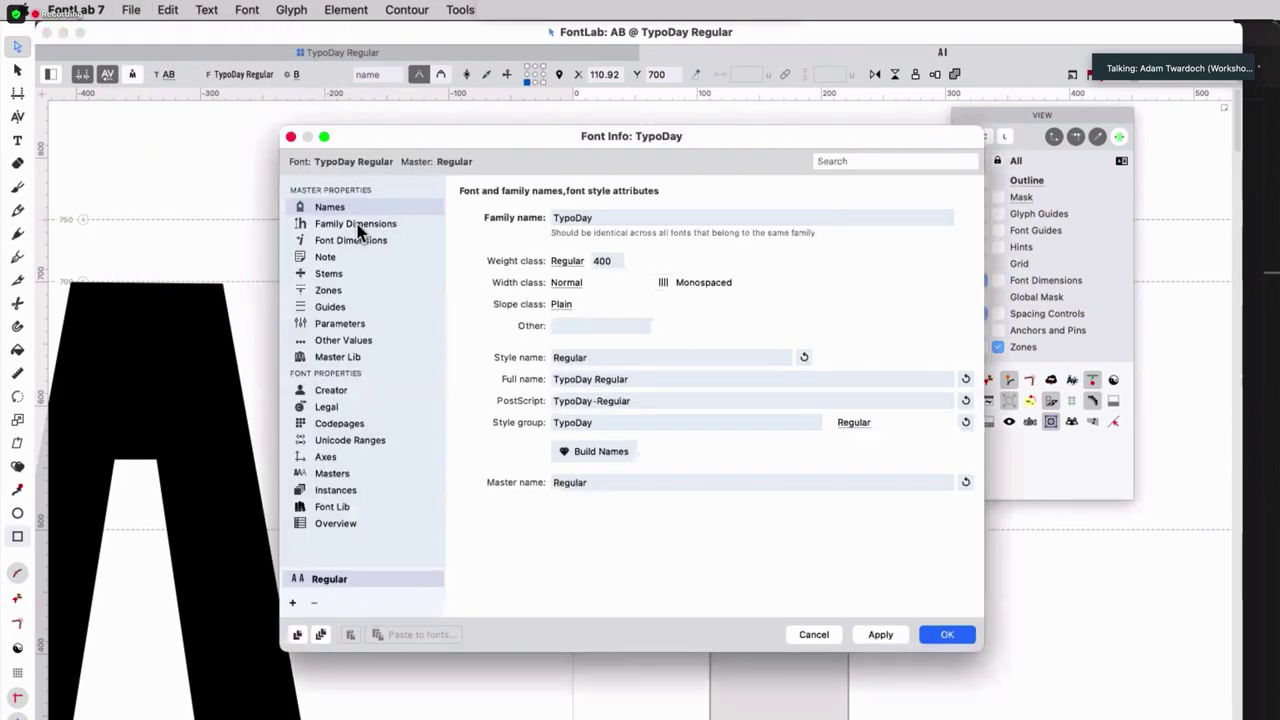
click(350, 226)
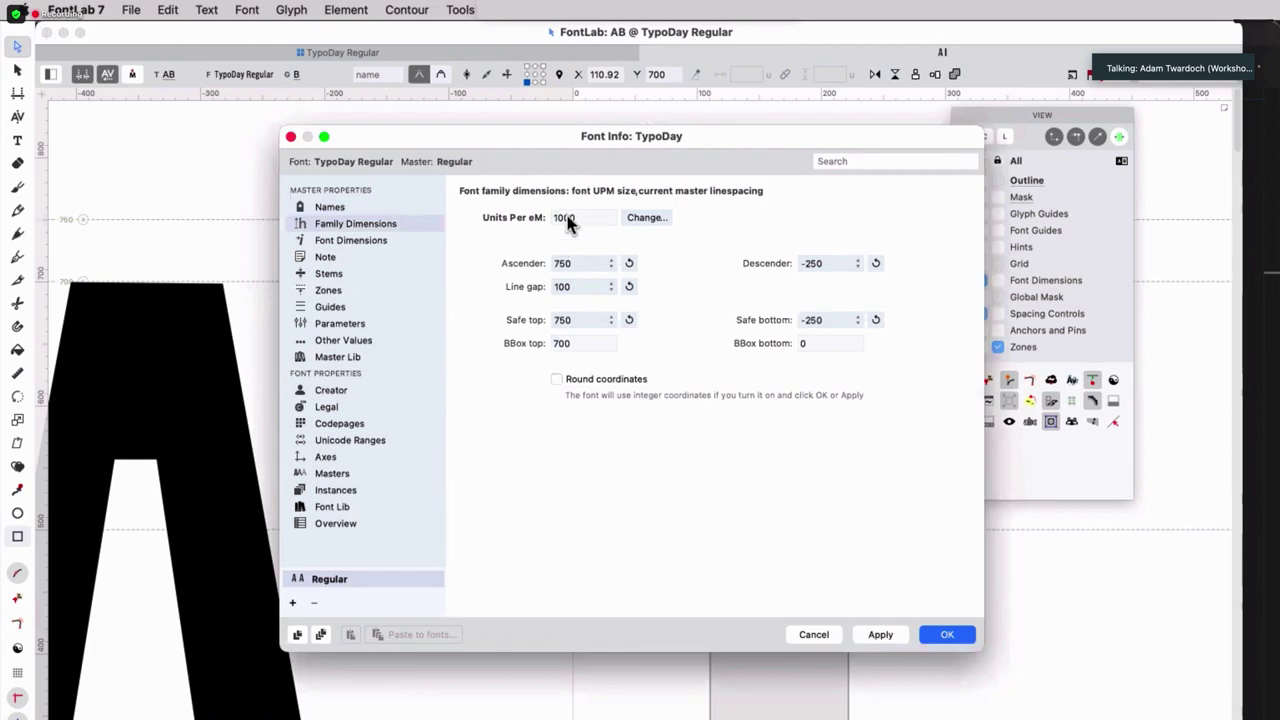
click(945, 656)
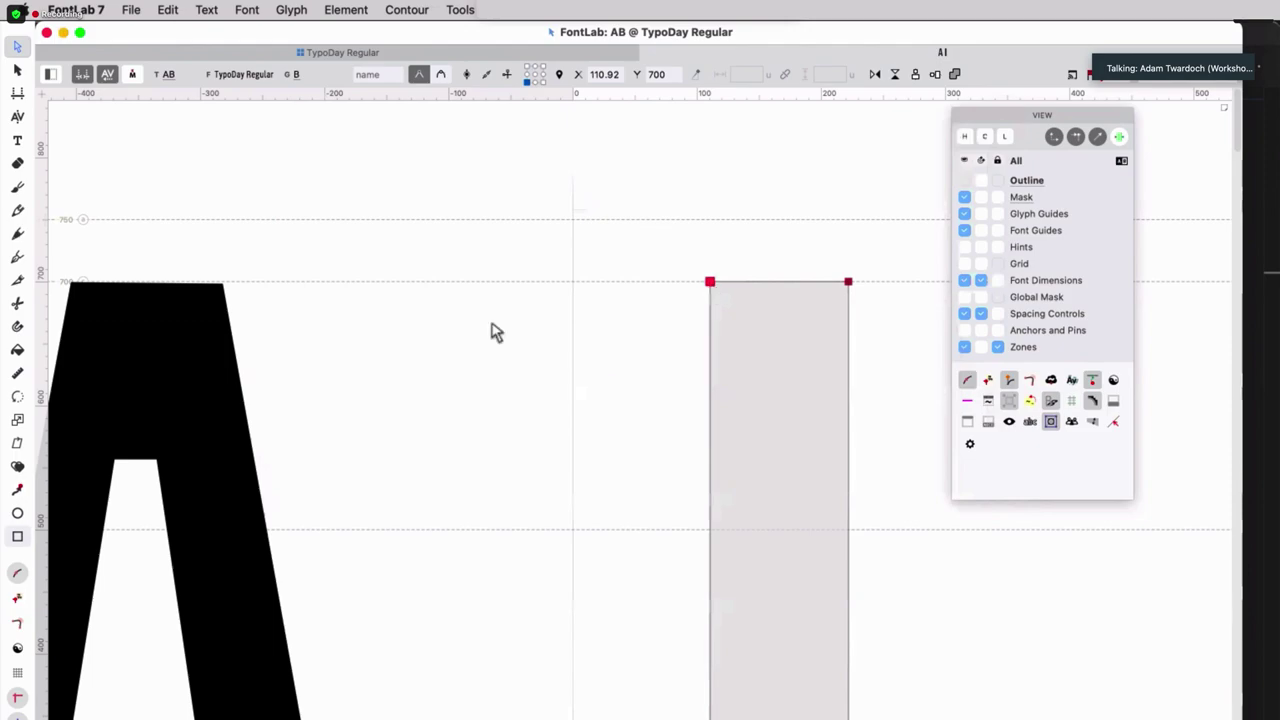
Display the node coordinates on the B's stem and fit the whole glyph in view.
click(24, 602)
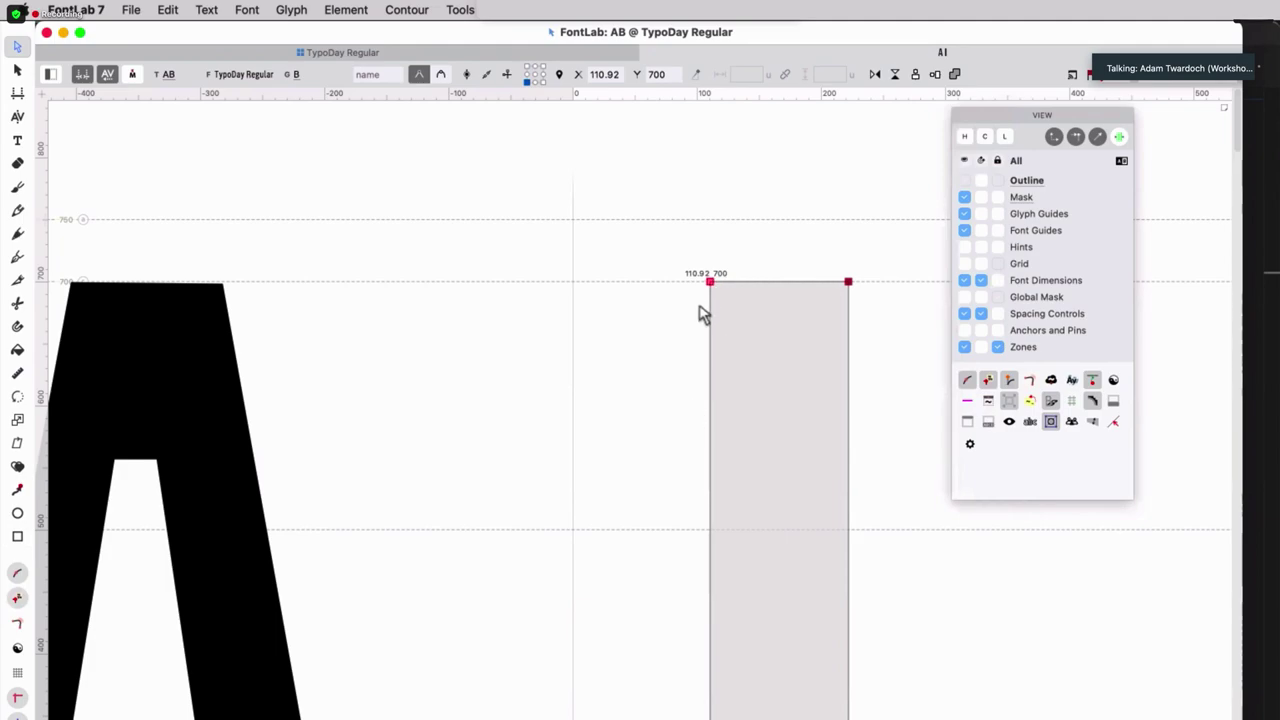
key(super+0)
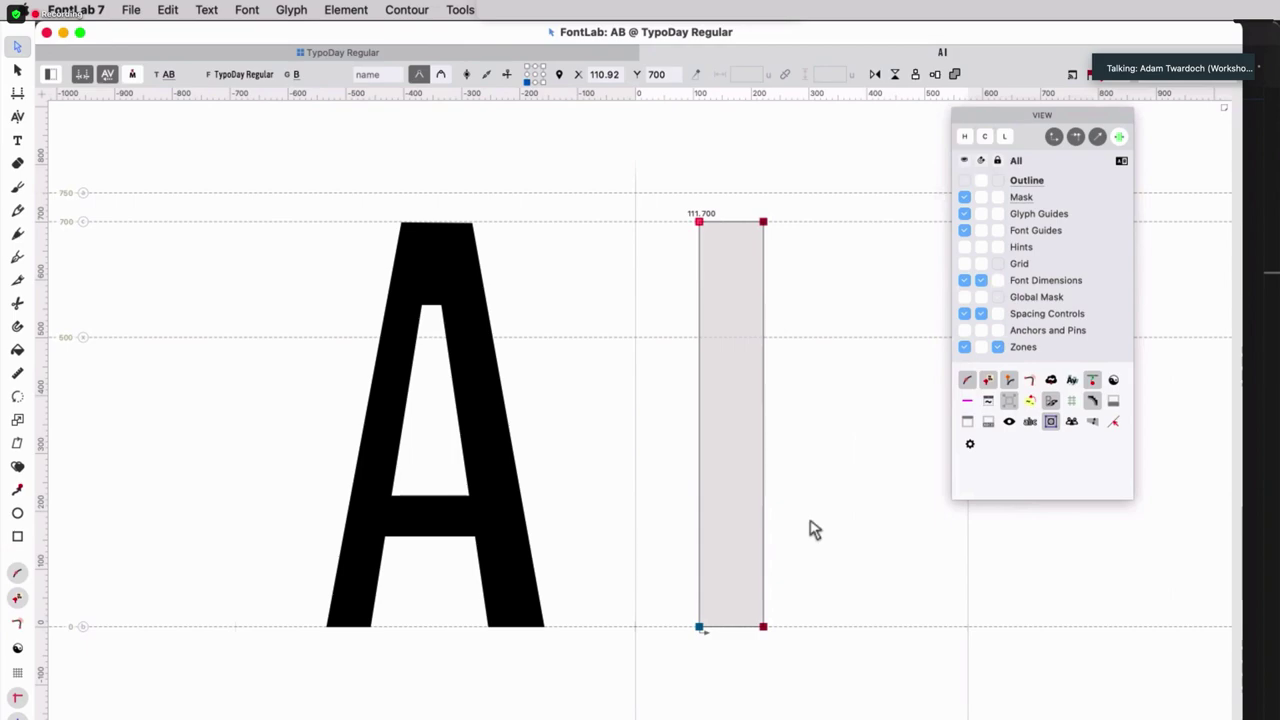
Review the Units Per eM setting in the Family Dimensions of TypoDay's Font Info and close the dialog.
click(131, 10)
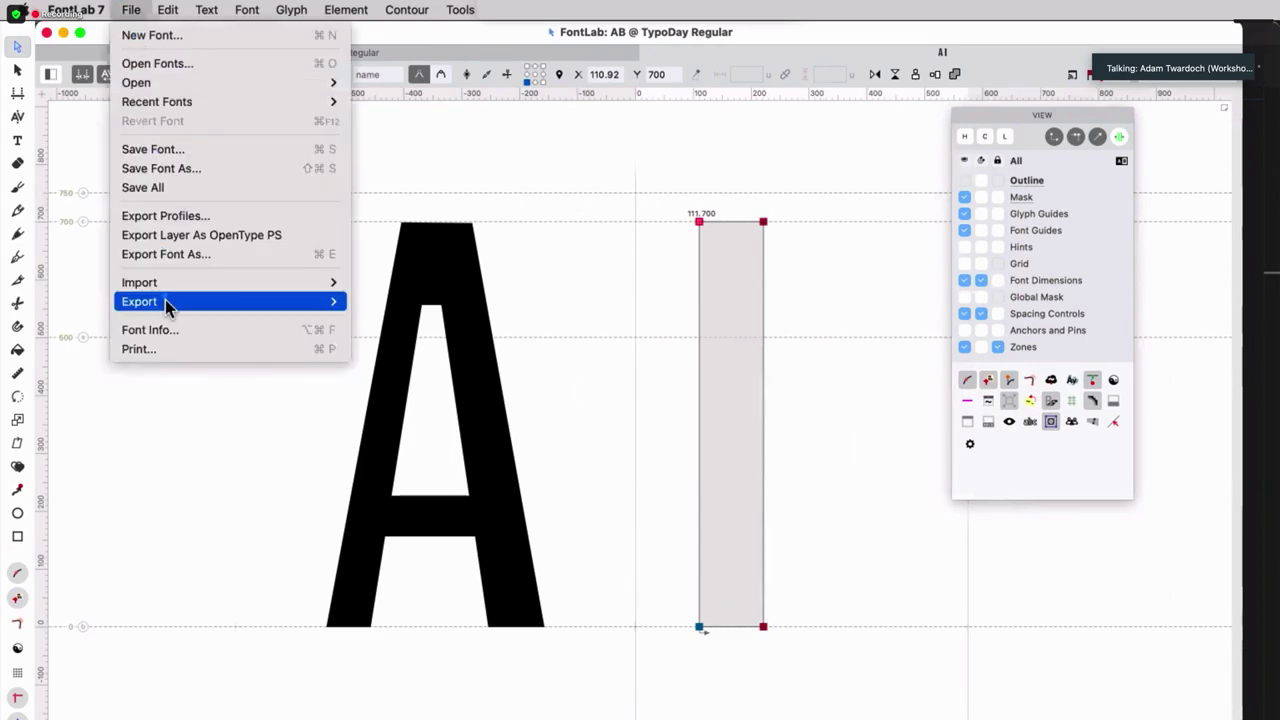
click(163, 330)
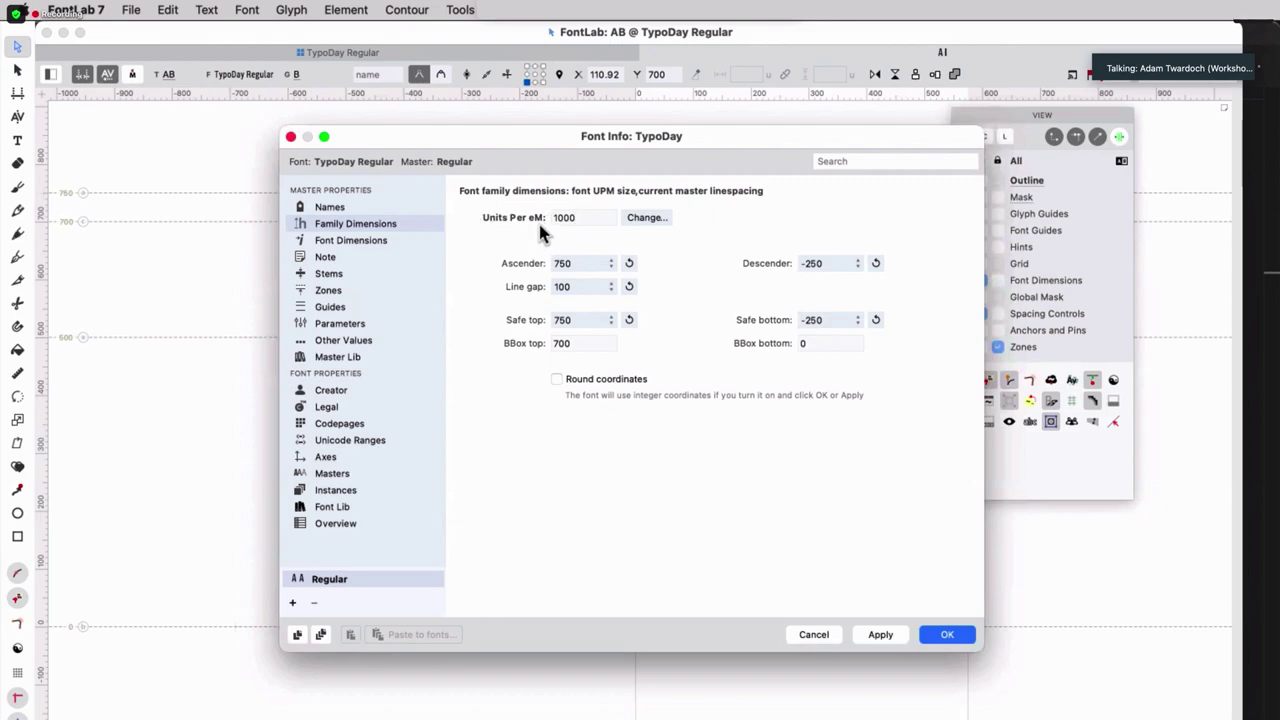
click(920, 632)
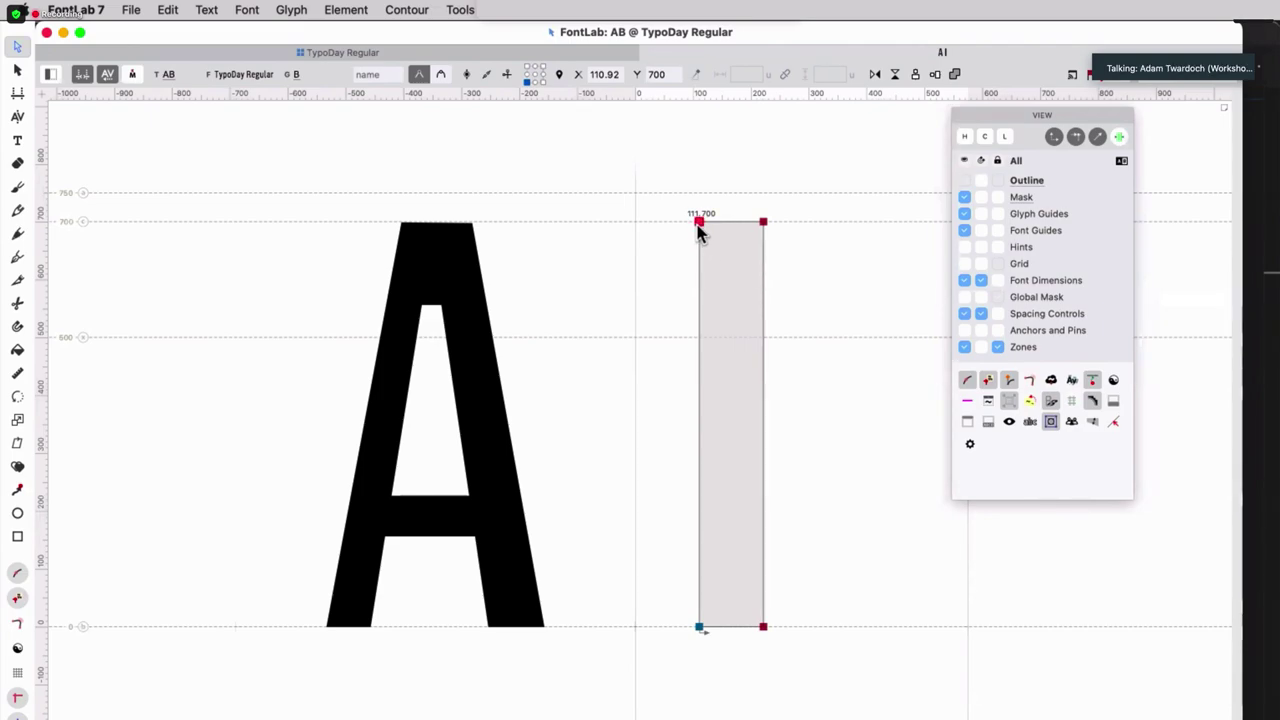
Move the upper-left node of the B's stem off the cap height to about X 86, Y 685.
scroll(698, 228, up, 5)
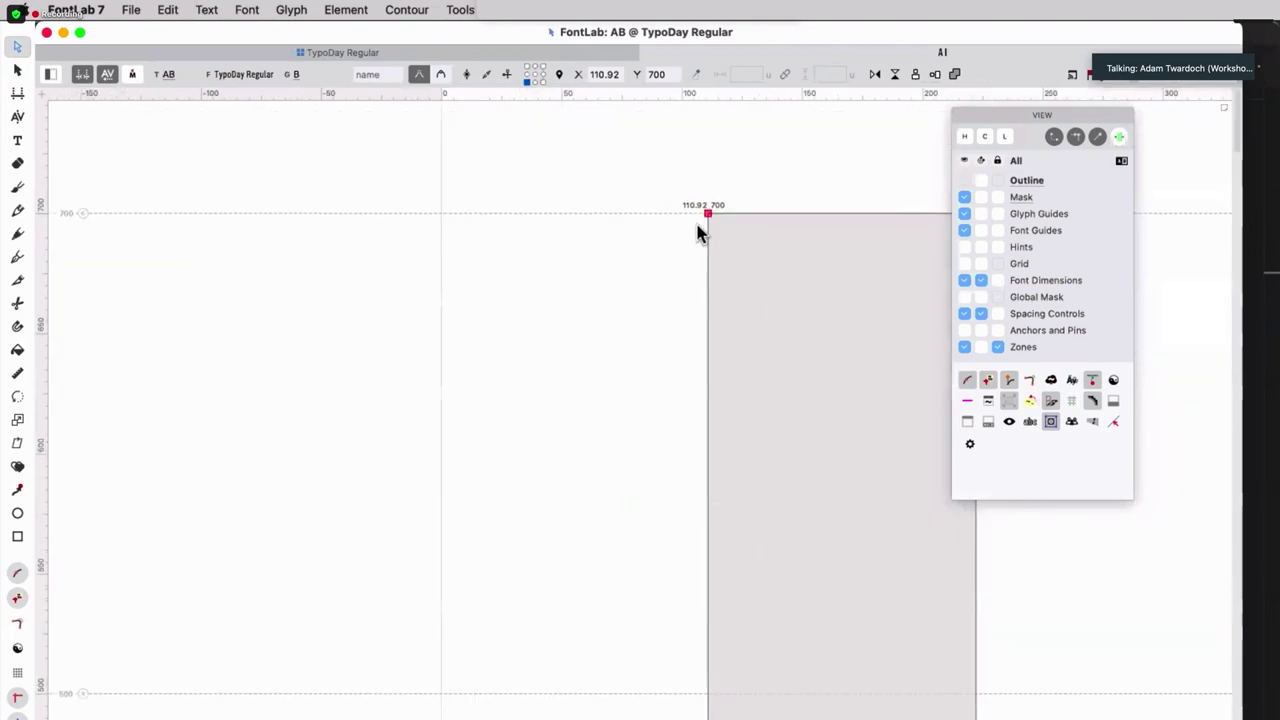
drag(706, 220, 693, 254)
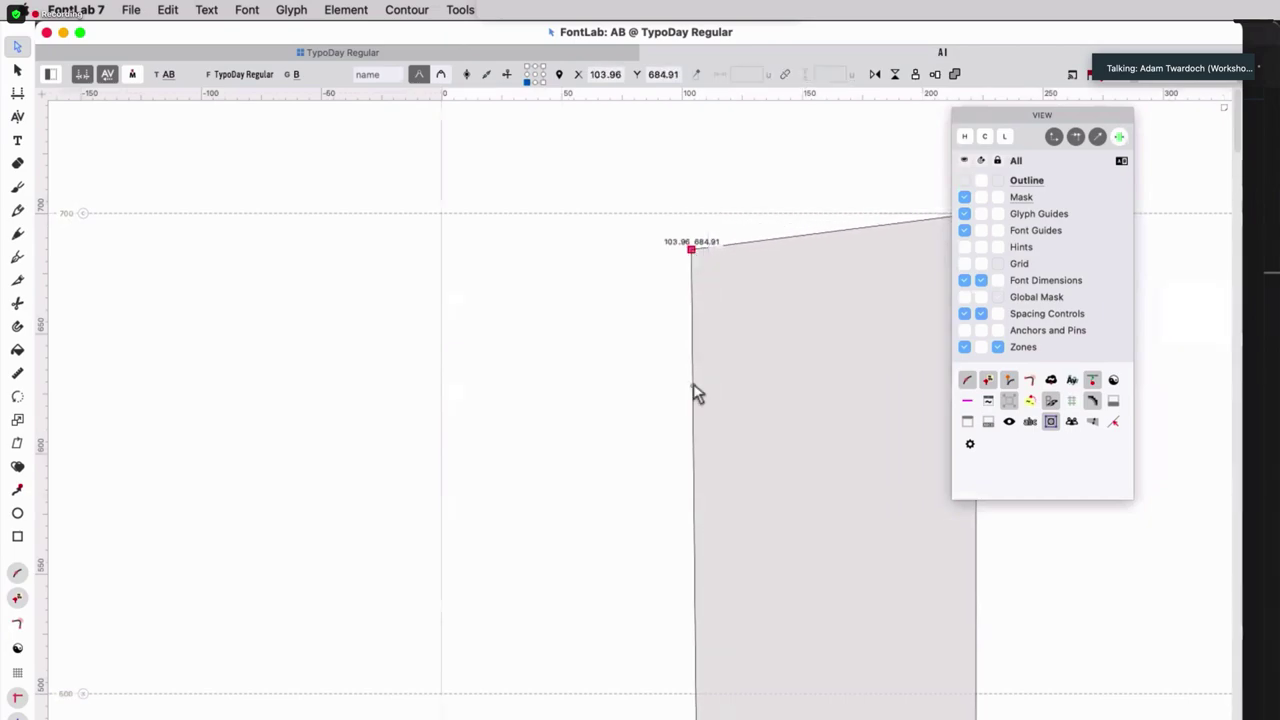
drag(691, 400, 677, 400)
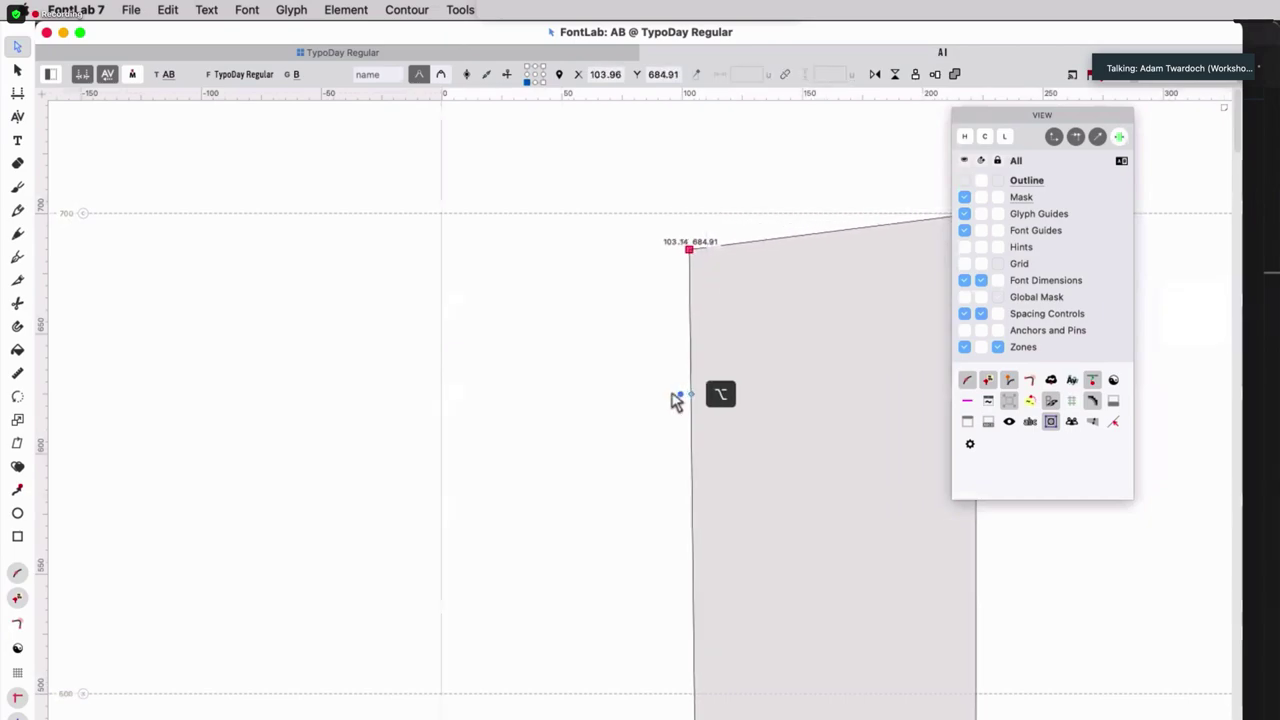
scroll(649, 258, up, 3)
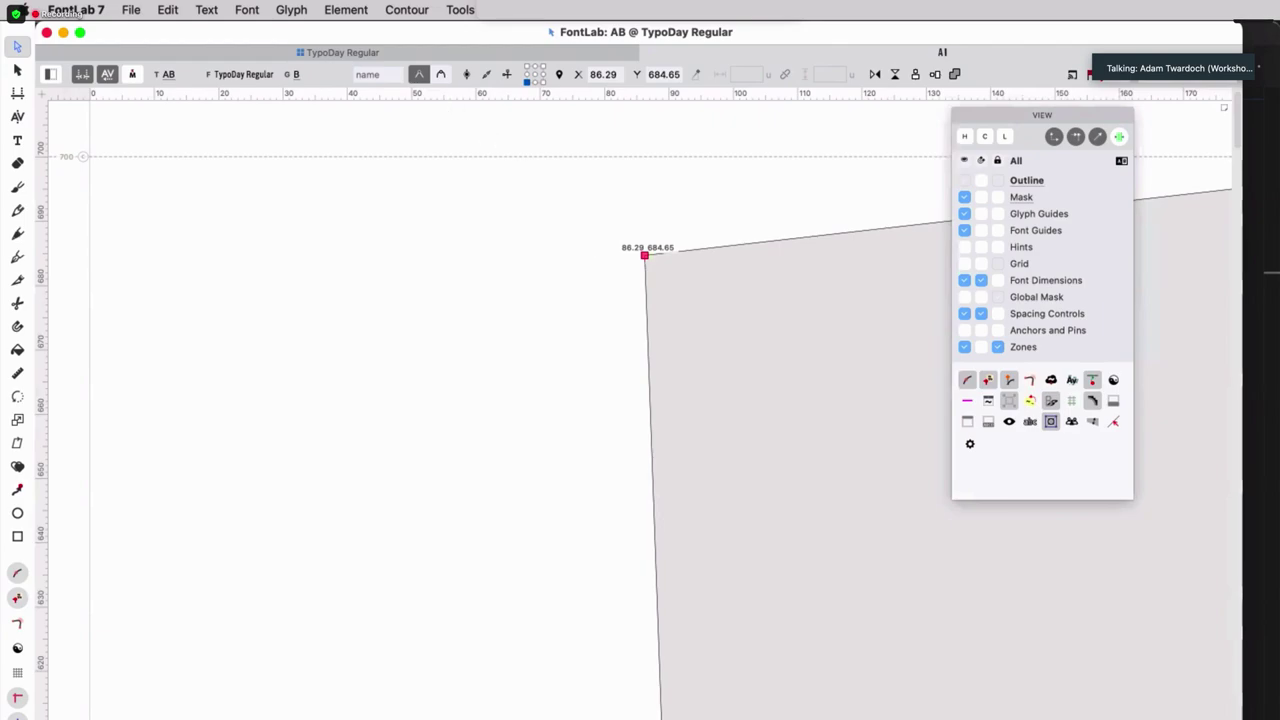
Round the B stem's node coordinates to whole units and move its upper-left node to X 84, Y 689.
click(406, 9)
click(606, 100)
drag(641, 252, 622, 220)
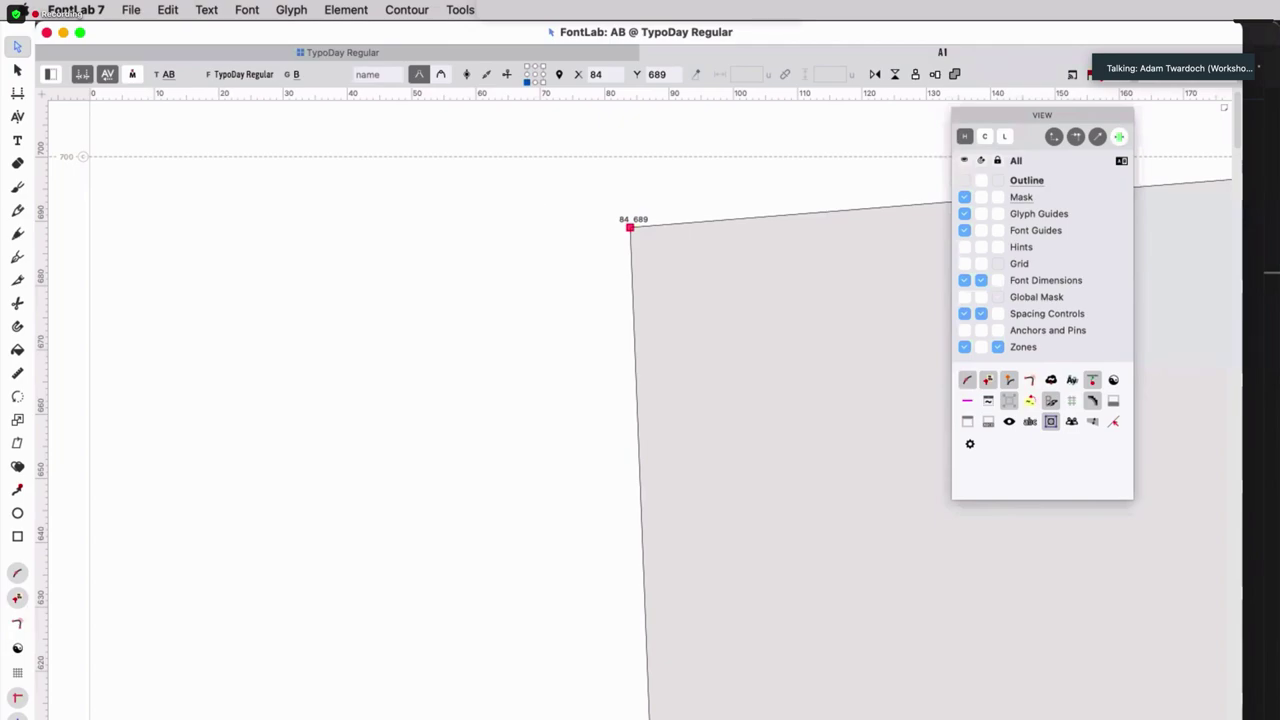
Enable Round coordinates in the Family Dimensions of Font Info and round the font's existing fractional coordinates.
click(131, 10)
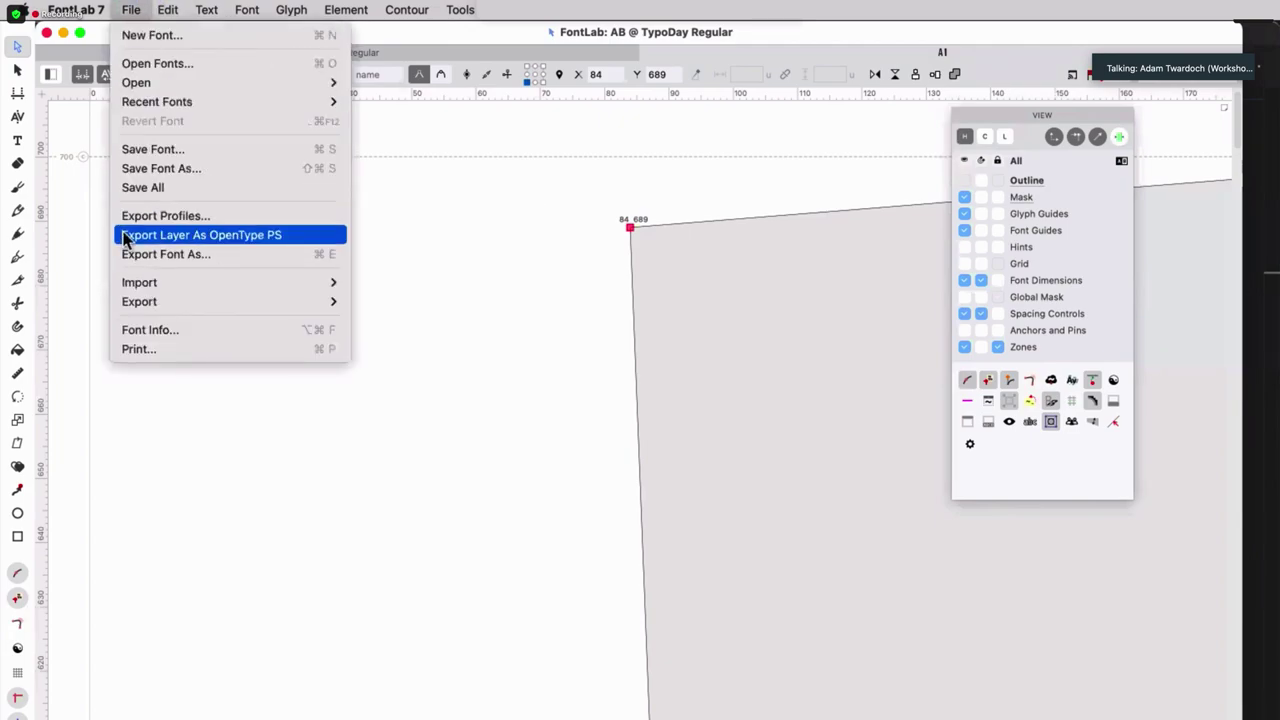
click(226, 333)
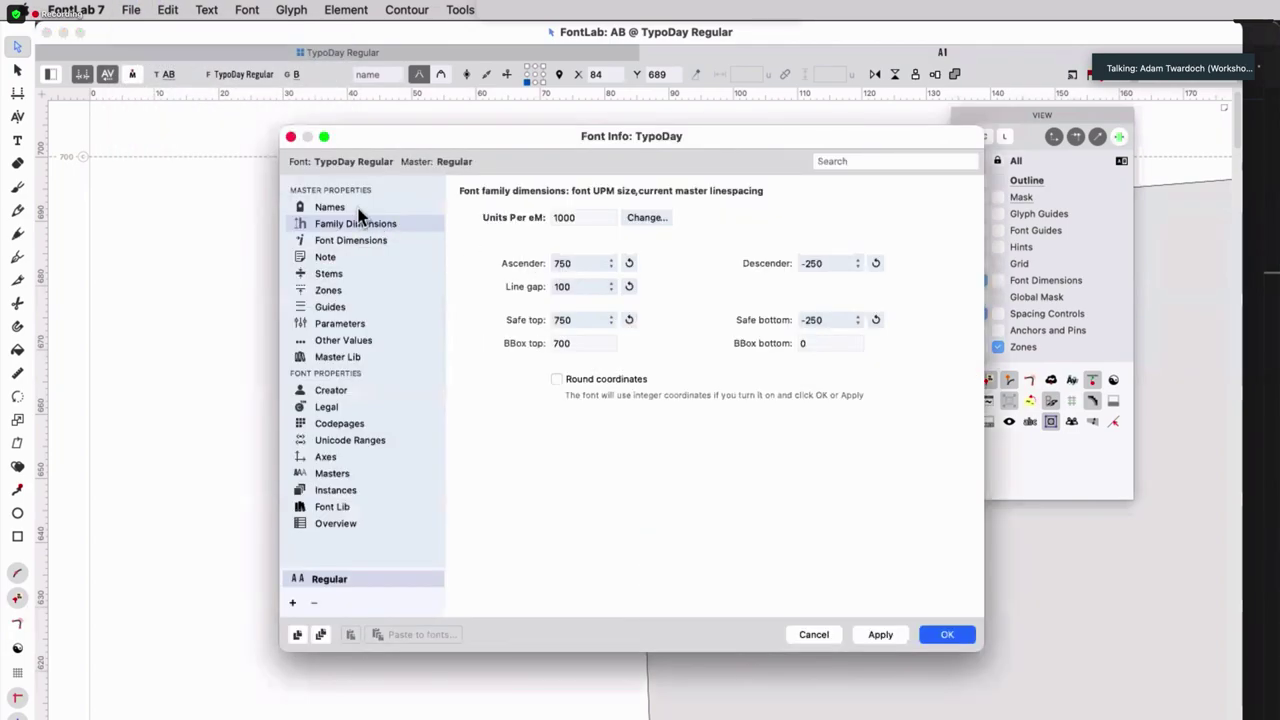
click(557, 380)
click(945, 632)
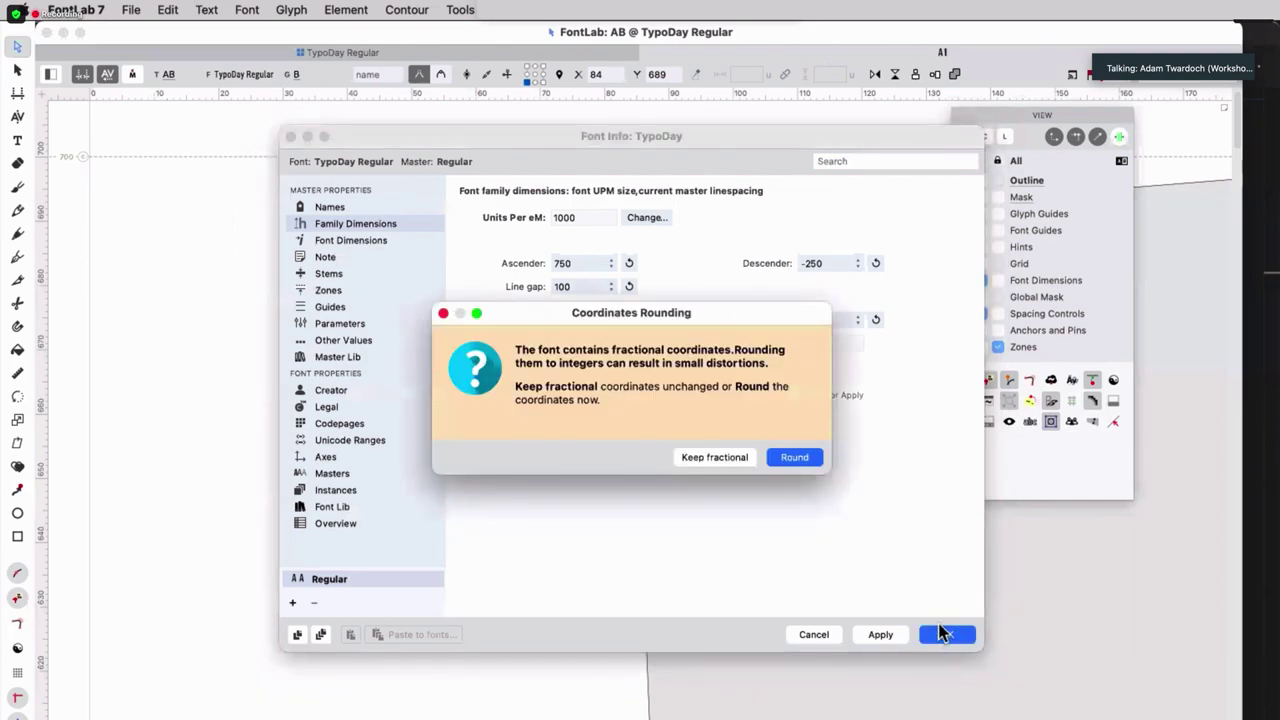
click(796, 460)
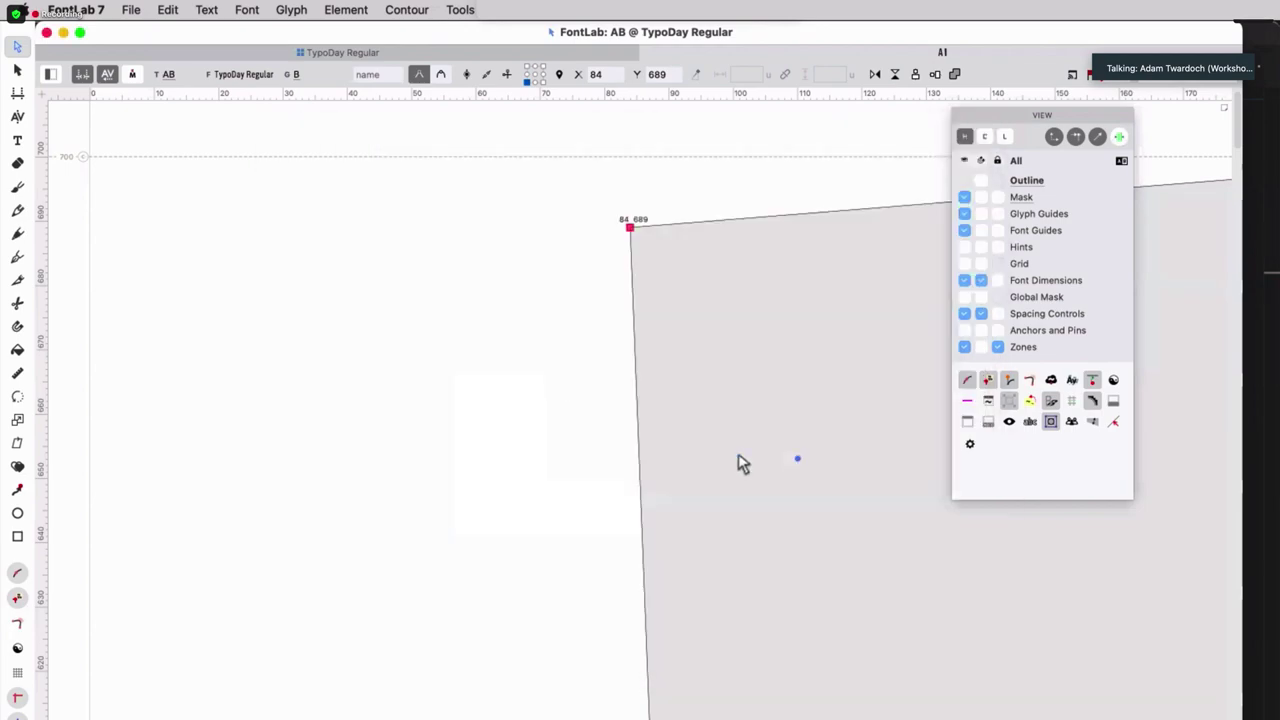
Move the B stem's upper-left node to X 75, Y 687, and clear the drawings of both A and B.
drag(631, 230, 573, 250)
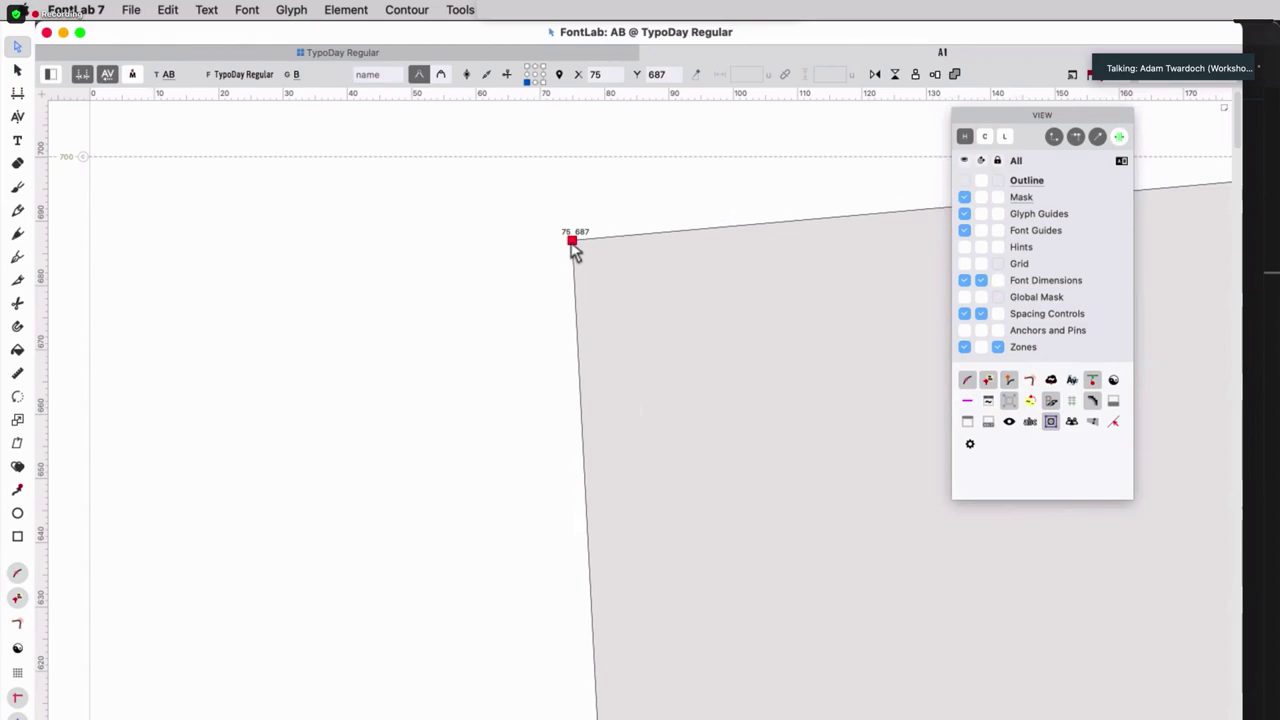
scroll(573, 250, down, 10)
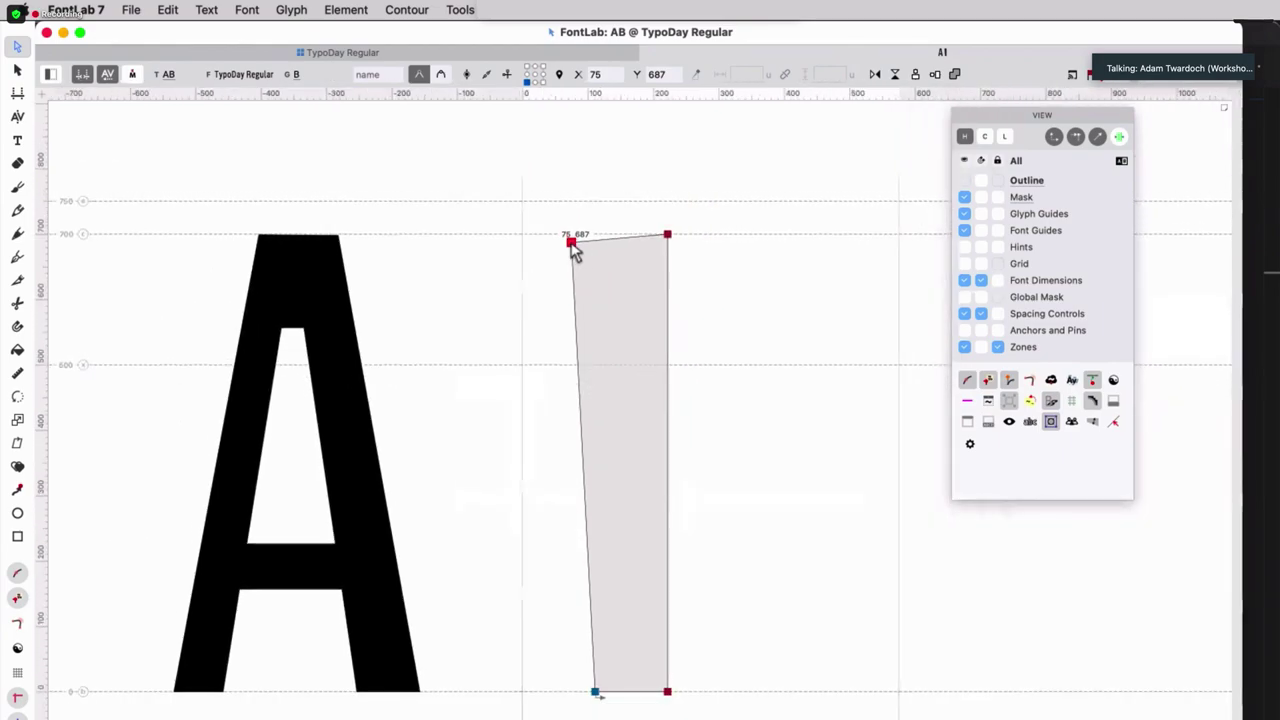
scroll(573, 251, down, 2)
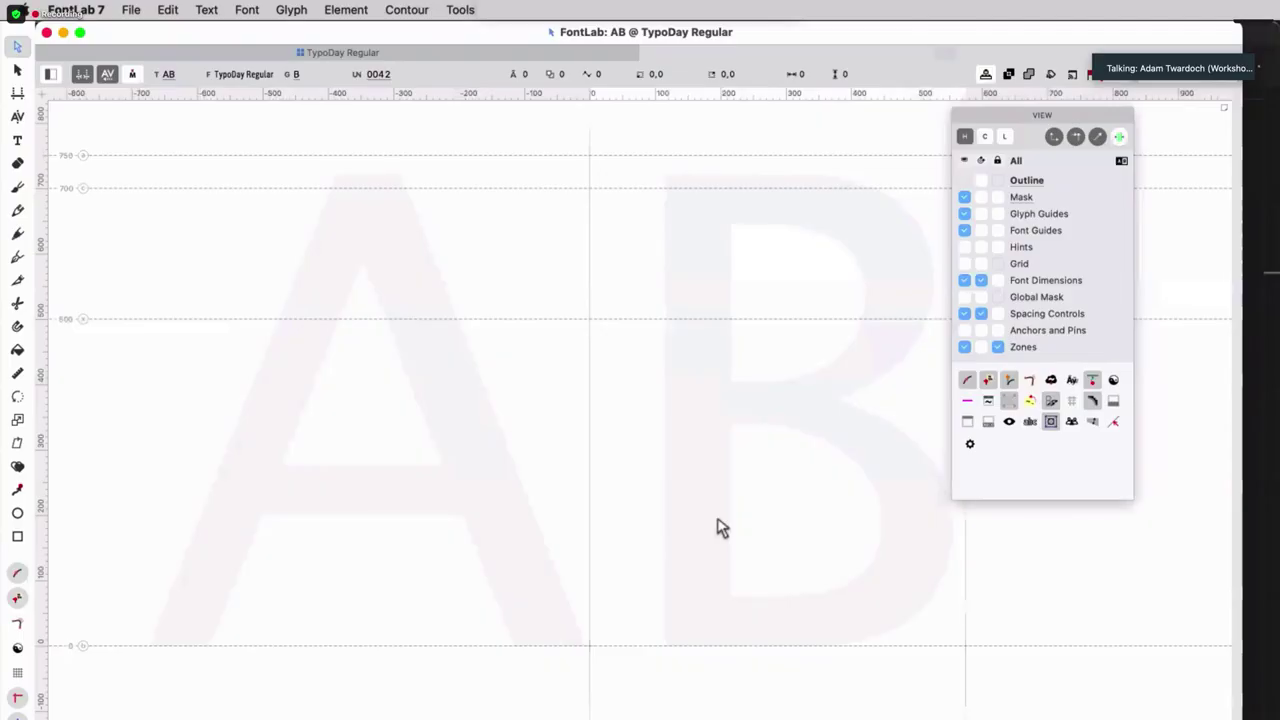
Open the empty glyph H for editing from the TypoDay font overview.
click(395, 56)
click(1020, 145)
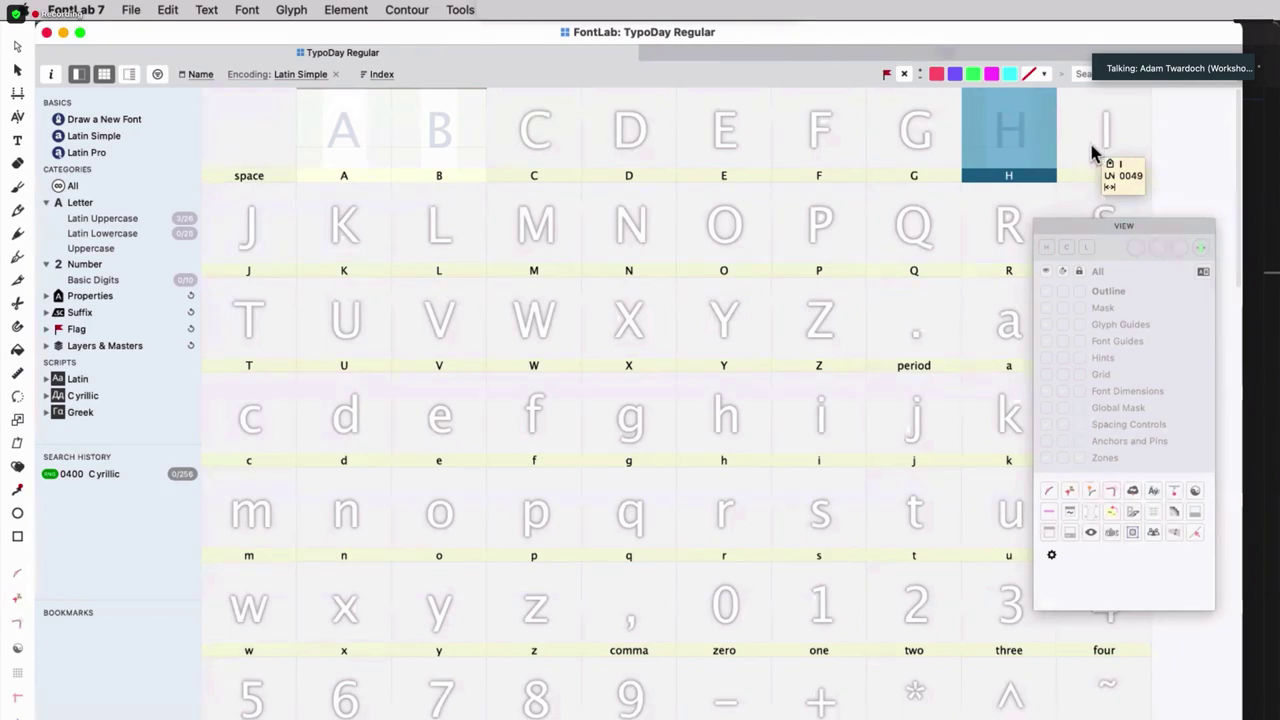
double_click(1032, 139)
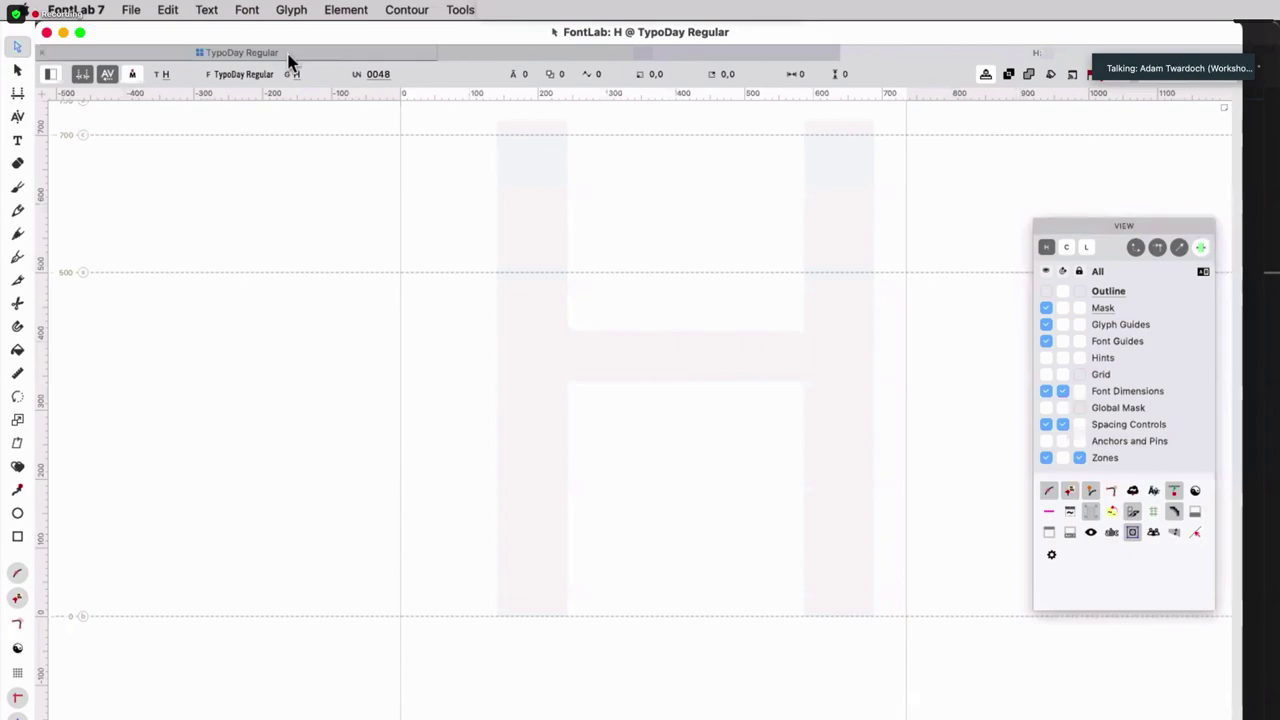
Switch the font overview's encoding to Drawing and close the floating View panel.
click(209, 51)
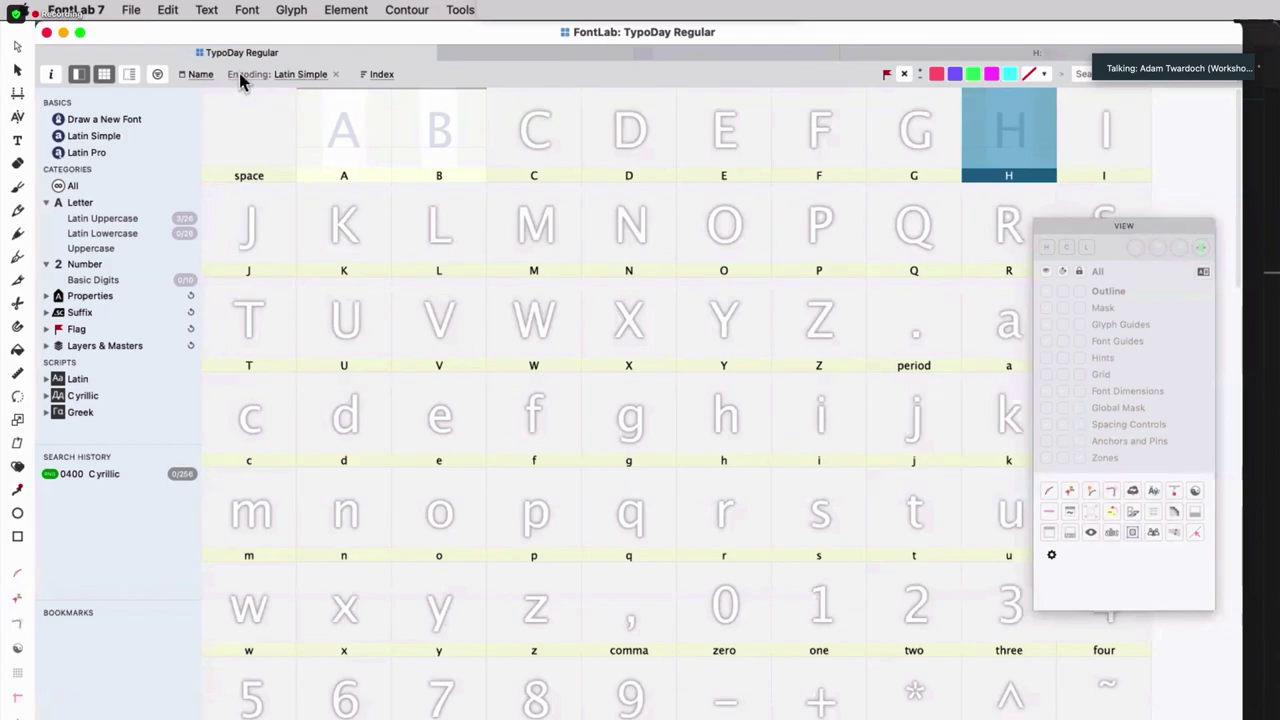
click(297, 76)
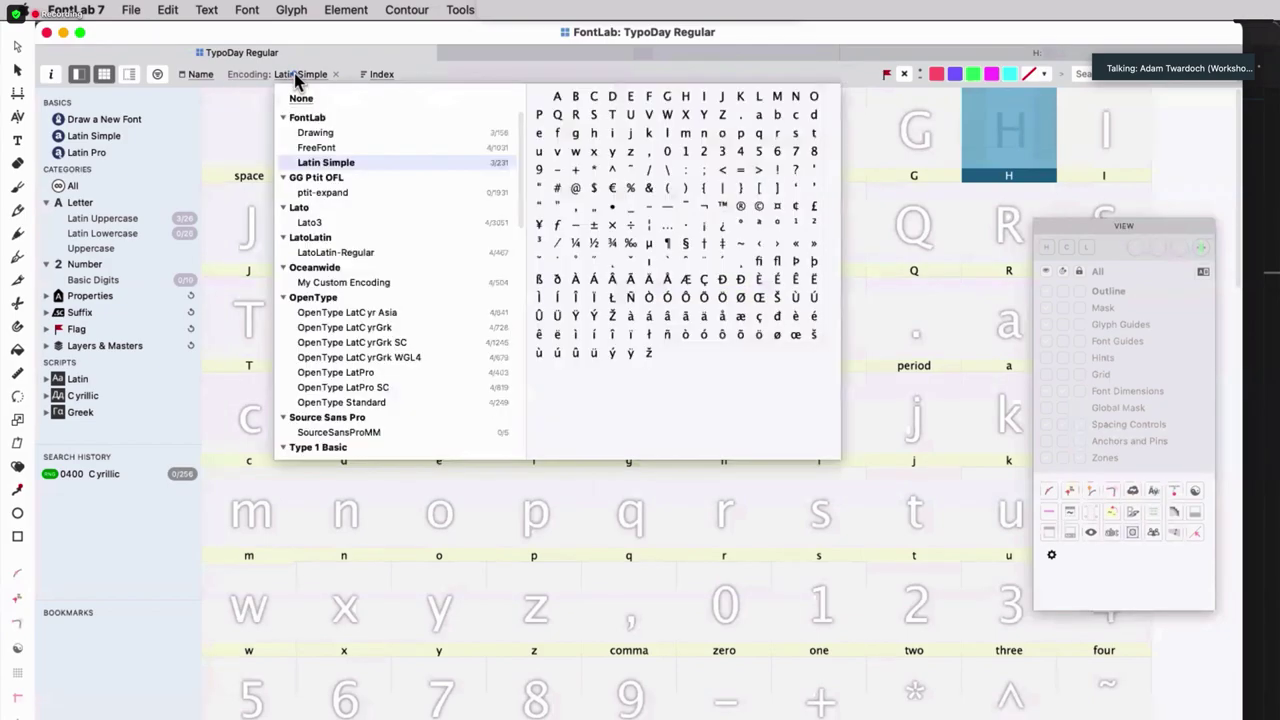
click(309, 137)
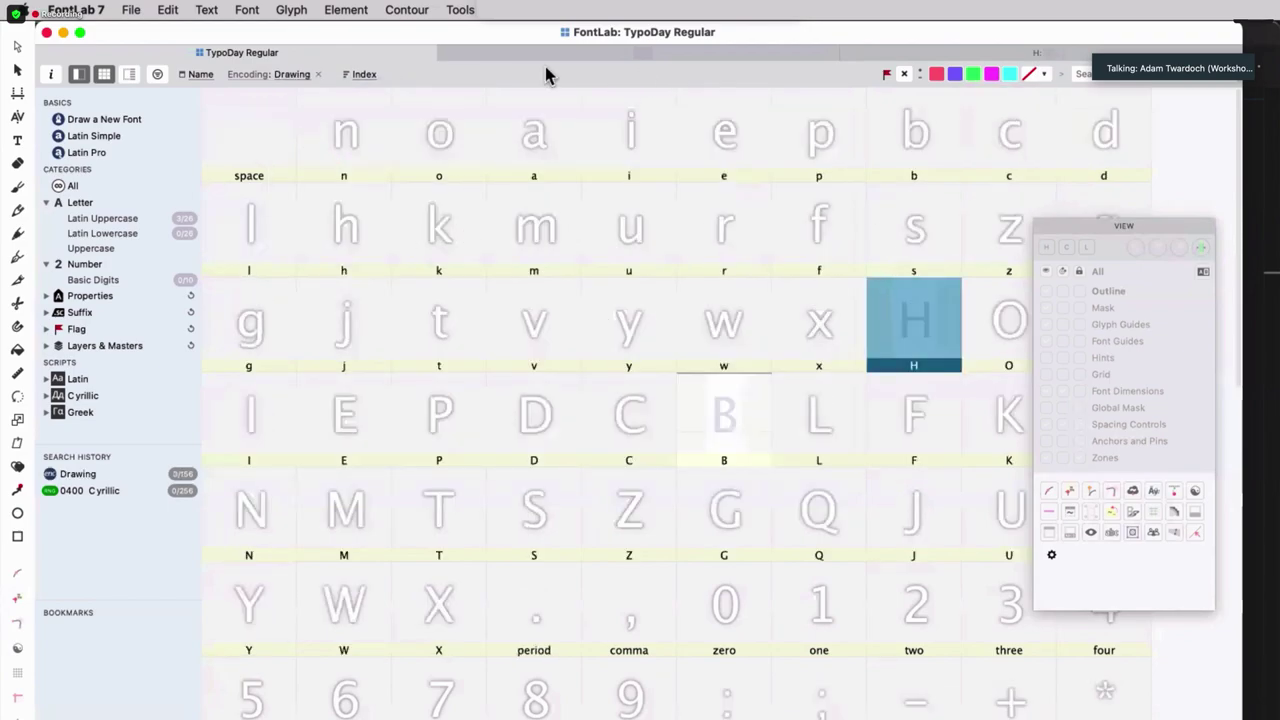
click(1042, 225)
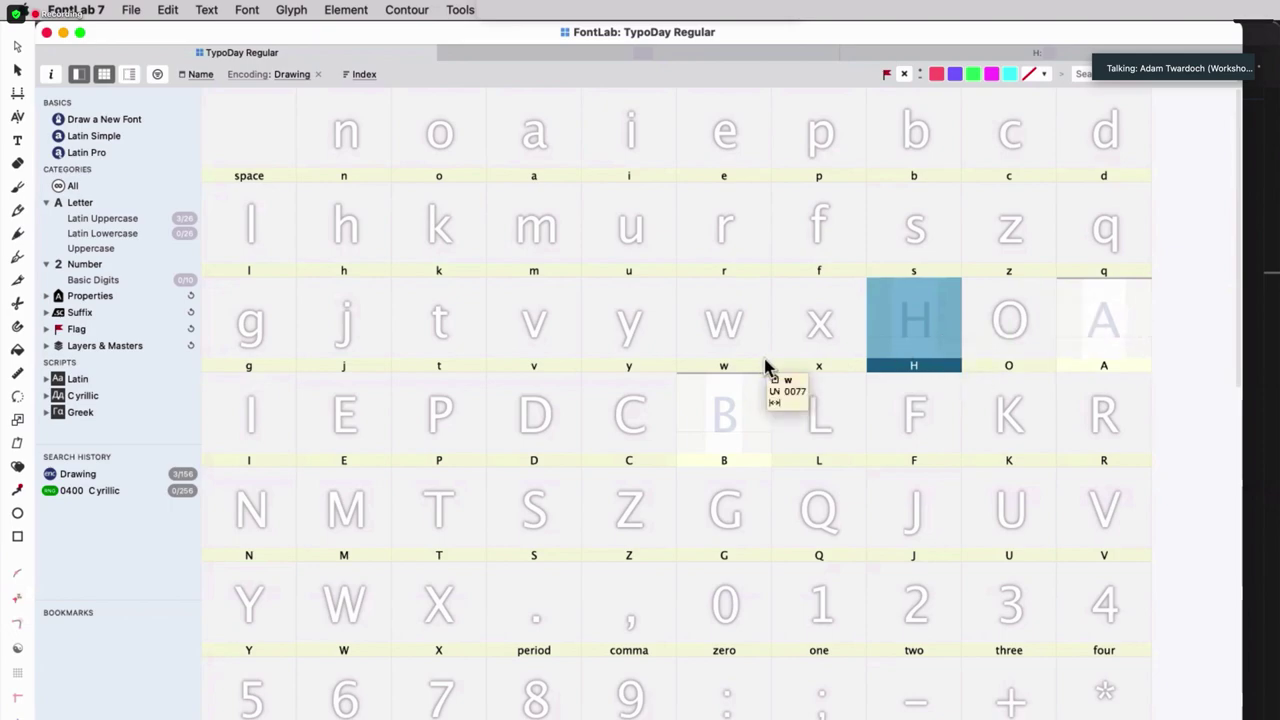
Open the H and draw its left stem as a rectangle about 120 units wide from the baseline to cap height 700.
double_click(908, 321)
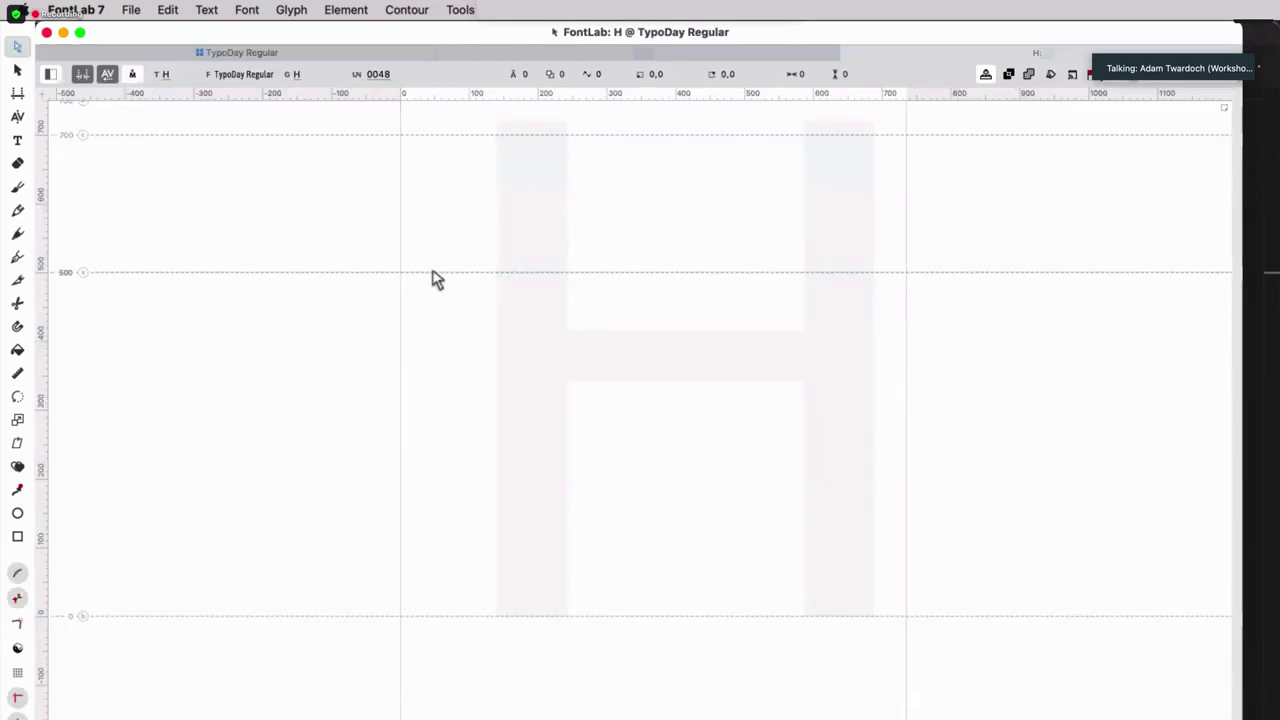
click(17, 536)
drag(480, 134, 562, 619)
drag(564, 619, 563, 617)
Turn on Quick Measurement in the H's glyph view and review the Glyph Window preferences.
right_click(483, 620)
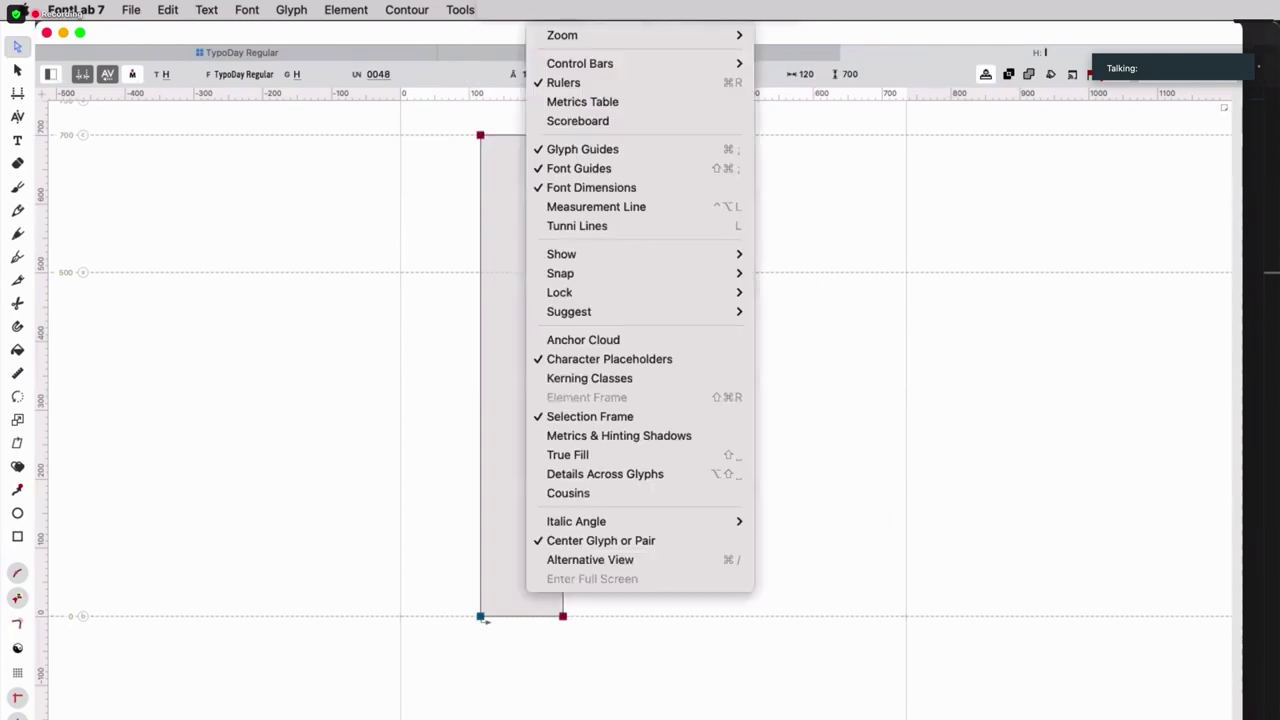
mouse_move(678, 253)
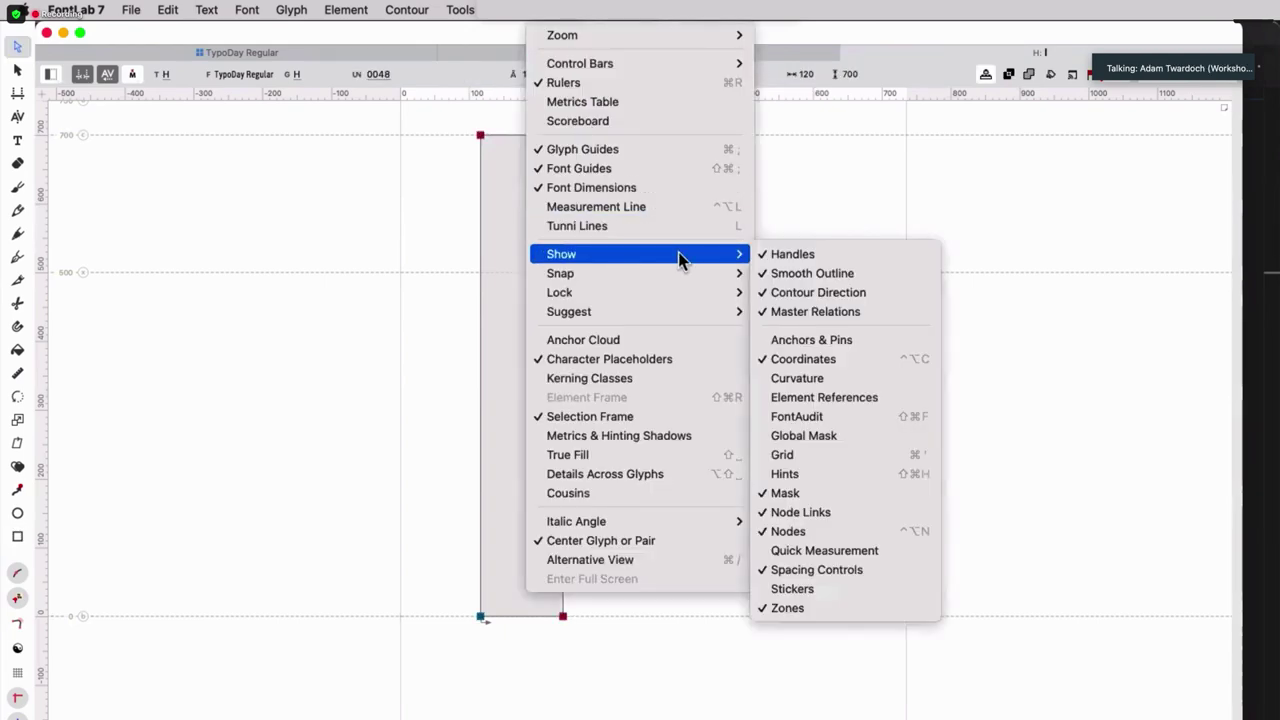
click(815, 552)
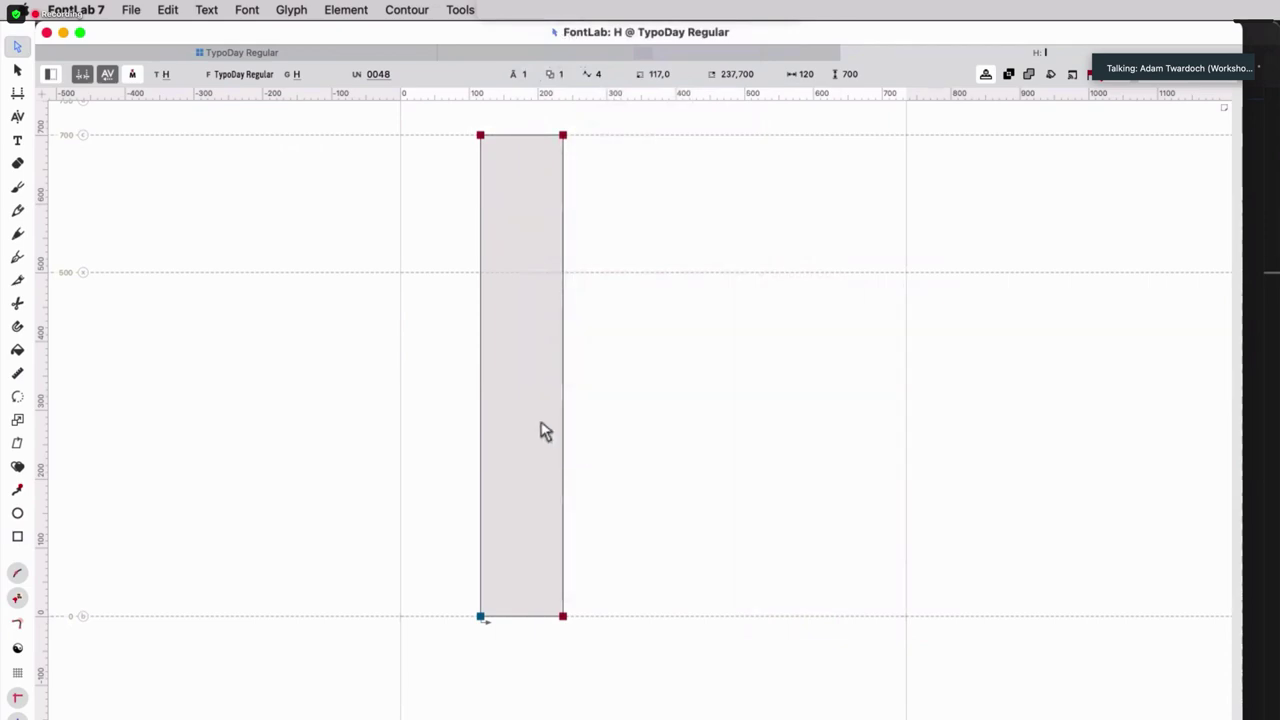
key(super+comma)
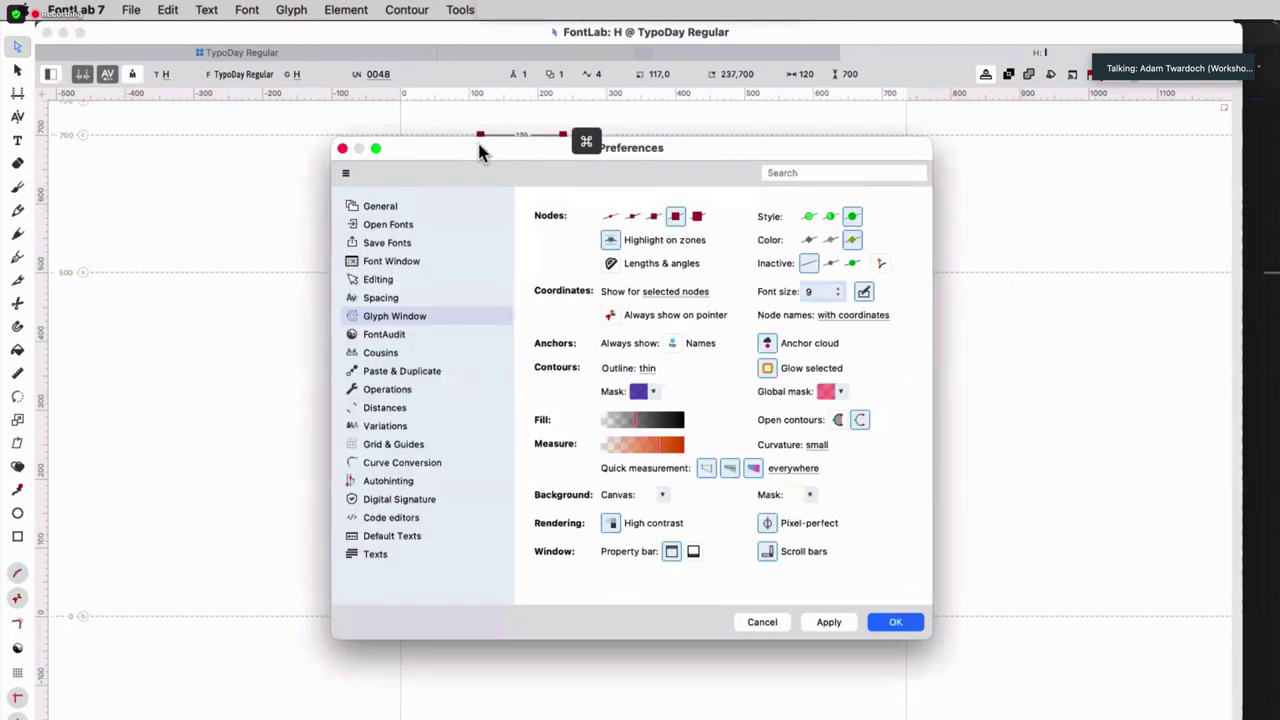
click(897, 622)
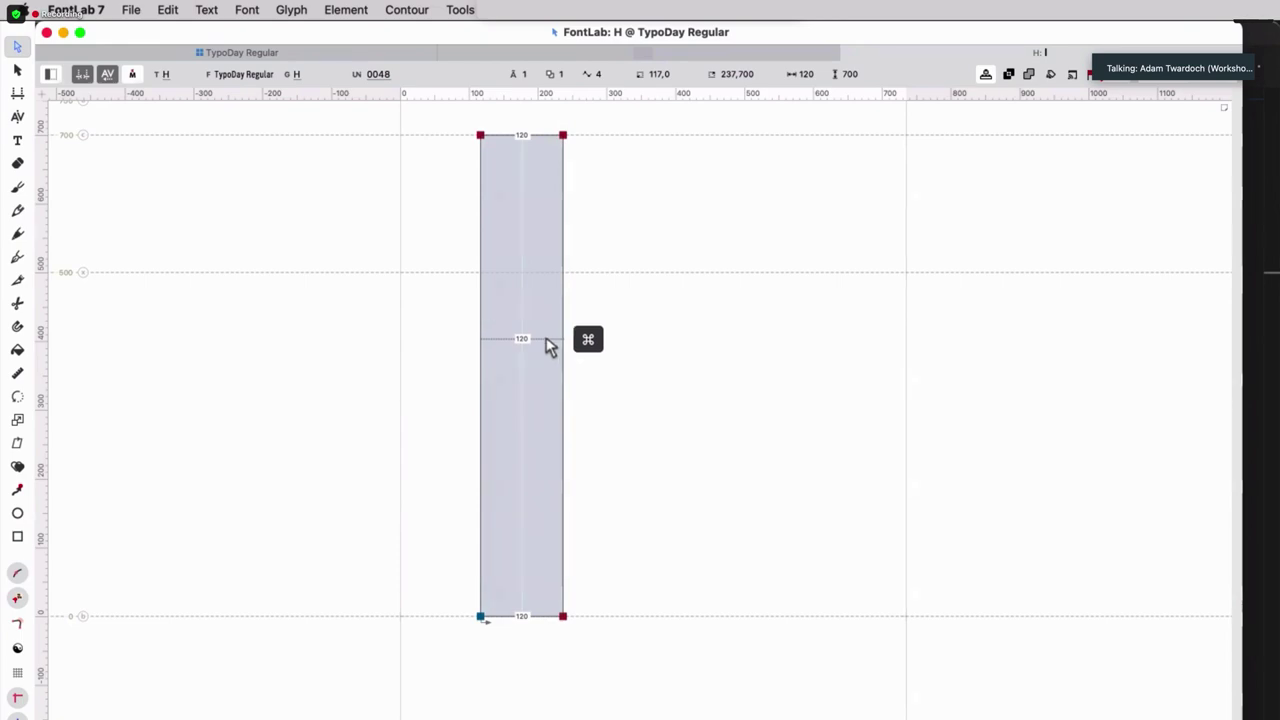
Try duplicating the H's stem contour to X 486 and curving the original stem's inner edge inward.
key(super+a)
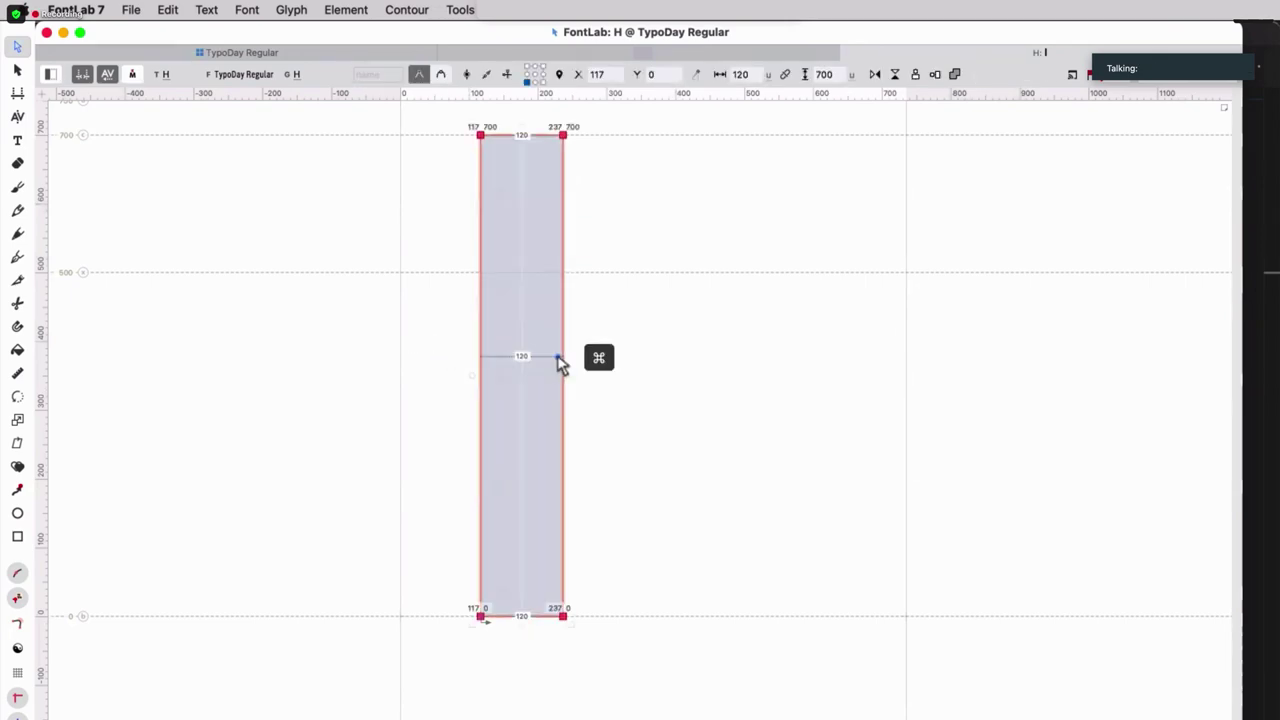
drag(566, 346, 822, 352)
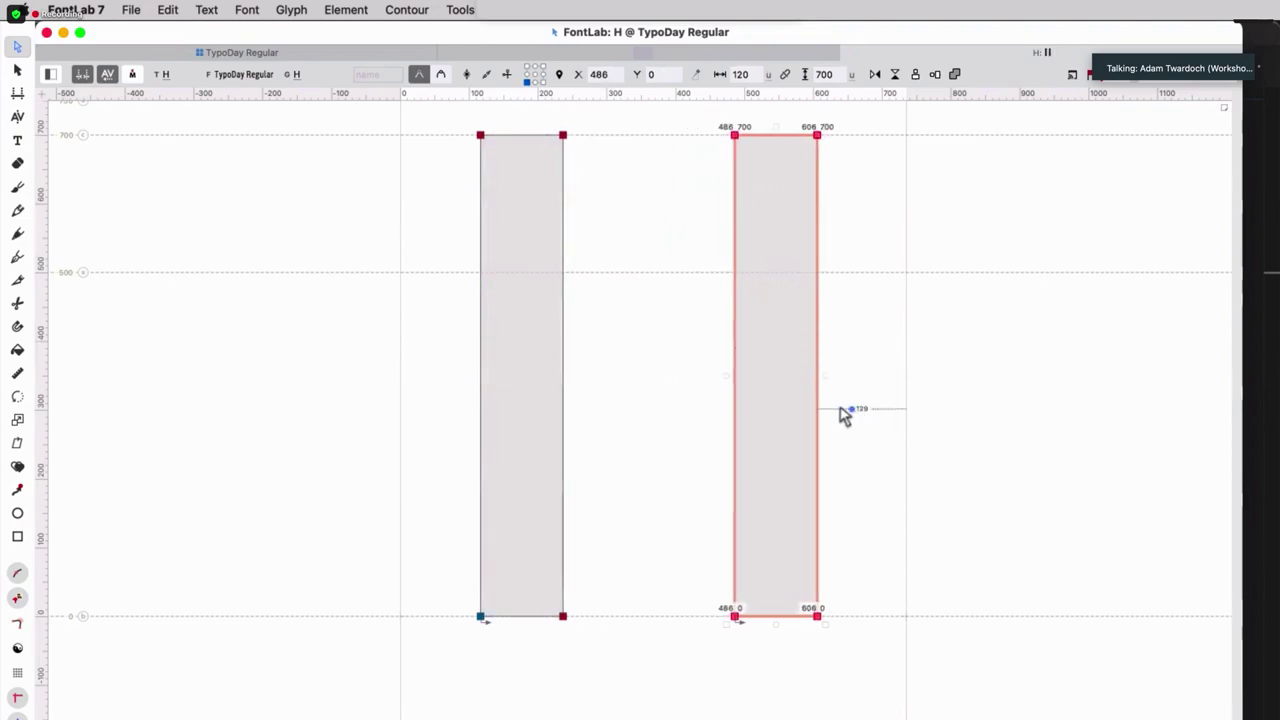
click(680, 395)
mouse_move(563, 377)
mouse_down()
mouse_move(514, 371)
mouse_move(544, 372)
mouse_up()
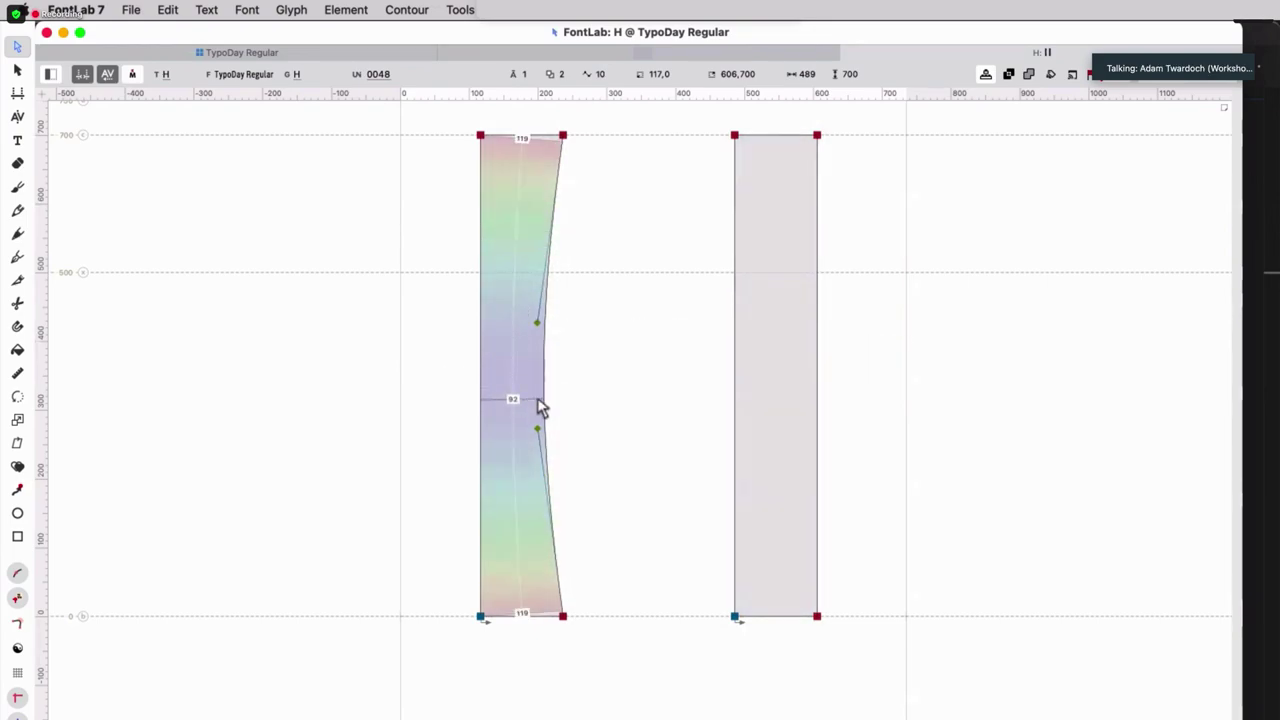
key(super+z)
key(super+z)
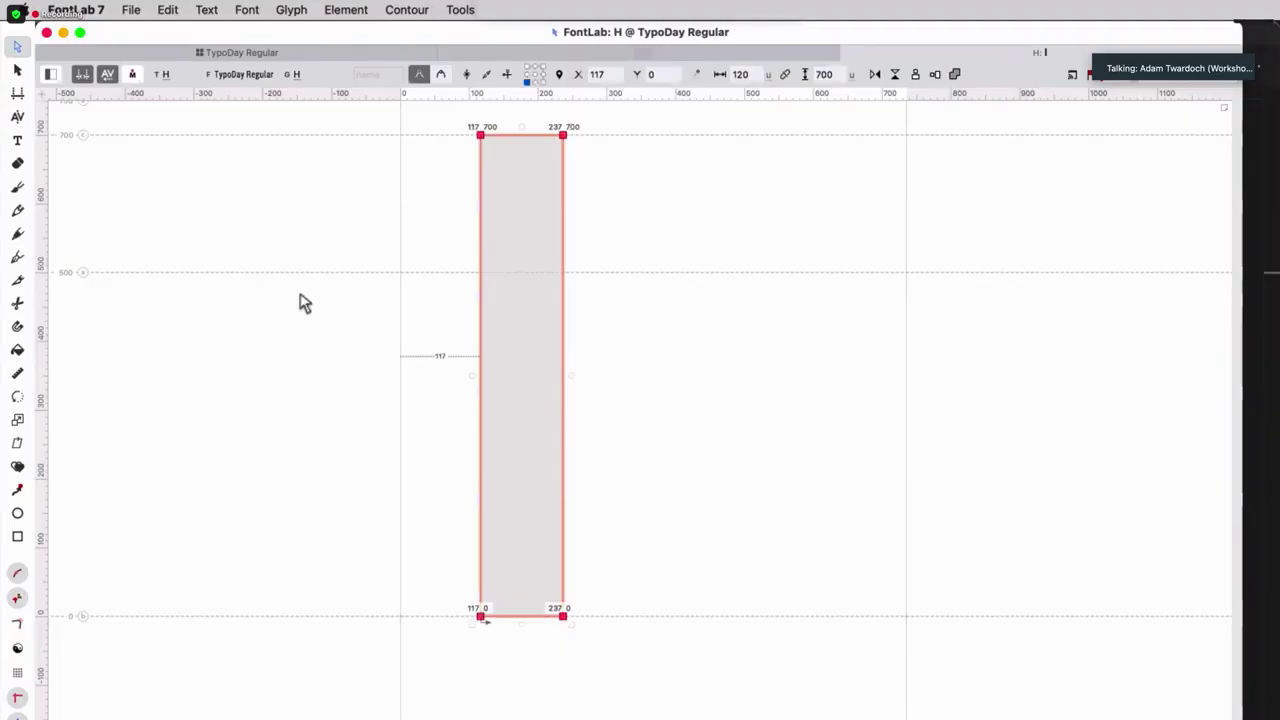
Copy the H's stem, paste it as a new element and shift it 378 units to the right as the second stem.
click(167, 9)
click(172, 100)
click(167, 9)
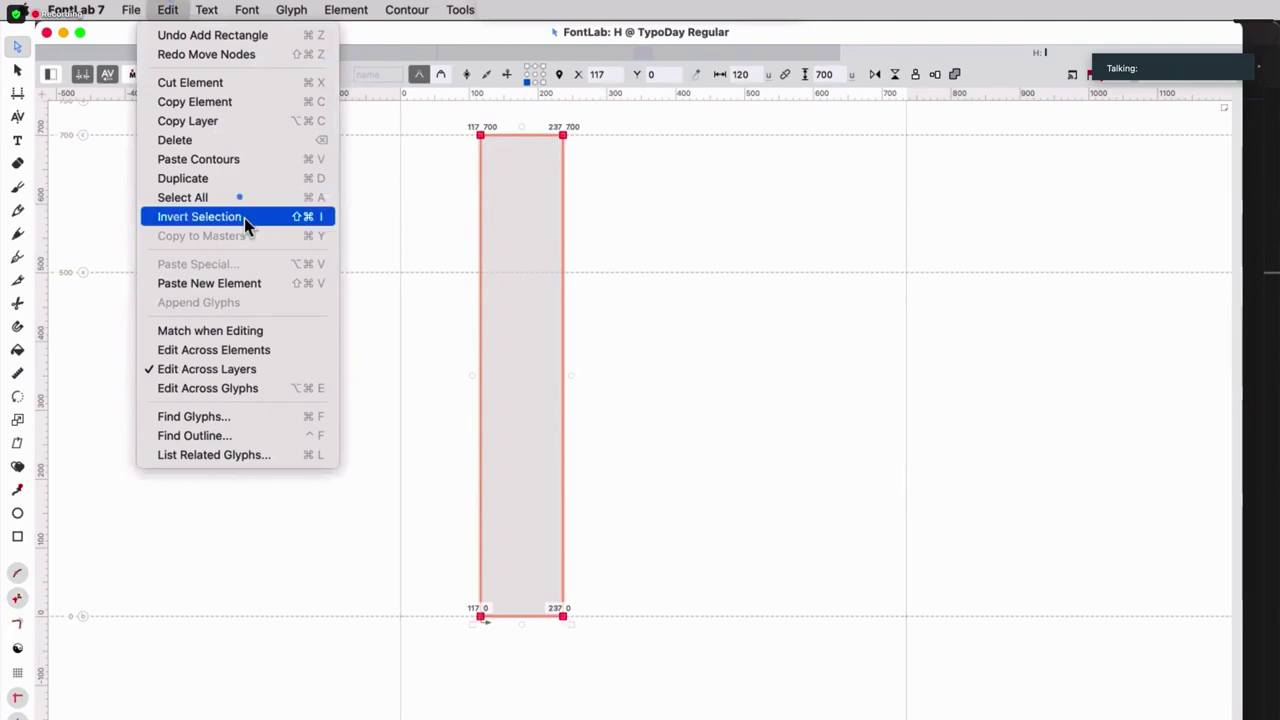
click(258, 284)
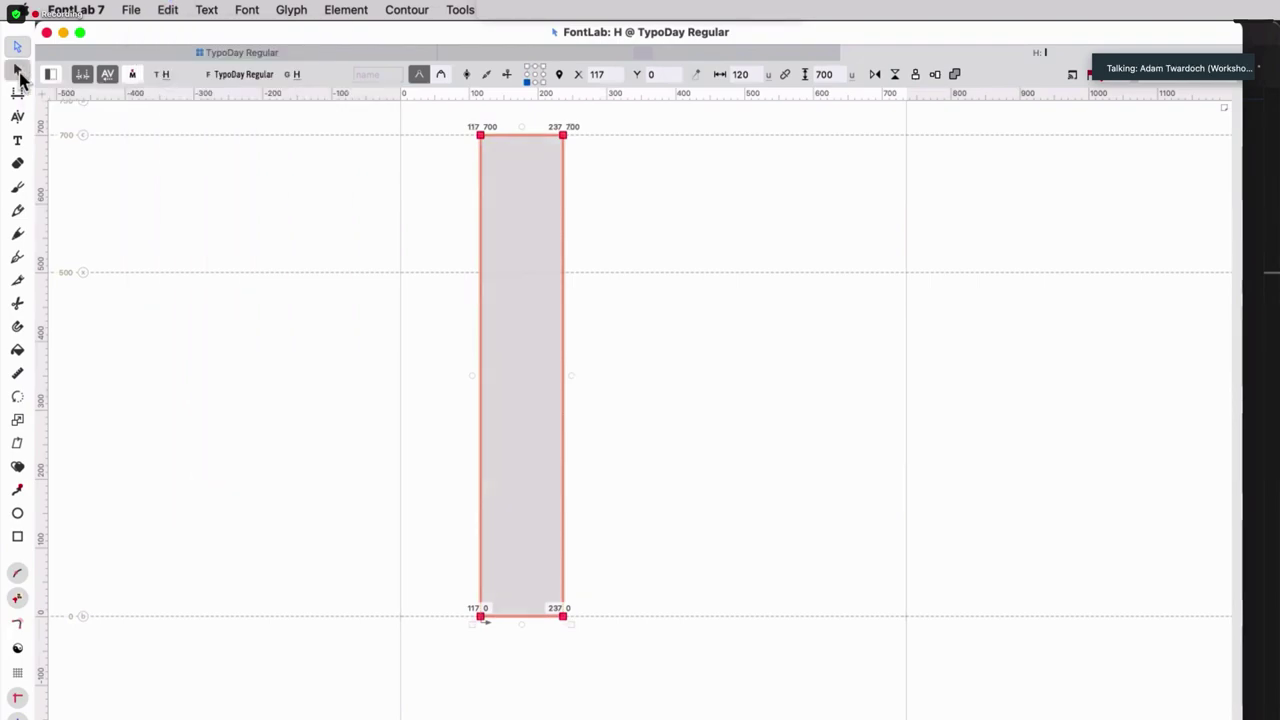
click(17, 70)
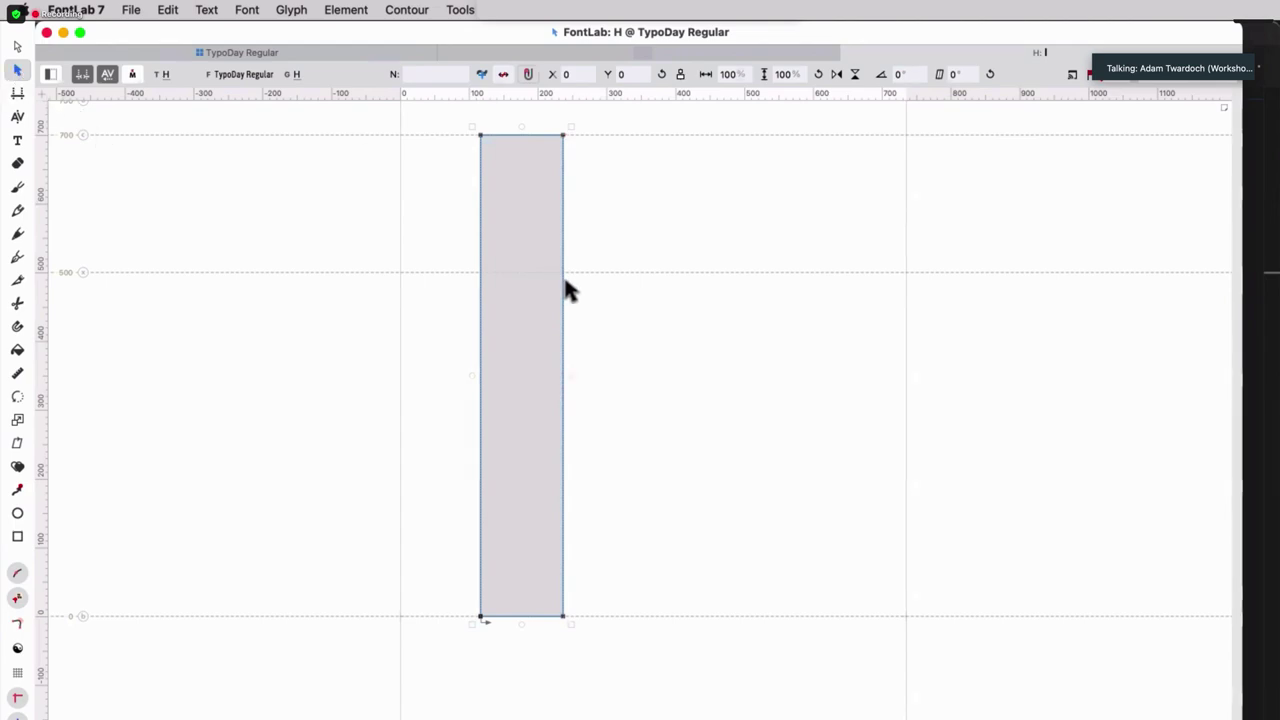
drag(566, 289, 850, 300)
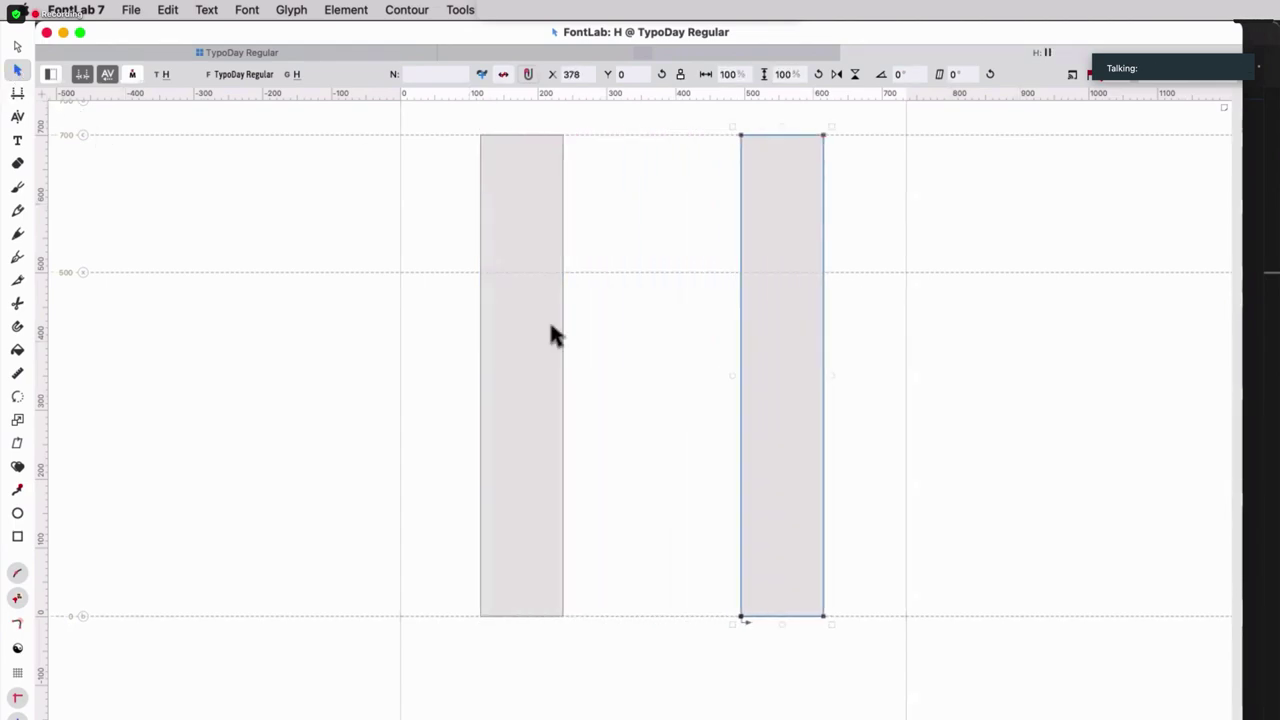
Try curving the left stem's inner edge inward and compare its shape with the pasted stem.
key(super+z)
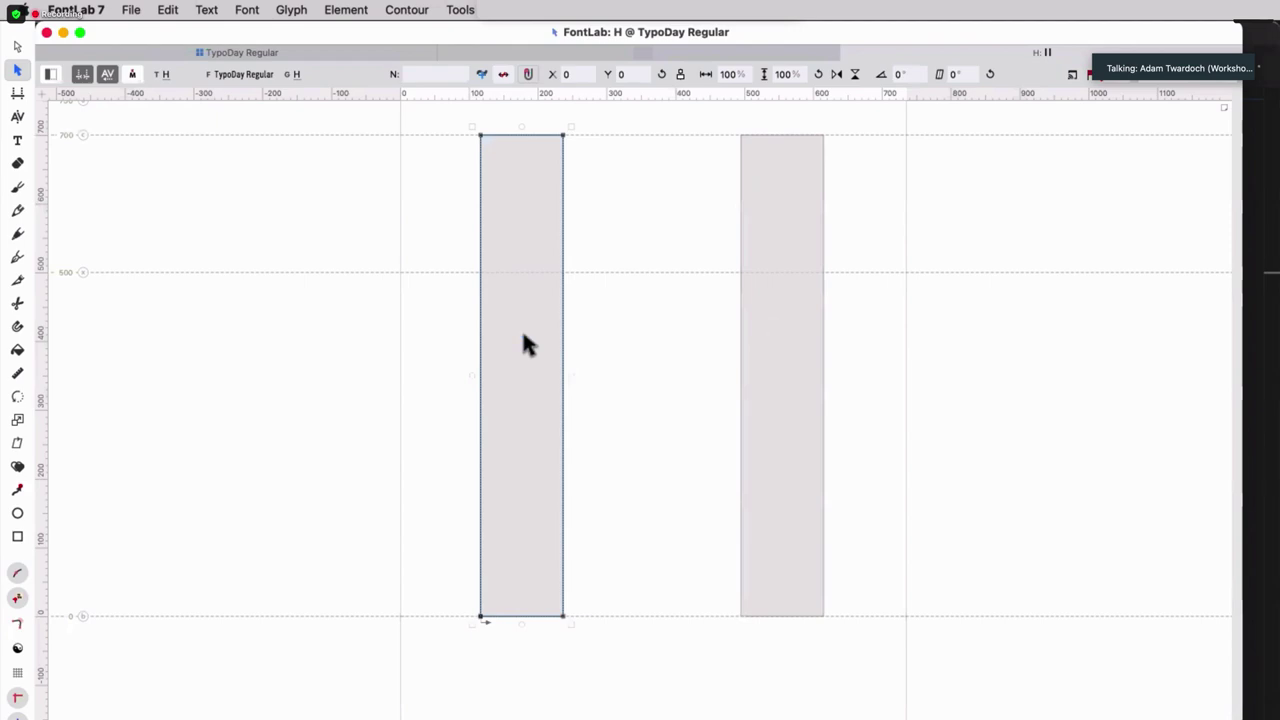
click(521, 334)
double_click(560, 343)
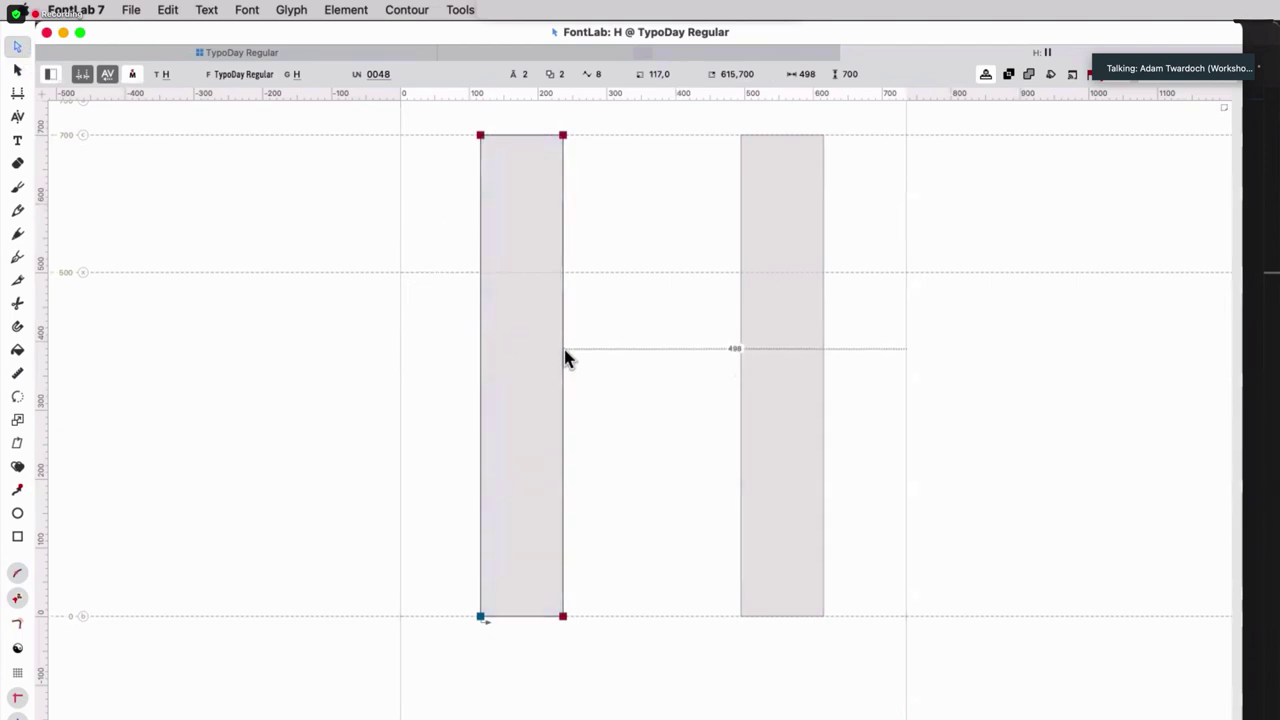
key(alt)
mouse_move(566, 362)
mouse_down()
mouse_move(528, 363)
mouse_move(543, 366)
mouse_up()
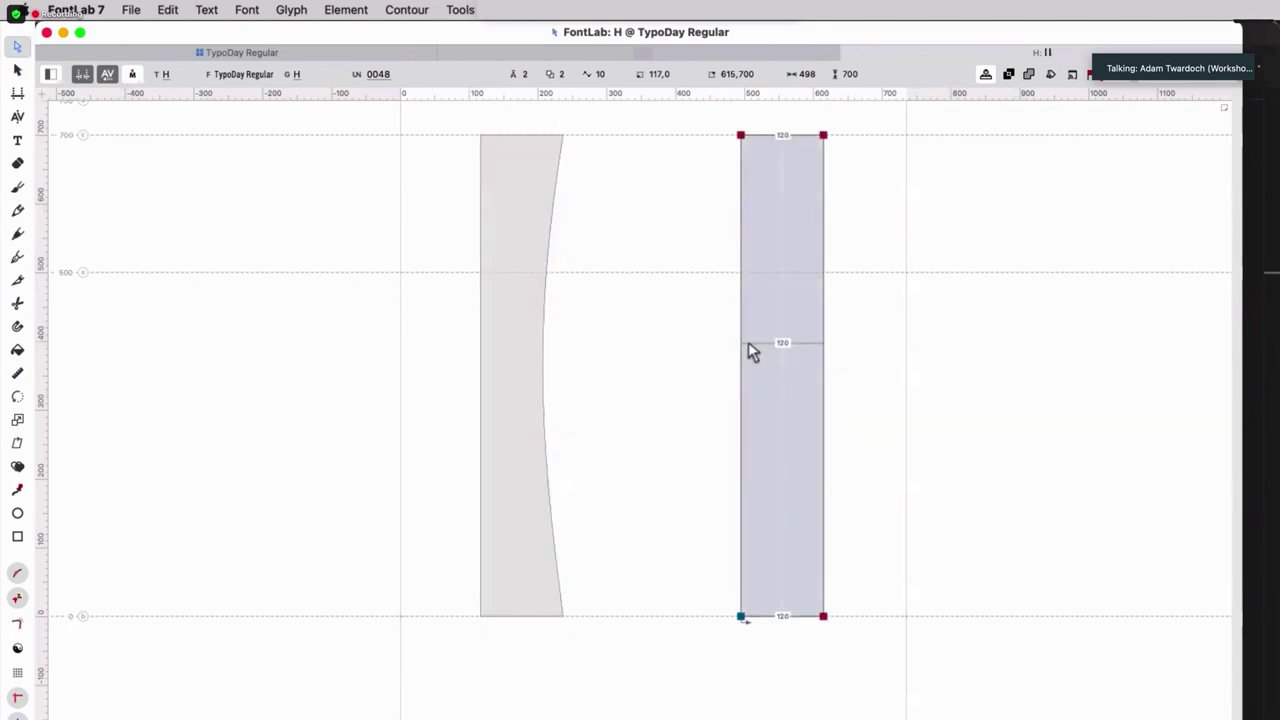
Copy the H's left stem element, paste it as an element reference and place it about 352 units to the right.
click(17, 72)
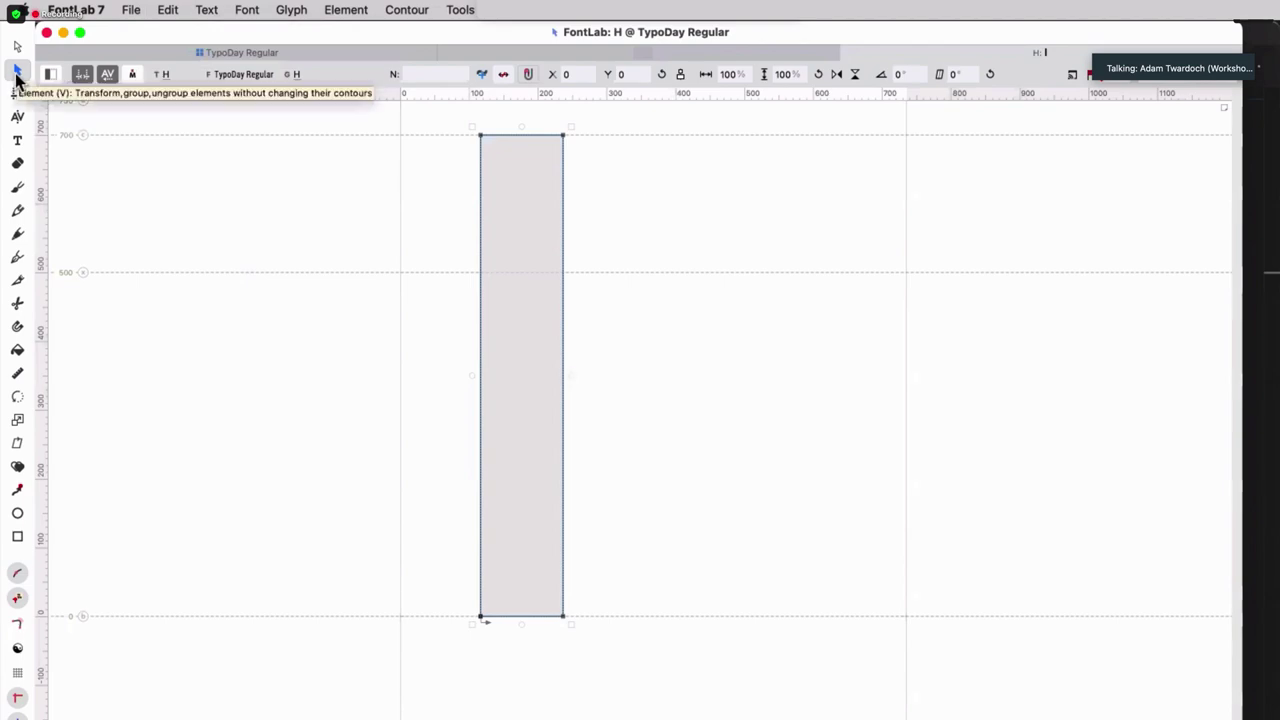
click(169, 10)
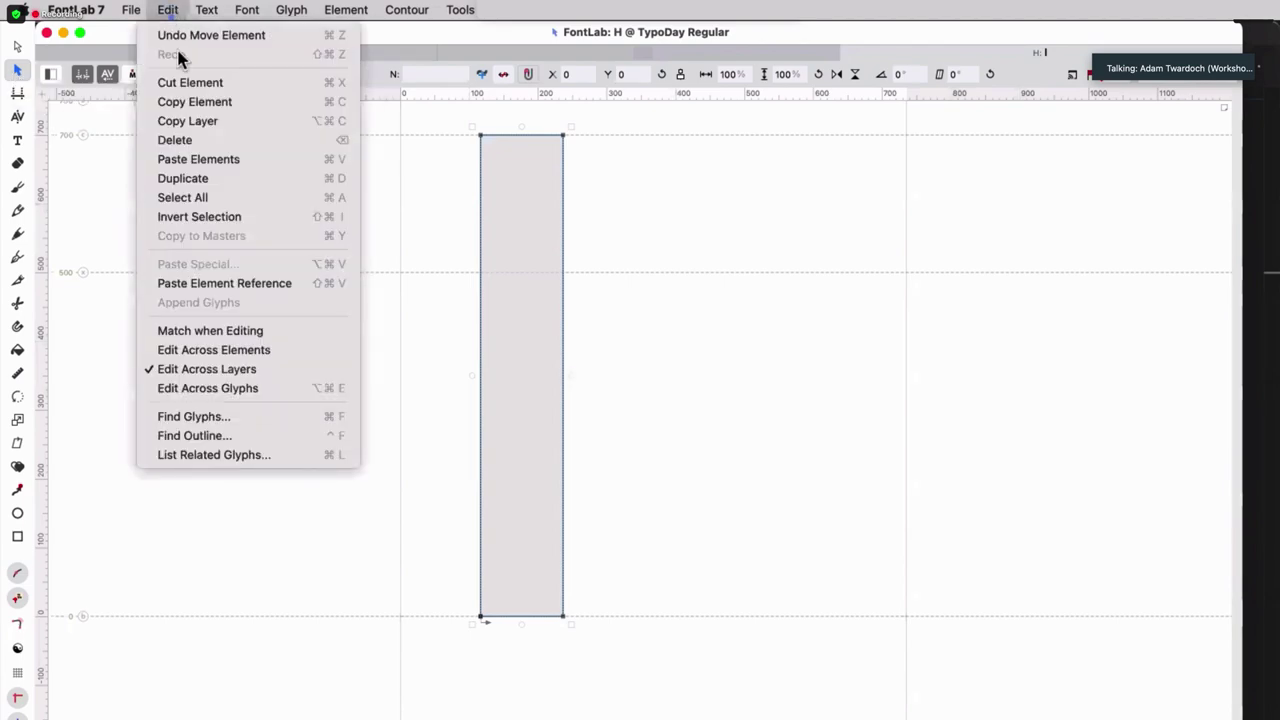
click(190, 102)
click(168, 10)
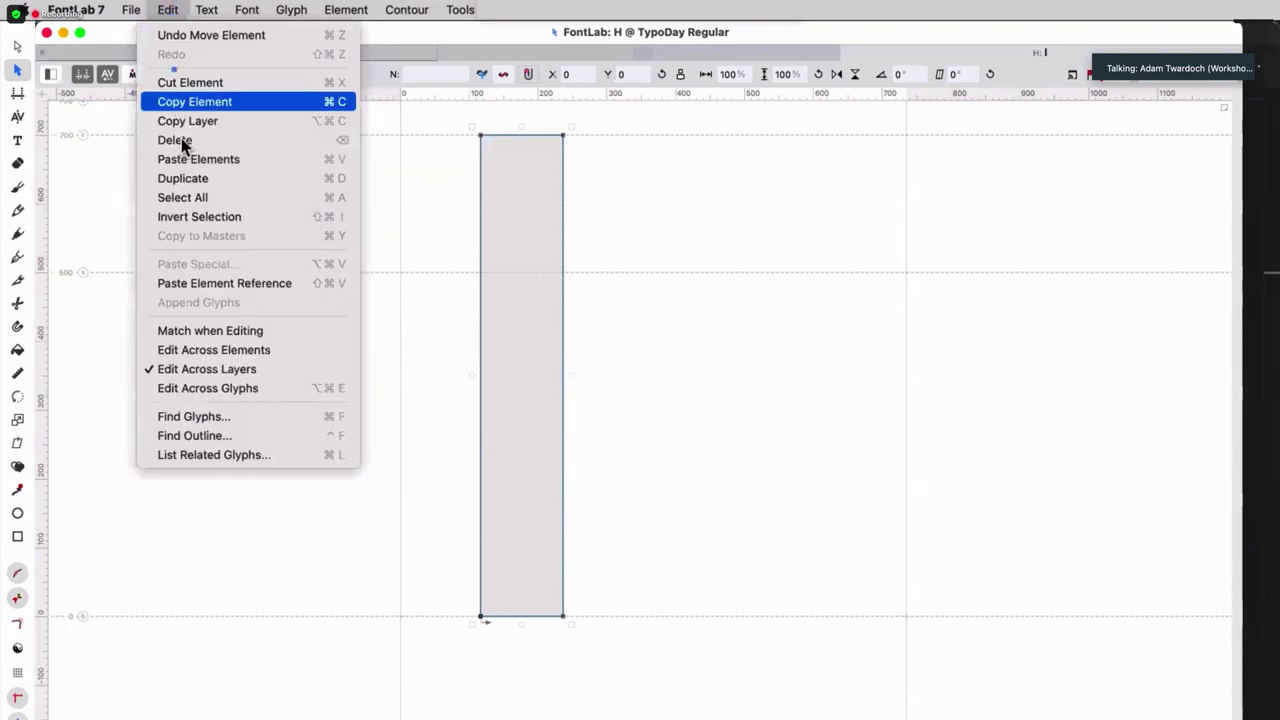
click(207, 284)
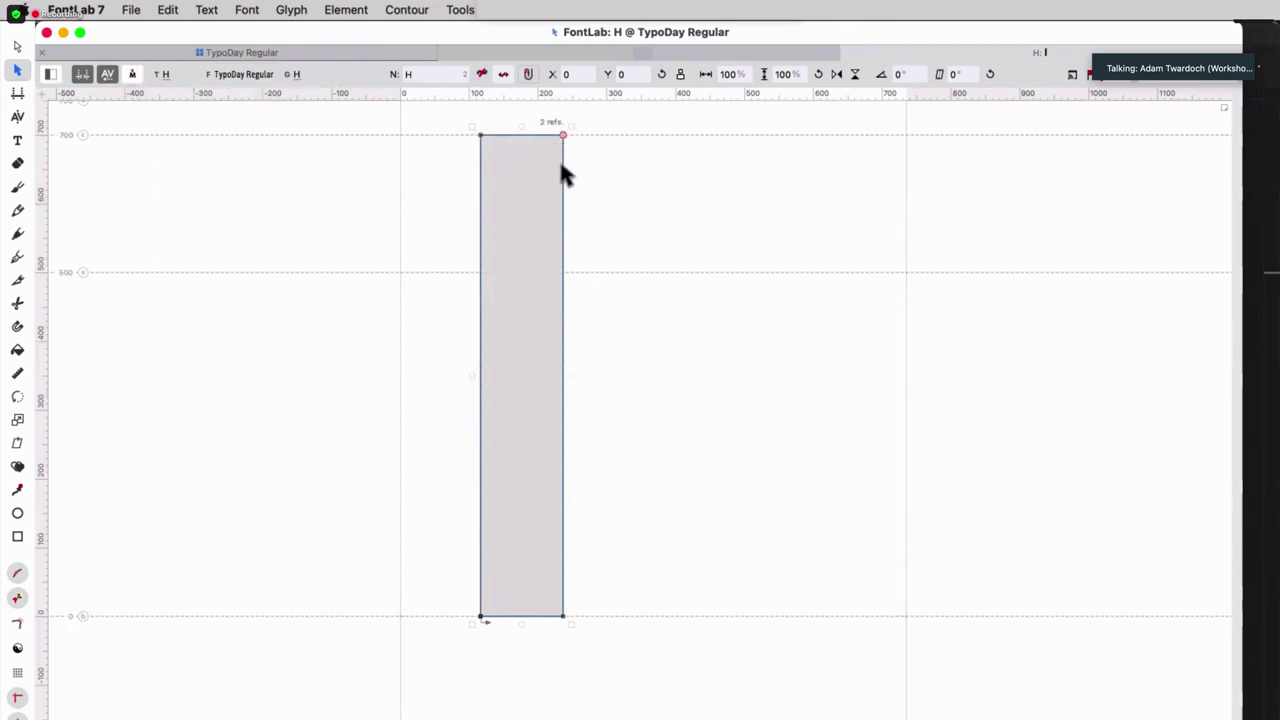
drag(565, 176, 811, 188)
Try curving the left stem's inner edge inward, with its upper handle at about 203, 550.
key(a)
key(alt)
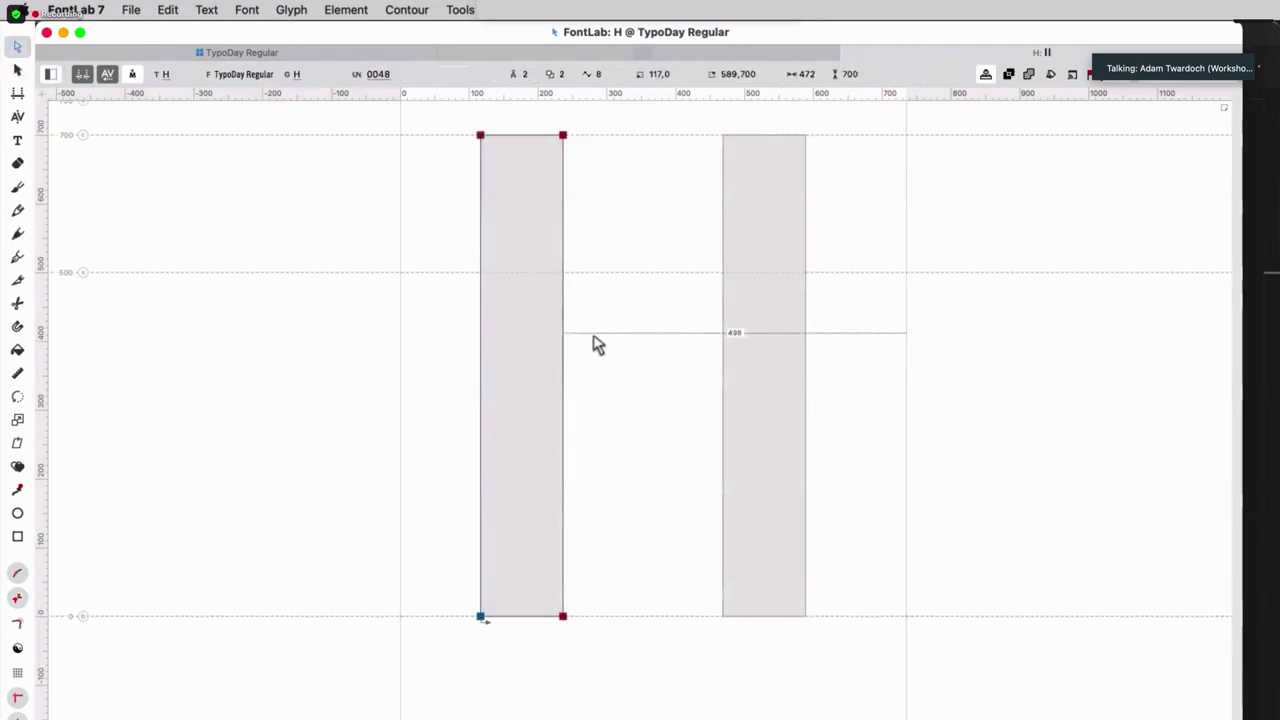
drag(566, 350, 553, 252)
key(space)
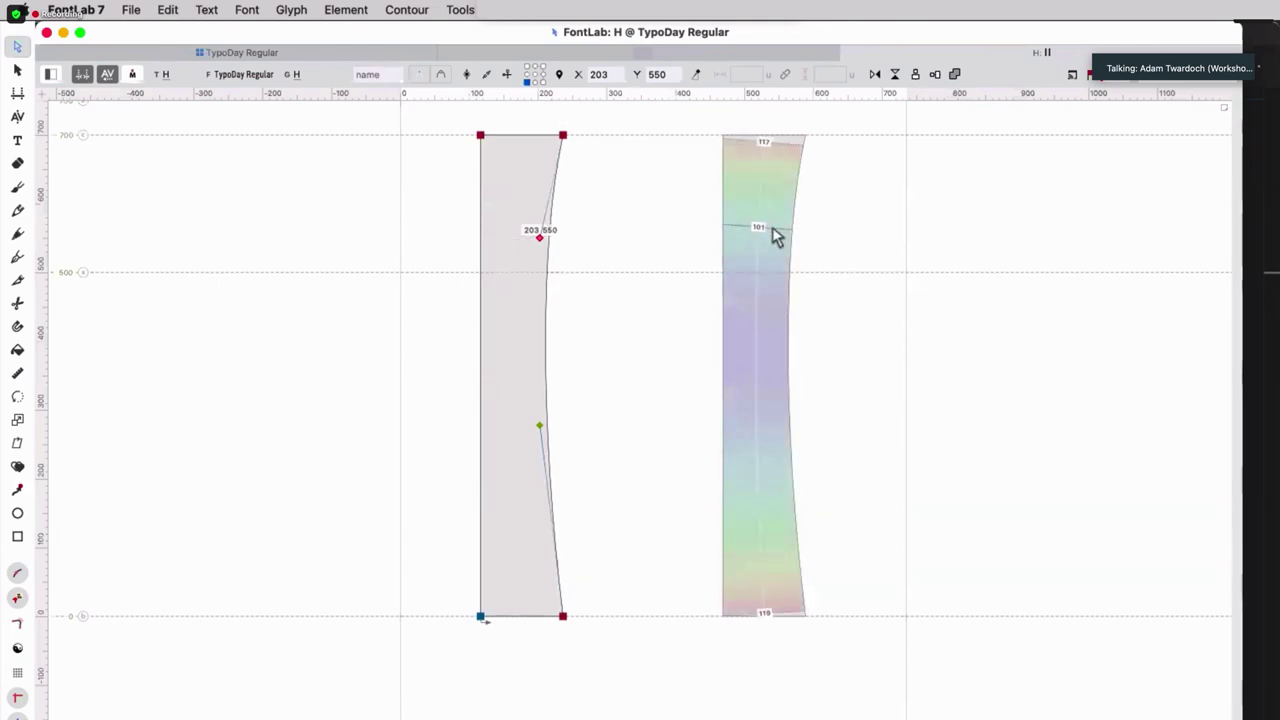
Reshape the curve on the right-hand referenced stem by moving its upper handle to 610, 518.
click(774, 233)
click(743, 308)
key(alt)
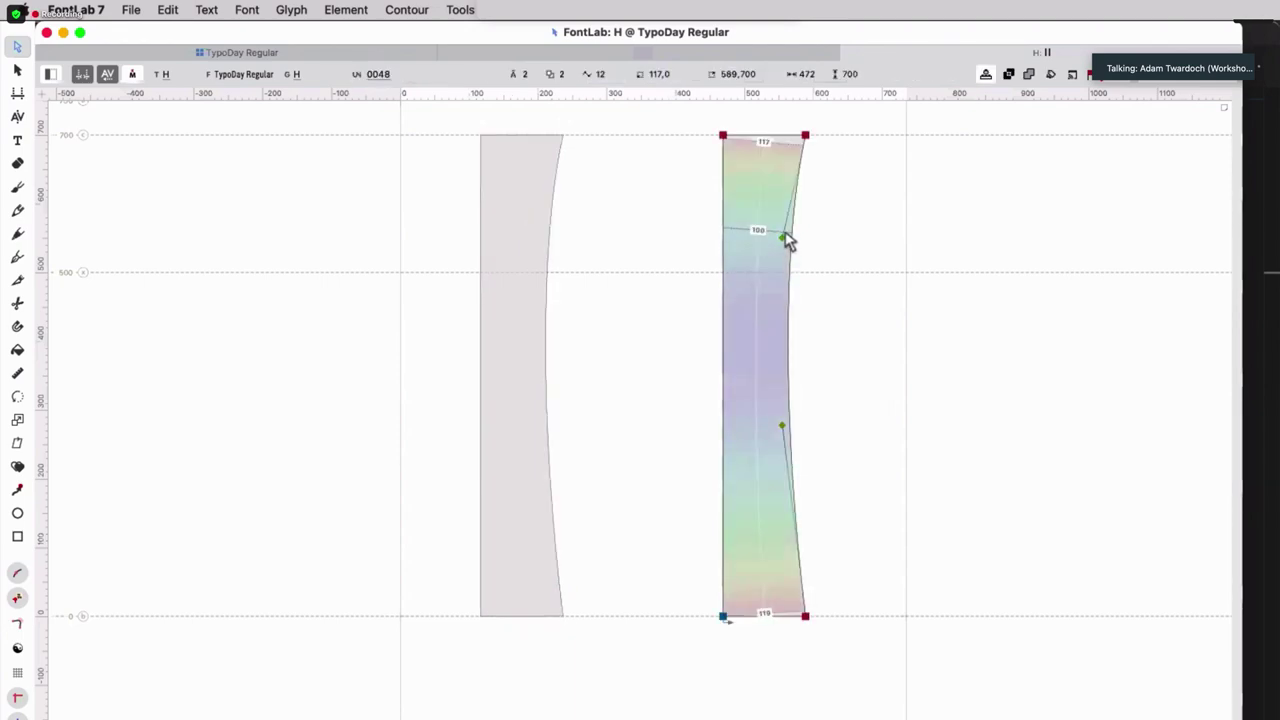
drag(787, 247, 857, 260)
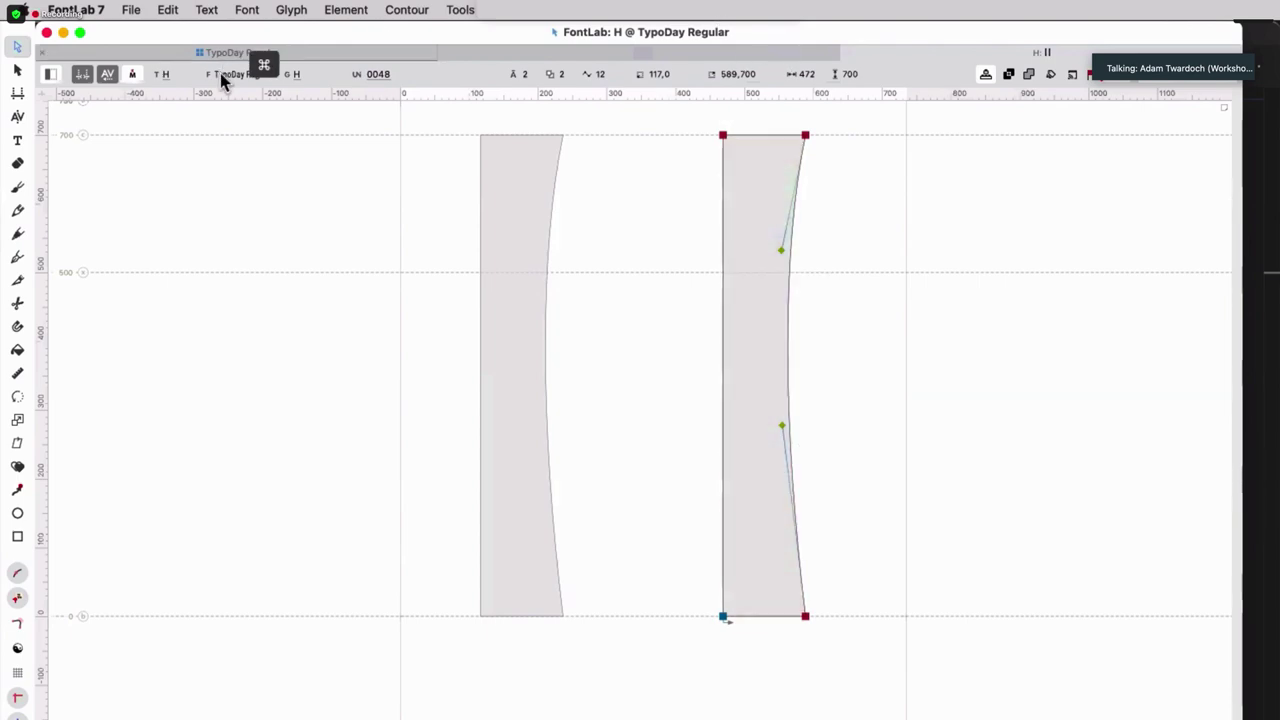
key(super)
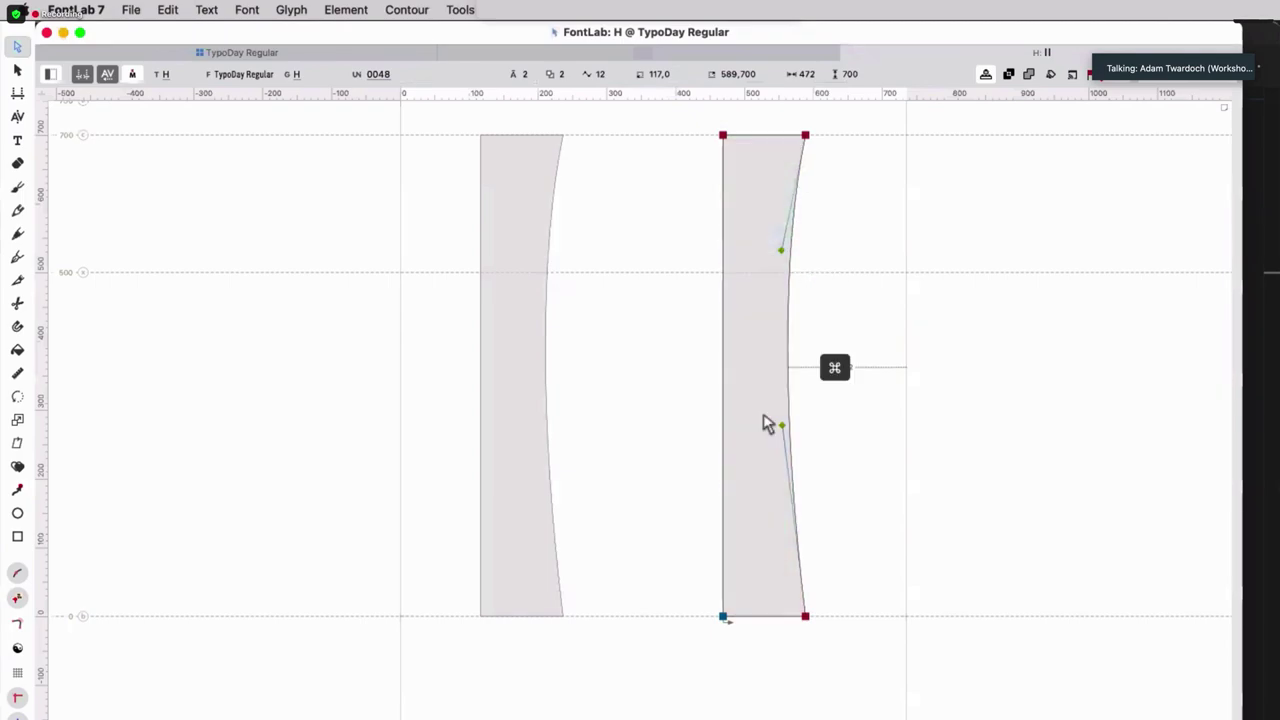
drag(781, 249, 819, 259)
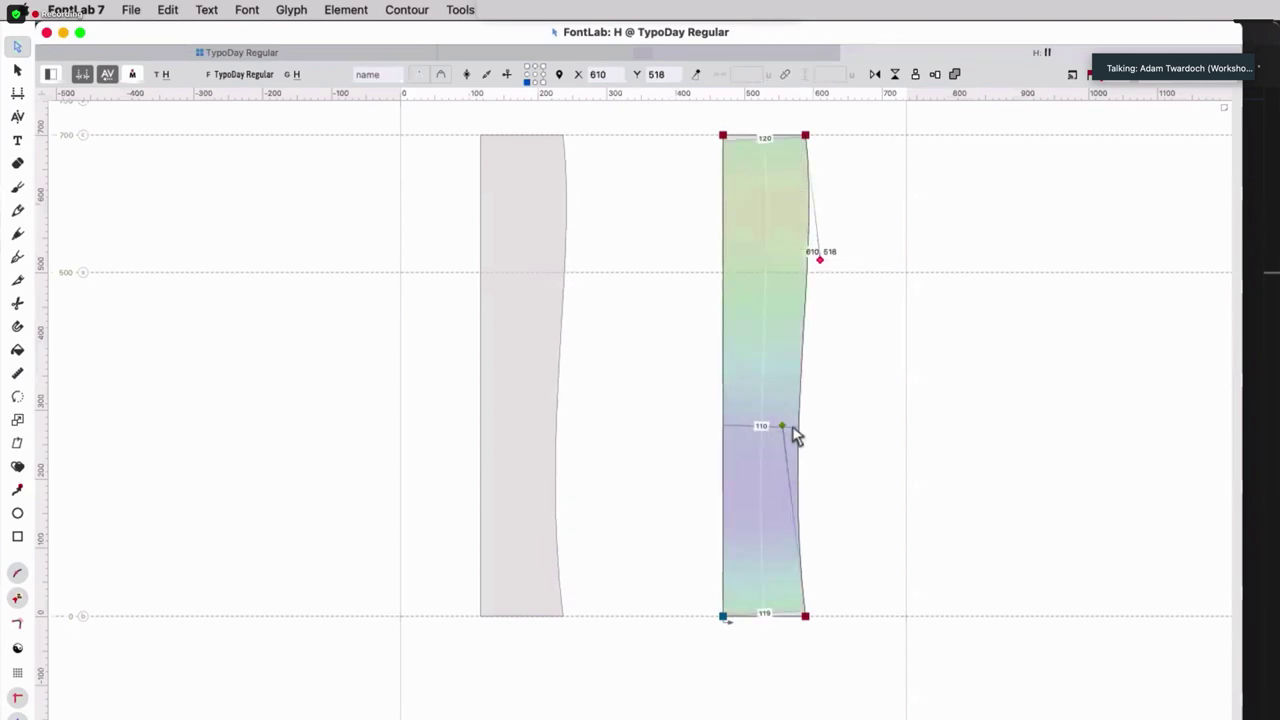
Delete the right stem's upper curve handle to make its outer edge straight again.
key(Escape)
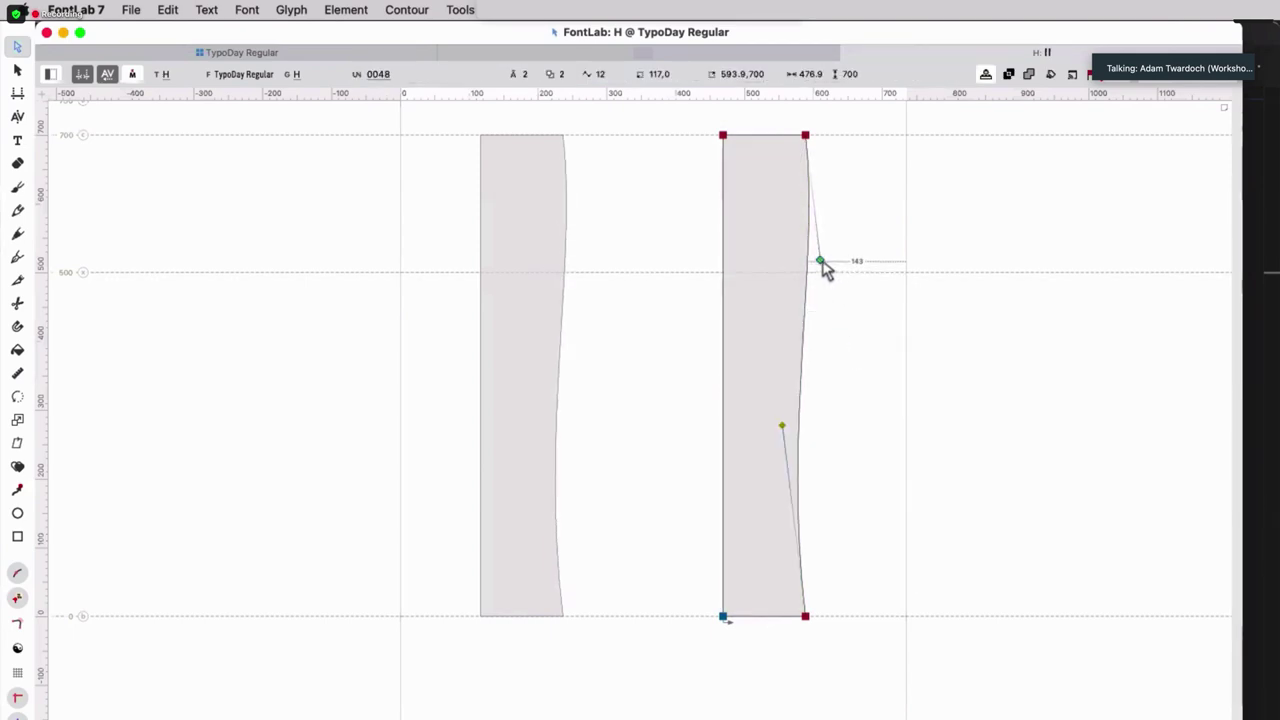
click(820, 262)
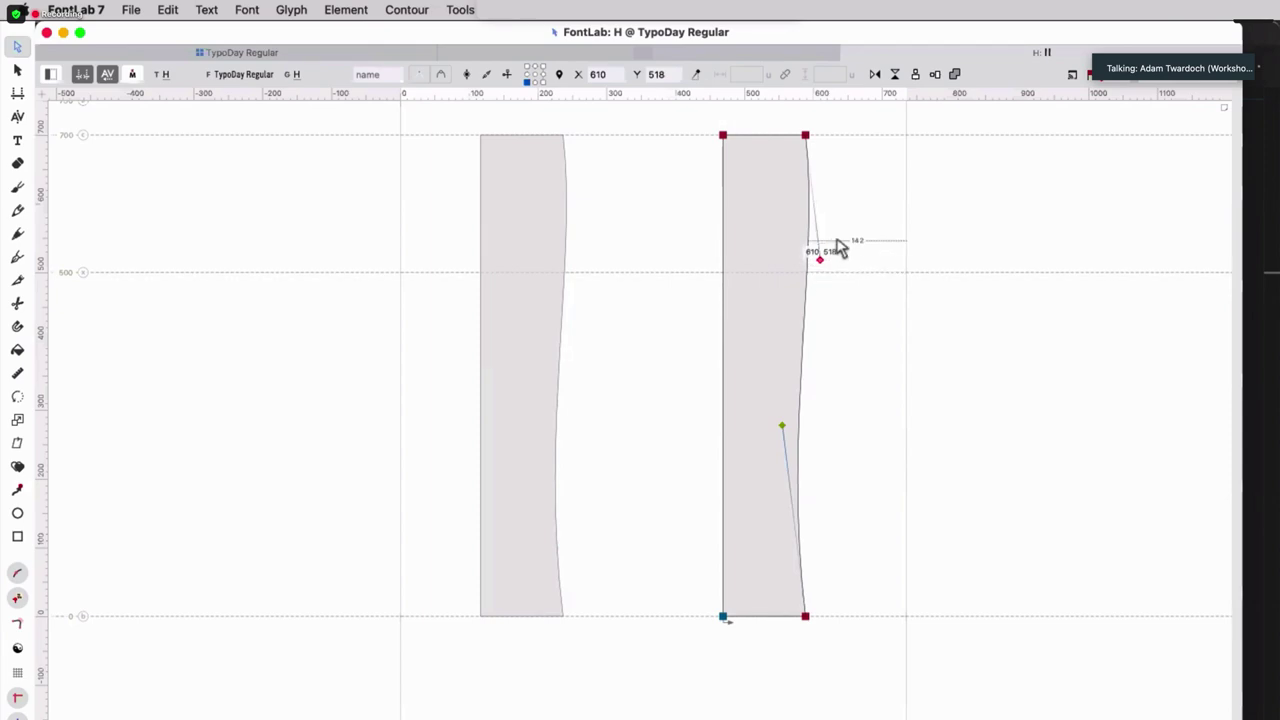
key(Delete)
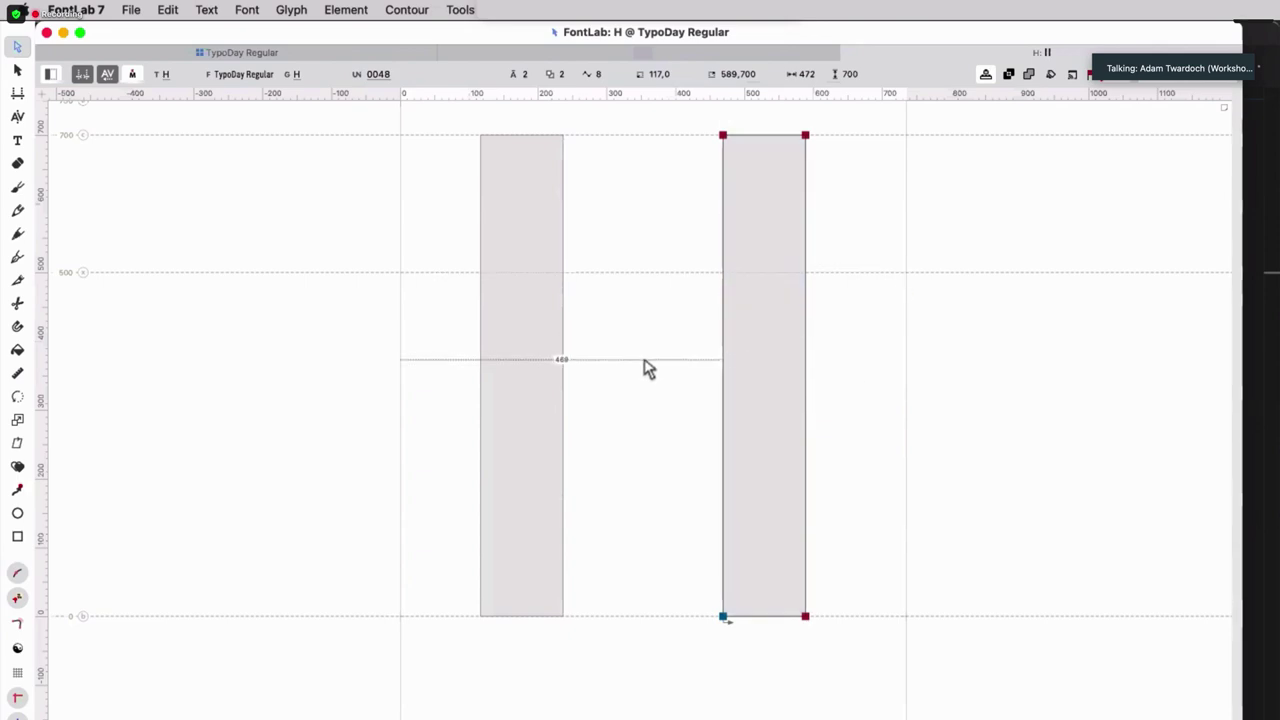
Slant the linked stems by shifting the right stem's two baseline nodes about 126 units to the left.
drag(674, 579, 722, 620)
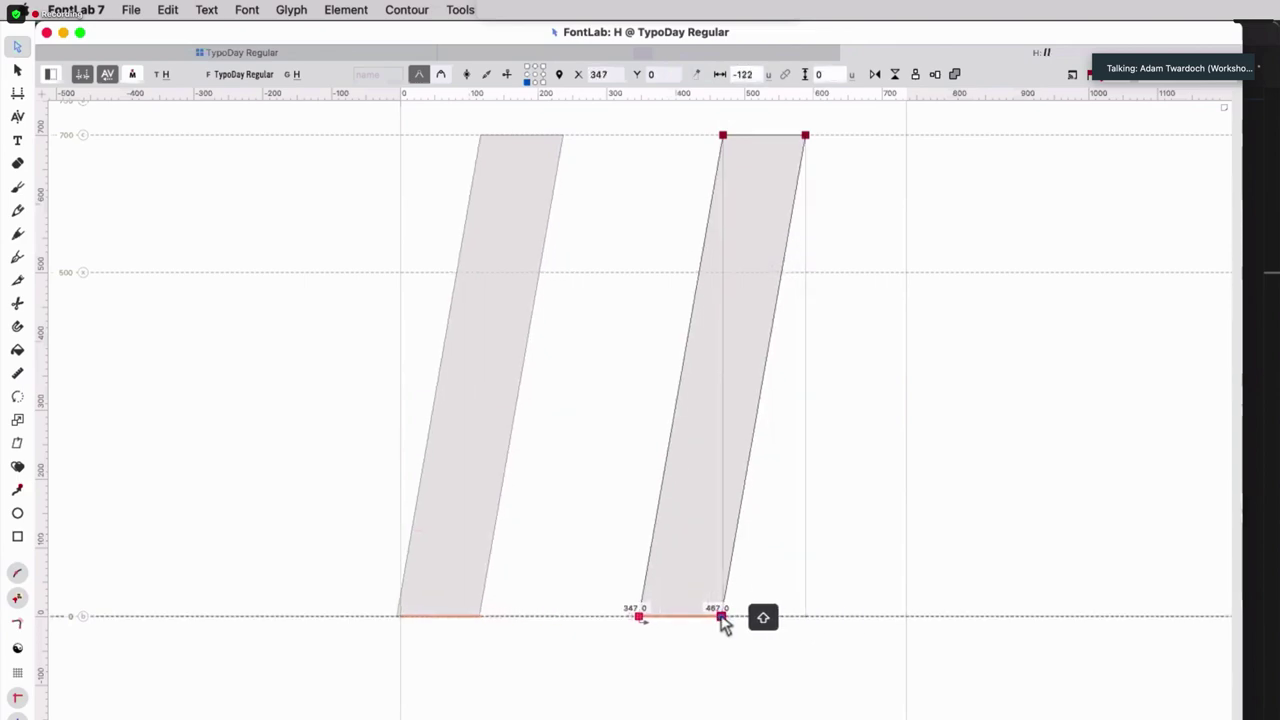
click(815, 555)
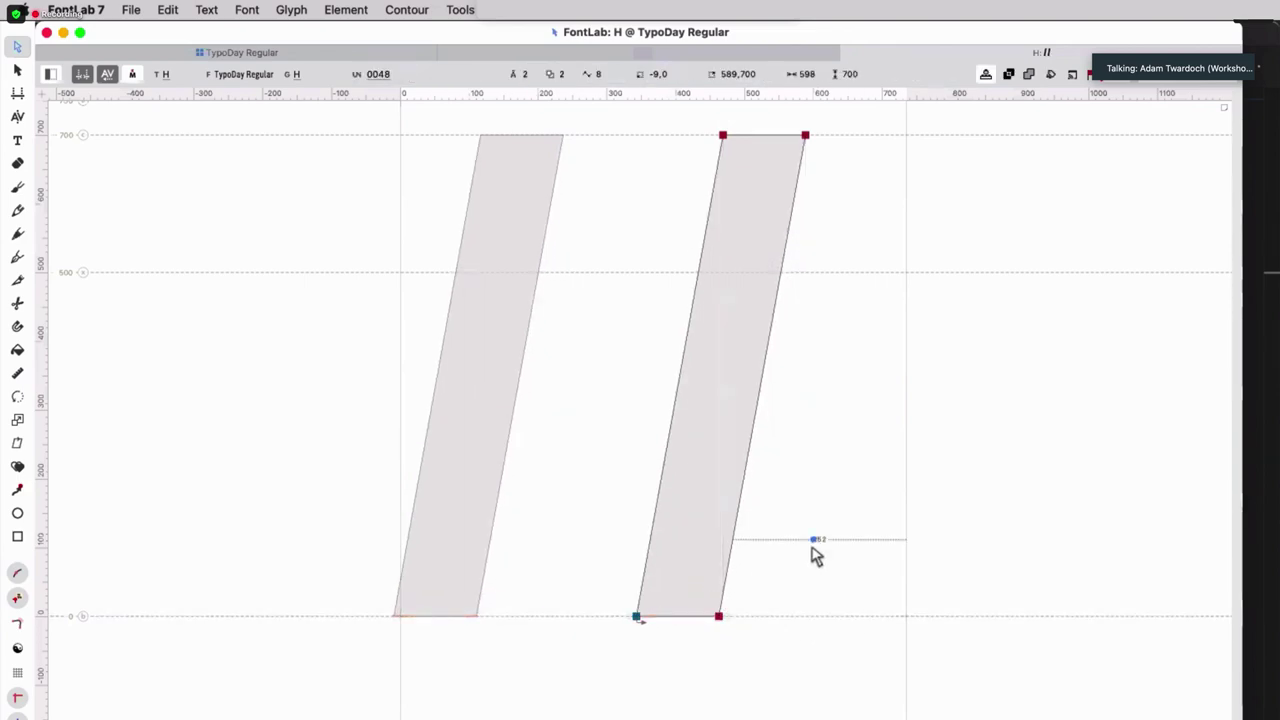
Nudge the right stem's top-right node 4 units left to X 585 to test the thickness measurement.
click(807, 135)
key(Left)
key(Left)
key(Left)
key(Left)
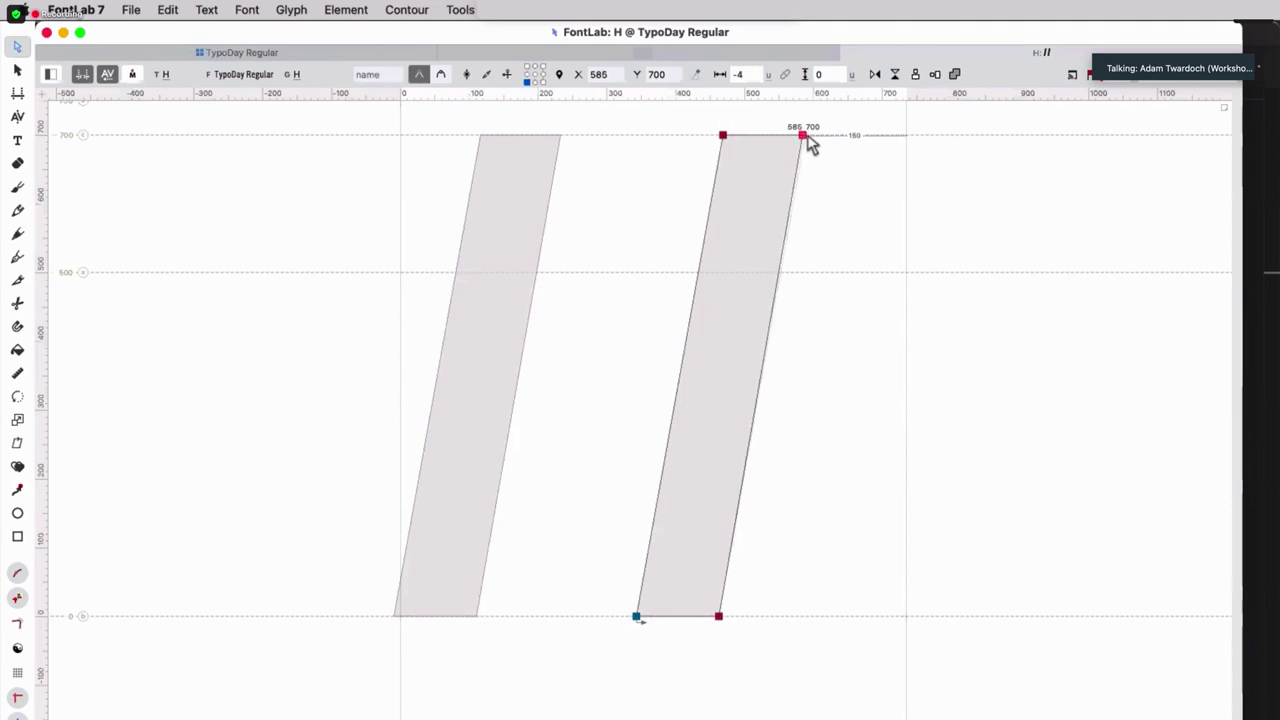
click(927, 280)
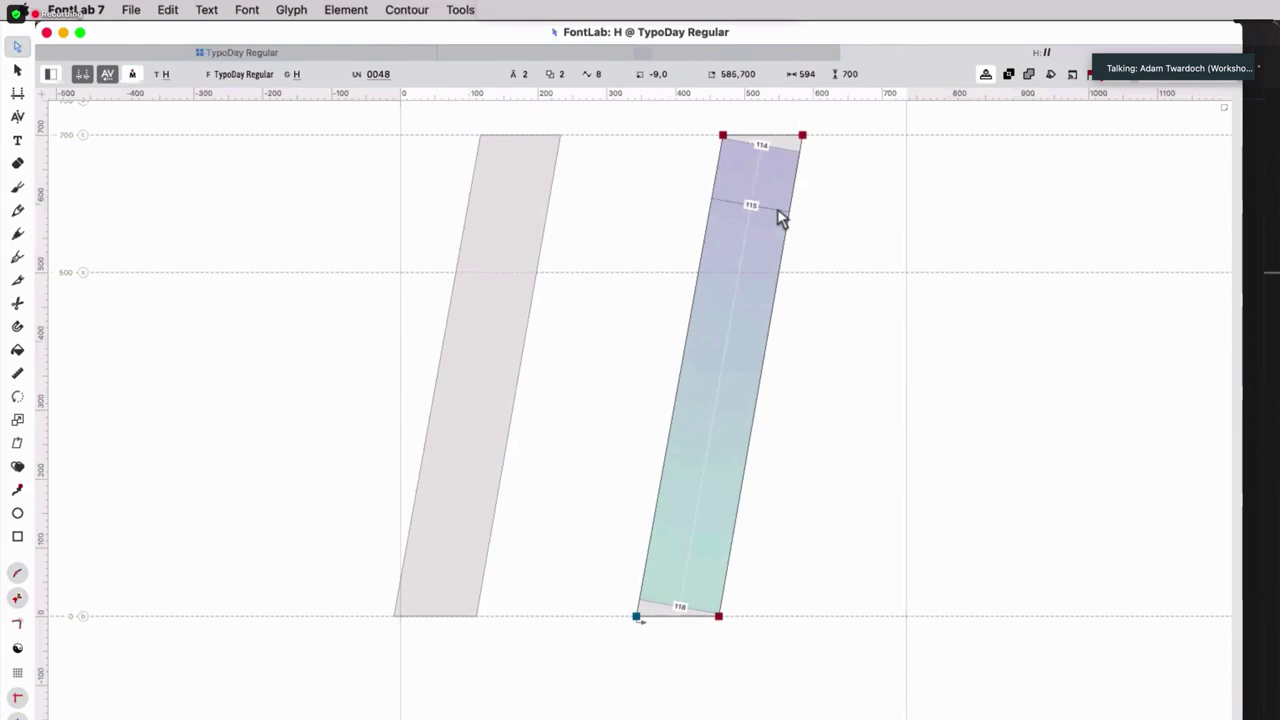
Nudge the right stem's top-right node 4 units right to X 589 while checking the measured thickness.
click(802, 135)
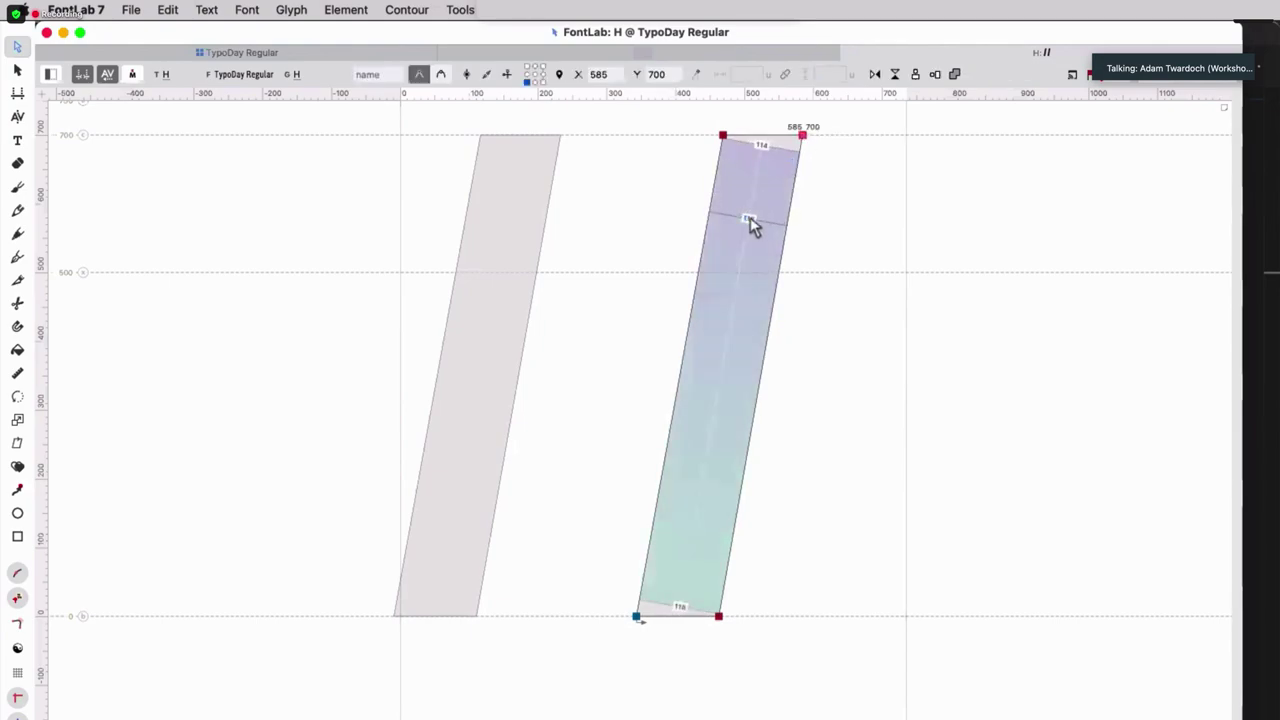
key(Right)
key(Right)
key(Right)
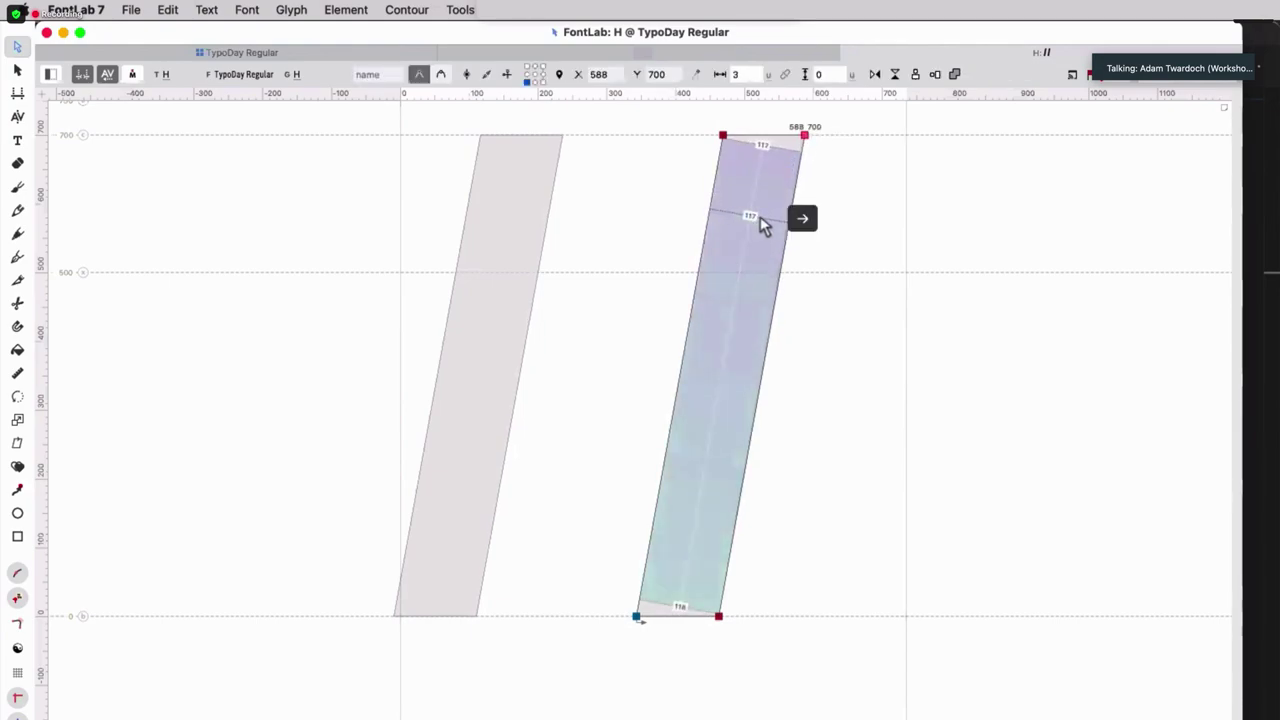
key(Right)
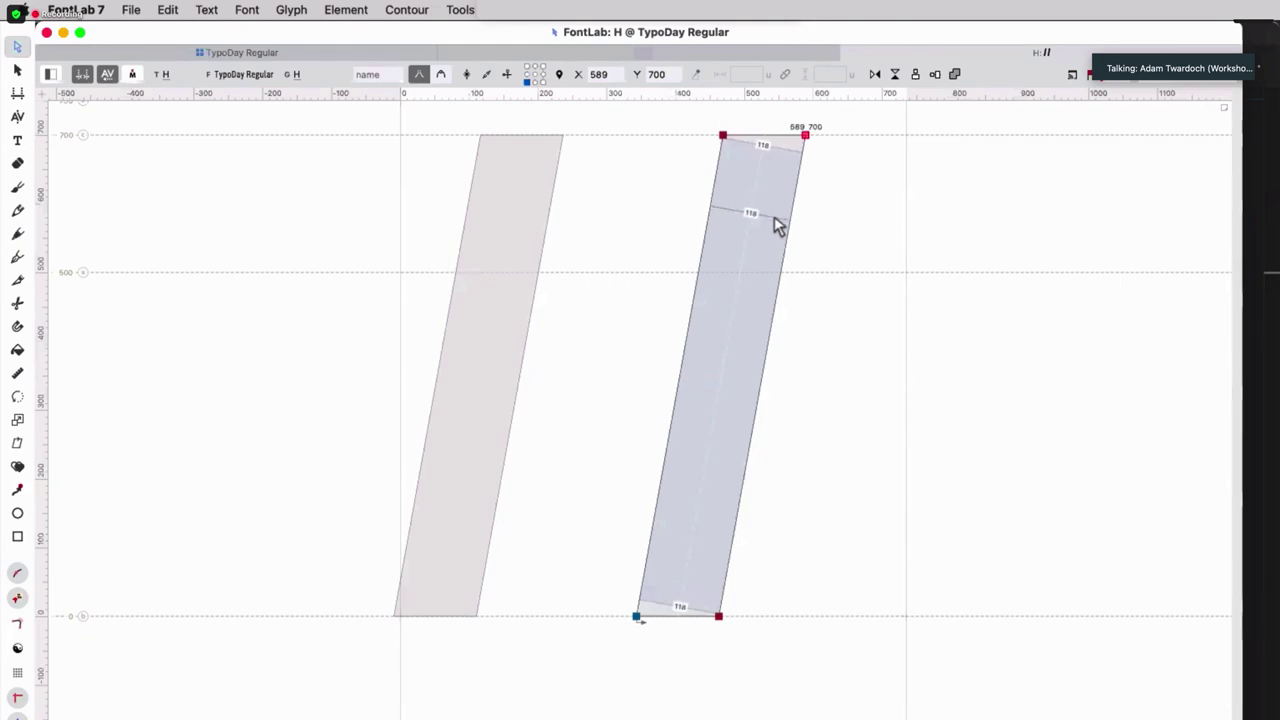
Turn off the coloured fill option of Quick measurement in the Glyph Window preferences and test it with the top-right node at X 594.
key(super+comma)
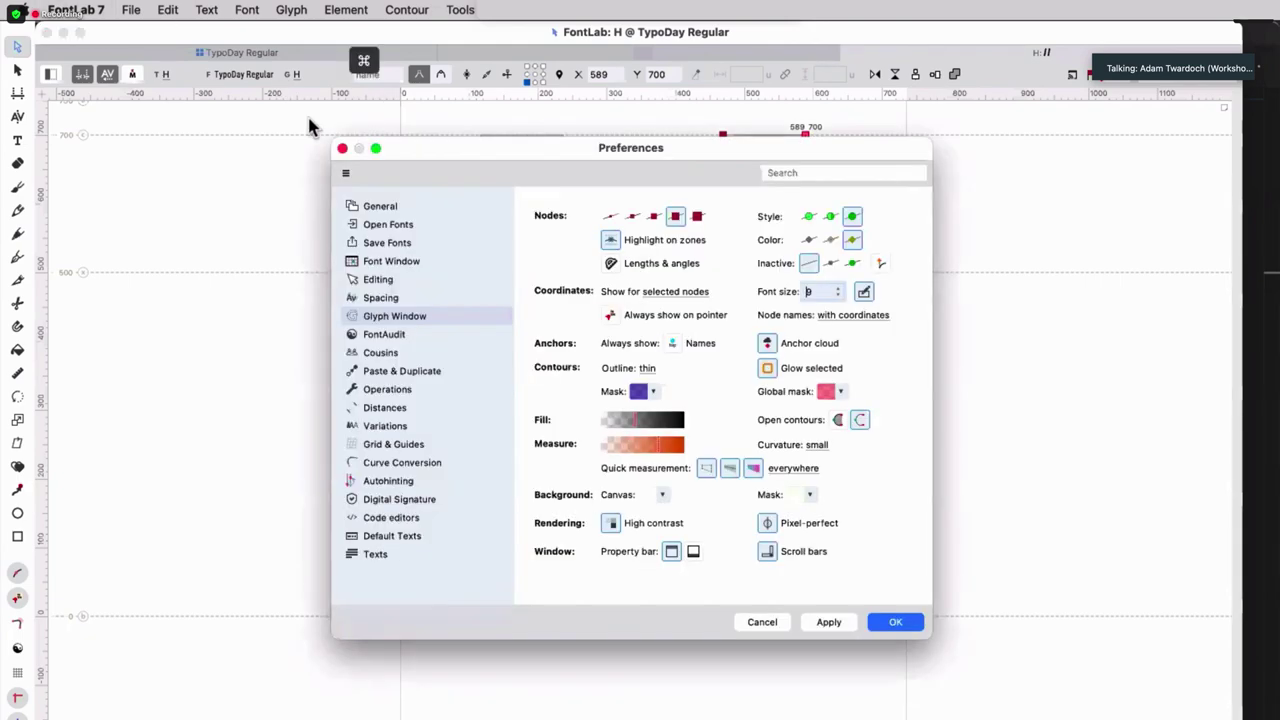
key(Return)
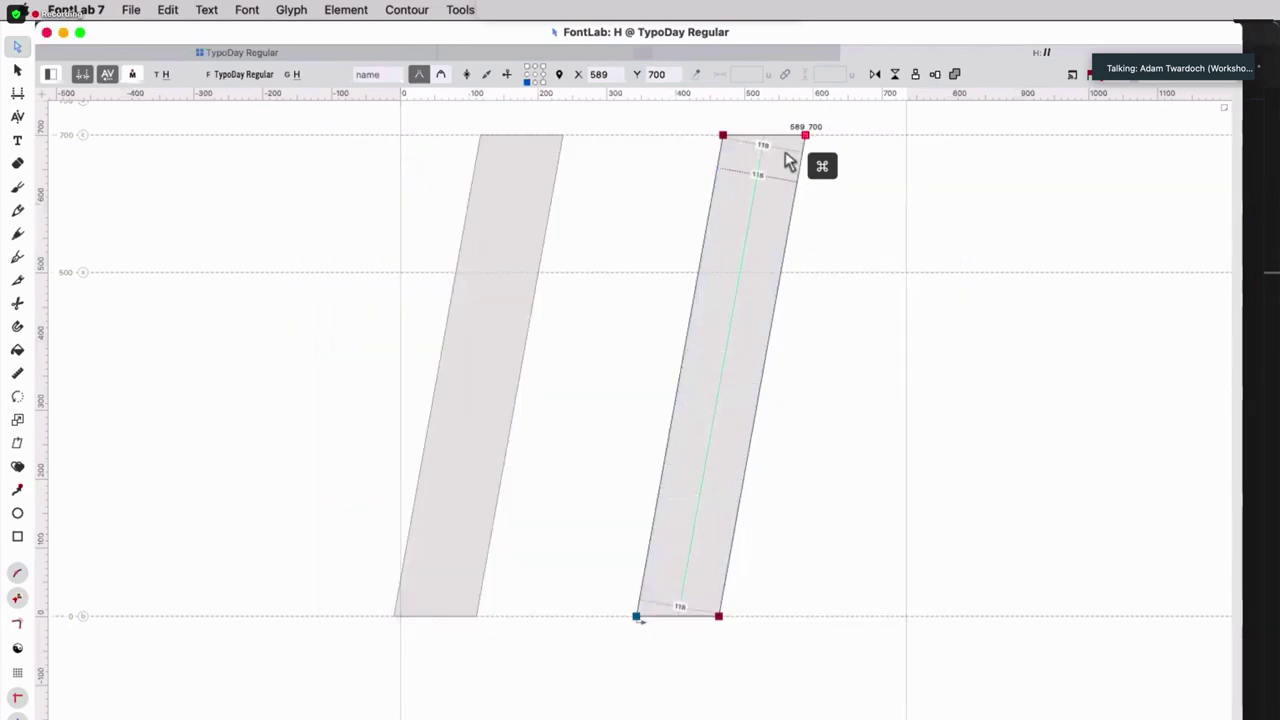
drag(806, 135, 810, 135)
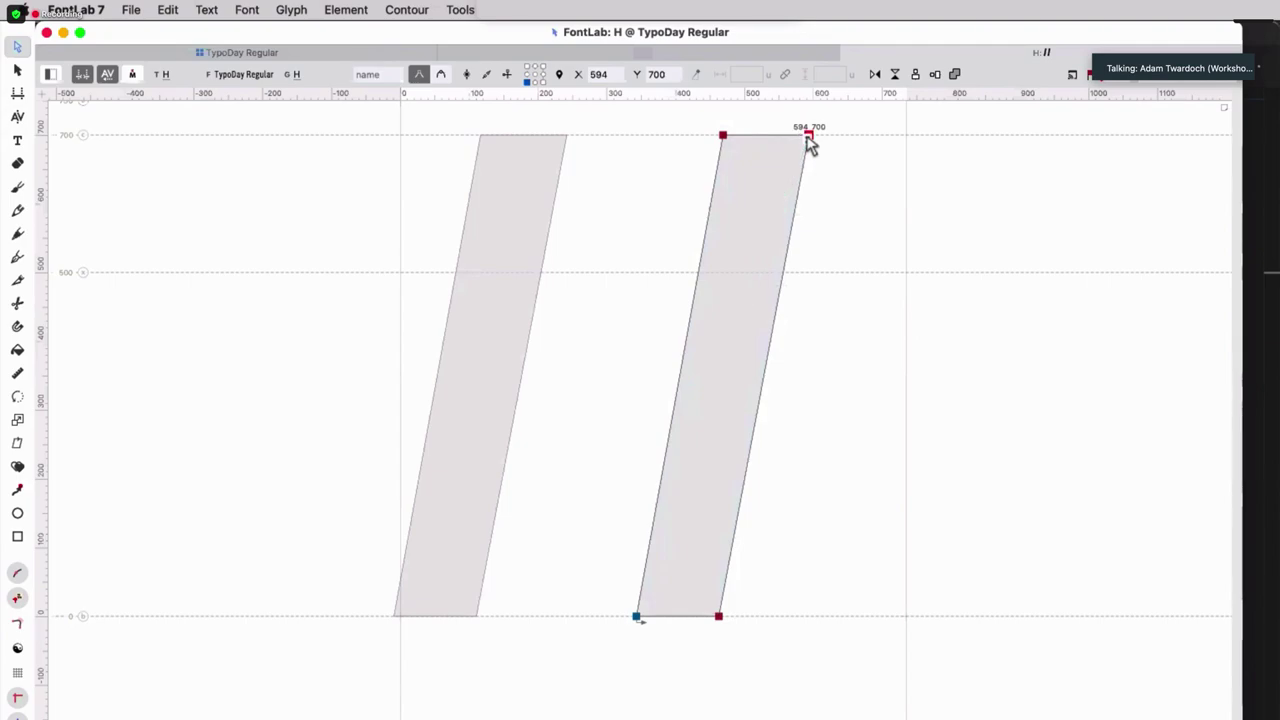
key(super+comma)
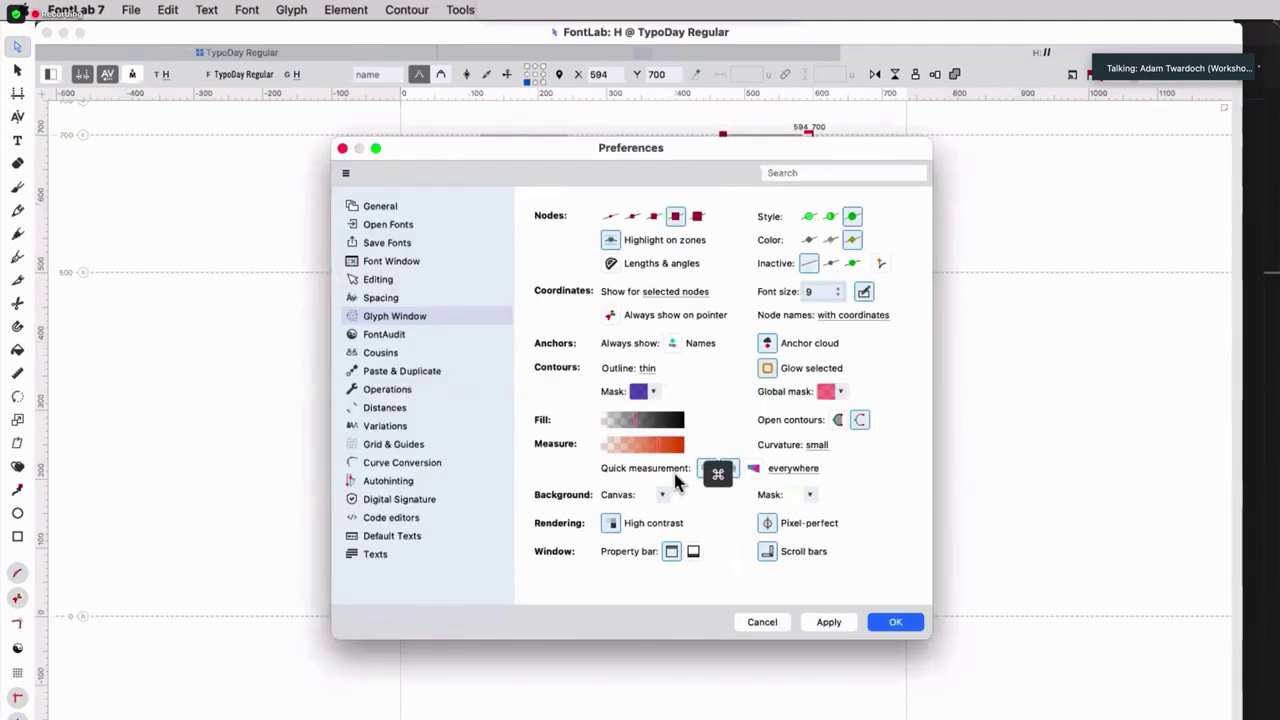
click(878, 622)
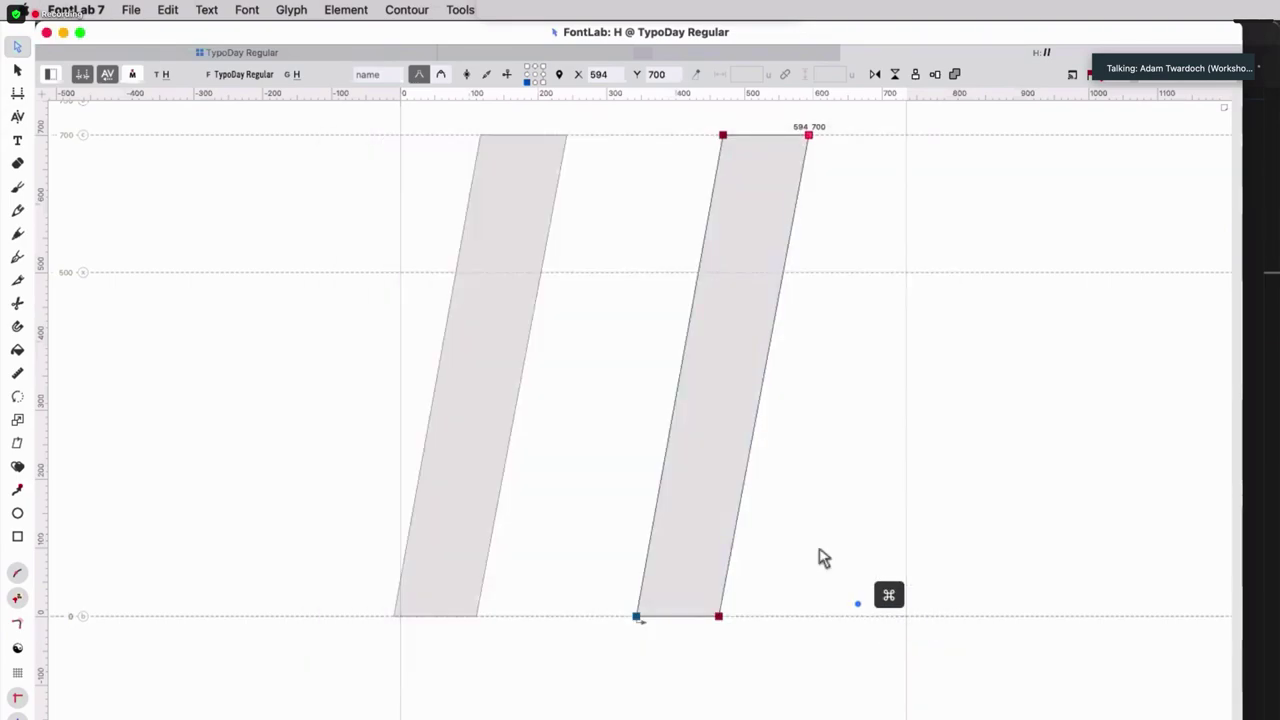
super+click(772, 191)
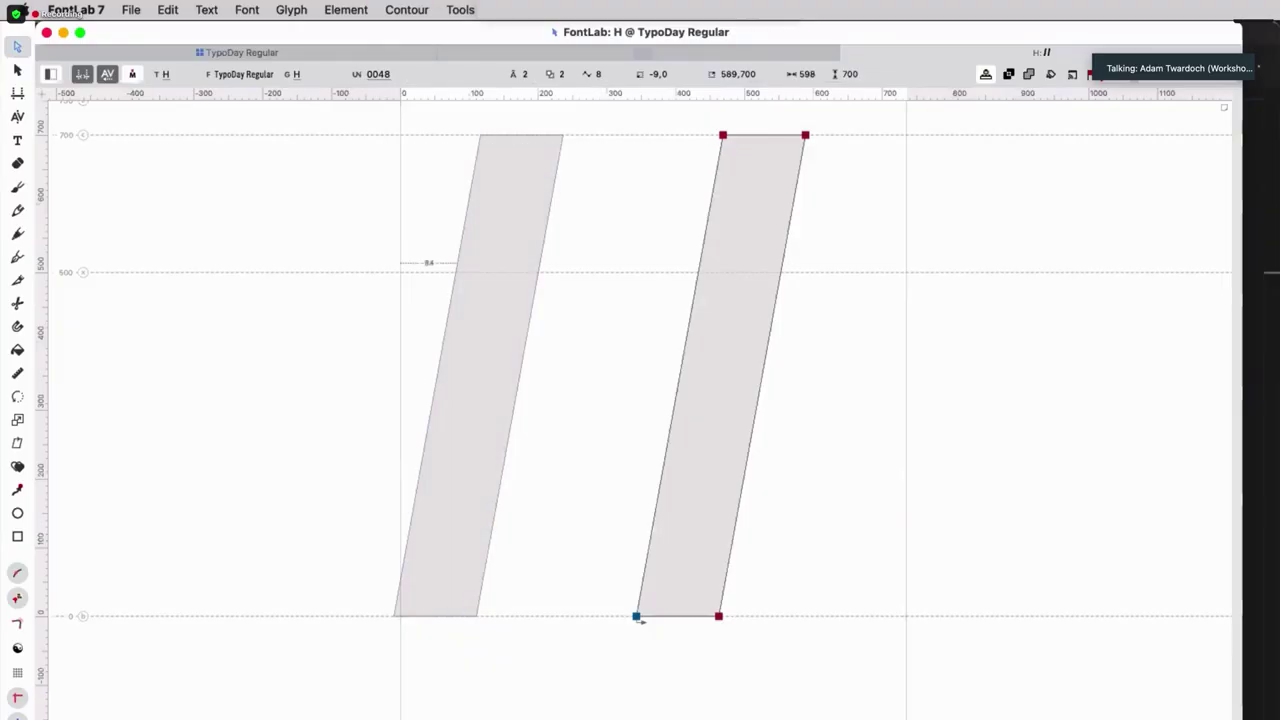
Measure the slant angle of the right stem's left edge from its baseline node to its cap-height node.
click(17, 378)
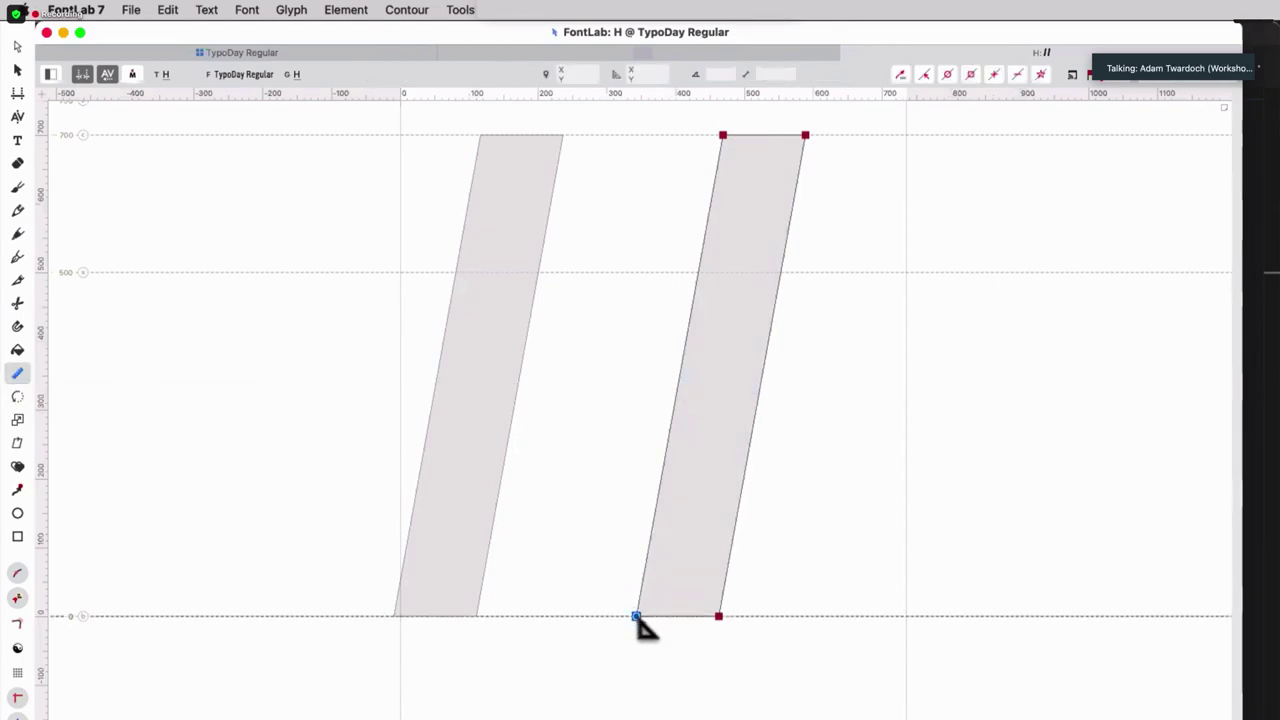
drag(636, 617, 725, 138)
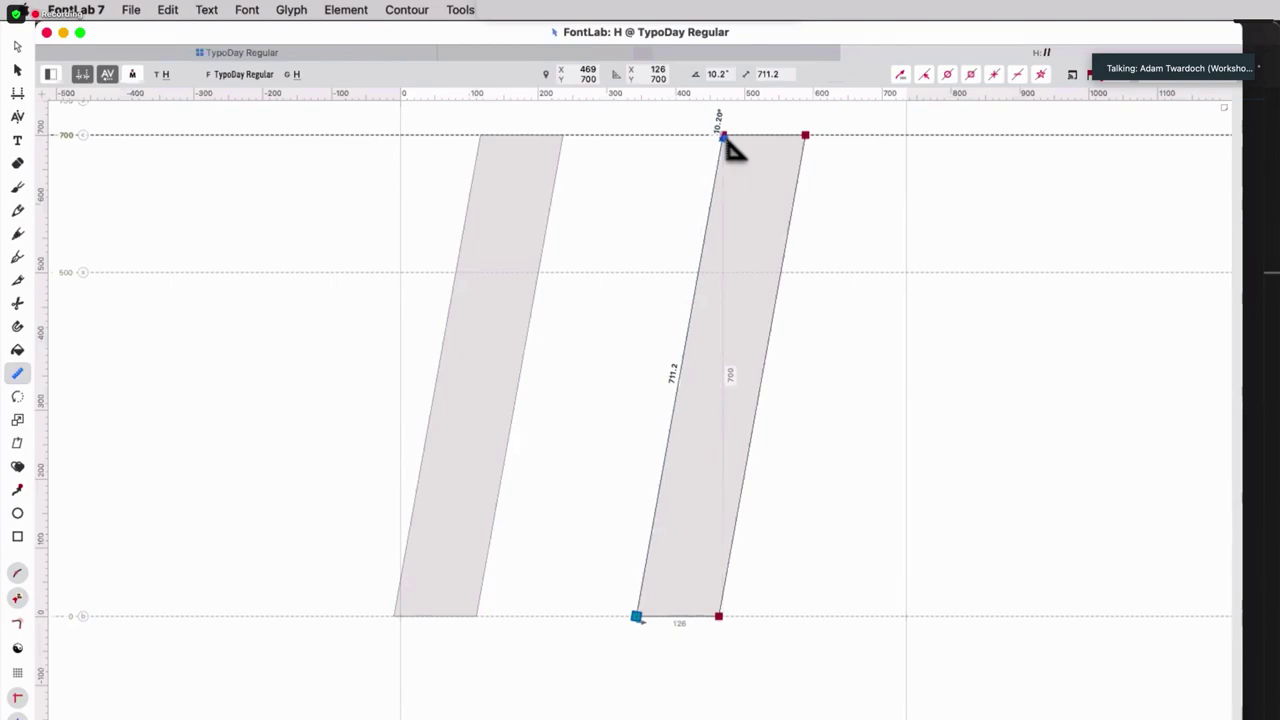
key(a)
Set the italic angle to 10.20 in the Font Dimensions of the Font Info.
click(131, 9)
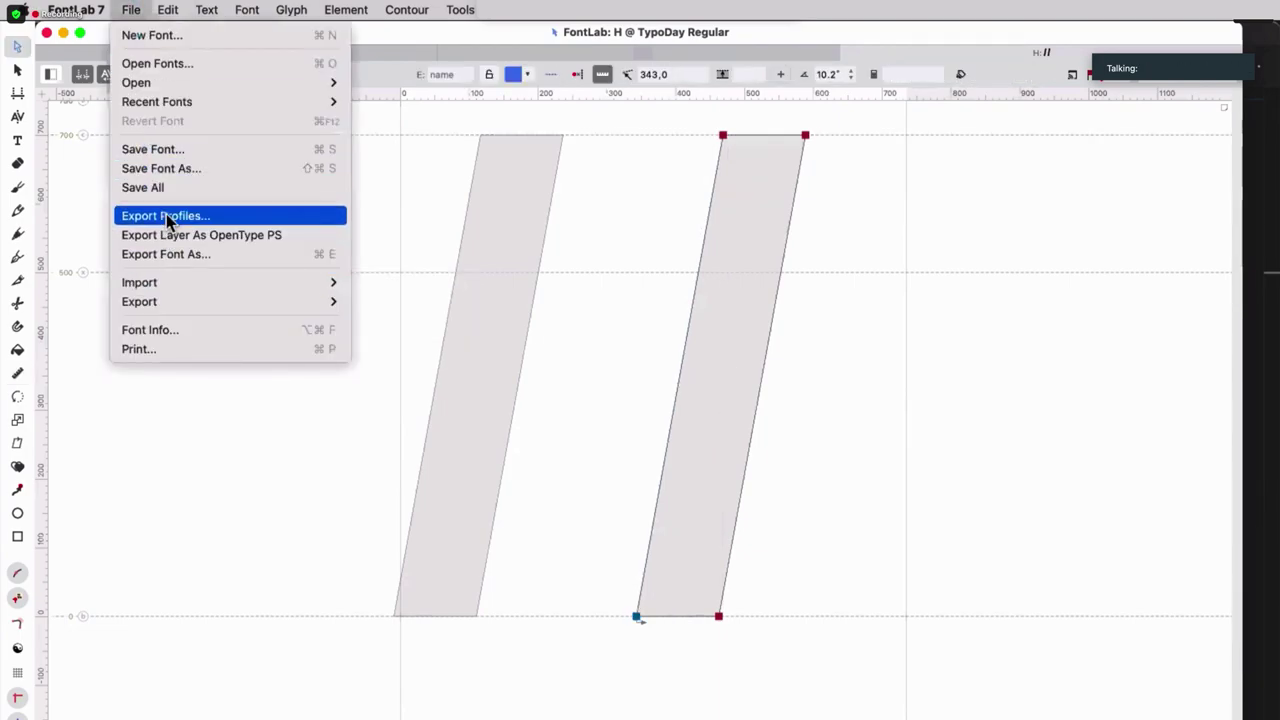
click(168, 329)
double_click(592, 250)
text(10.20)
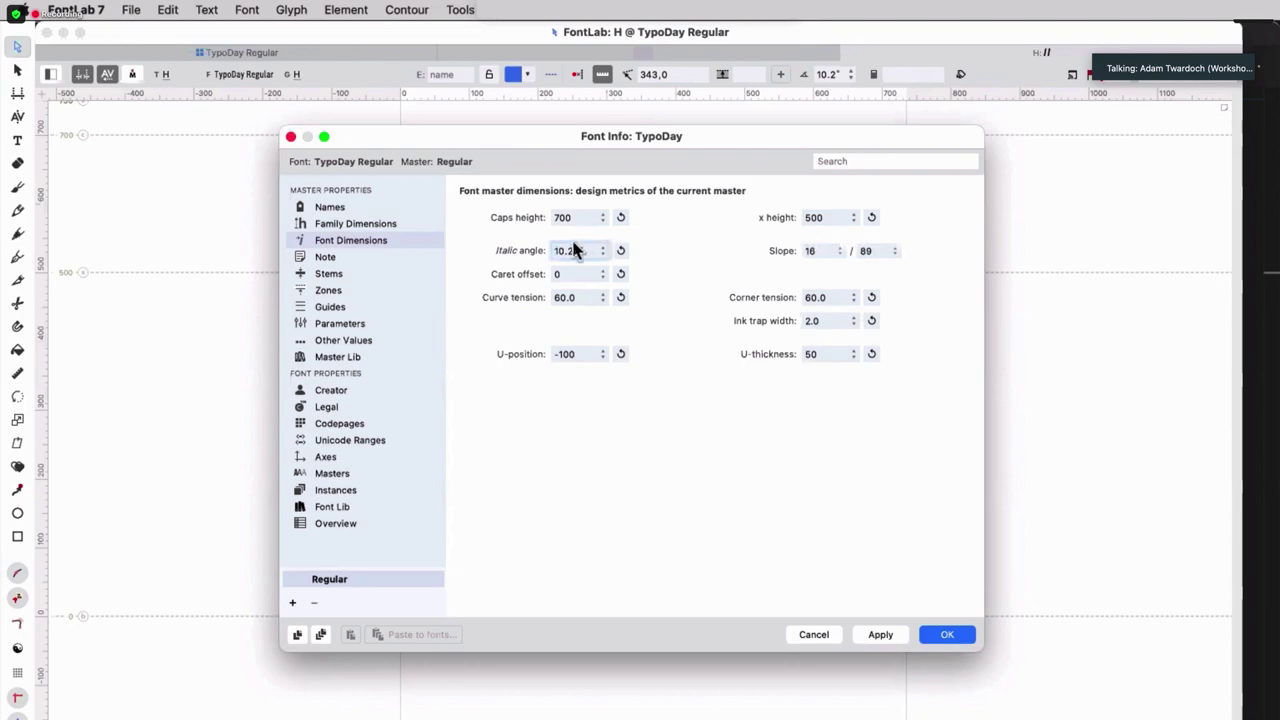
click(947, 636)
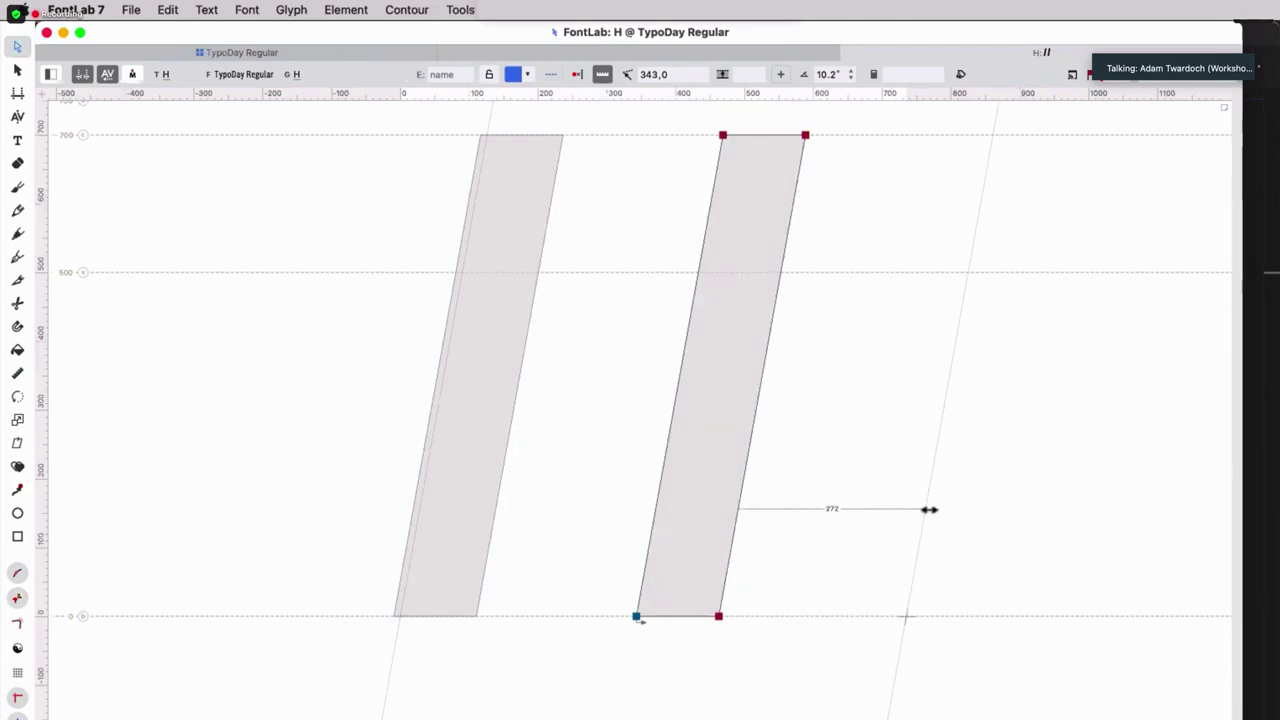
Apply the italic angle to both metrics and grid in the glyph view.
click(550, 10)
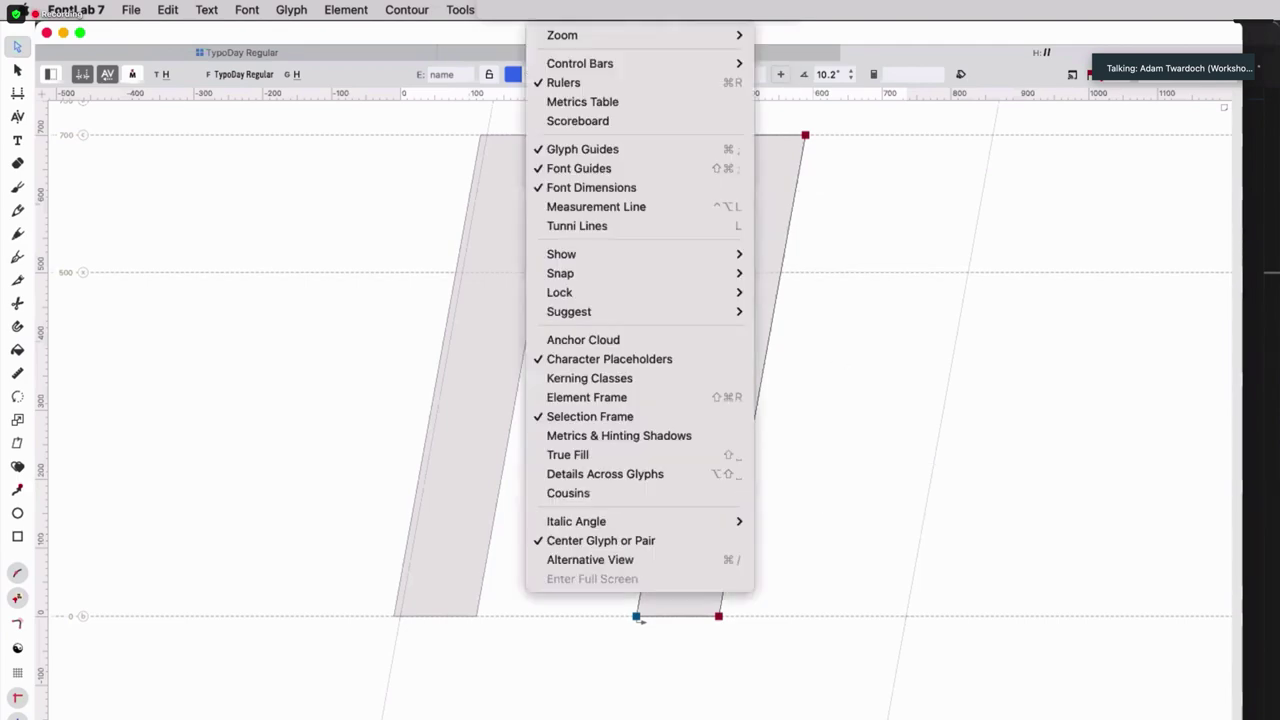
mouse_move(578, 521)
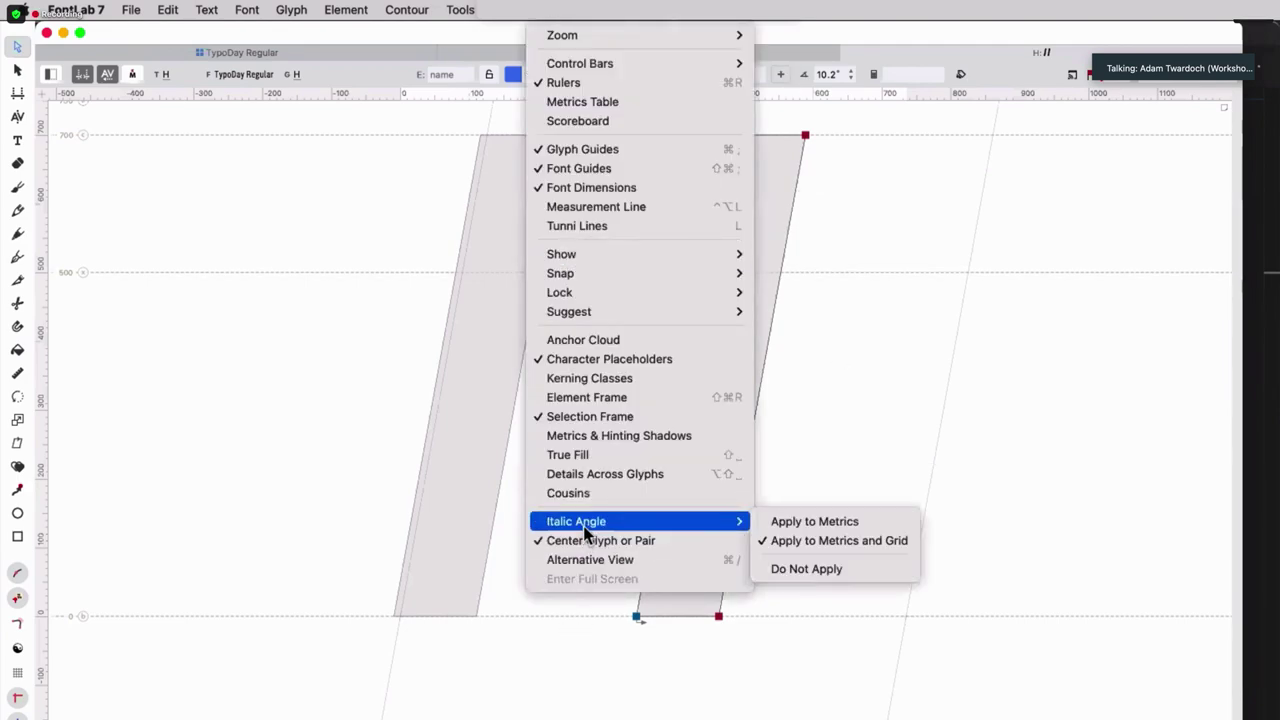
click(862, 541)
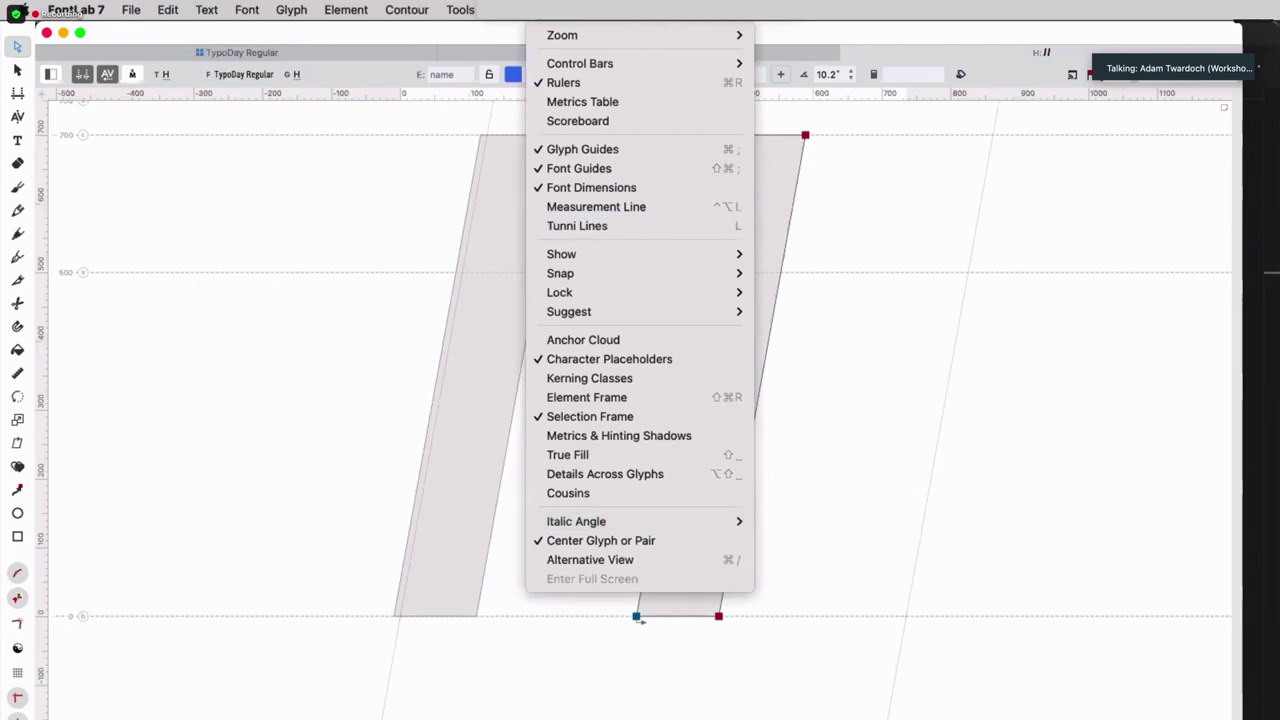
key(ctrl+alt+l)
click(830, 492)
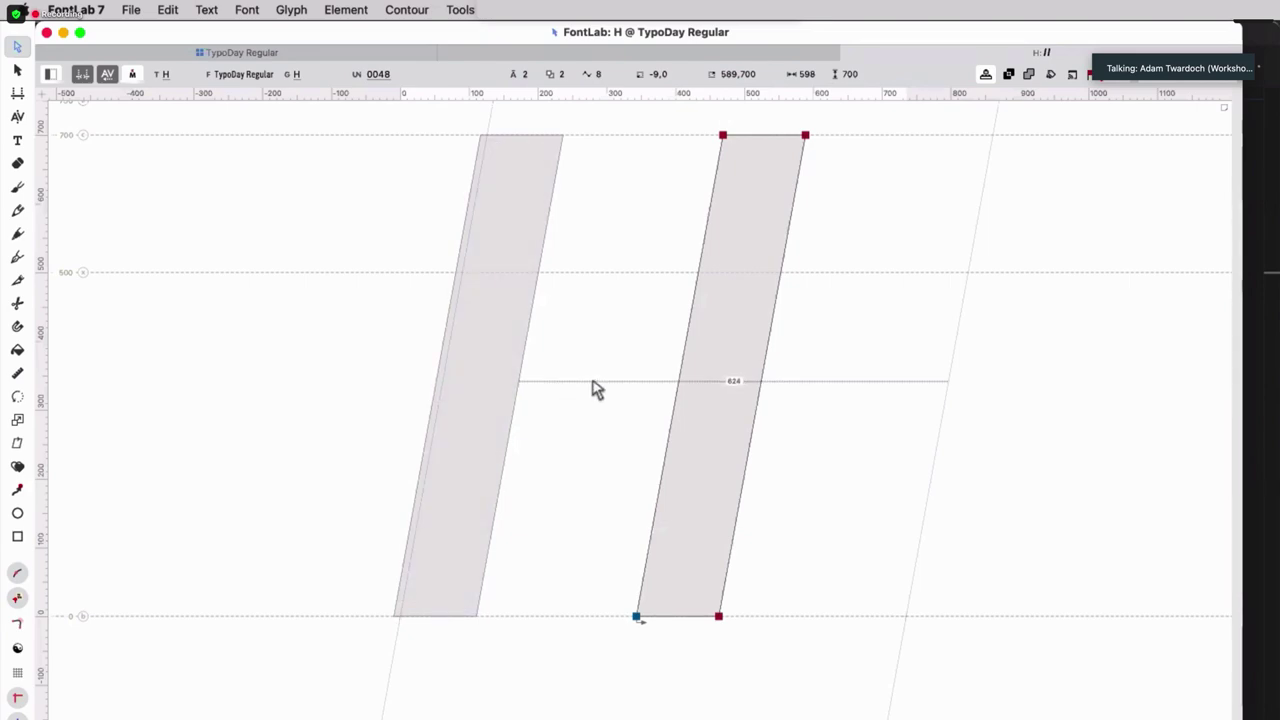
key(super+z)
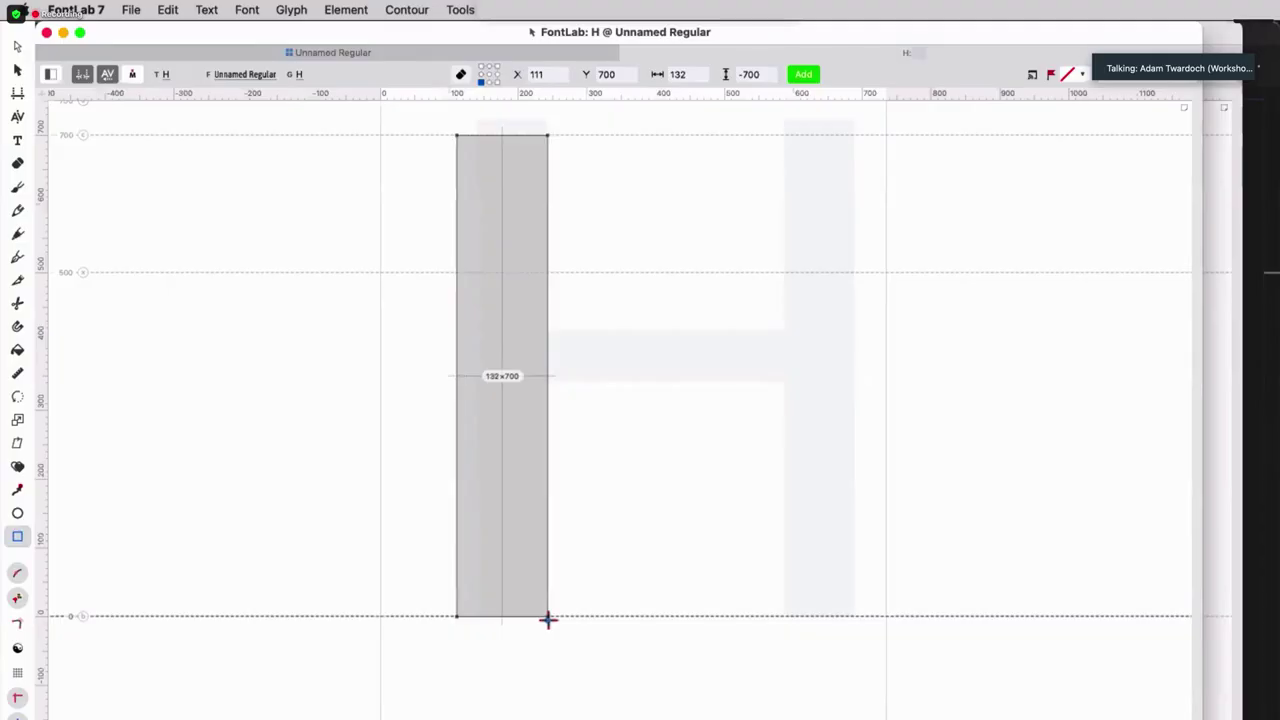
Paste a linked reference of the 132 by 700 stem and move it about 384 units right as the H's right stem.
click(17, 70)
click(167, 10)
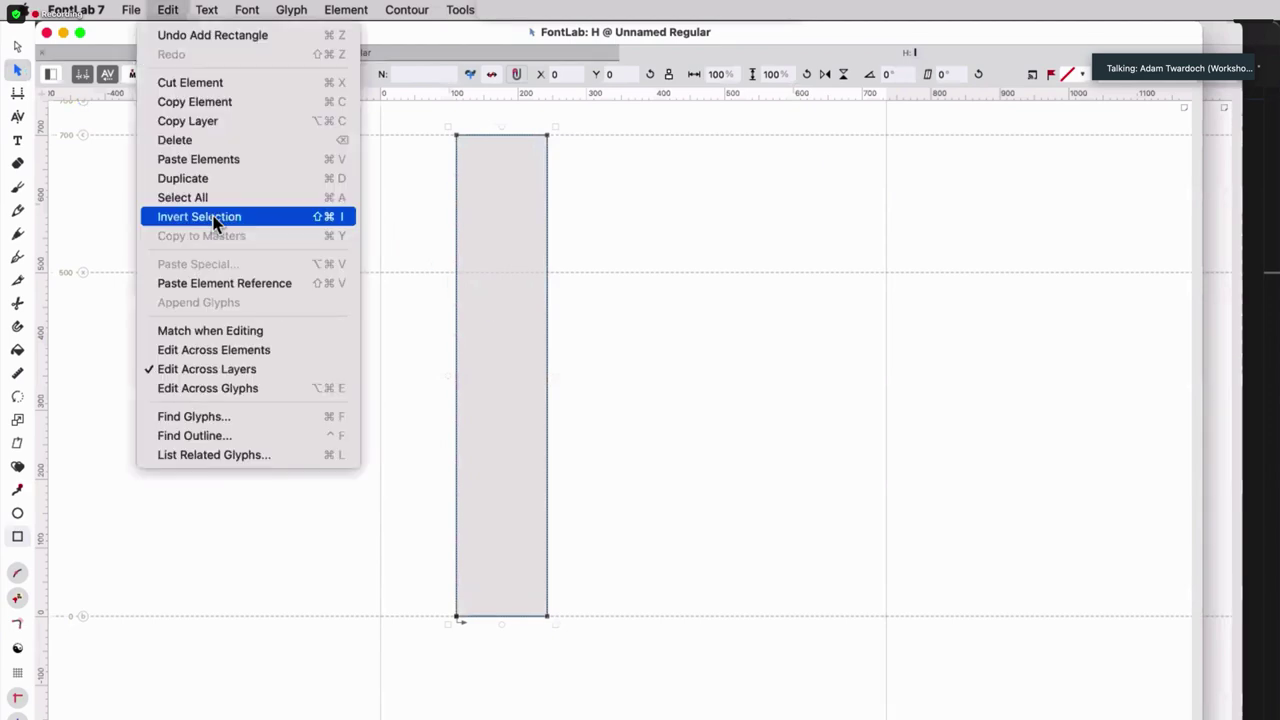
click(243, 283)
drag(544, 320, 818, 320)
click(531, 322)
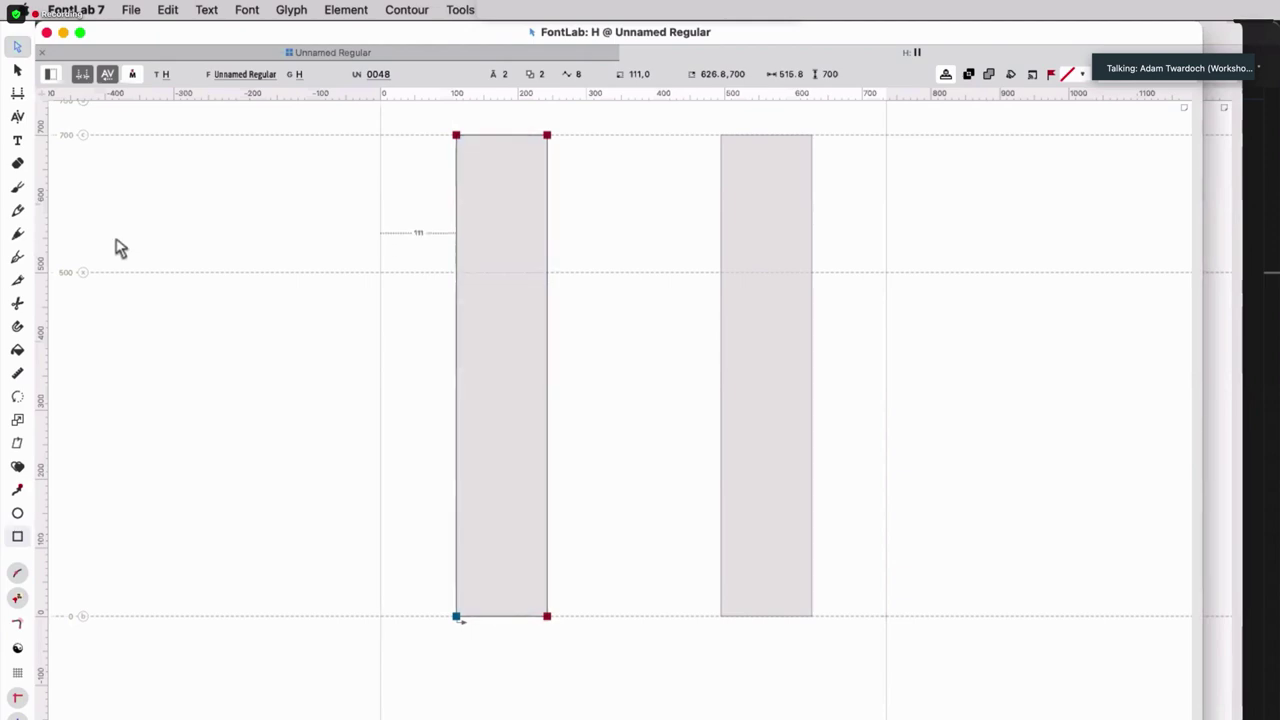
Try to draw a 332 by 100 crossbar rectangle within the linked left stem's element, and undo it.
click(17, 538)
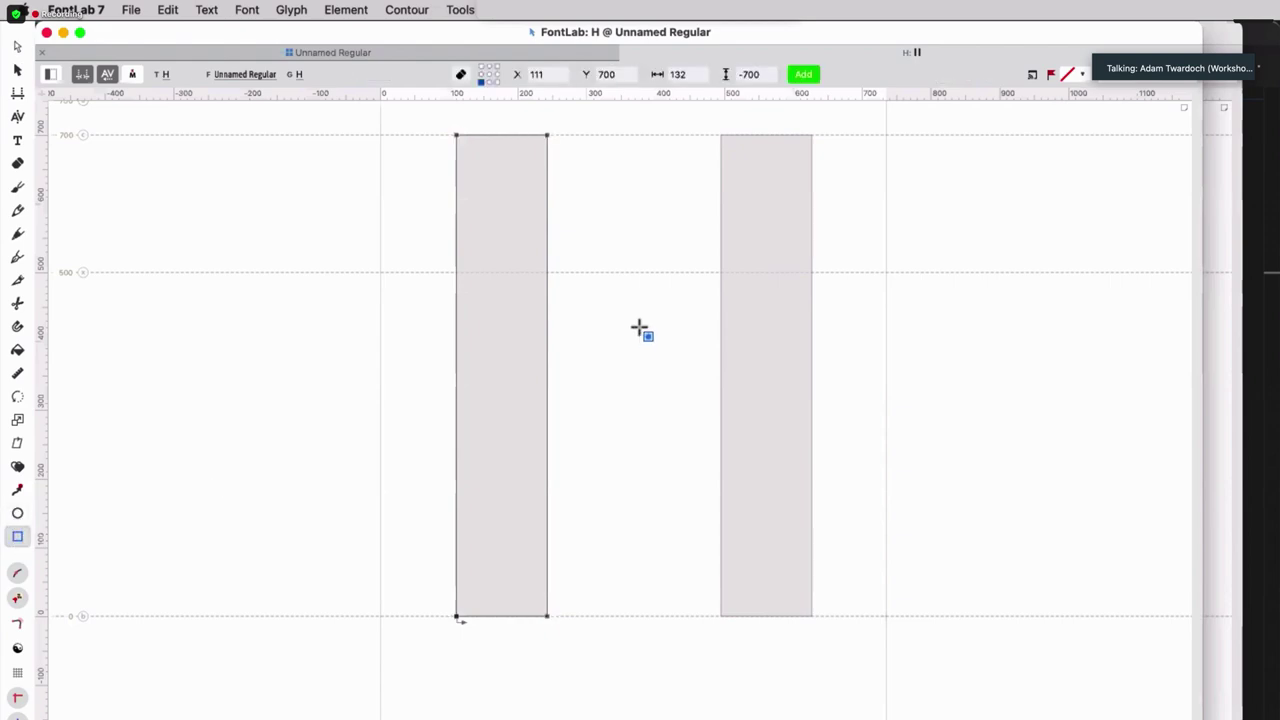
drag(522, 319, 751, 388)
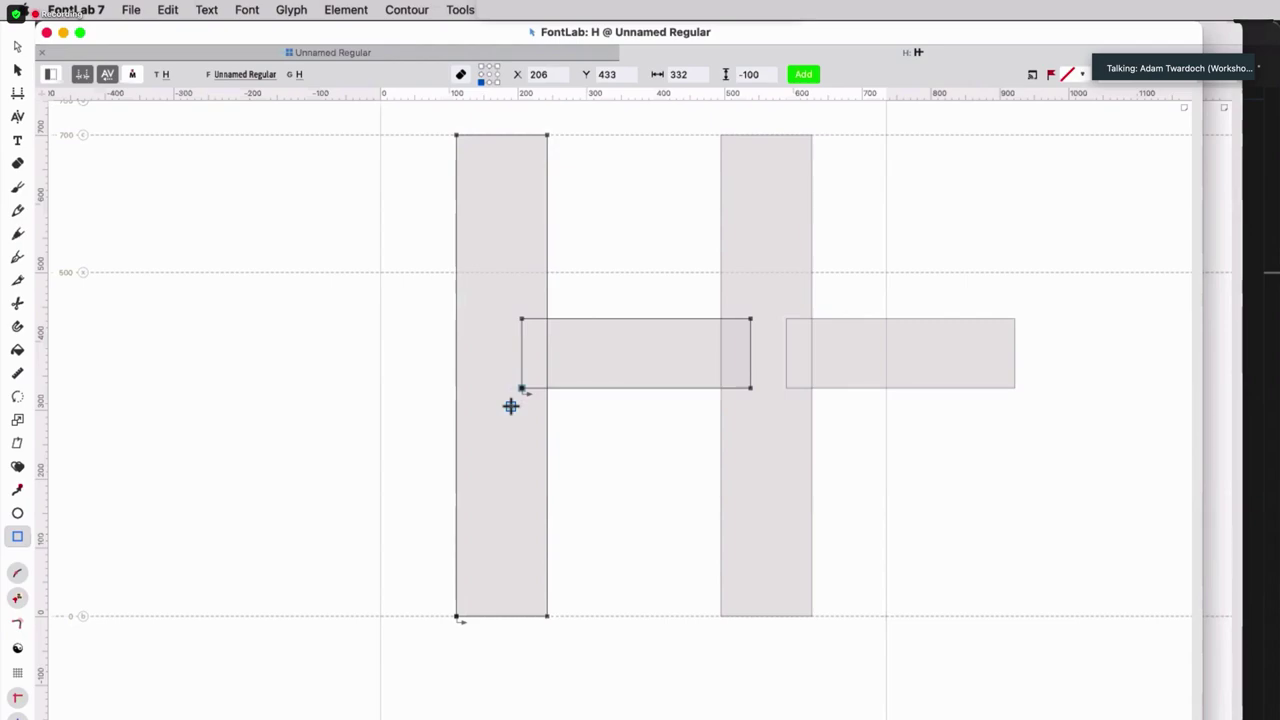
key(super+z)
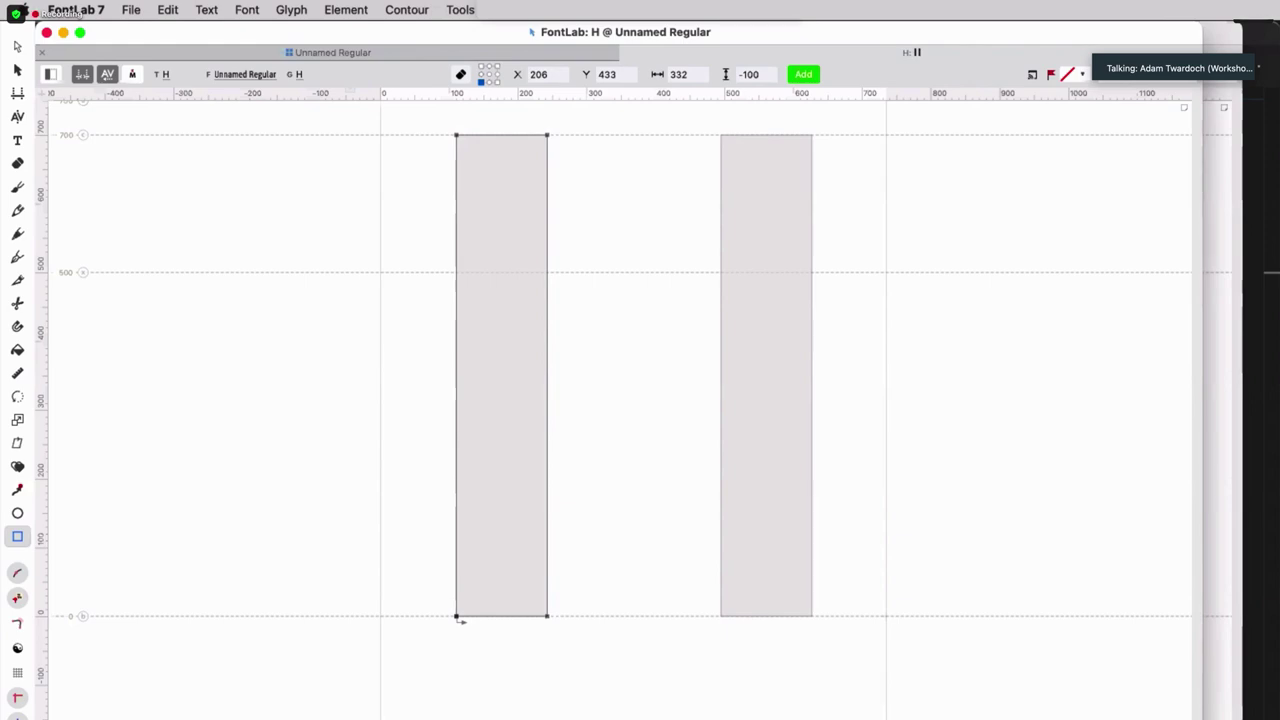
Create a new element and draw the H's crossbar in it as a rectangle about 93 units high overlapping both stems.
click(345, 10)
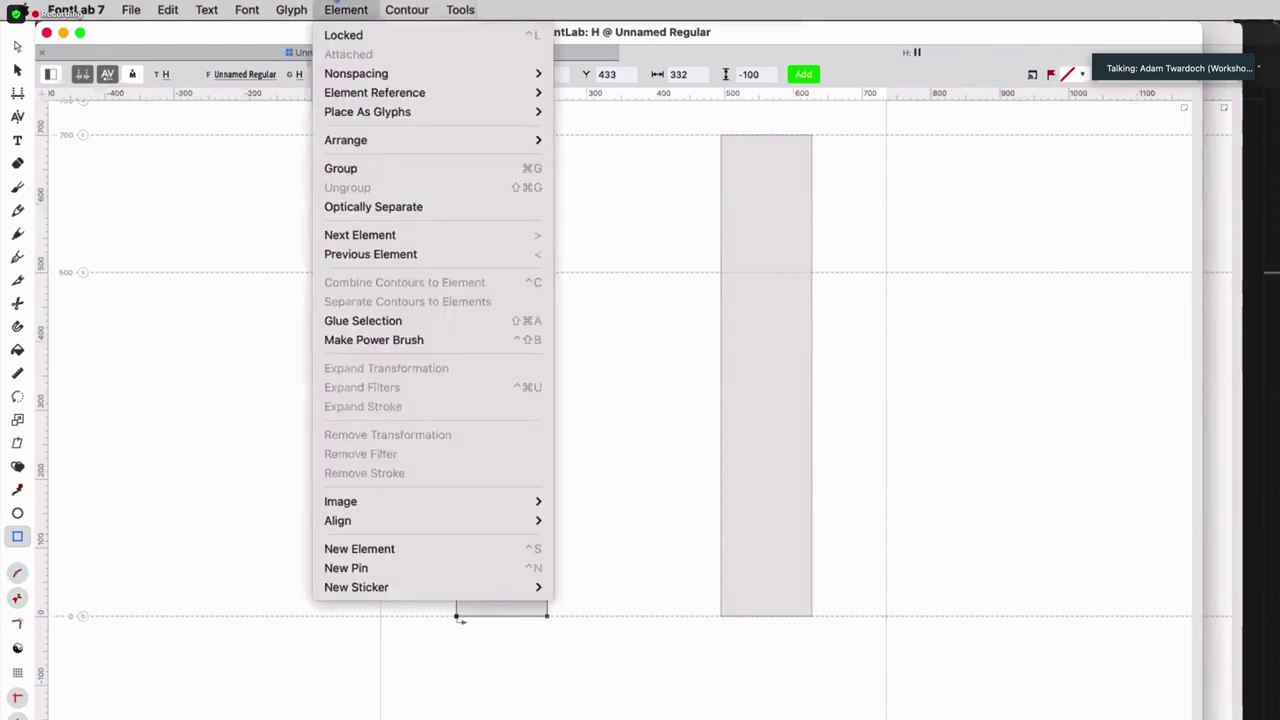
click(383, 549)
drag(508, 321, 753, 384)
Check the H's separate elements by selecting the left stem, the right stem and the crossbar in turn.
click(17, 46)
click(505, 248)
click(766, 249)
click(512, 218)
click(788, 216)
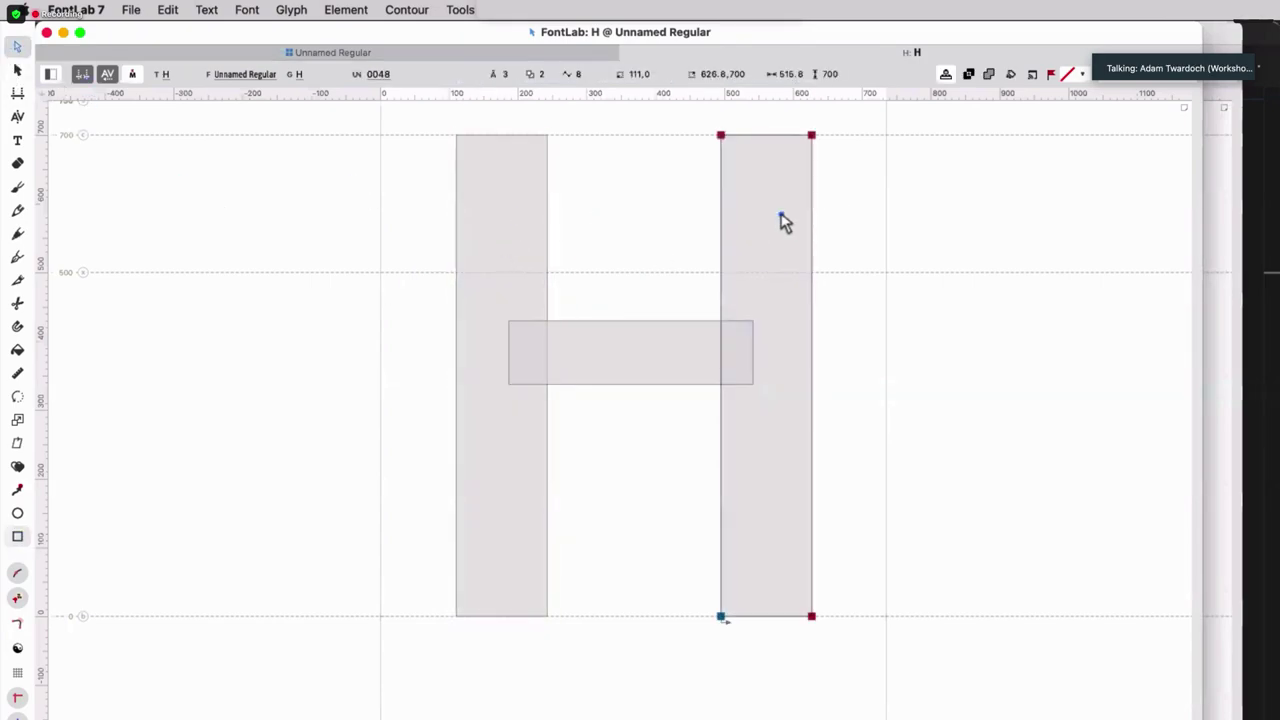
click(617, 342)
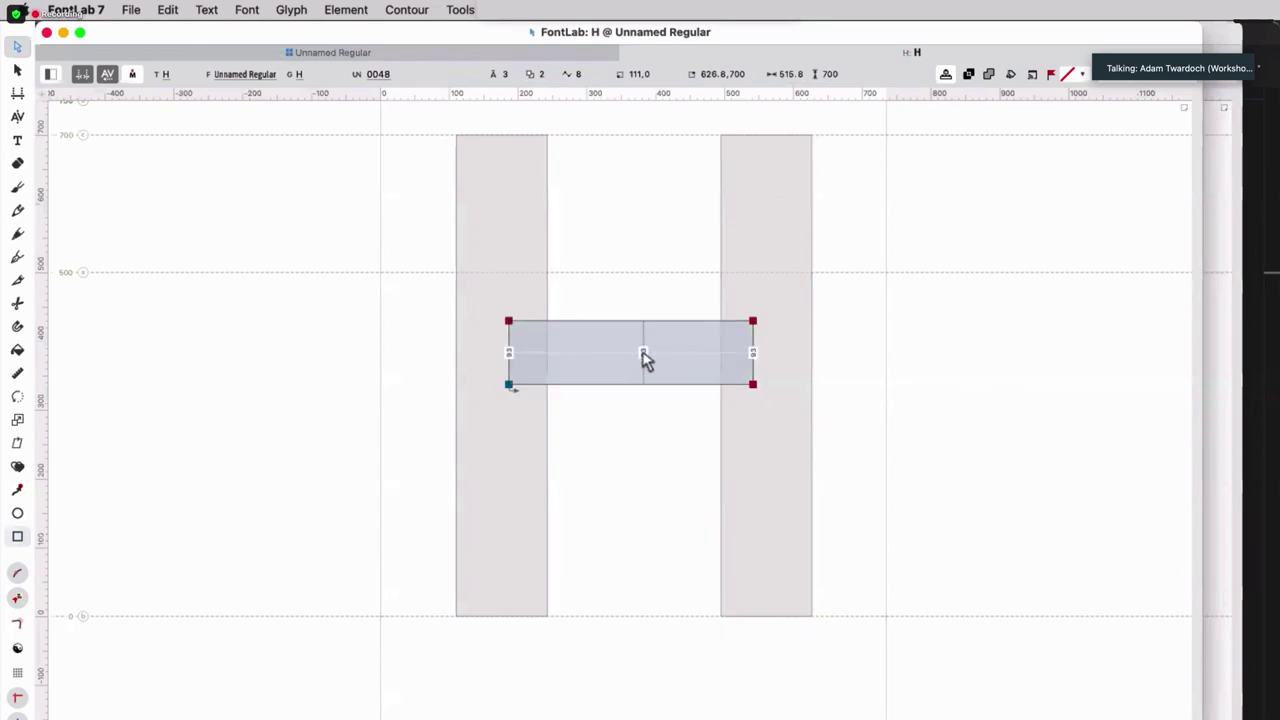
Fill in the vertical and horizontal stem widths automatically on the Stems page of the Font Info and accept them.
click(131, 9)
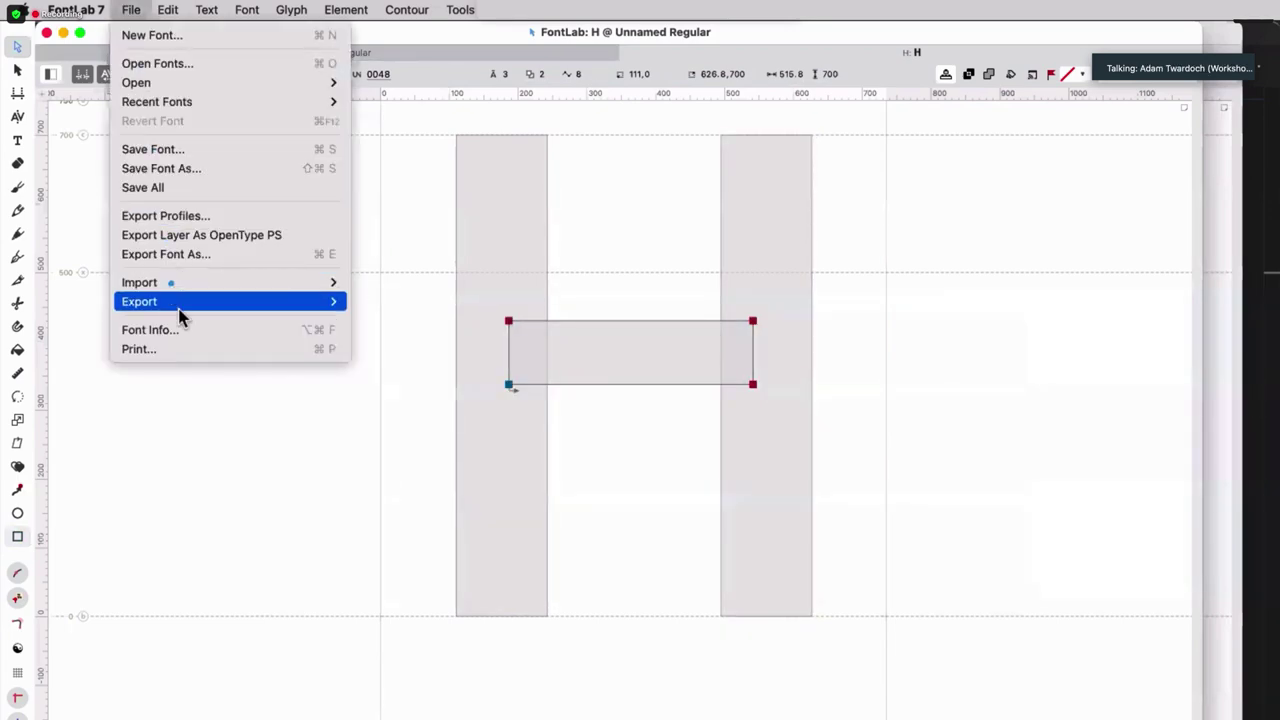
click(177, 329)
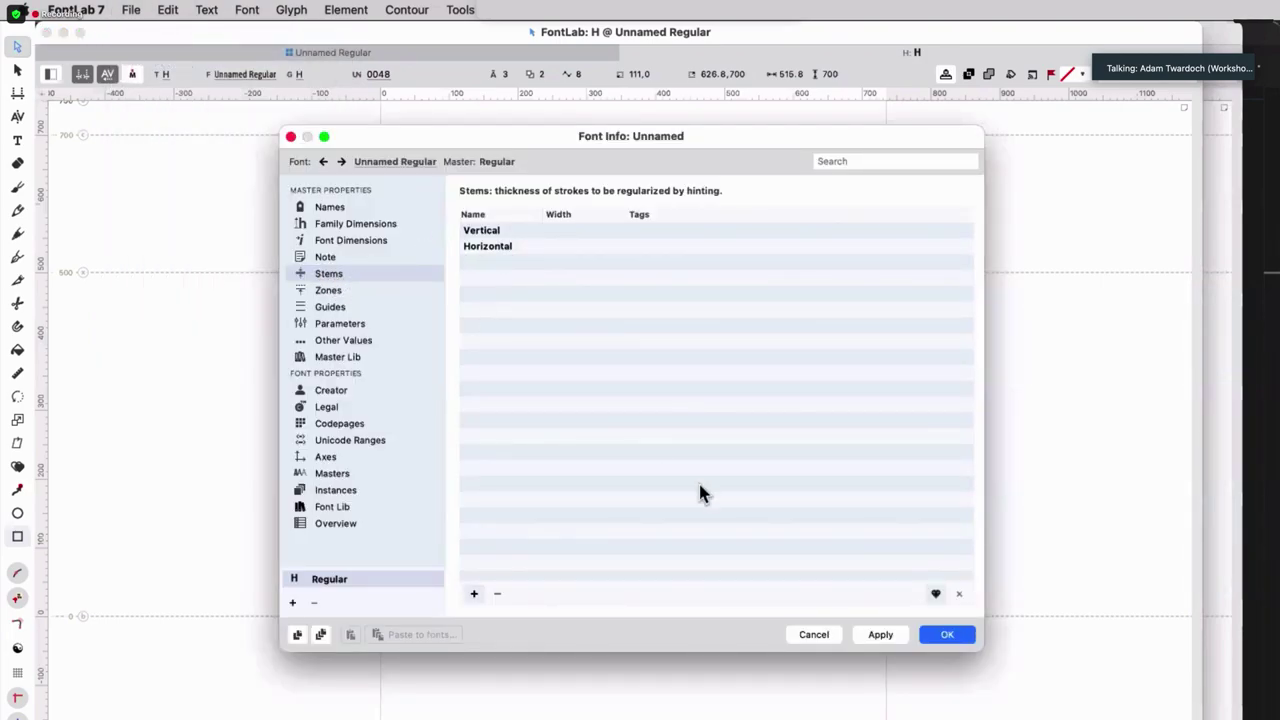
click(935, 594)
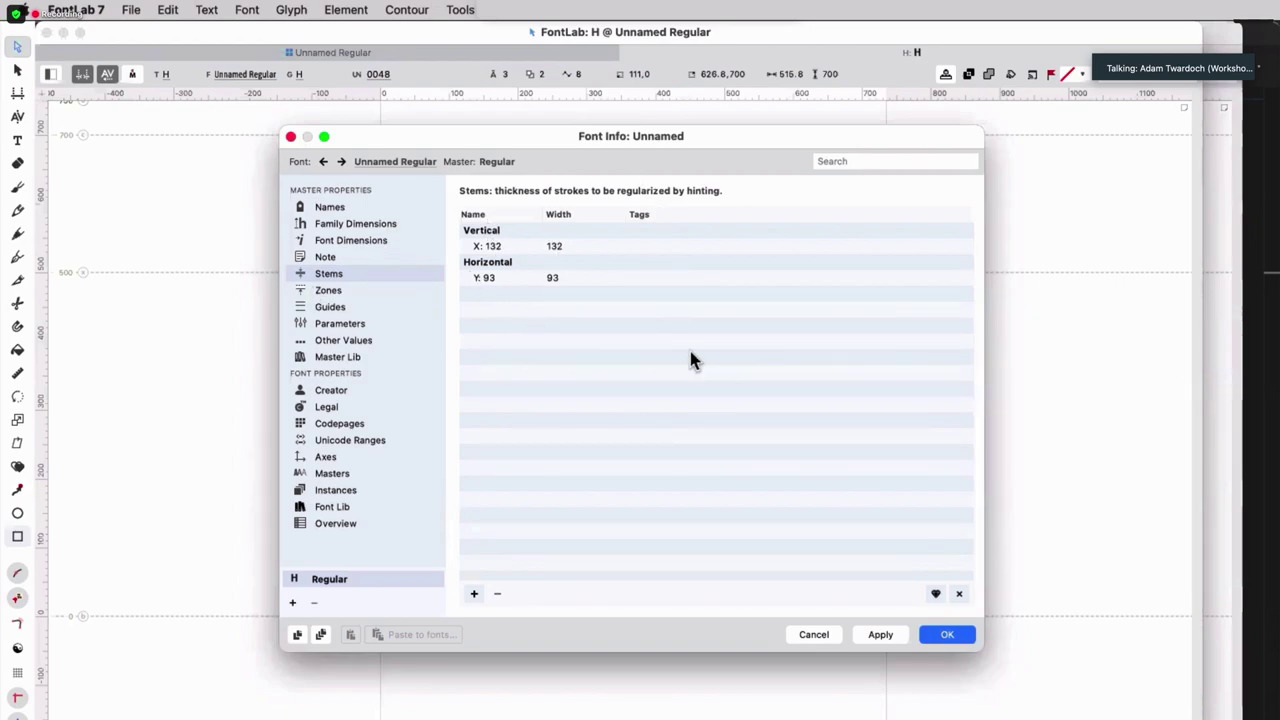
click(947, 635)
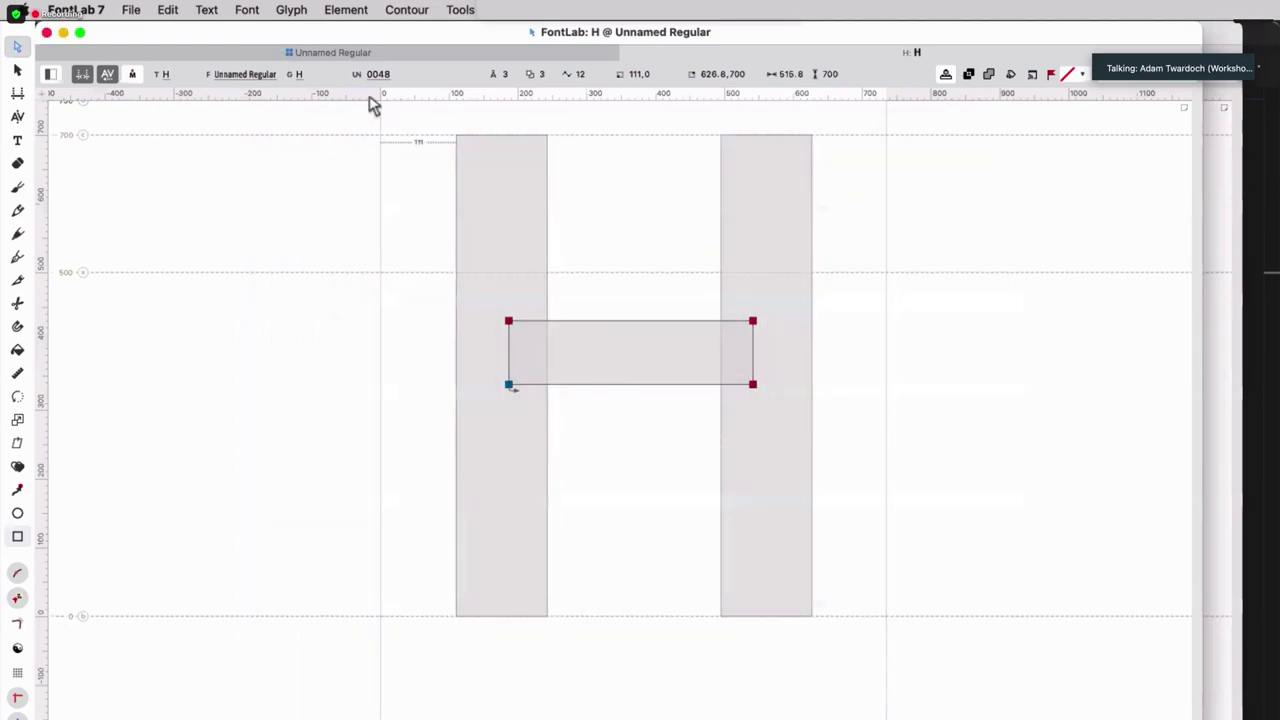
Open the empty E glyph for drawing and insert the H before it in the text for comparison.
click(374, 55)
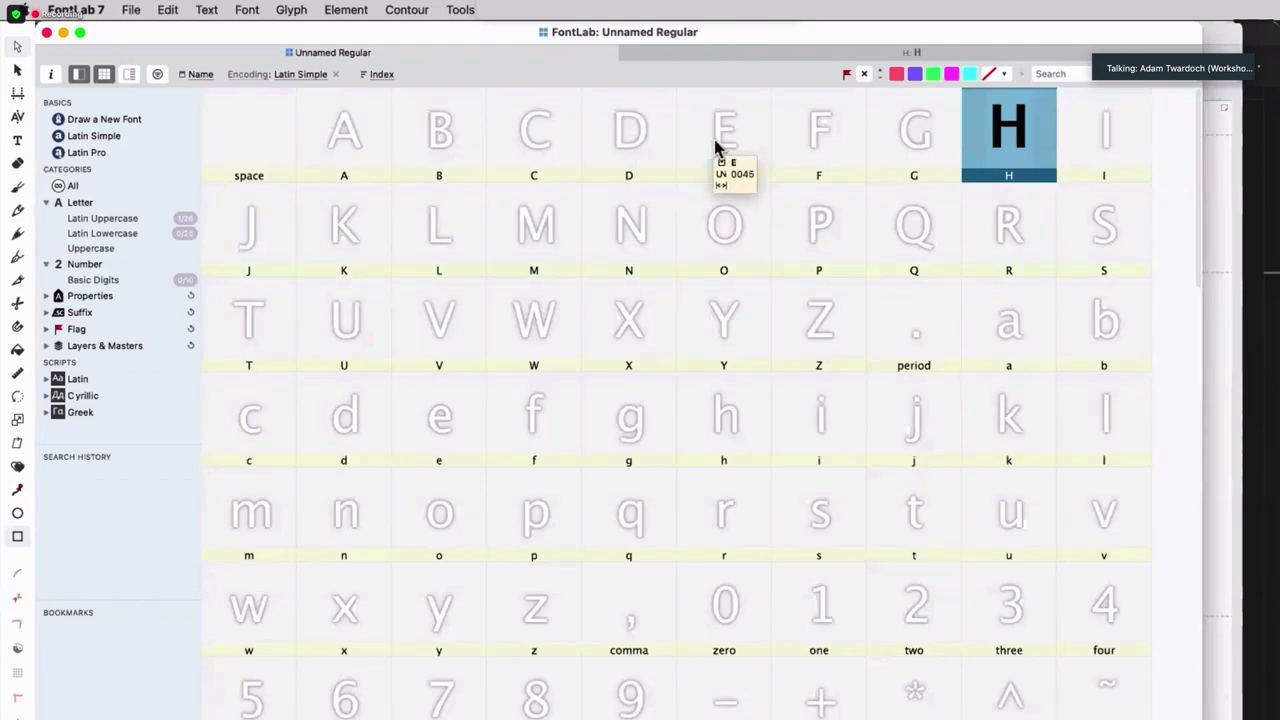
double_click(716, 148)
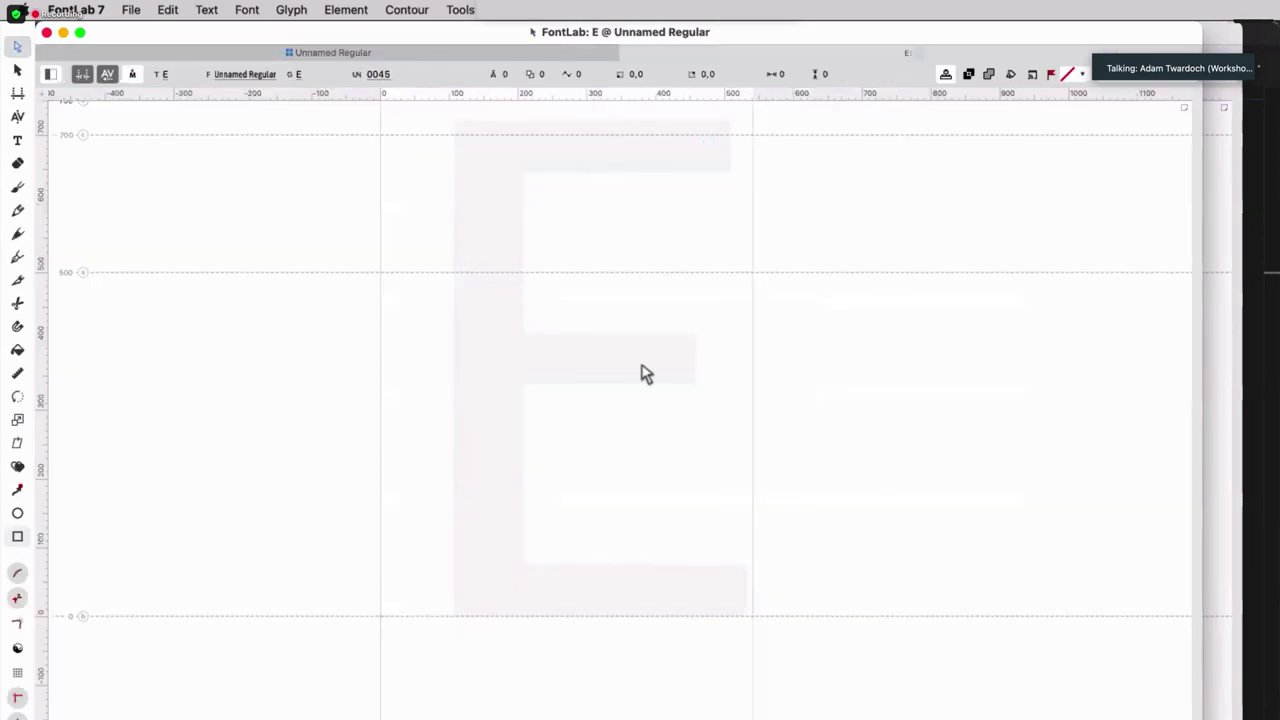
key(t)
key(shift+Left)
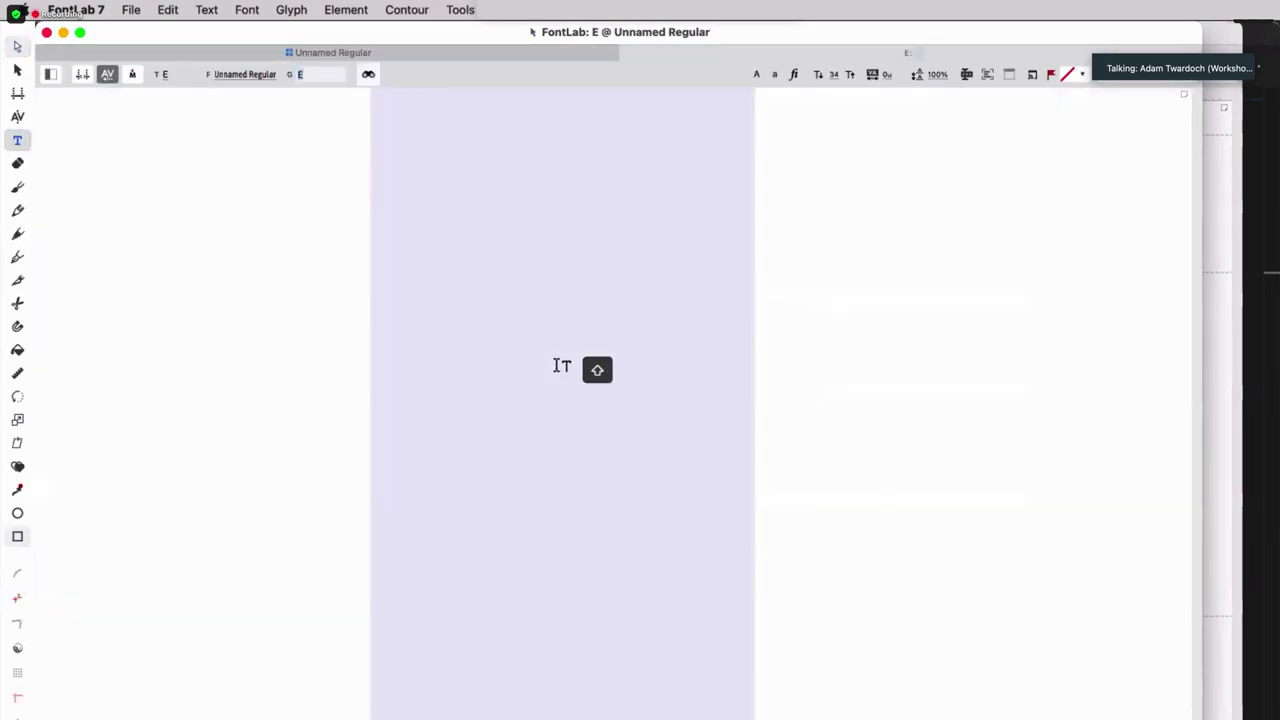
text(H)
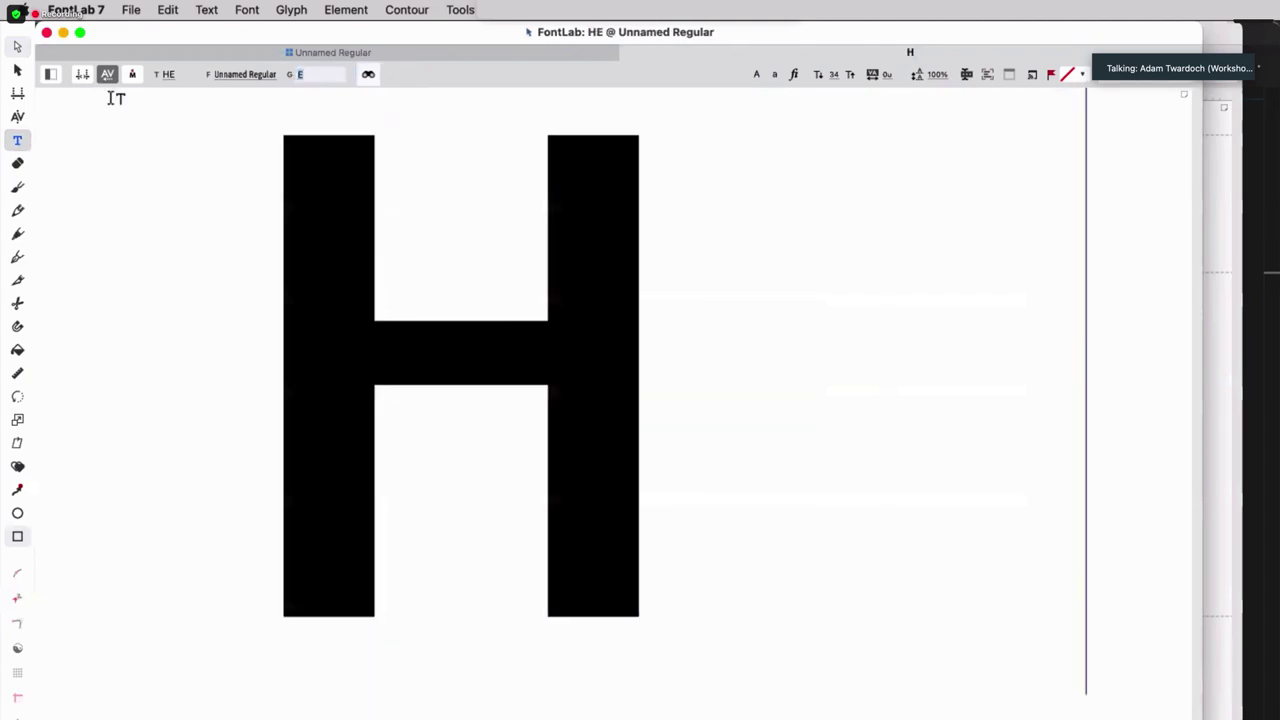
click(17, 47)
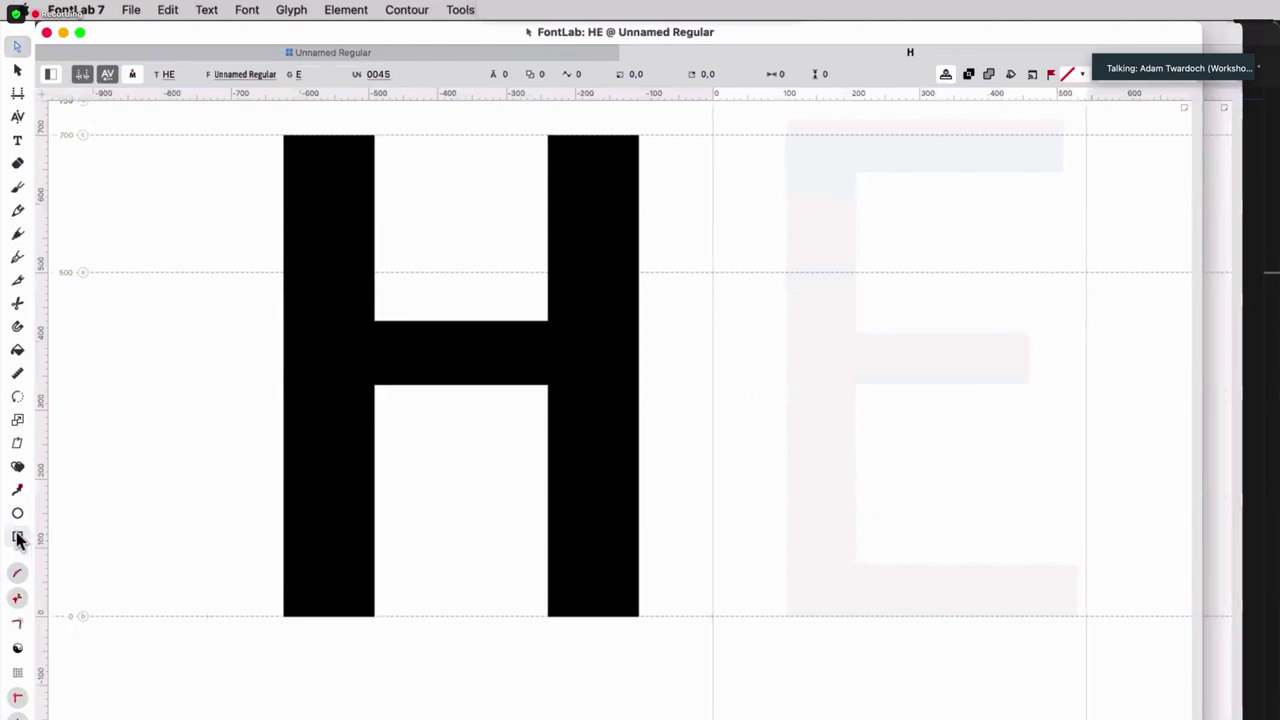
Turn on Stems in the drawing suggestions of the glyph view.
right_click(527, 330)
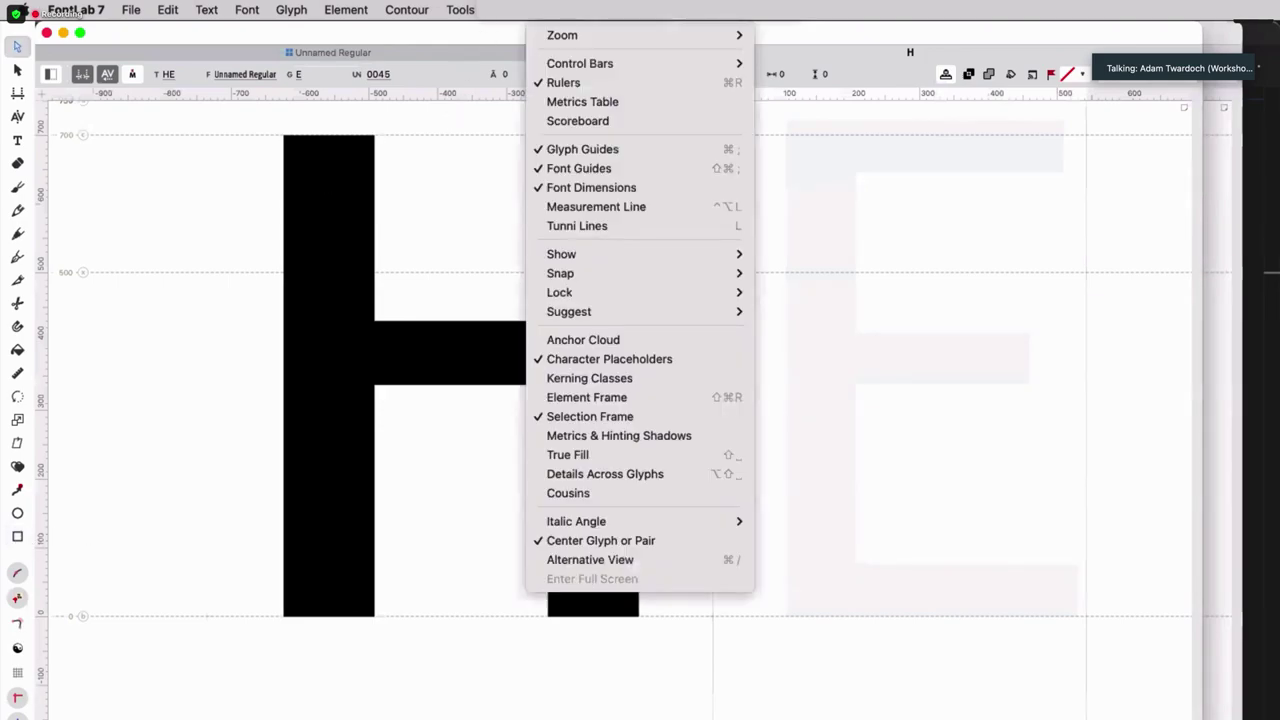
mouse_move(720, 311)
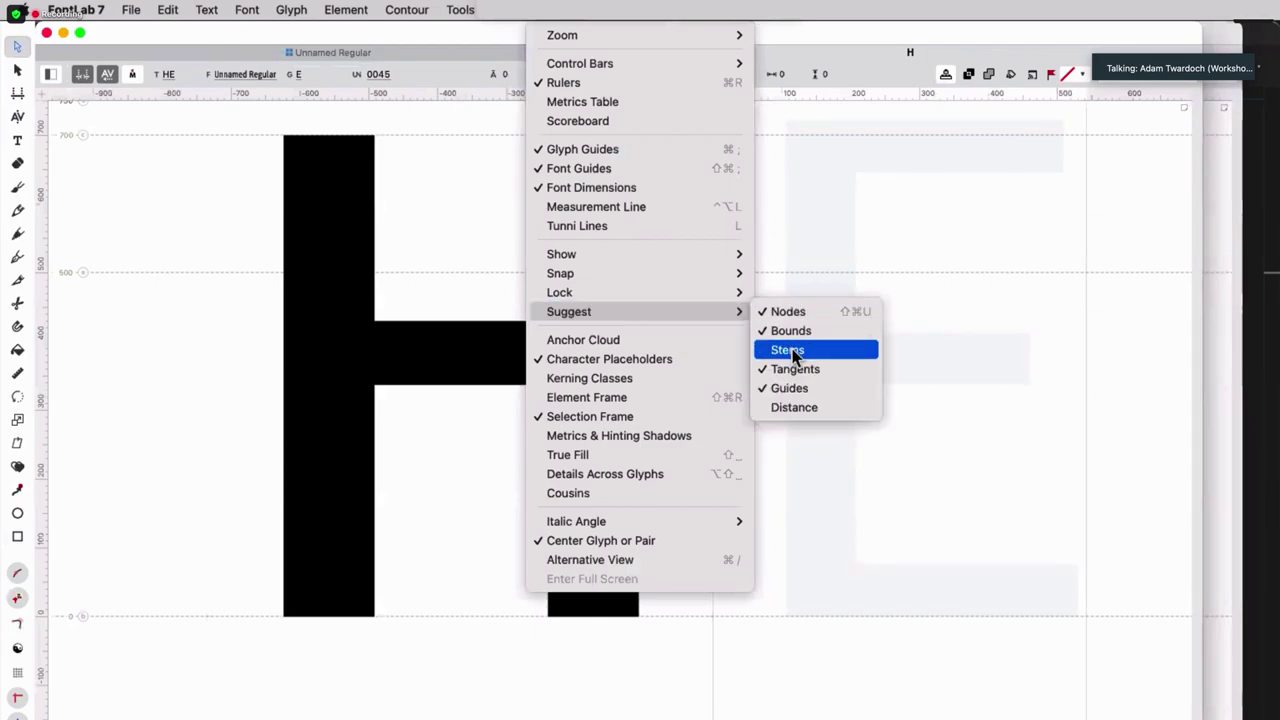
click(809, 350)
Draw the E's vertical stem as a 132-unit-wide rectangle from X 73 on the baseline and extend its top edge to Y 700.
click(18, 538)
mouse_move(763, 615)
mouse_down()
mouse_move(854, 366)
mouse_move(832, 352)
mouse_move(843, 326)
mouse_move(853, 415)
mouse_up()
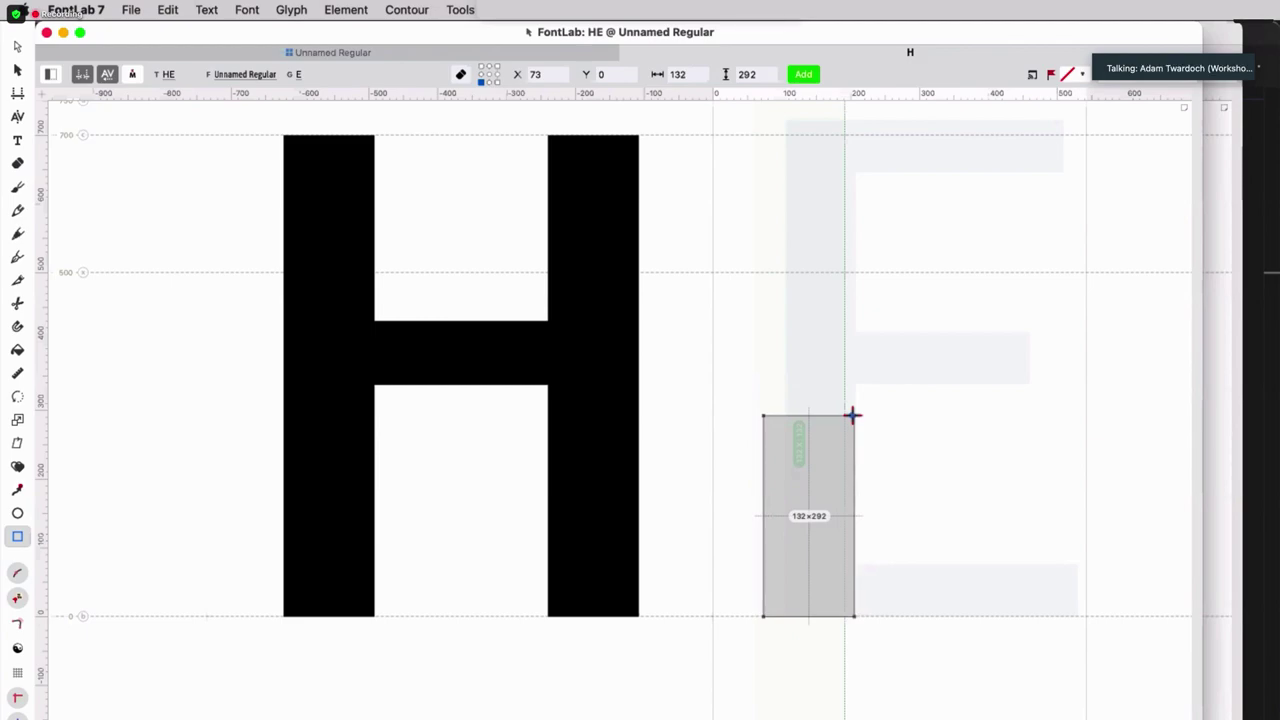
drag(852, 415, 852, 415)
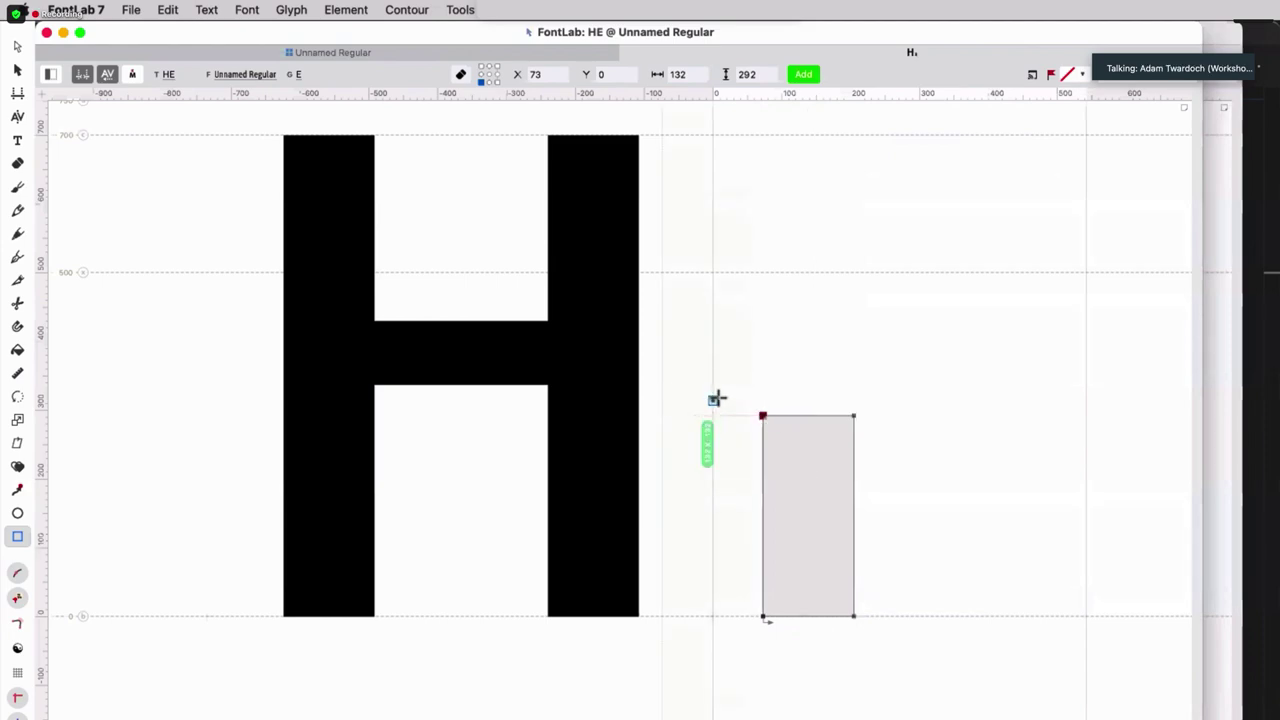
click(17, 46)
drag(733, 359, 913, 455)
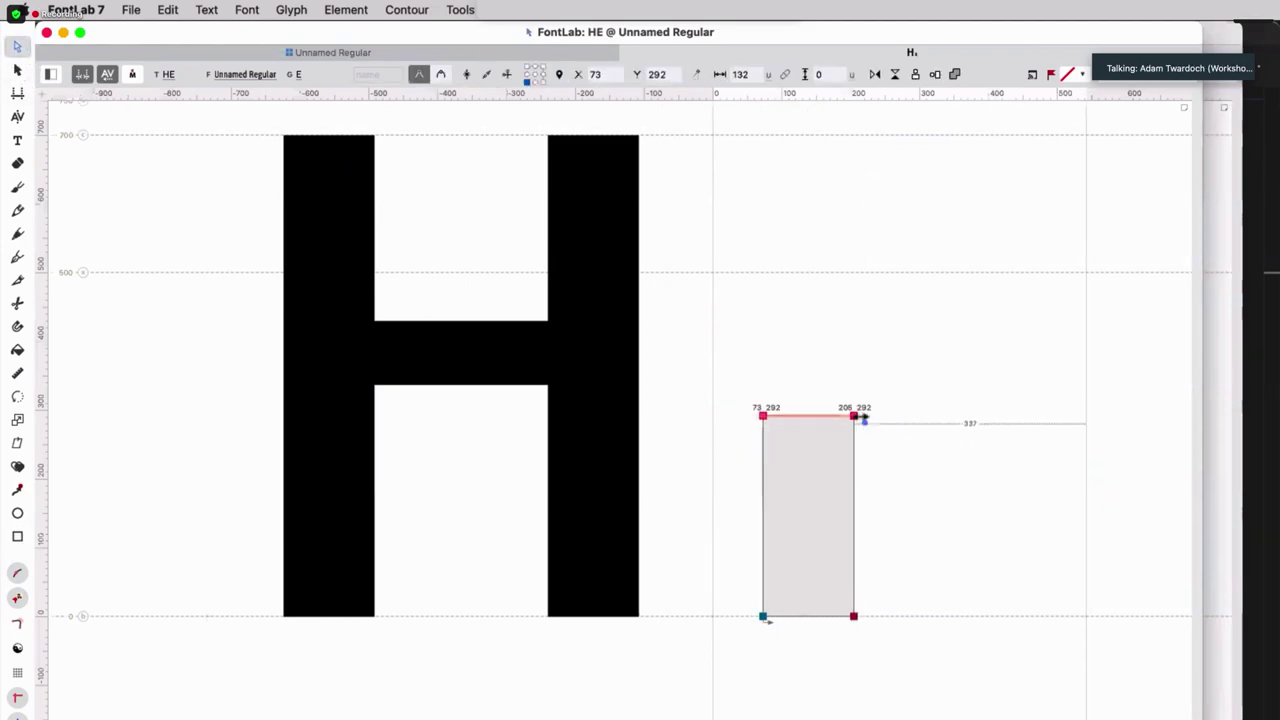
drag(856, 416, 849, 137)
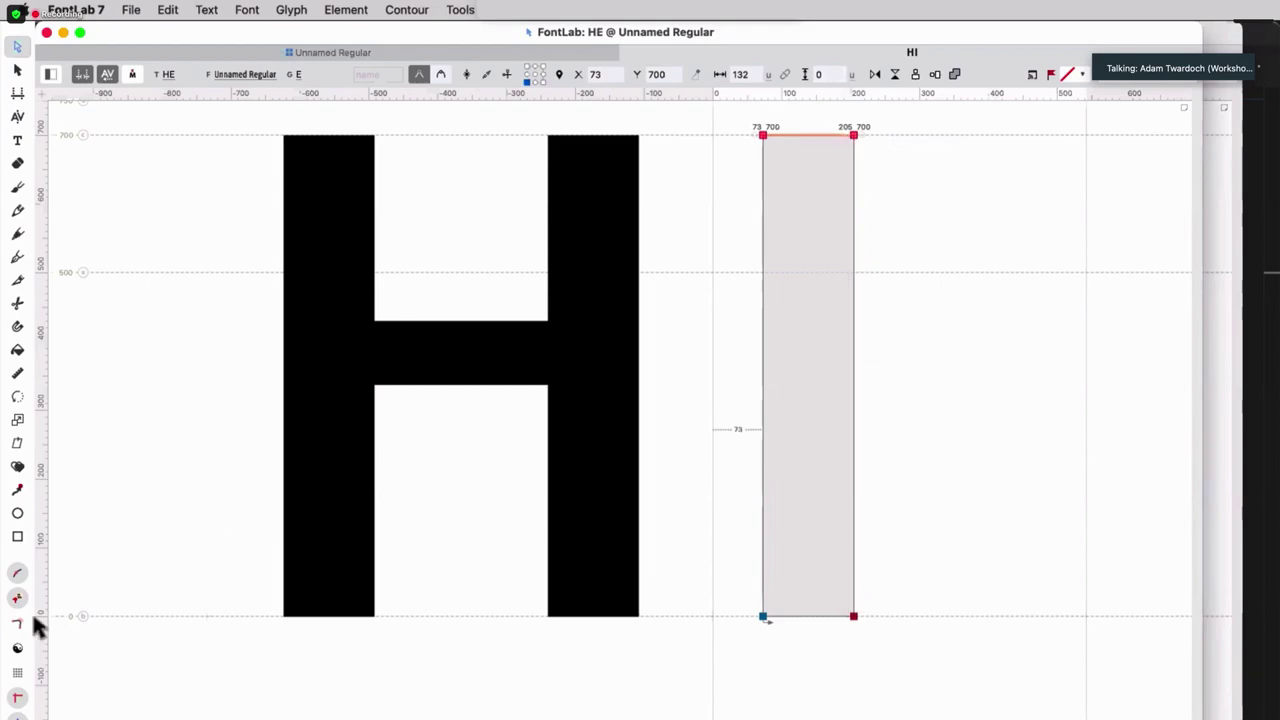
Draw the E's bottom arm as a 315 by 93 rectangle from X 134 on the baseline, and review the Font Info stems.
click(17, 536)
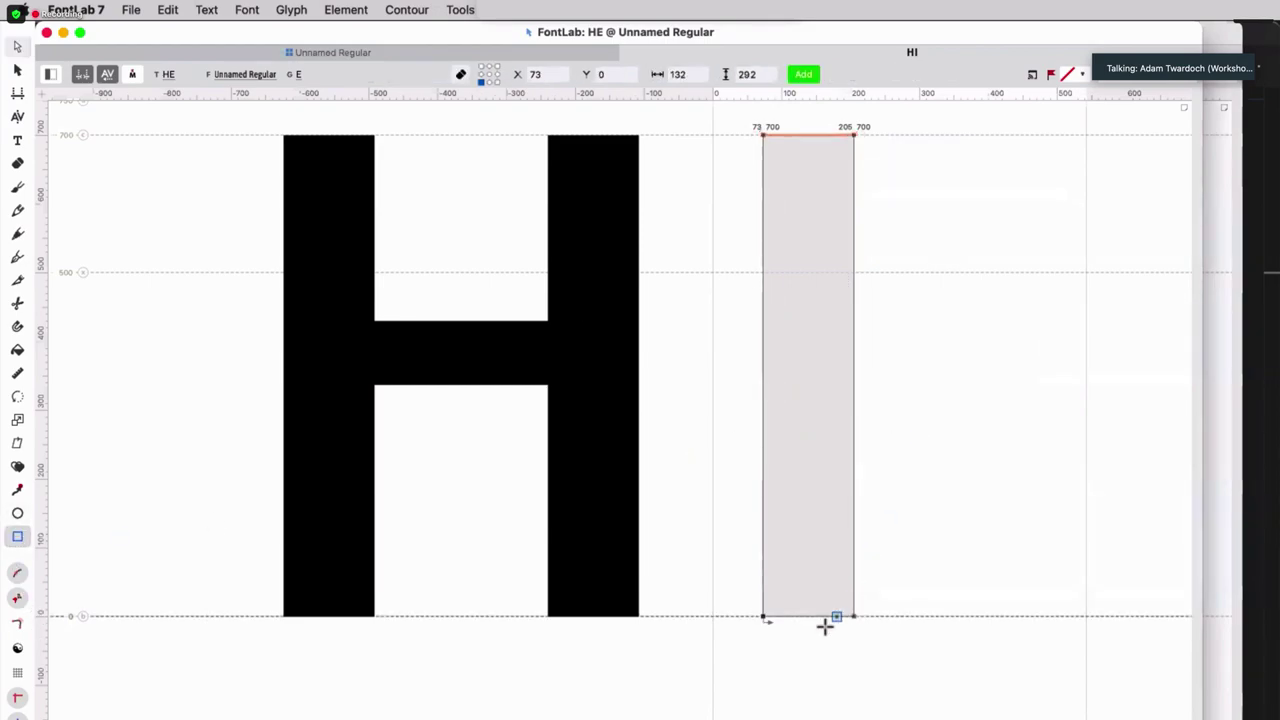
drag(804, 616, 1023, 551)
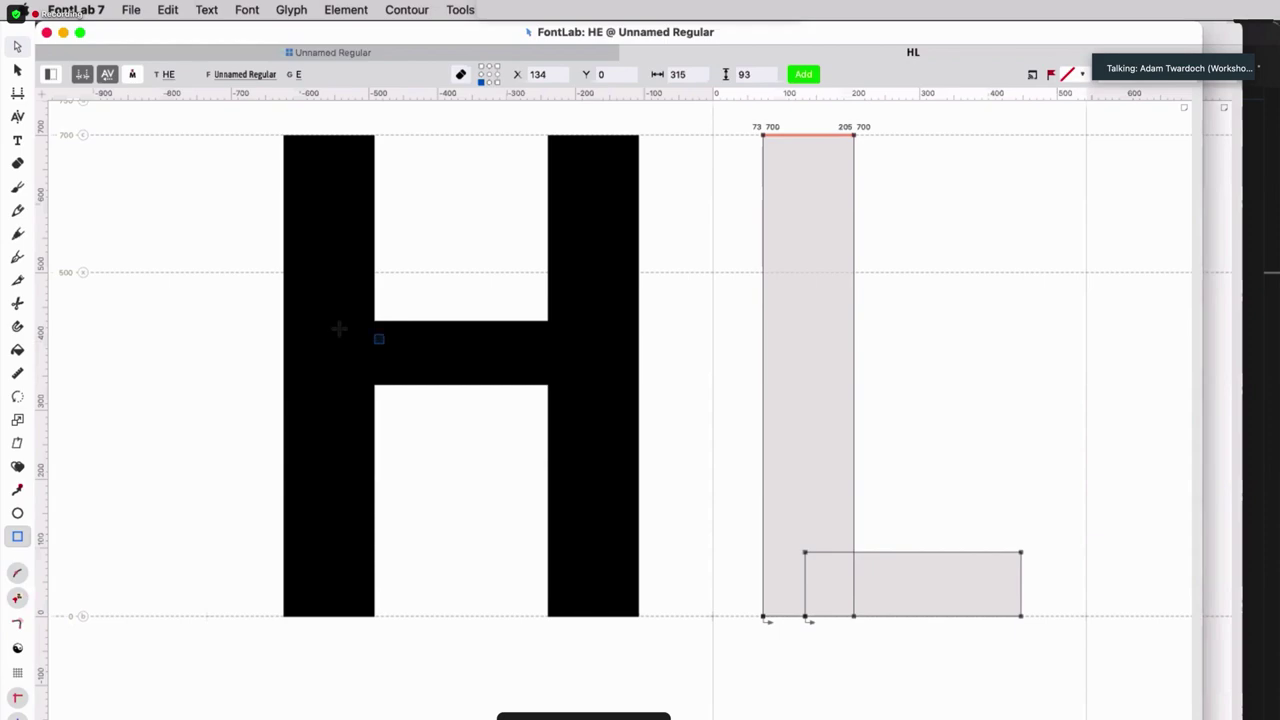
click(16, 48)
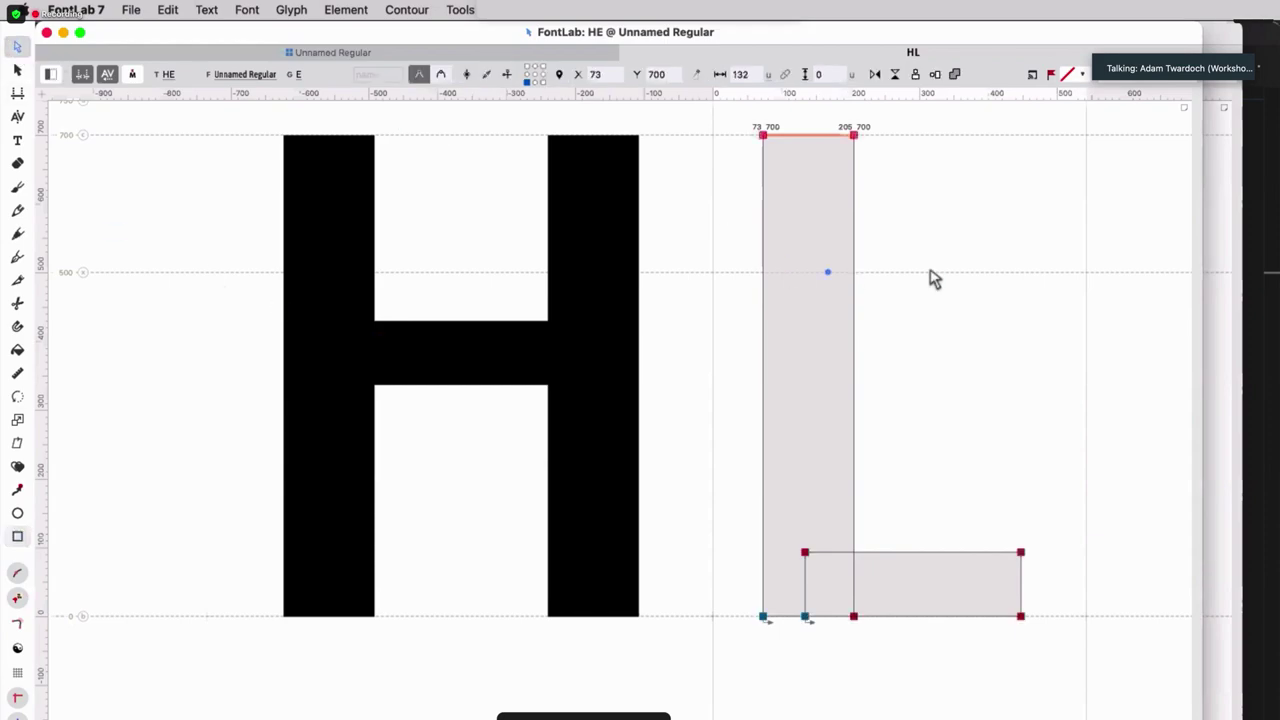
click(912, 218)
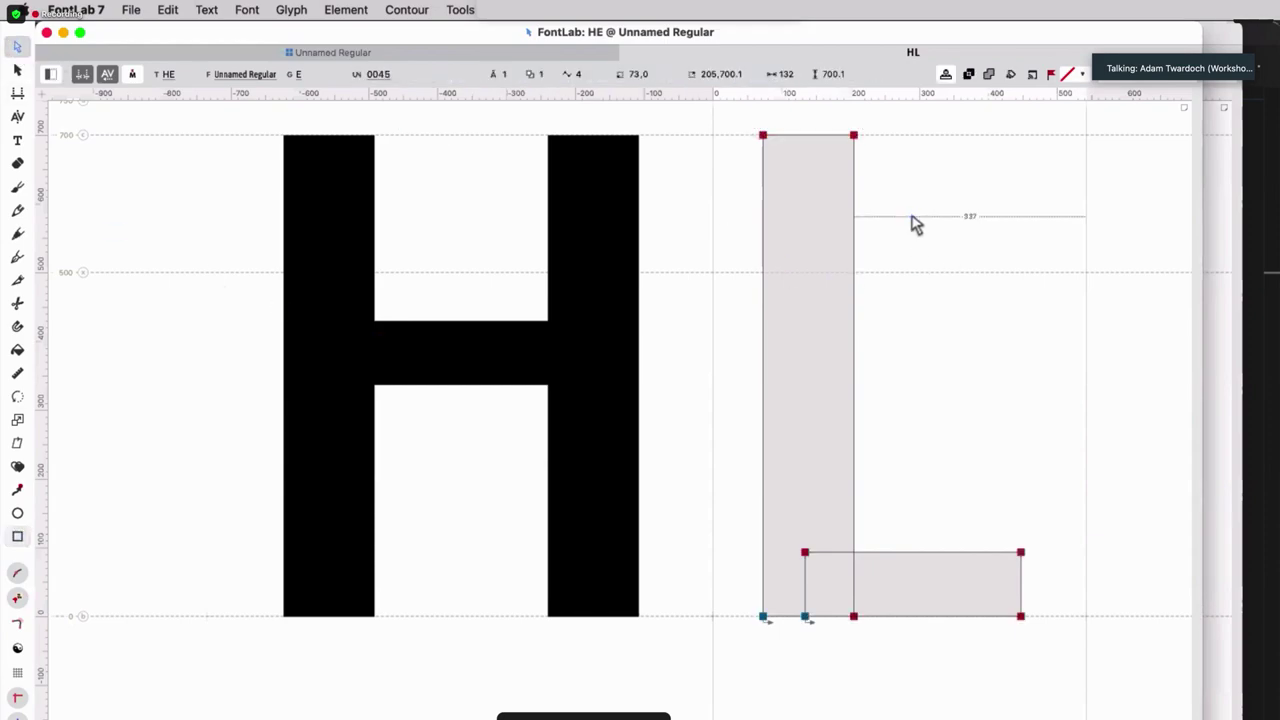
key(alt+super+i)
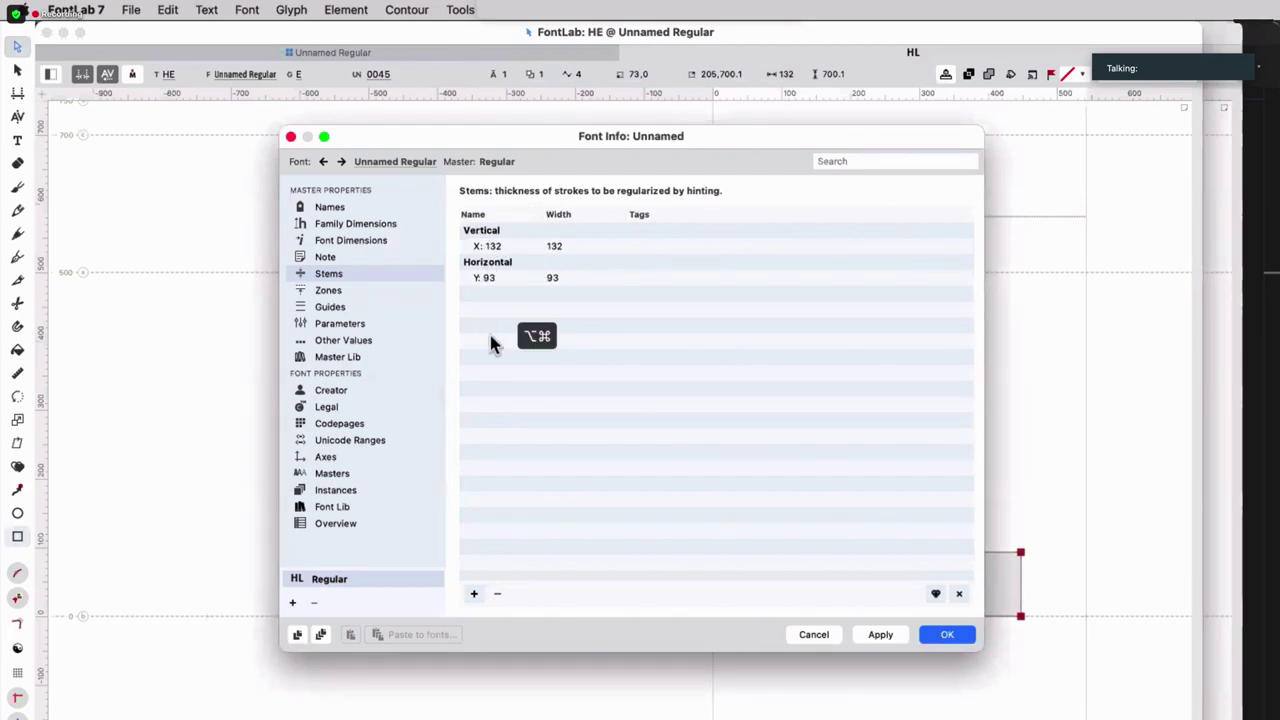
click(950, 642)
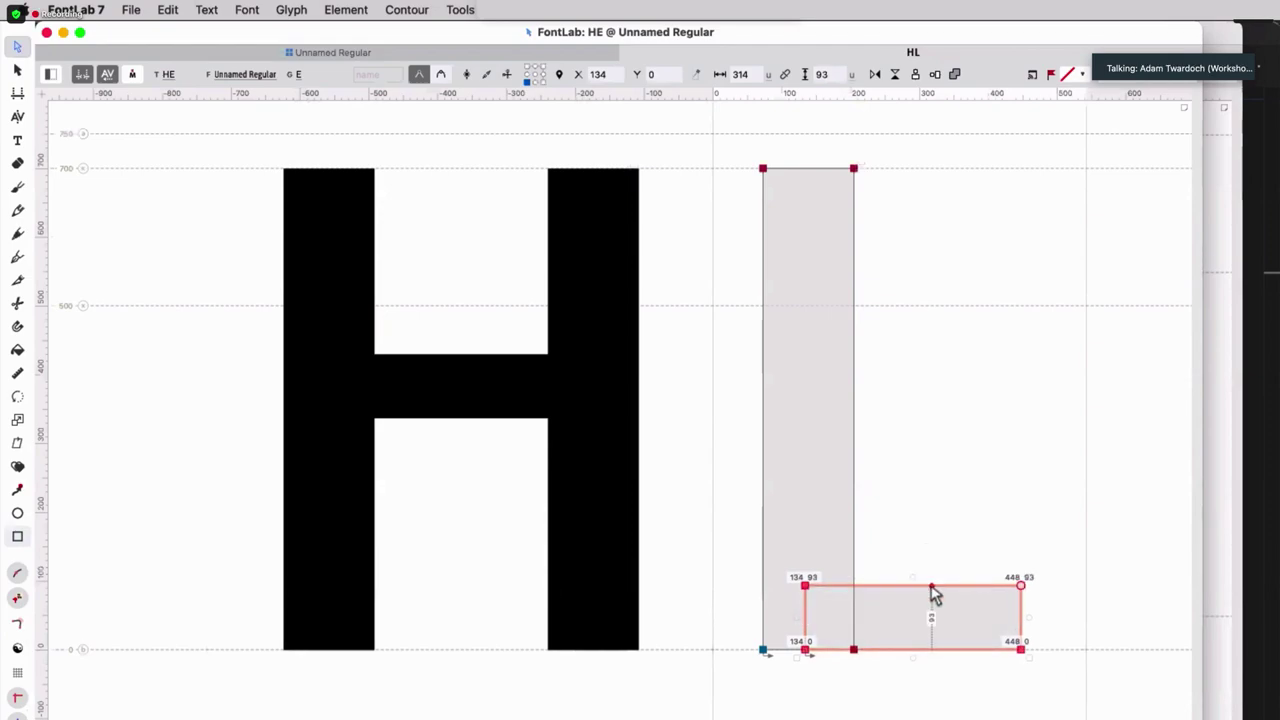
Copy the E's bottom arm up to the cap height and again to the middle at Y 331.
drag(934, 566, 934, 178)
drag(932, 233, 943, 429)
Shorten the E's middle arm by moving its right edge 60 units left to X 388.
drag(1003, 336, 1040, 482)
key(shift+Left)
key(shift+Left)
key(shift+Left)
key(shift+Left)
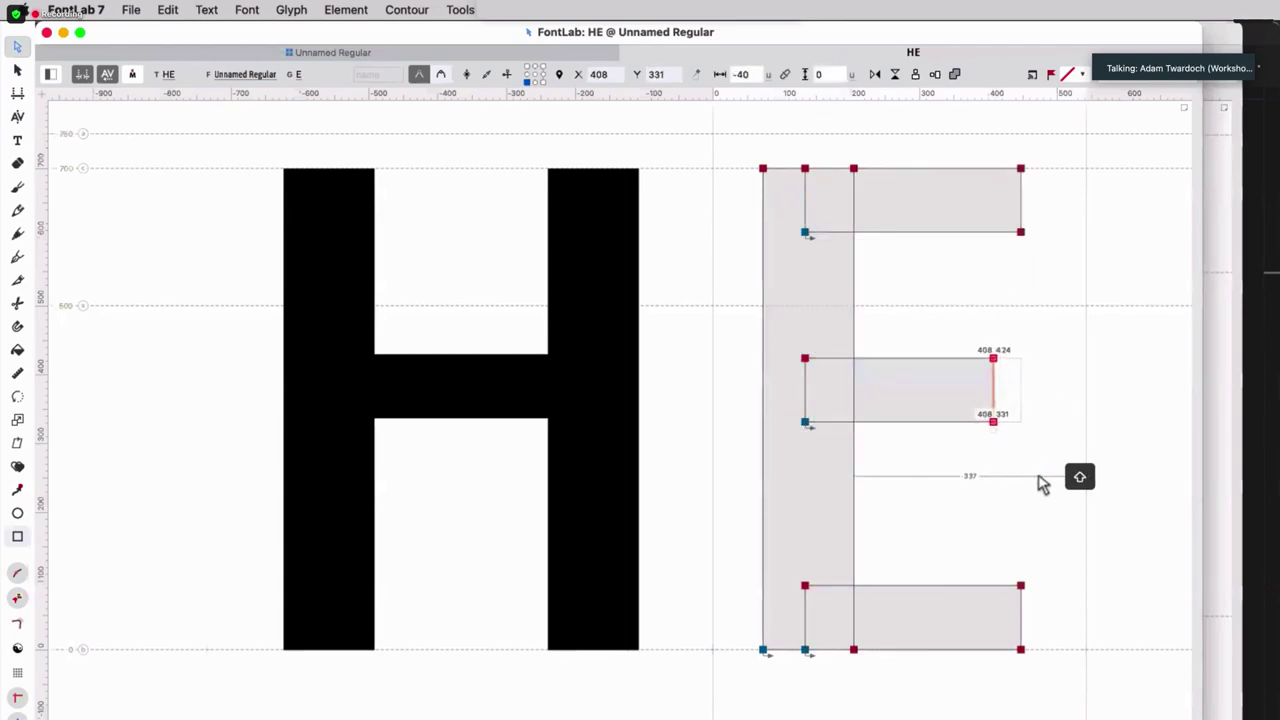
key(shift+Left)
key(shift+Left)
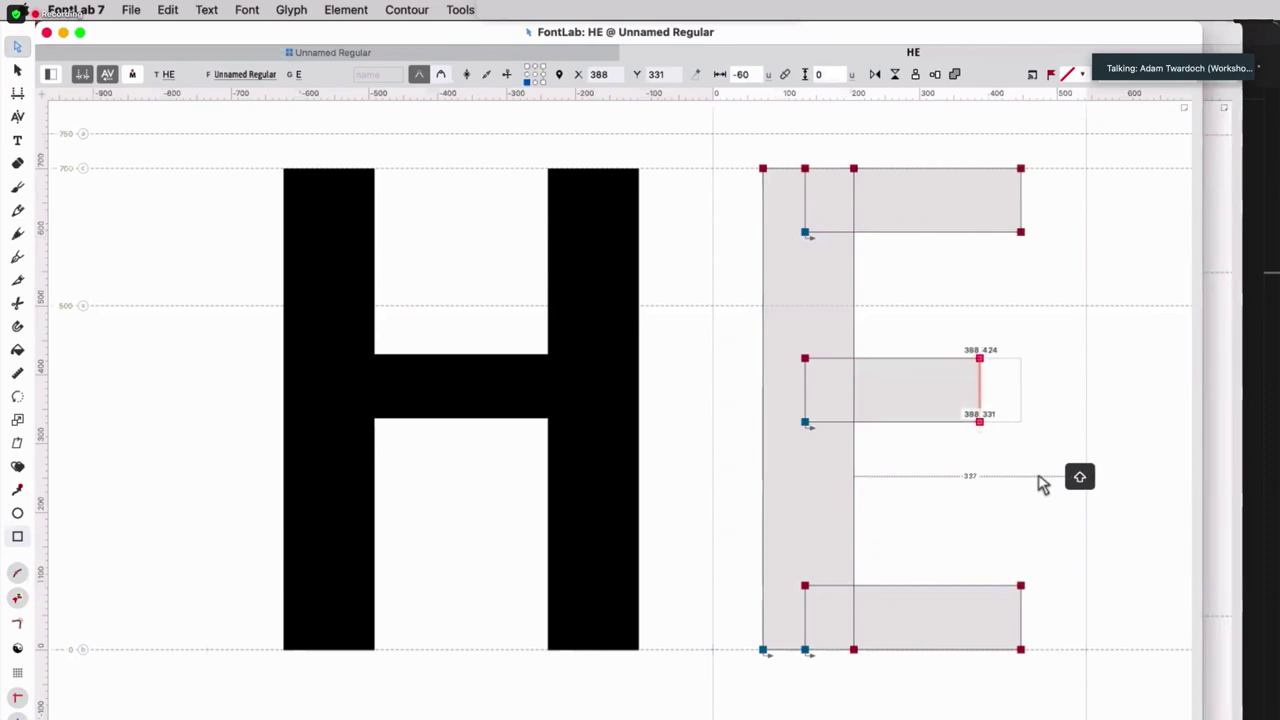
click(945, 505)
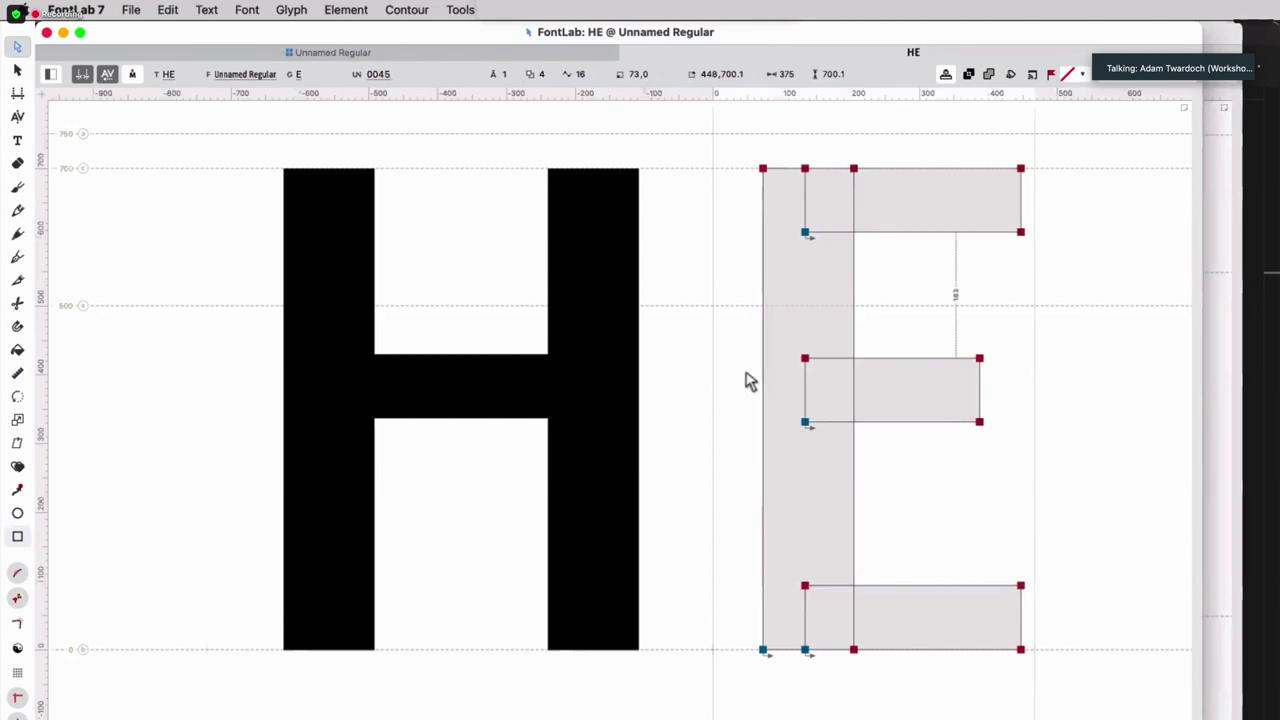